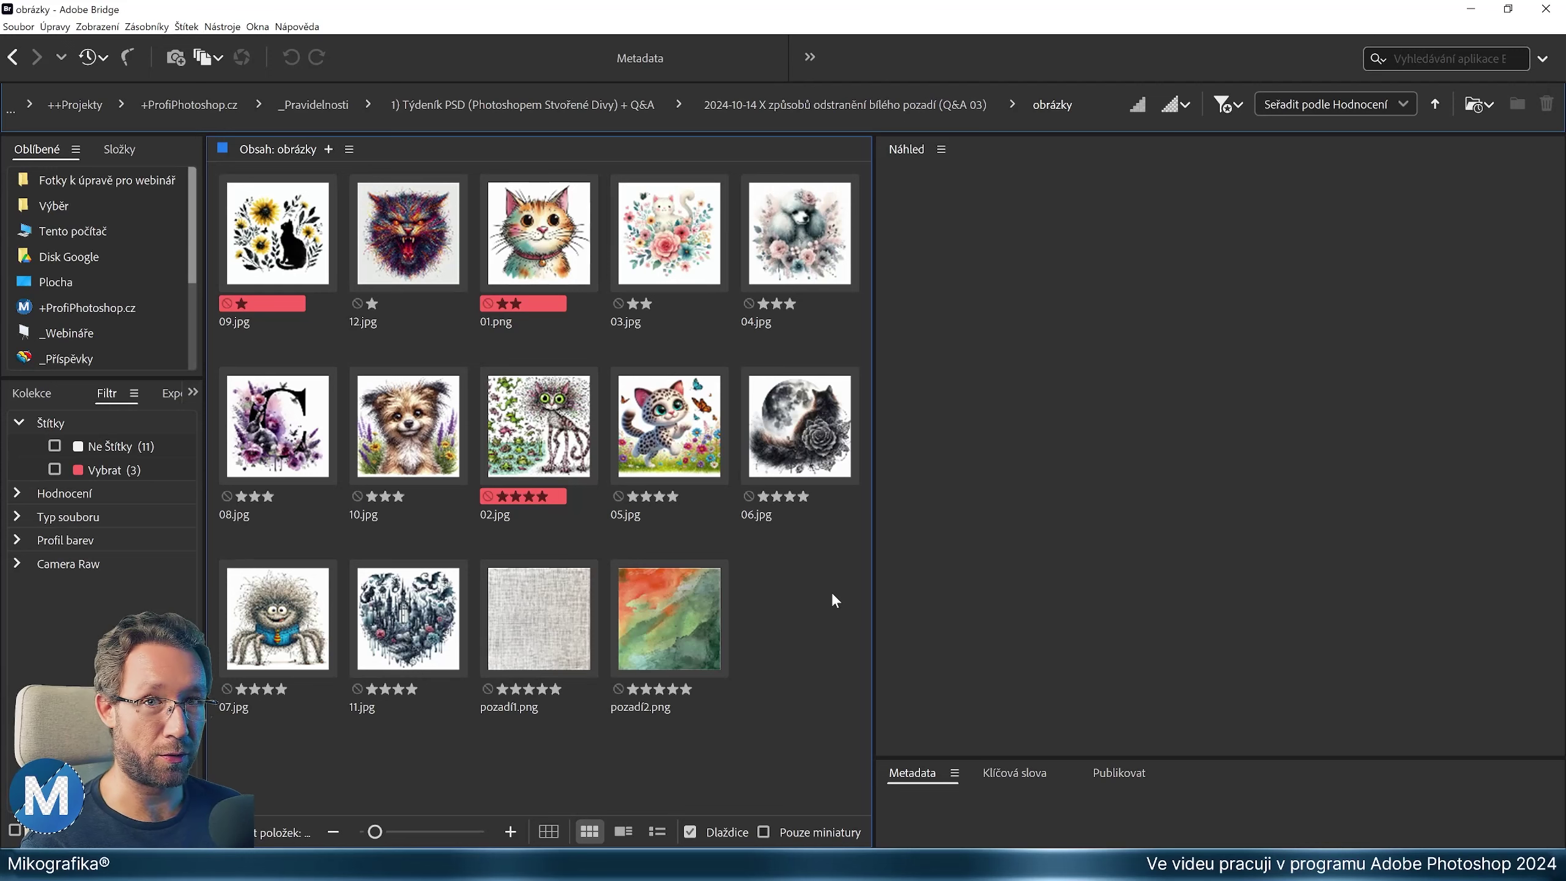
Browse the Bridge thumbnails and open the spider picture 07.jpg in Photoshop
key("Right")
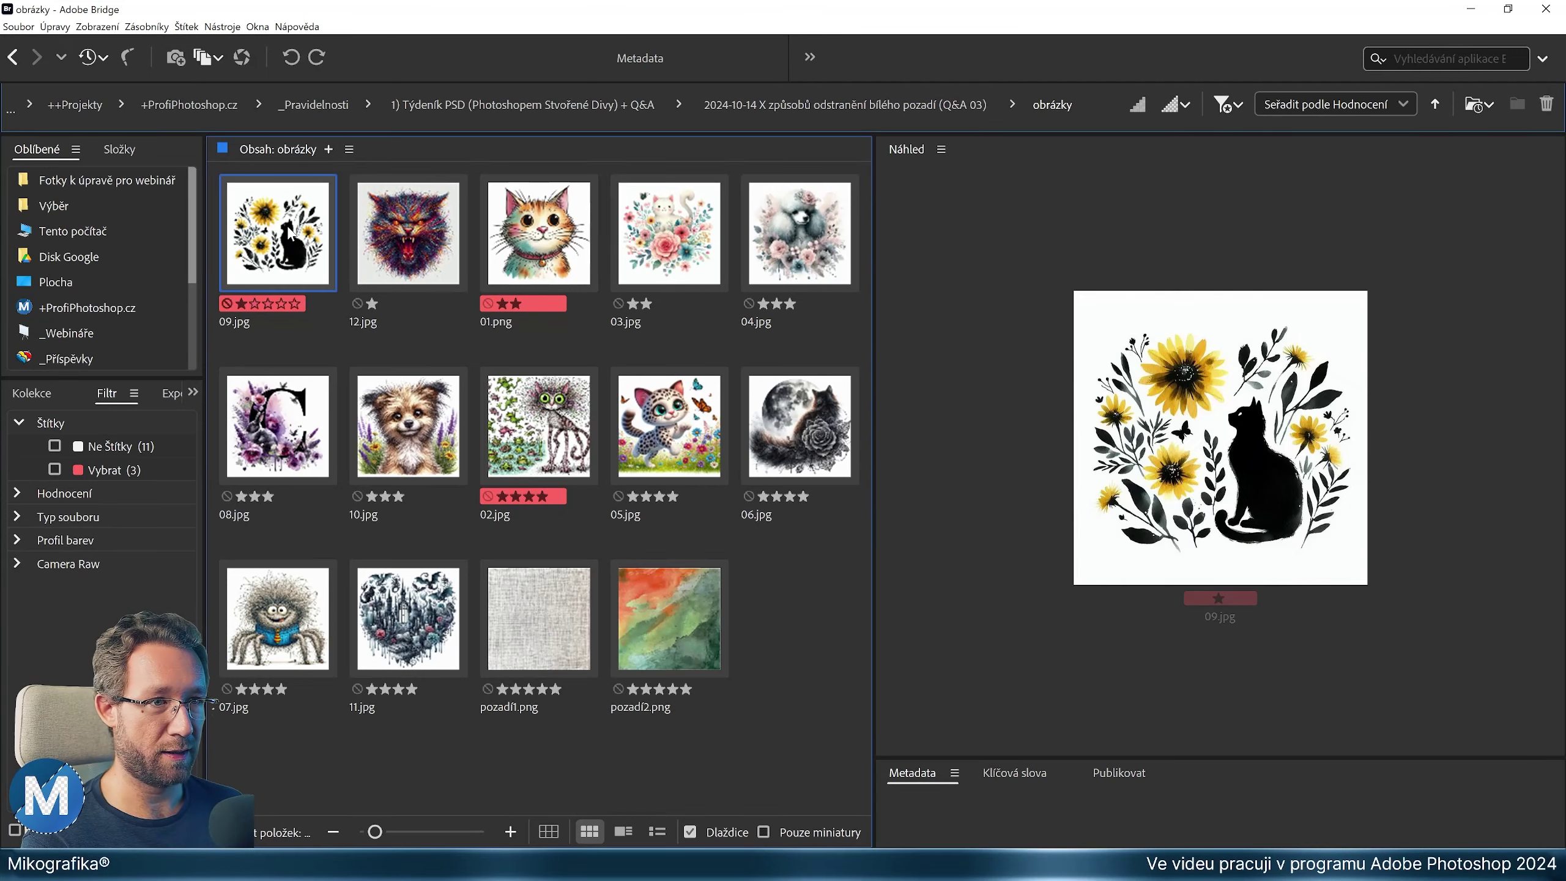
key("Right")
key("Right")
key("Right")
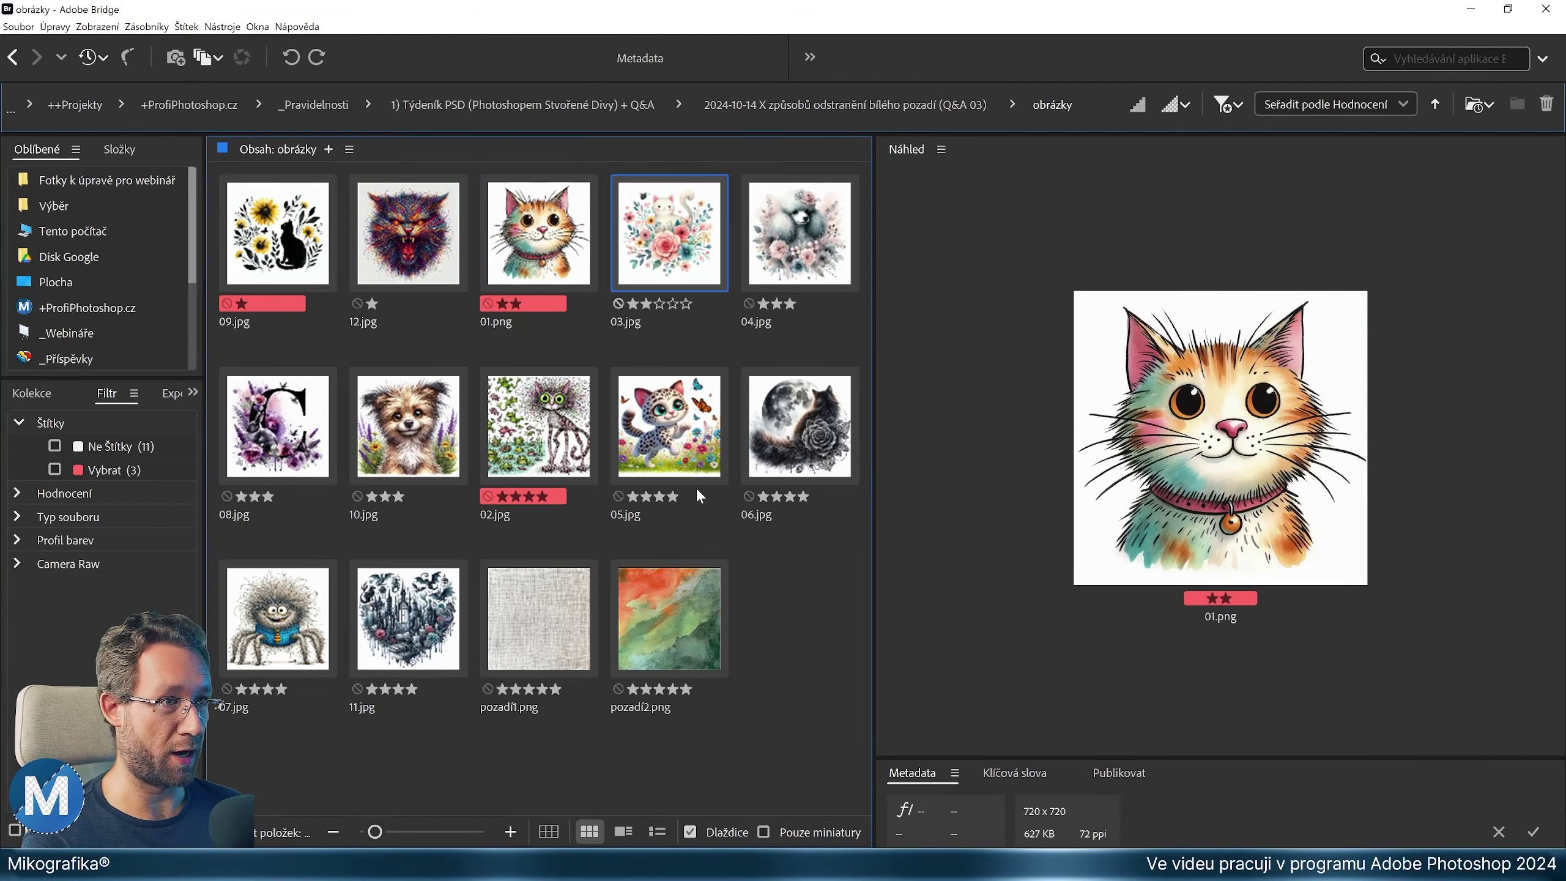
key("Right")
left_click(301, 425)
left_click(277, 617)
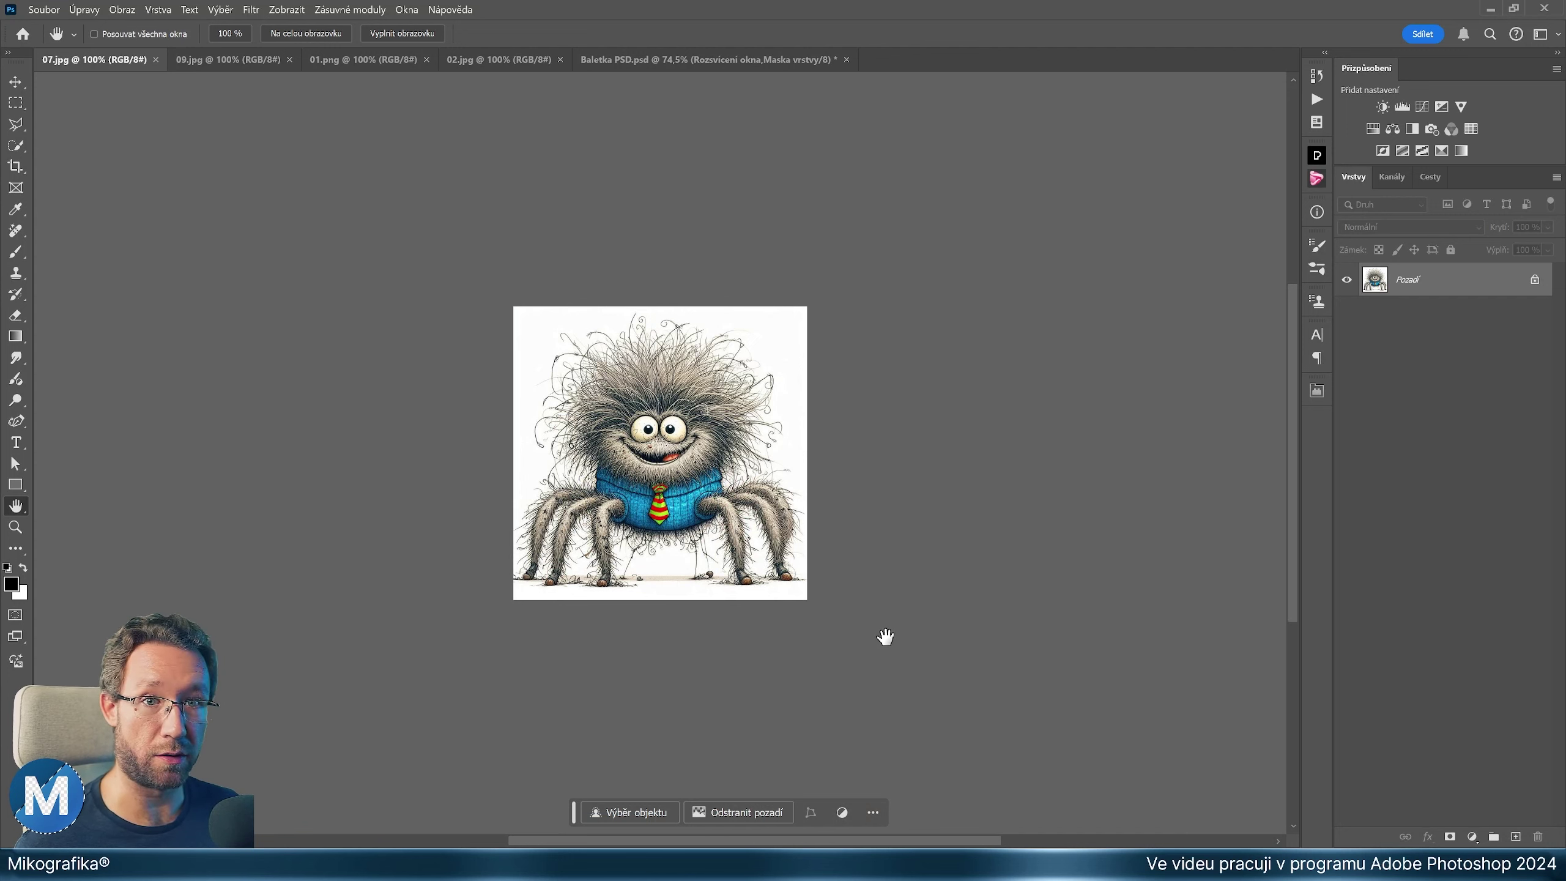
Place the linen texture pozadí1.png onto 07.jpg as a new layer
key("alt+Tab")
left_click(546, 632)
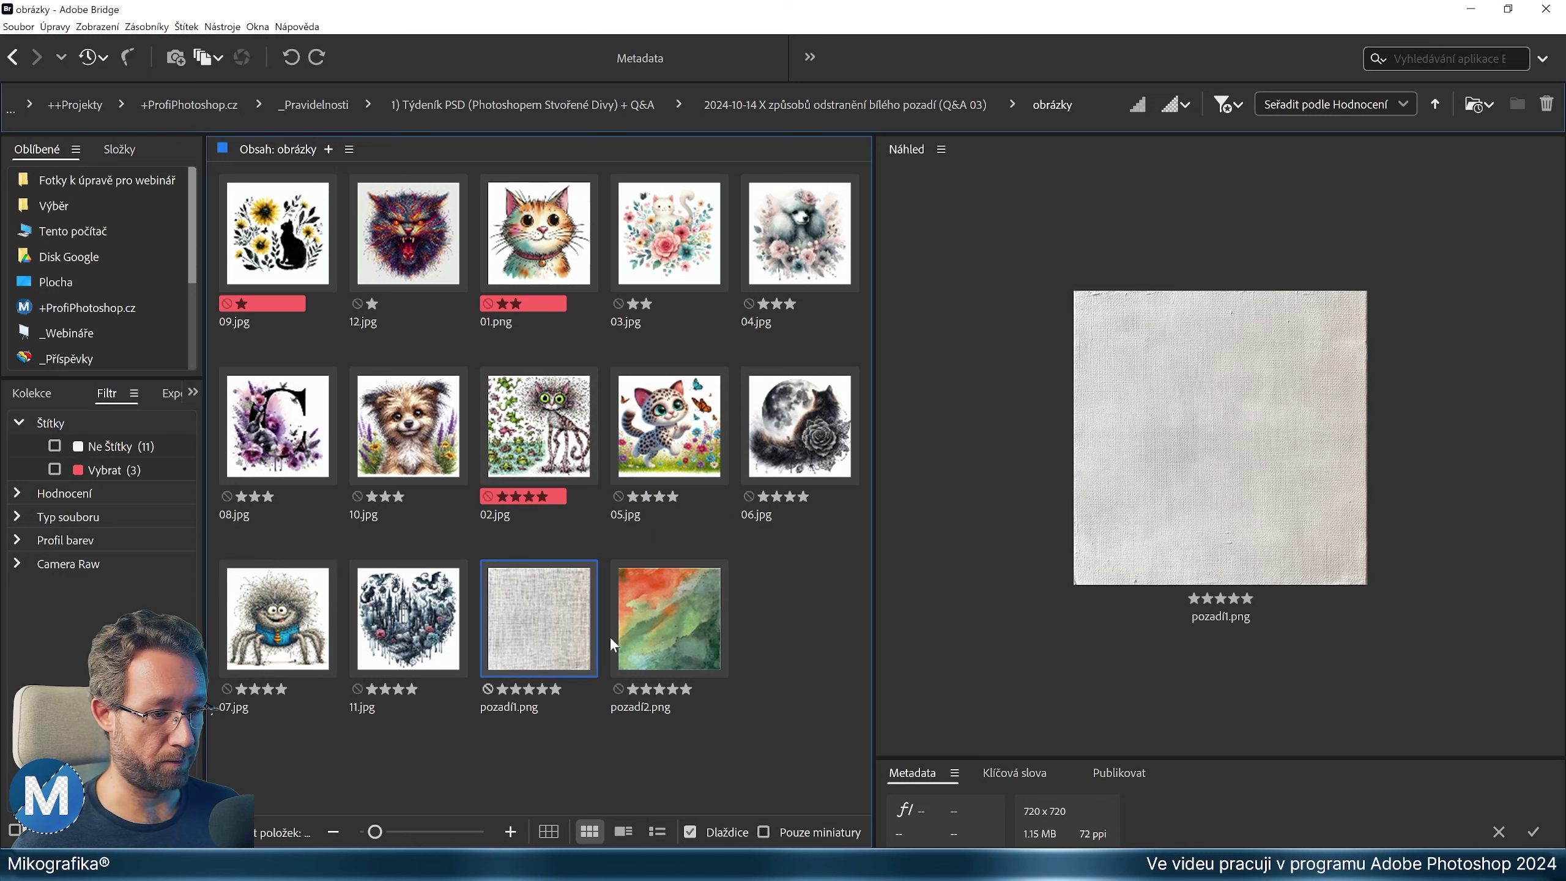
mouse_move(529, 621)
left_mouse_down()
mouse_move(250, 732)
mouse_move(660, 453)
left_mouse_up()
key("Return")
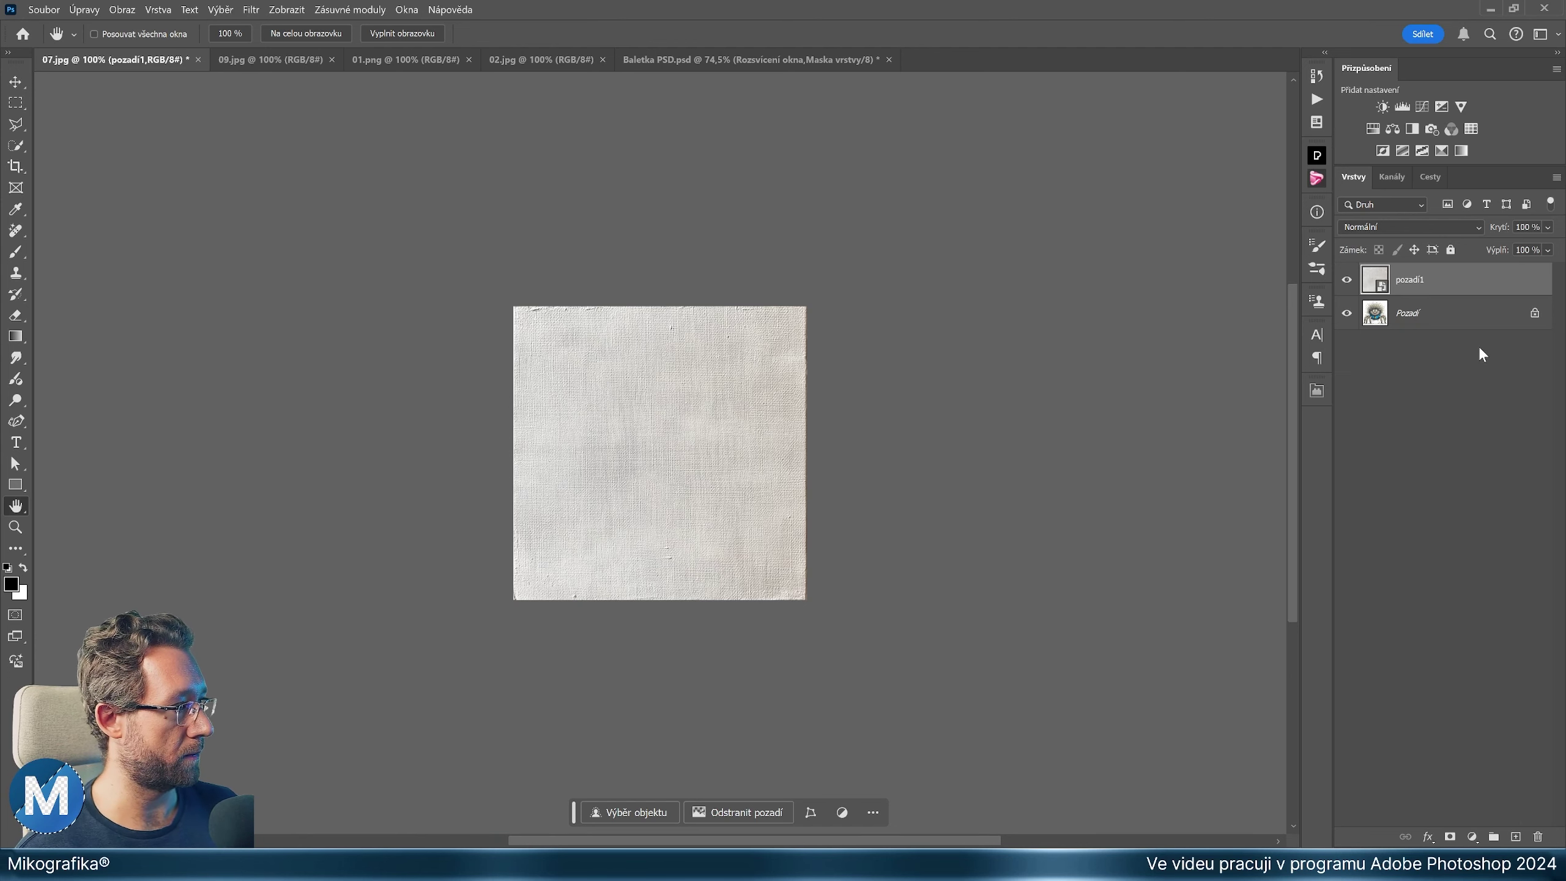
Unlock Vrstva 0, move it above pozadí1, set Násobit blending, and zoom onto the face
left_click(1534, 313)
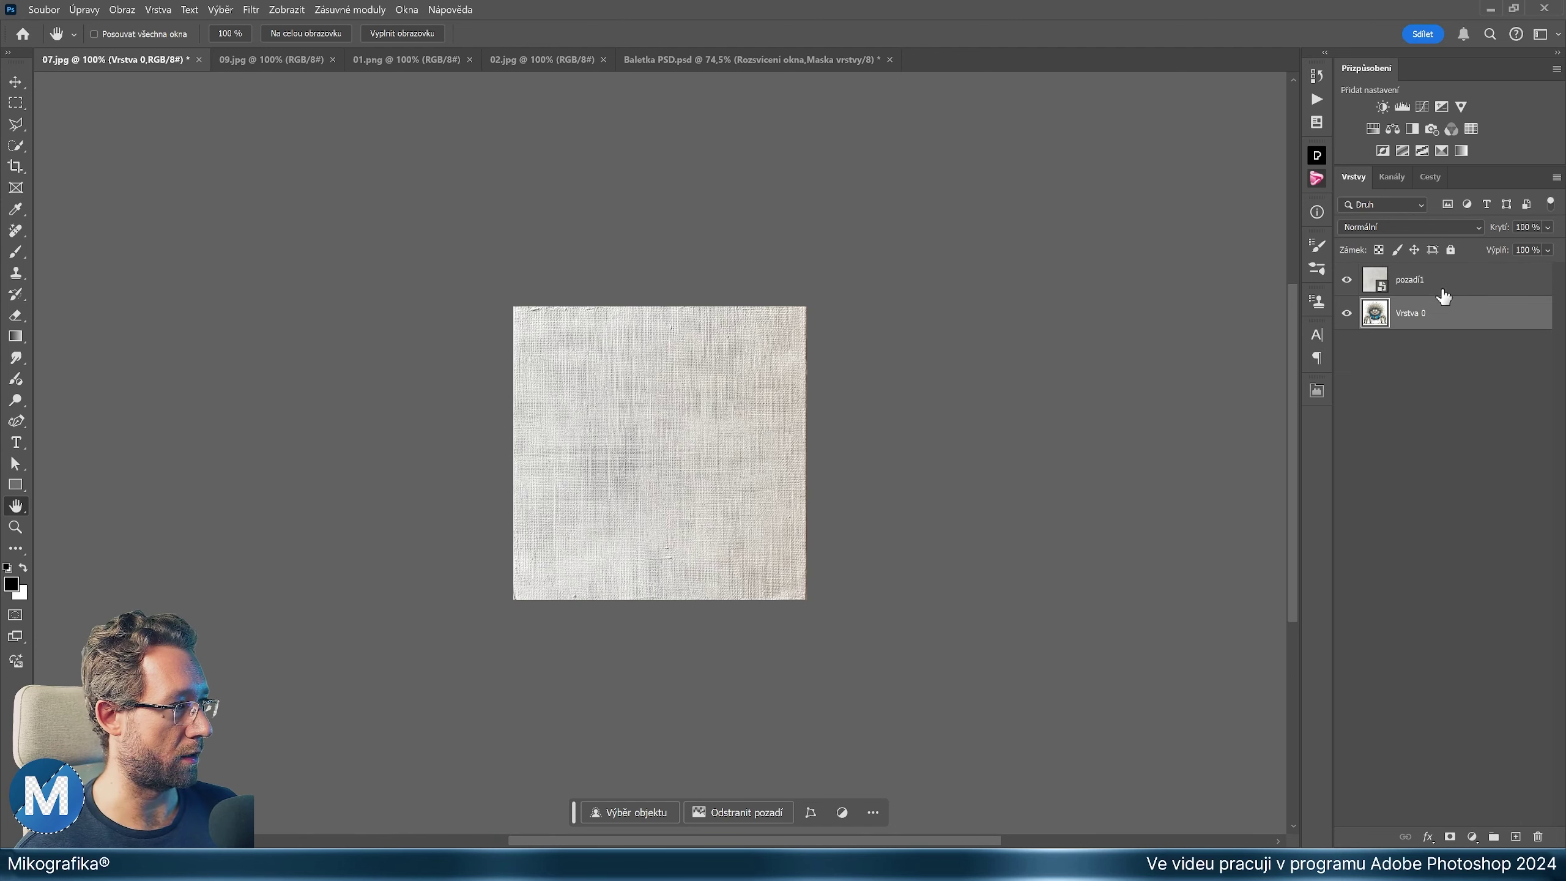
left_click_drag(1443, 297, 1443, 275)
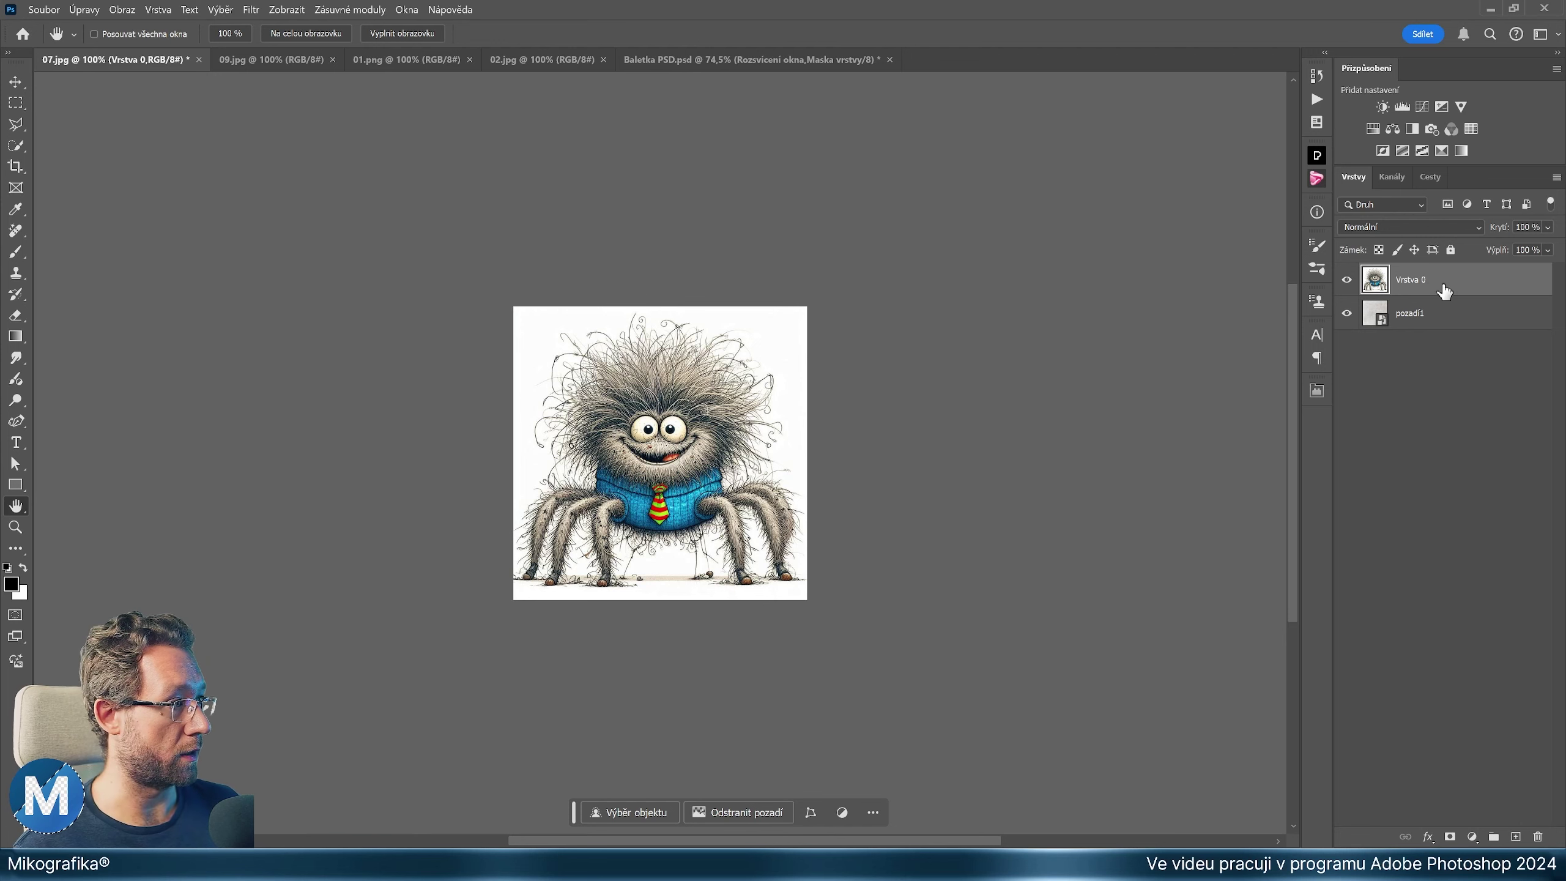
left_click(1378, 226)
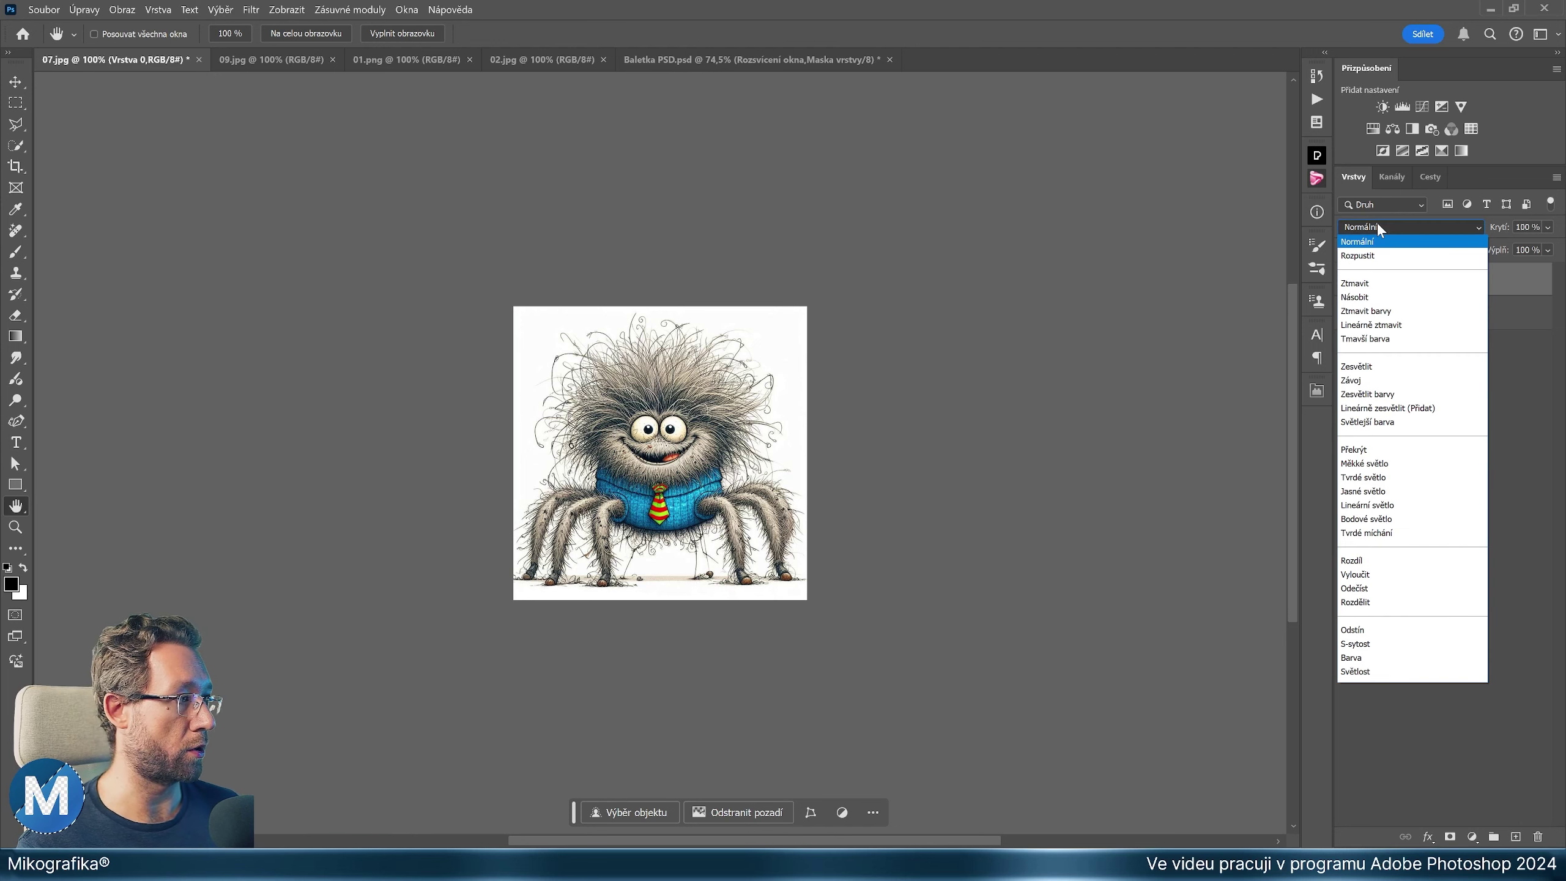
left_click(1362, 297)
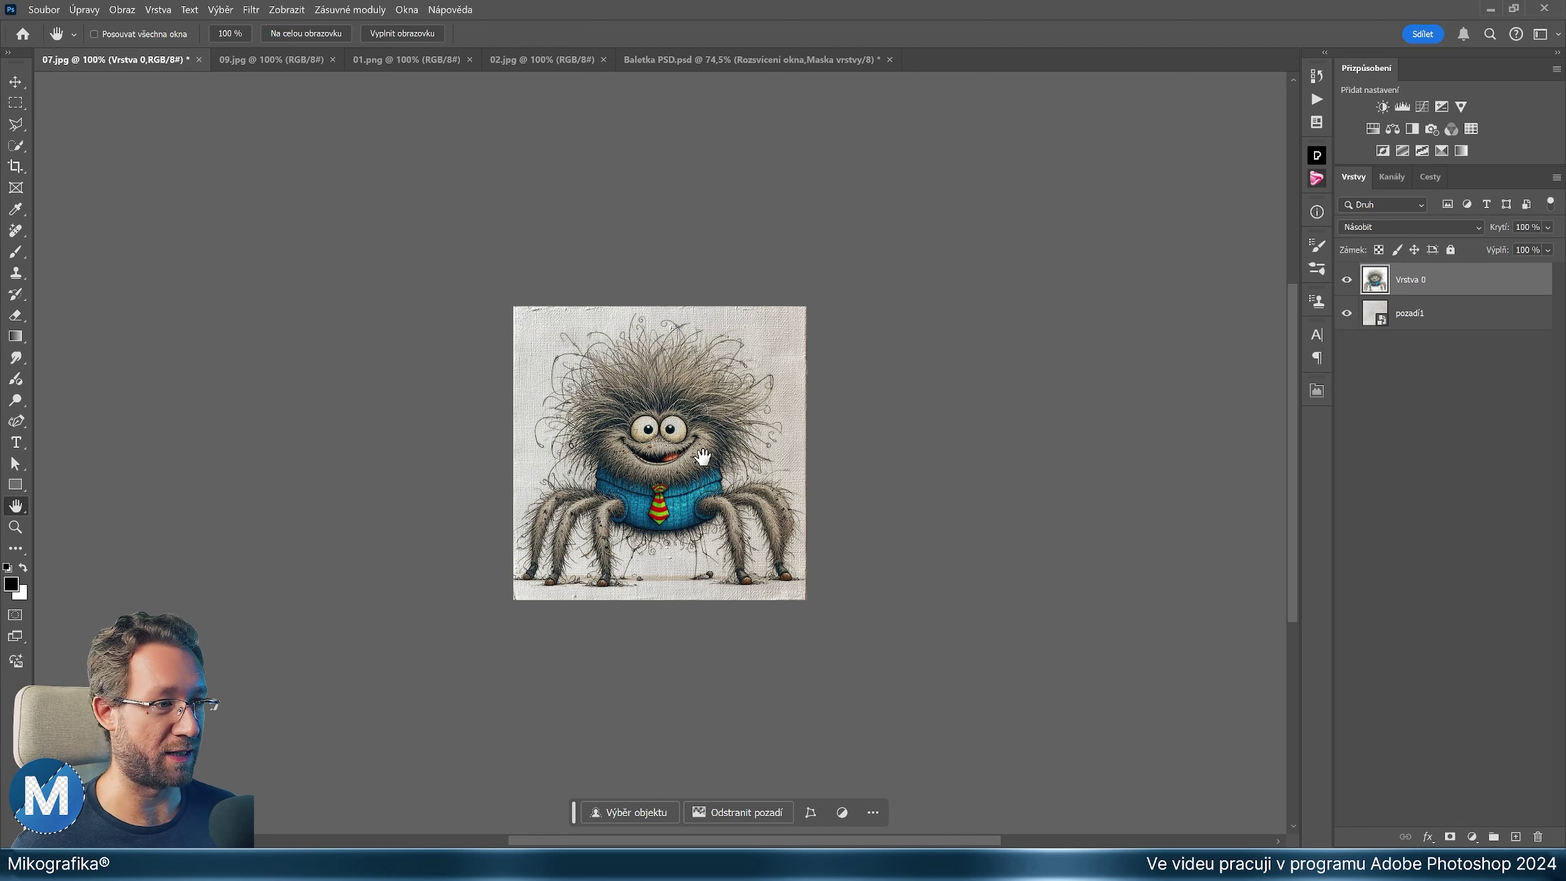
scroll(633, 441, "up", 1)
left_click_drag(699, 430, 748, 407)
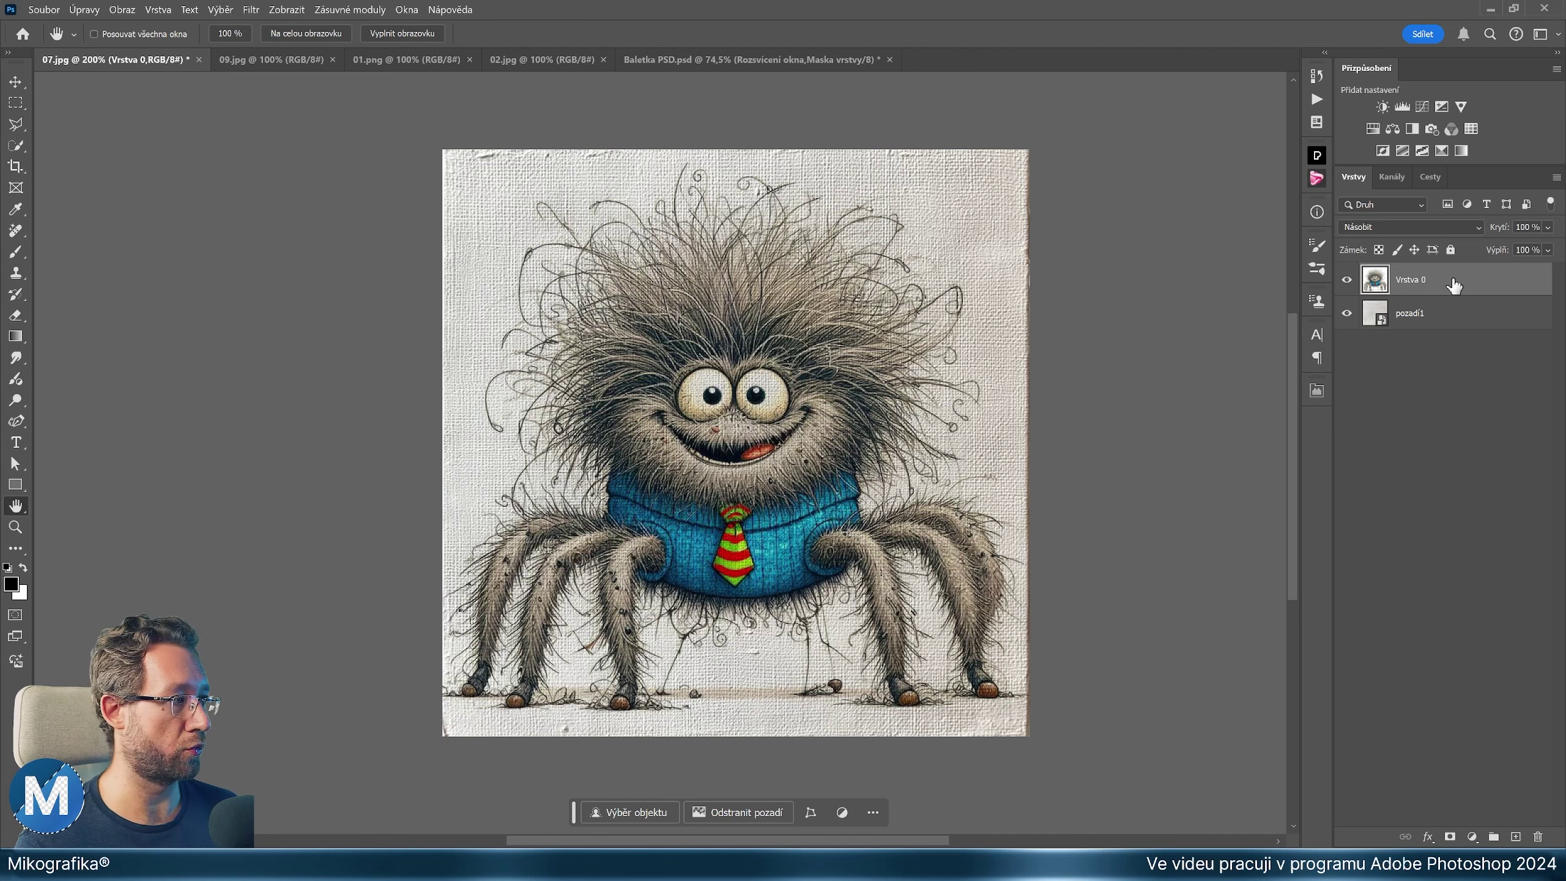
Duplicate the spider layer, set the copy to Normální, and give it a black mask
key("ctrl+j")
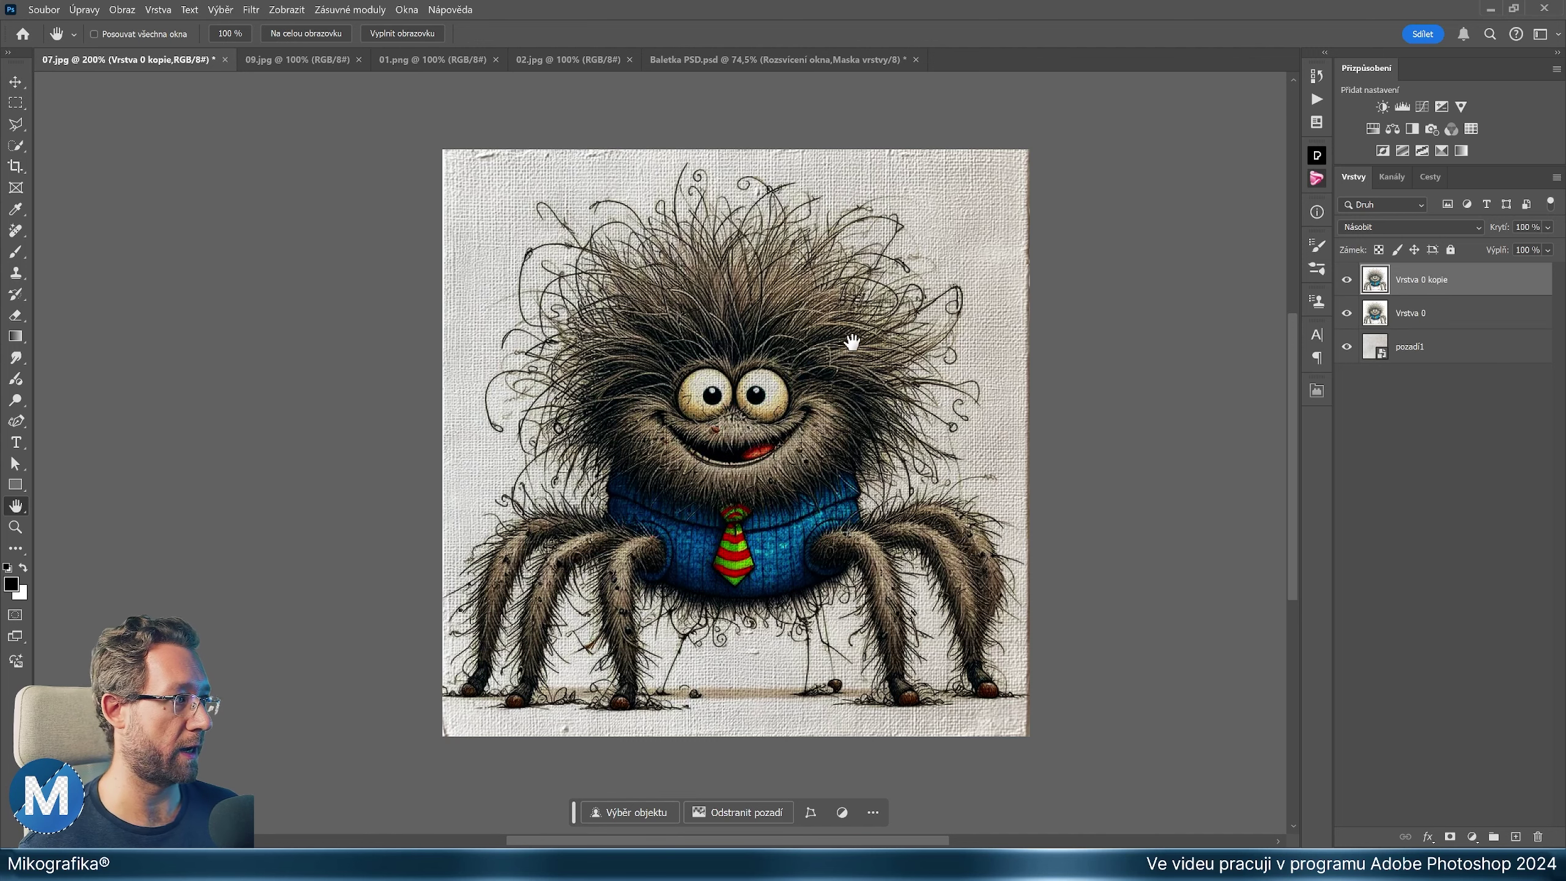
left_click(1392, 226)
left_click(1380, 242)
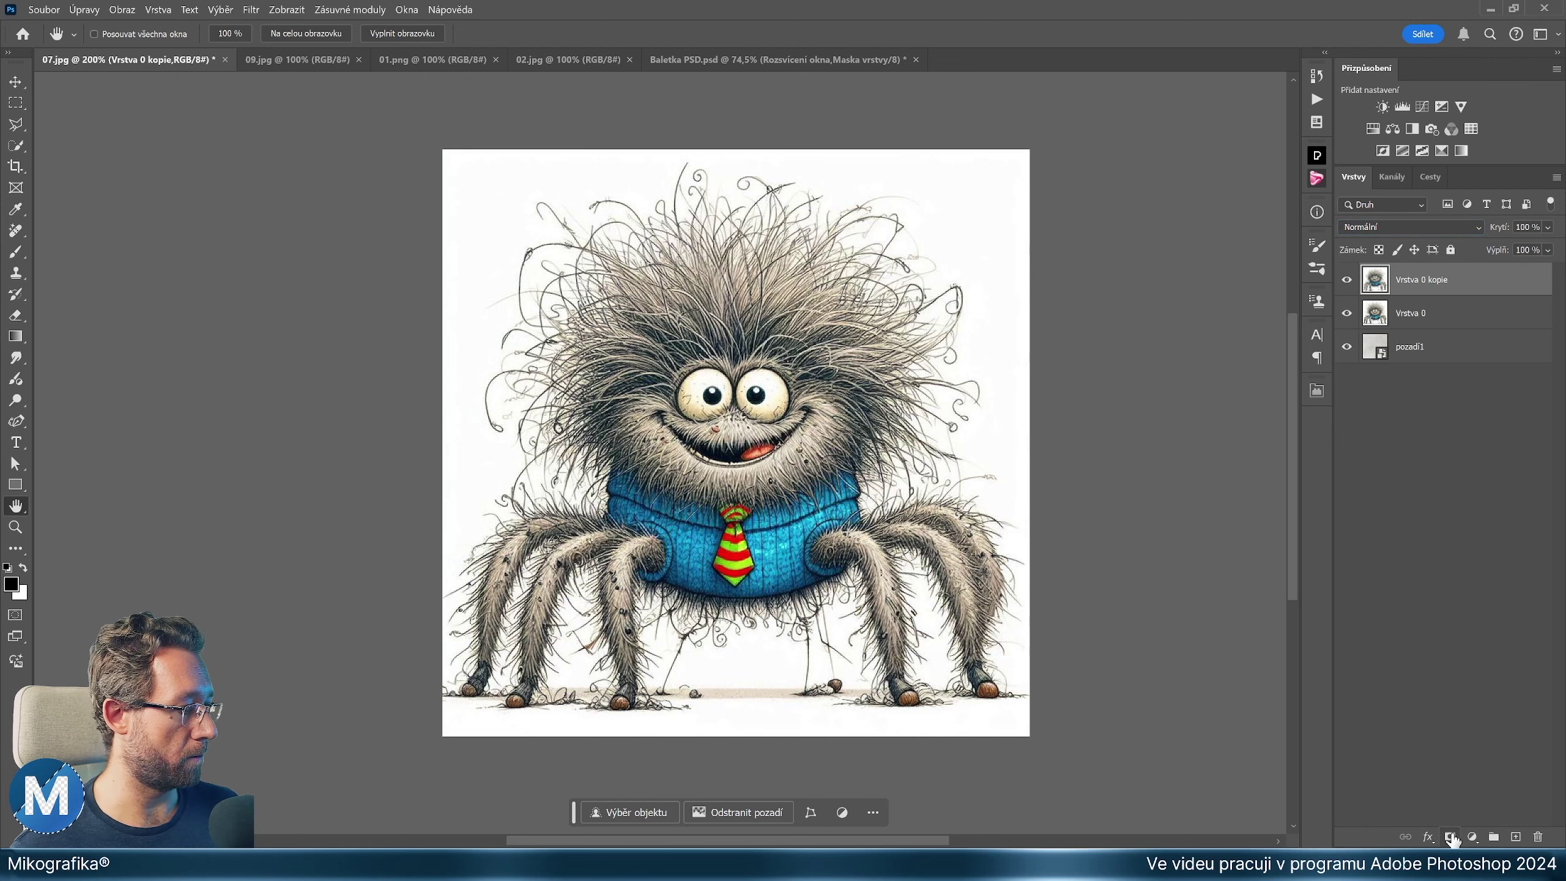
left_click(1451, 837, "alt")
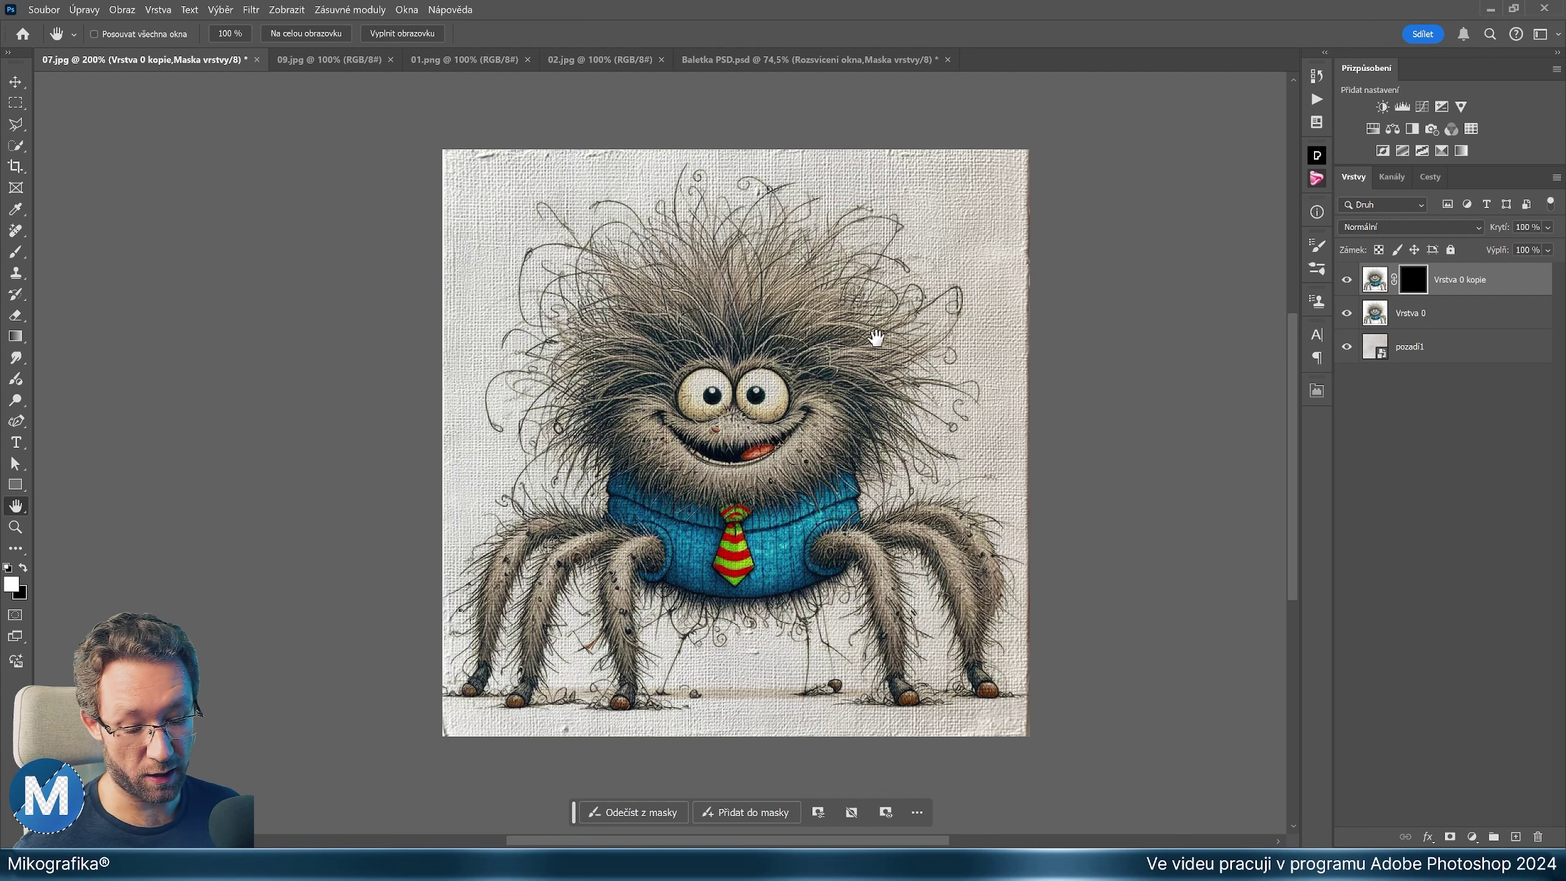
Paint white with a soft round brush (150, then 125 px) over the eyes, face and sweater
key("b")
right_click(706, 298)
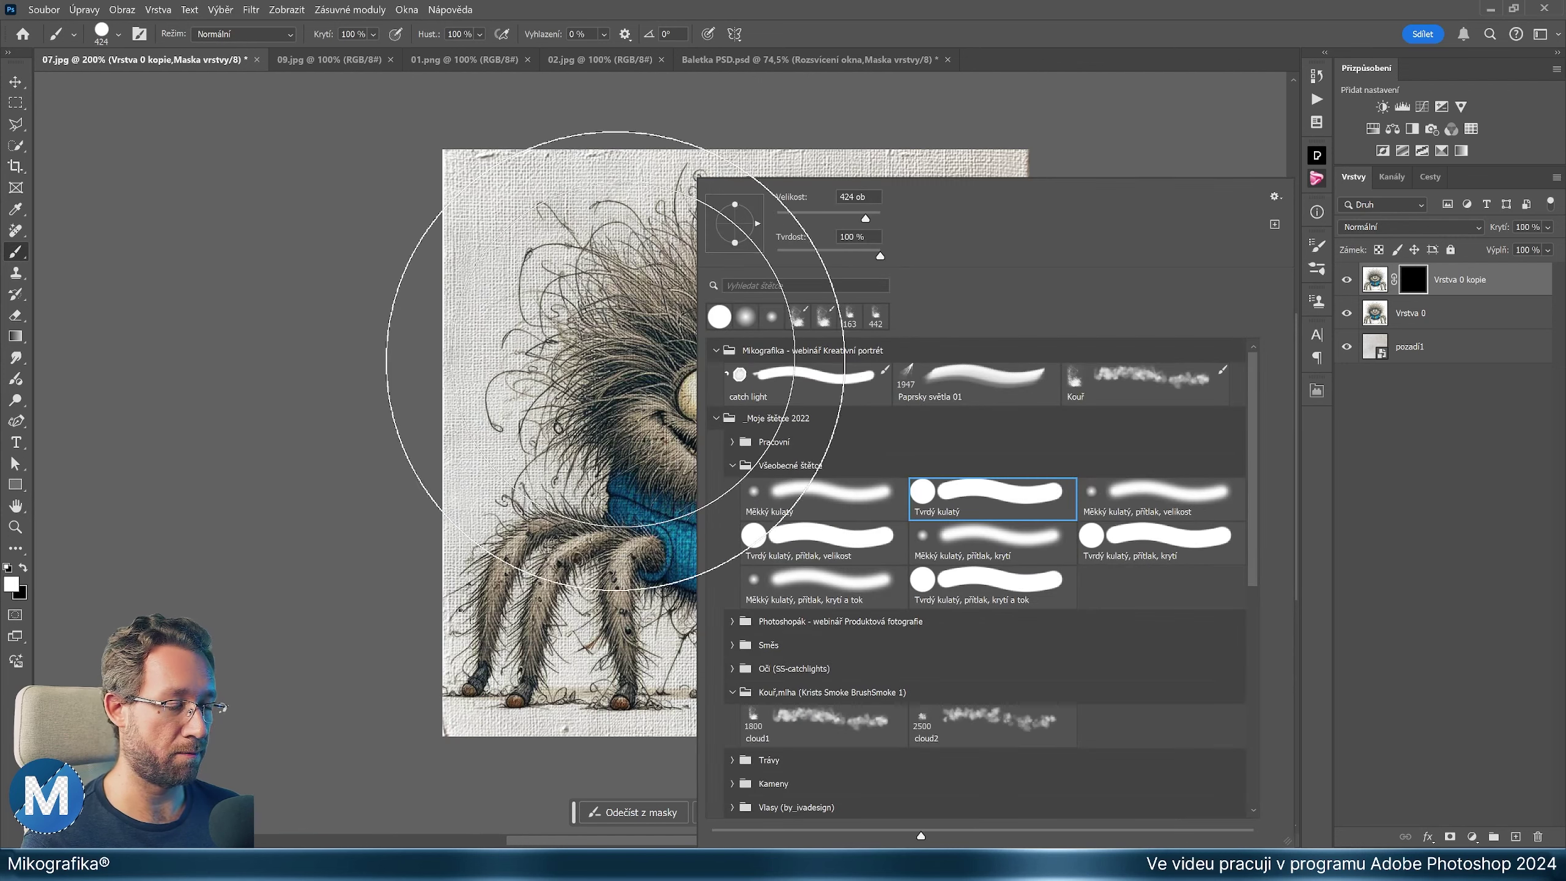
left_click(799, 501)
key("Return")
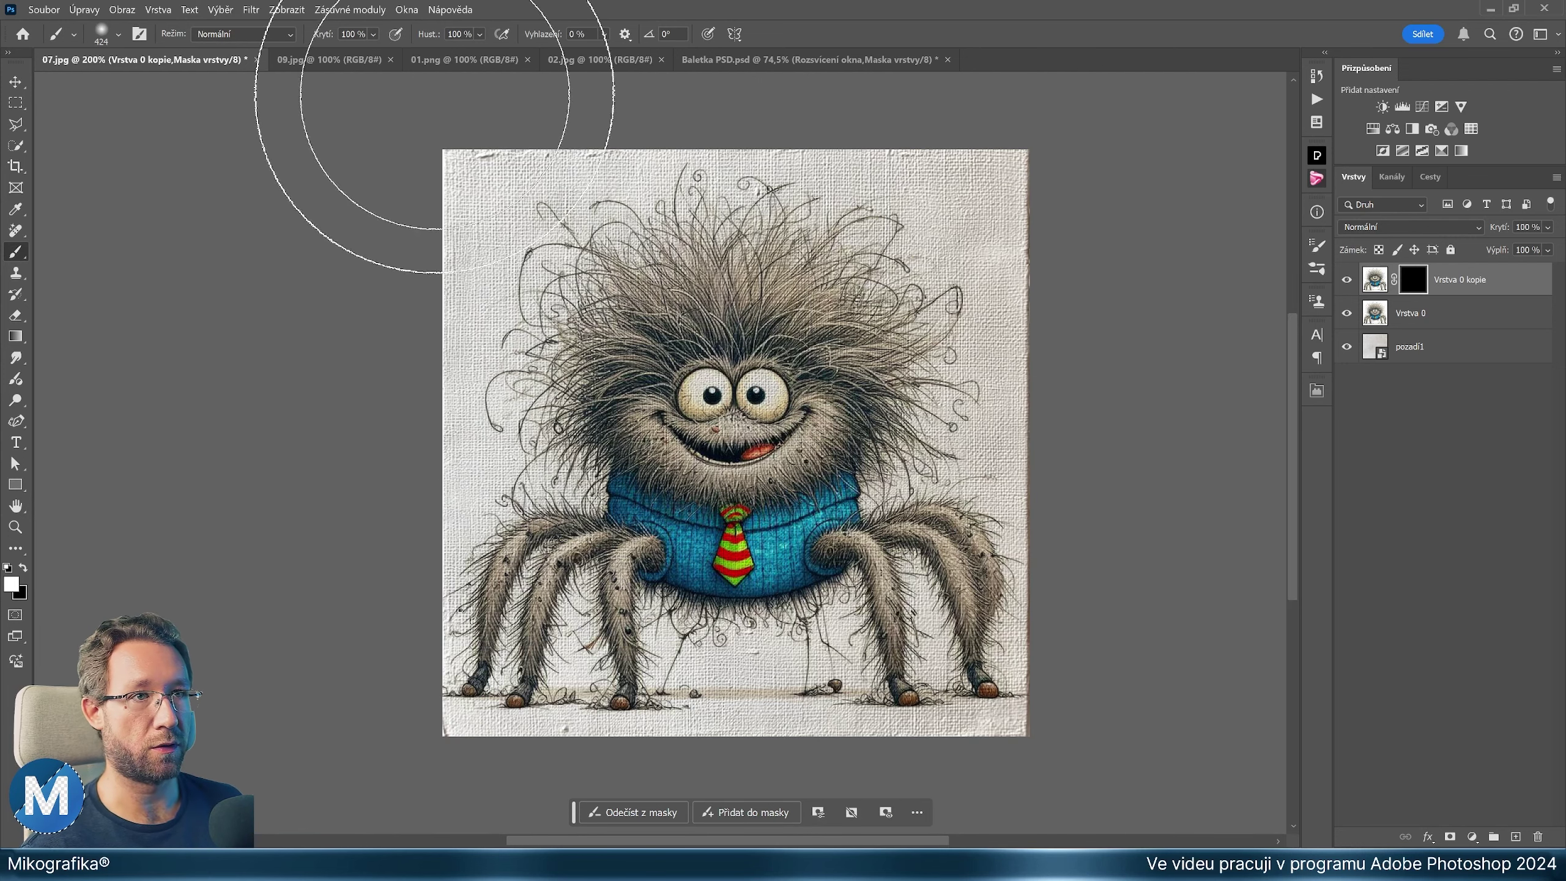
key("bracketleft")
key("bracketleft")
key("bracketleft")
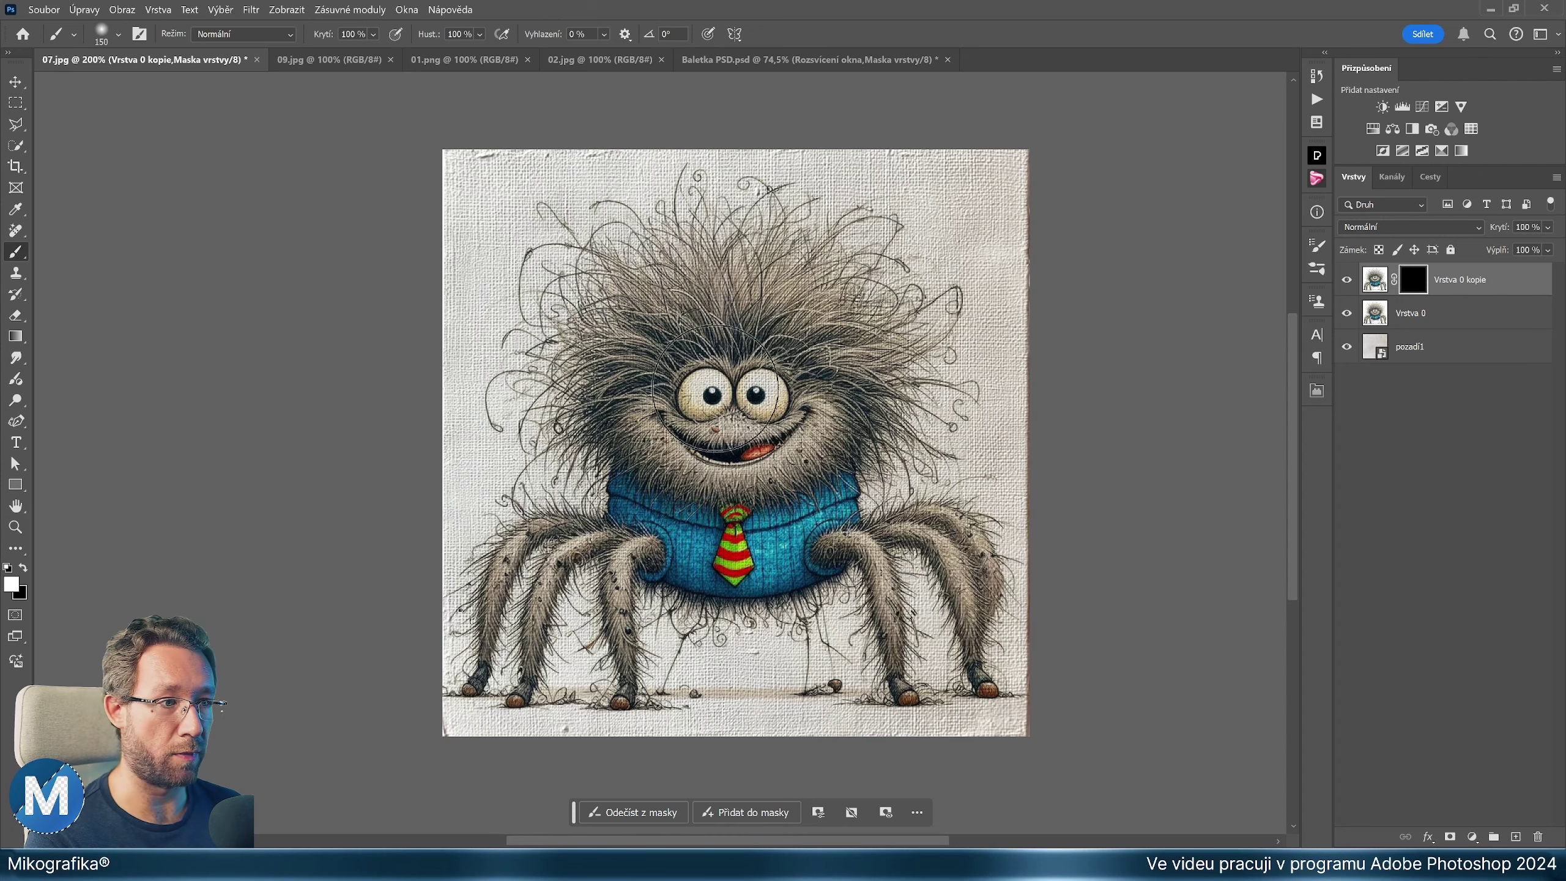
left_click_drag(733, 376, 705, 392)
key("bracketleft")
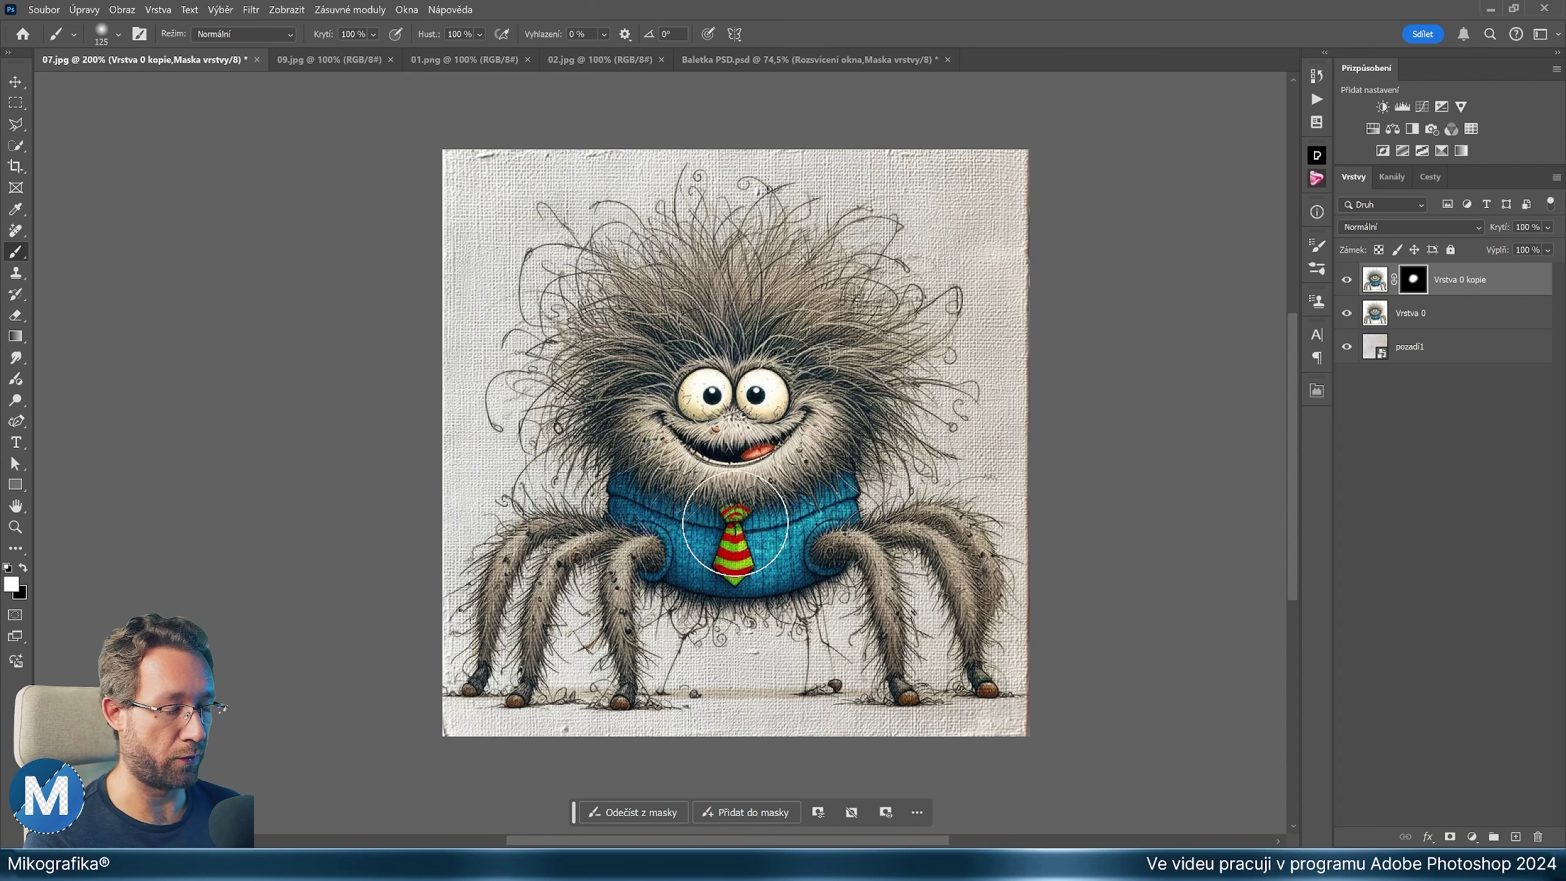
mouse_move(739, 548)
left_mouse_down()
mouse_move(680, 456)
mouse_move(801, 394)
left_mouse_up()
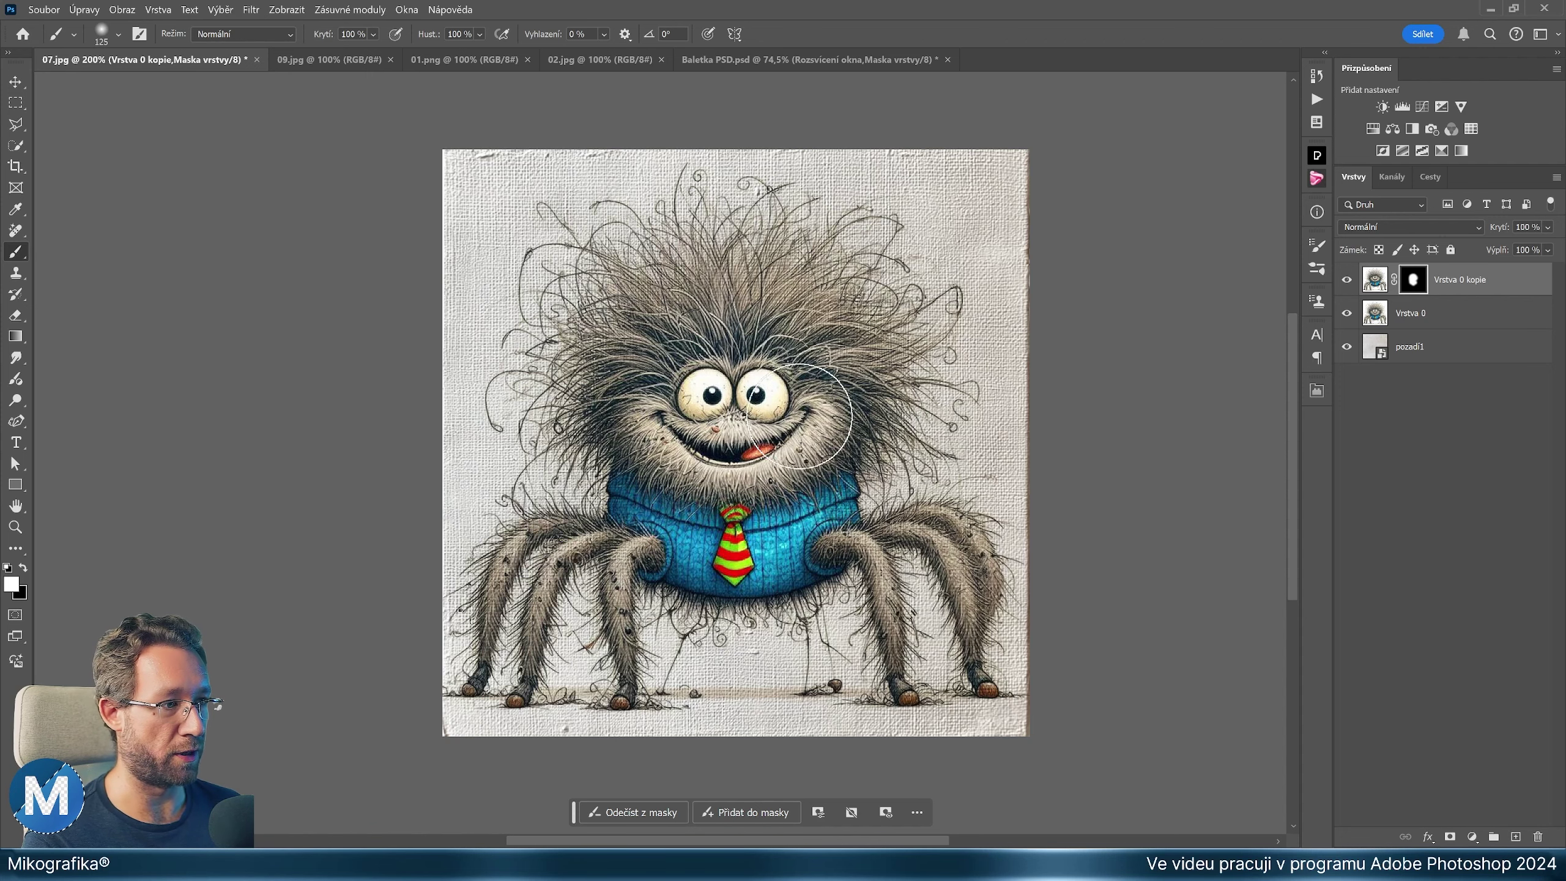
Toggle the masked copy to compare, leave it hidden, and target pozadí1
left_click(1347, 281)
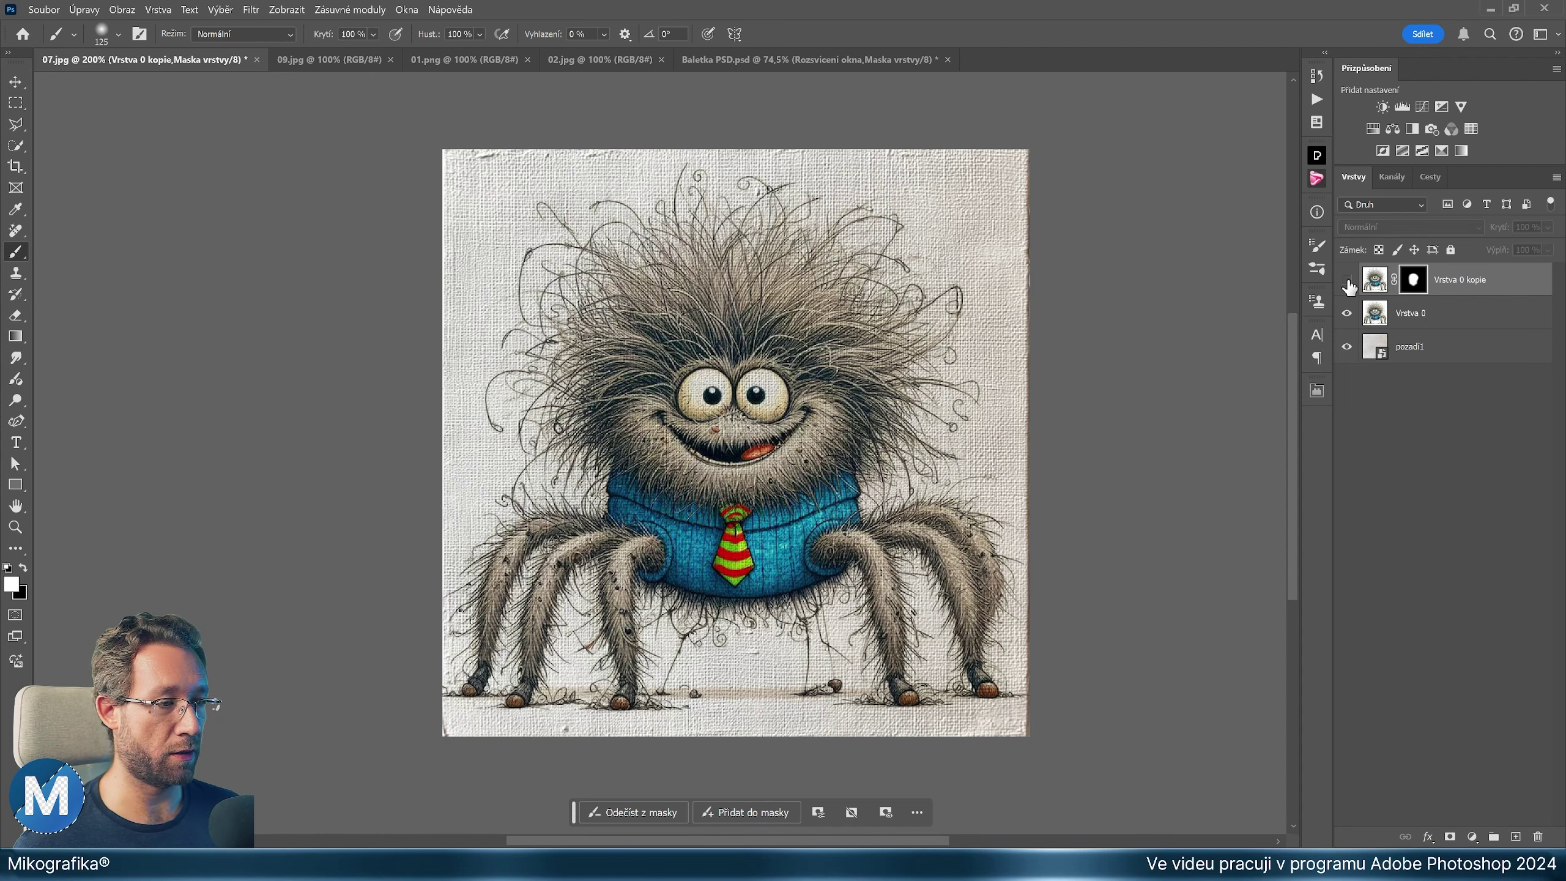
left_click(1347, 282)
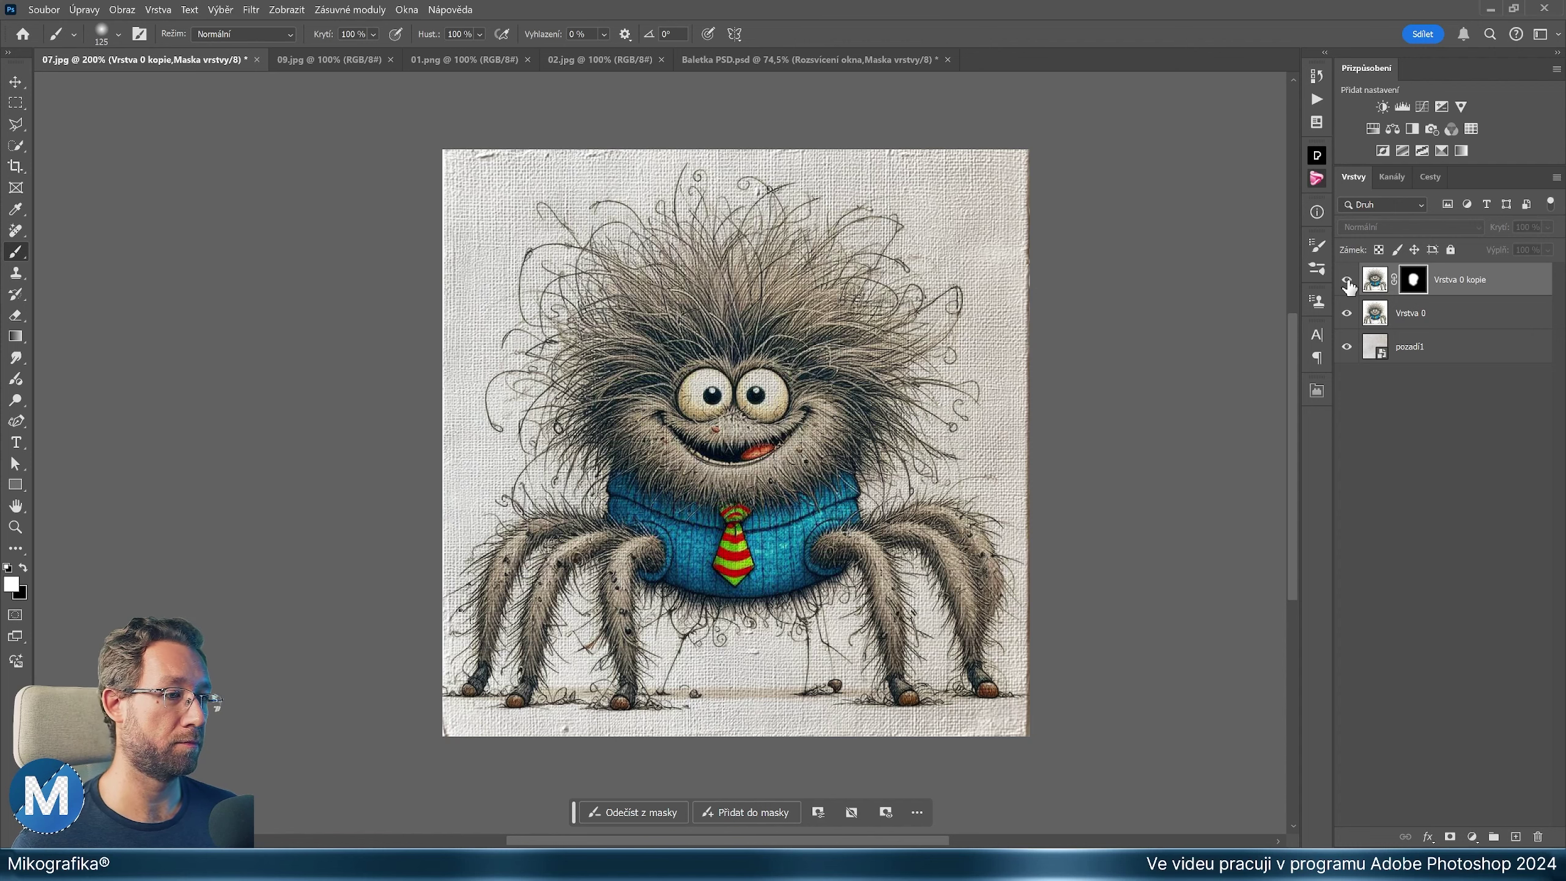
left_click(1347, 281)
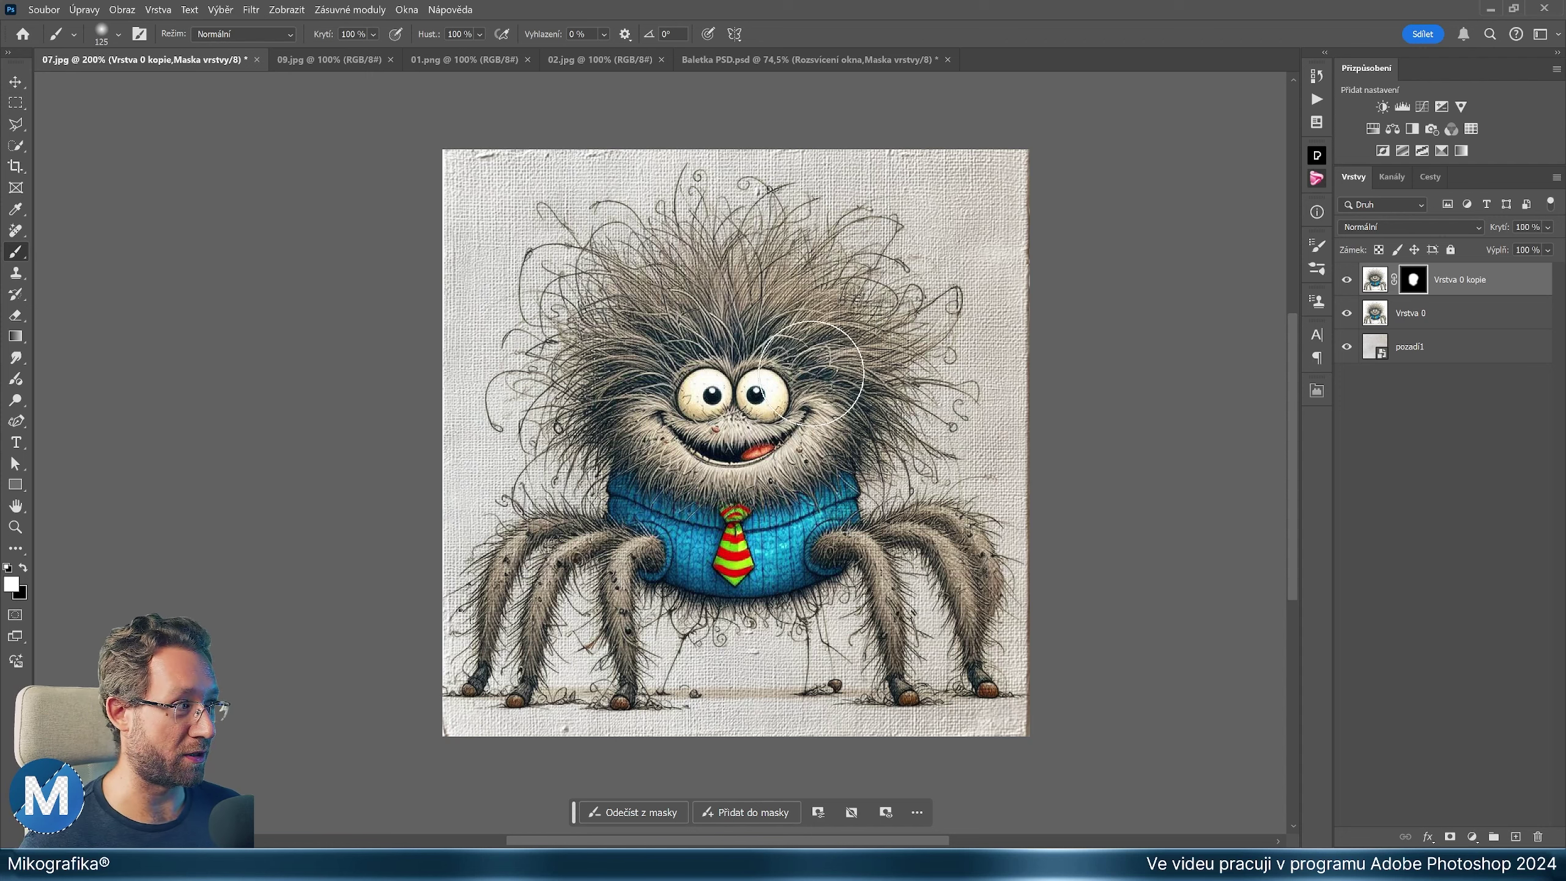
left_click(1346, 282)
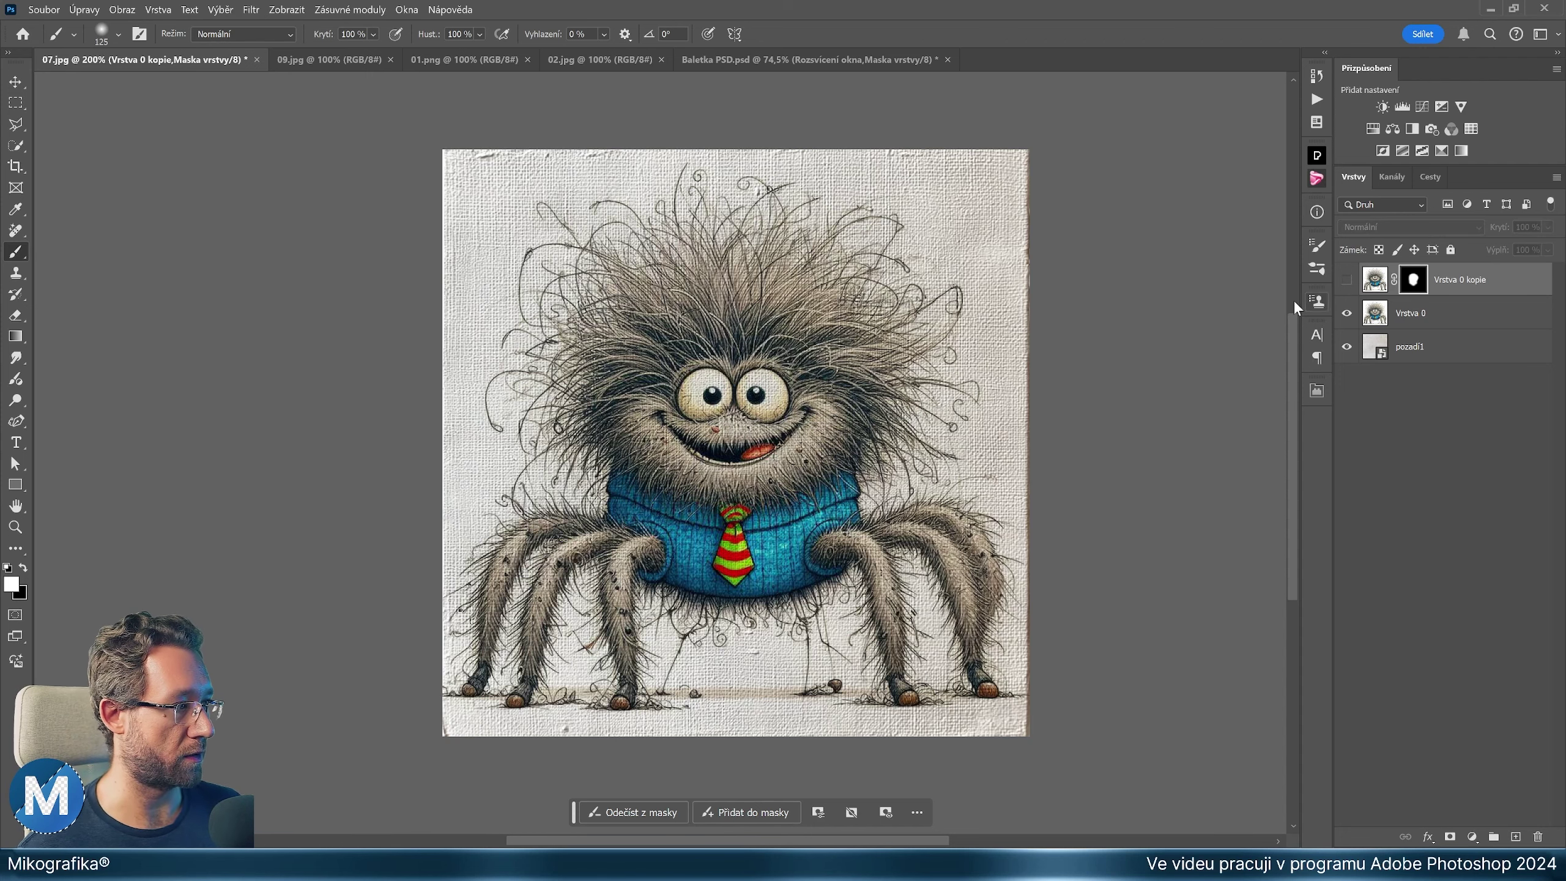
left_click(1429, 358)
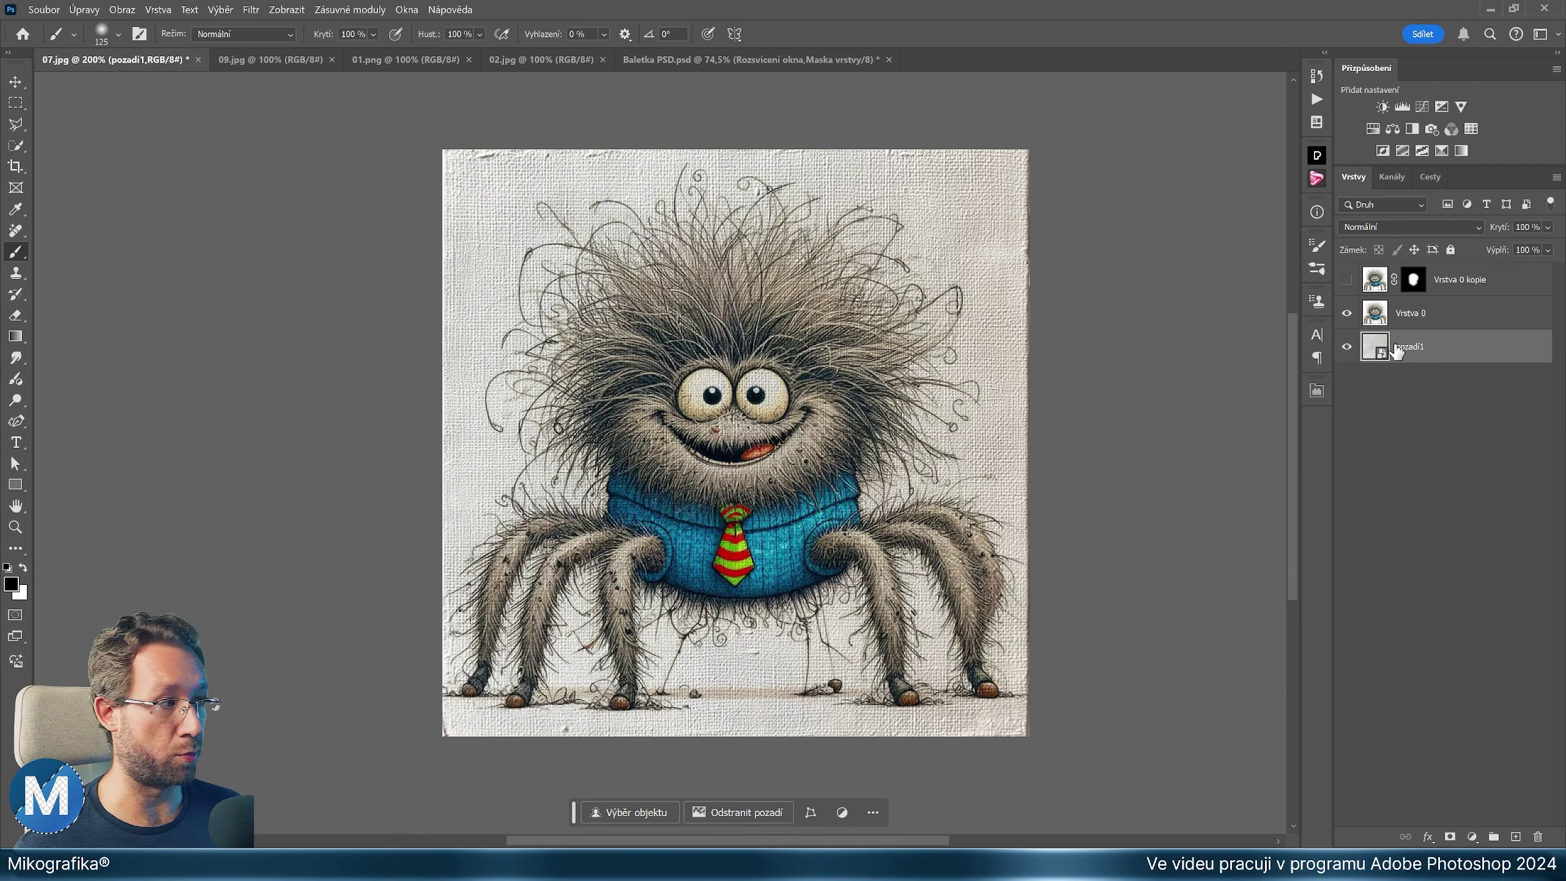
Add a Křivky 1 curves adjustment with a lowered curve to darken the linen texture
left_click(1422, 106)
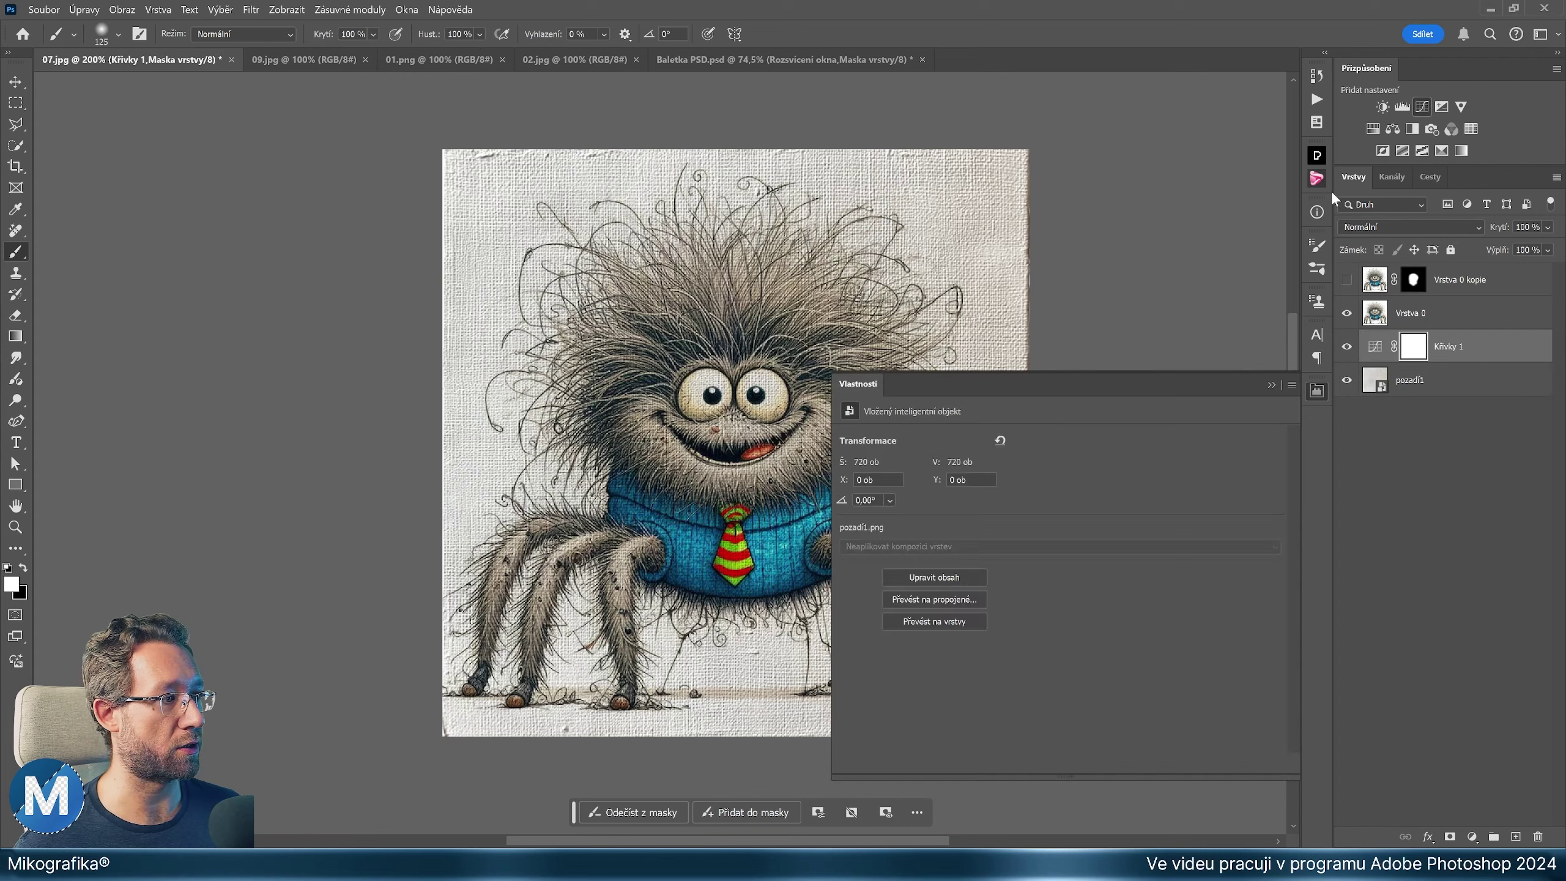
left_click_drag(1084, 501, 831, 481)
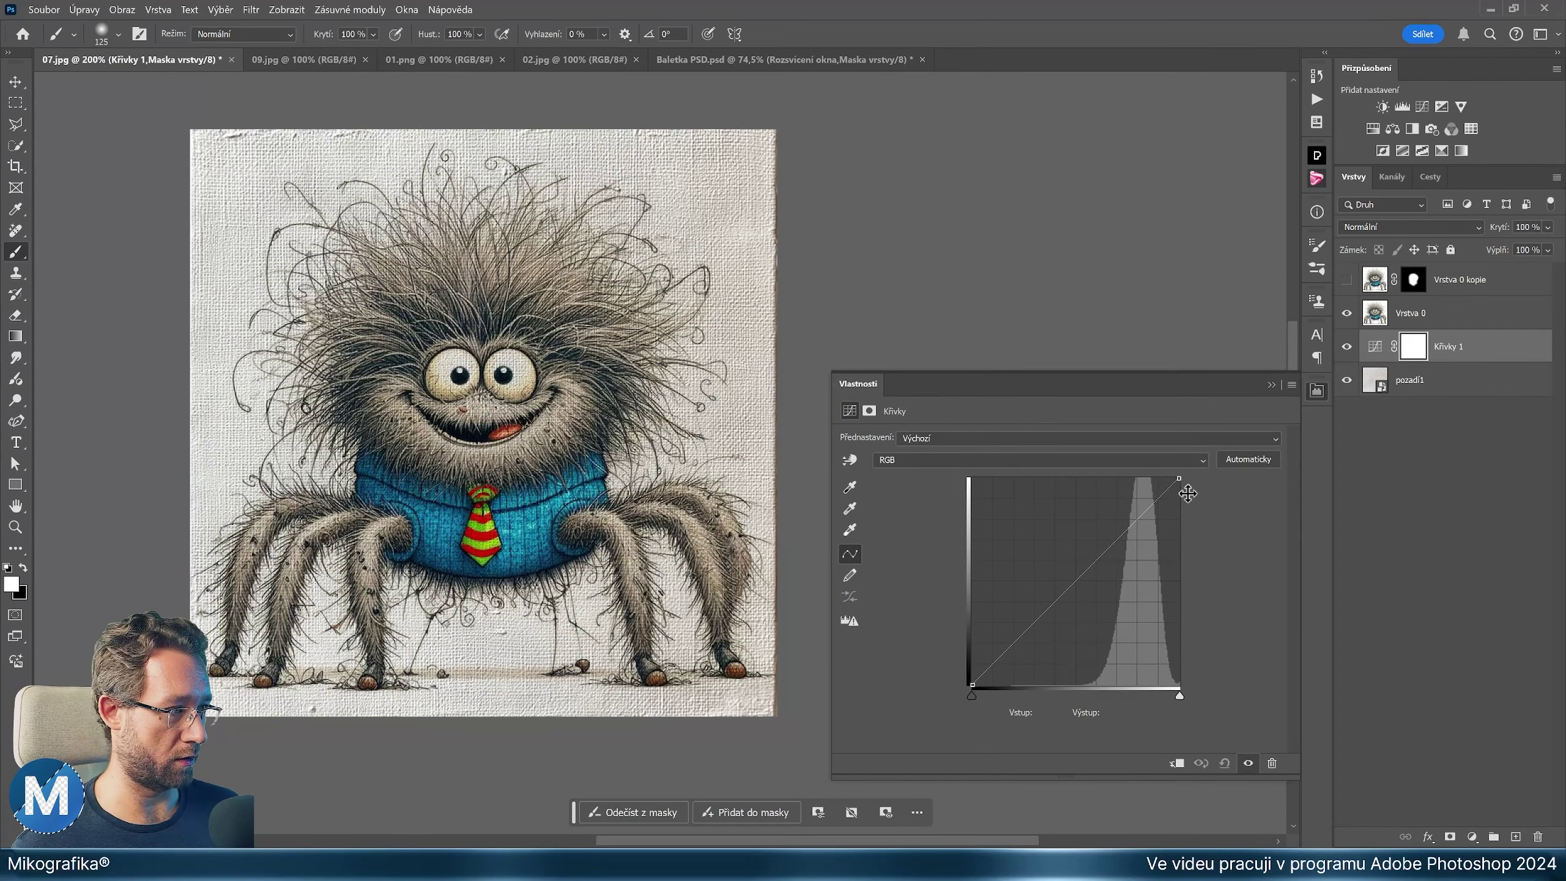
mouse_move(1180, 482)
left_mouse_down()
mouse_move(1178, 609)
mouse_move(1101, 658)
left_mouse_up()
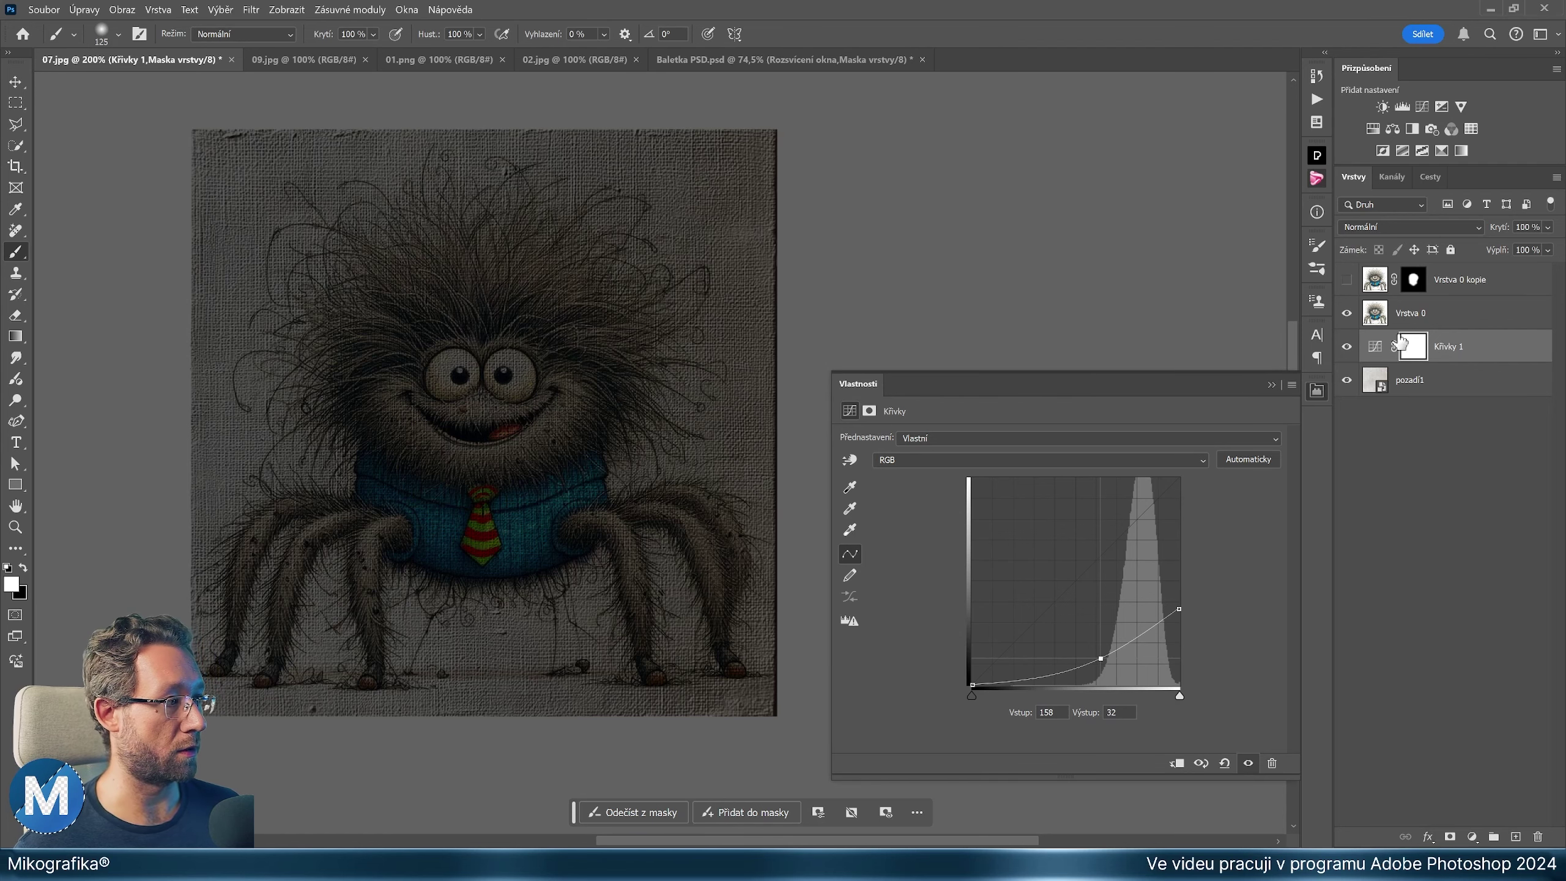
Show the masked spider copy again, target its mask, and hide Křivky 1 and pozadí1
left_click(1398, 319)
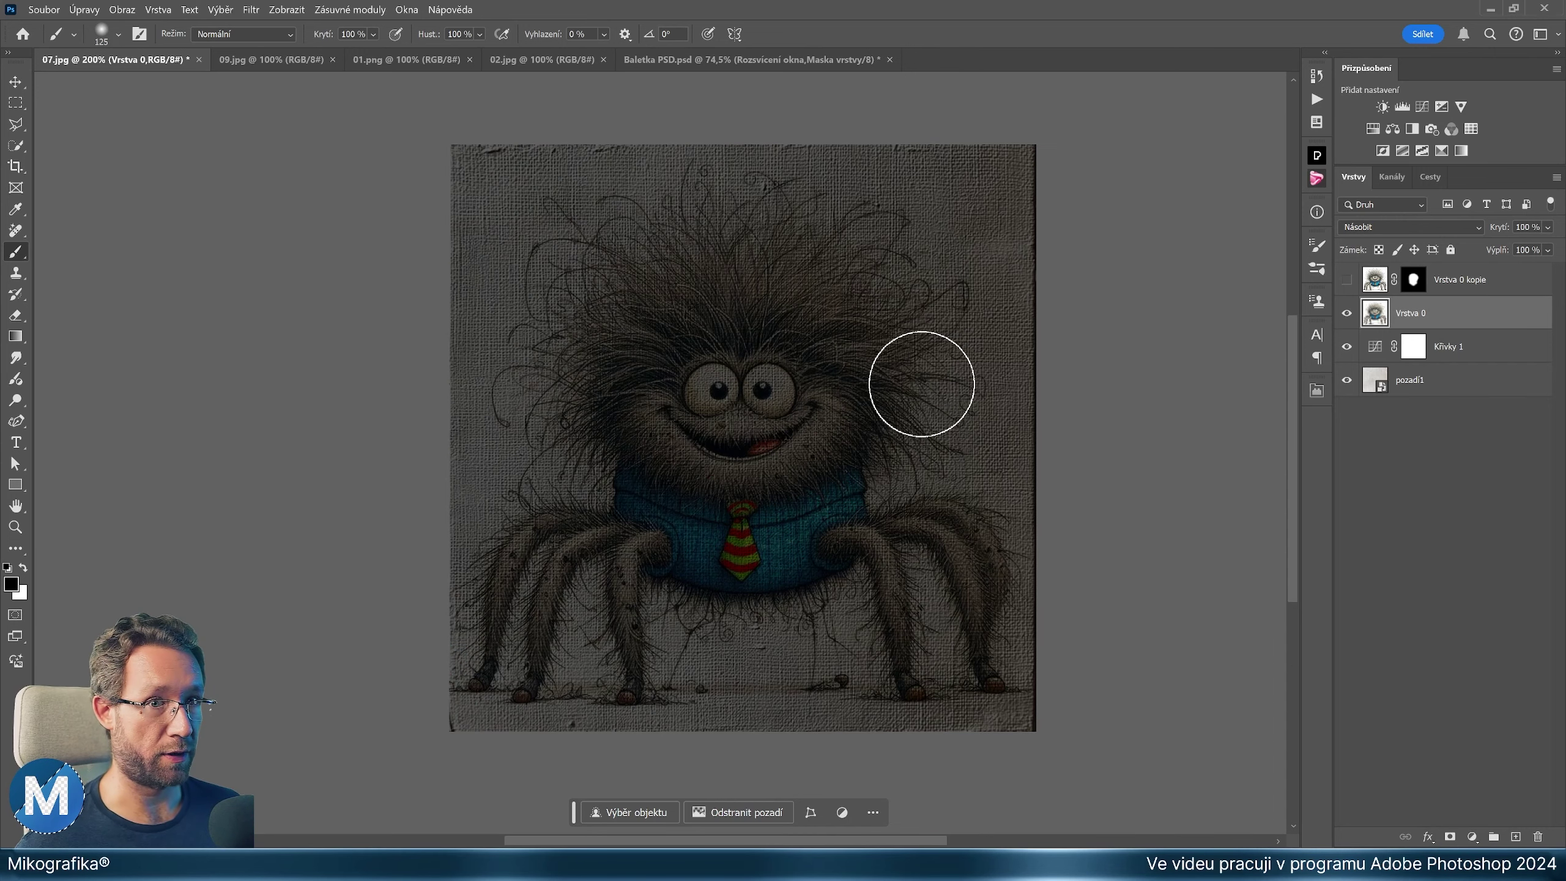
left_click(1348, 279)
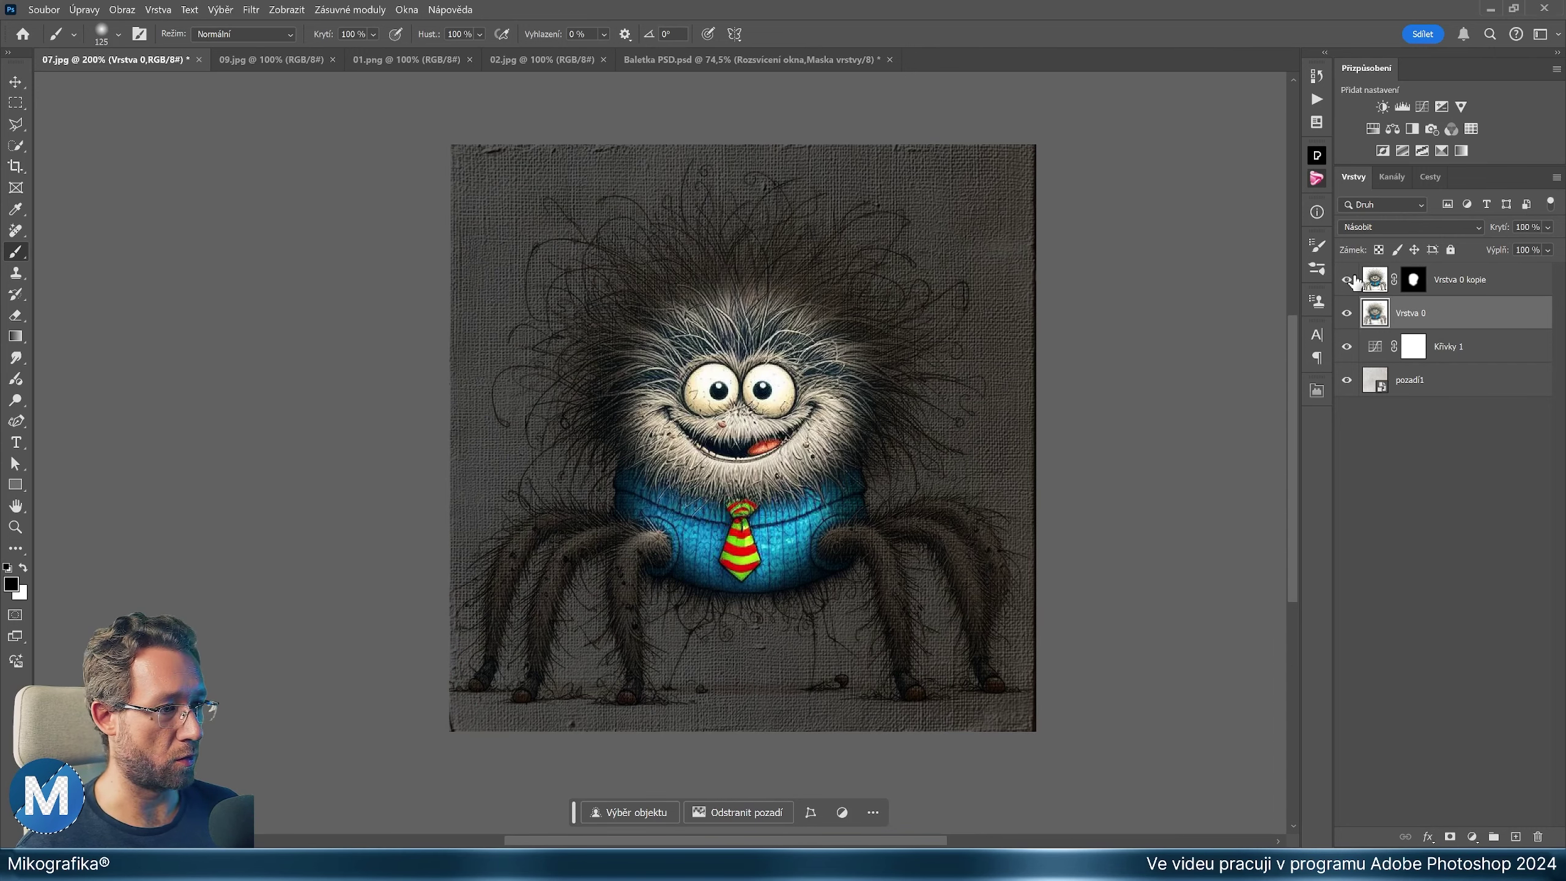
left_click(1422, 281)
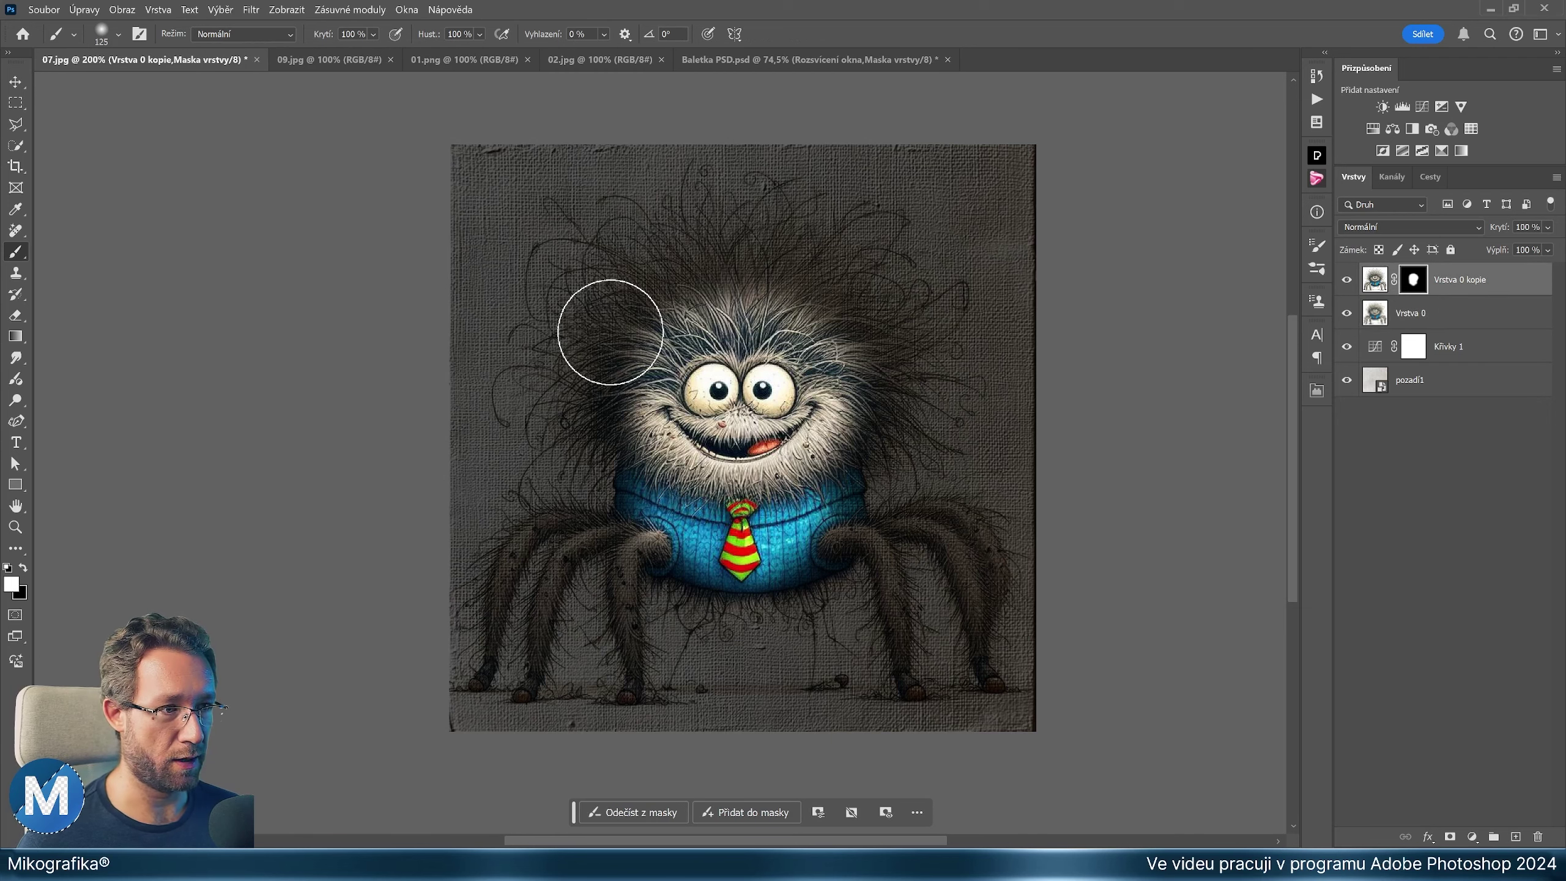
key("x")
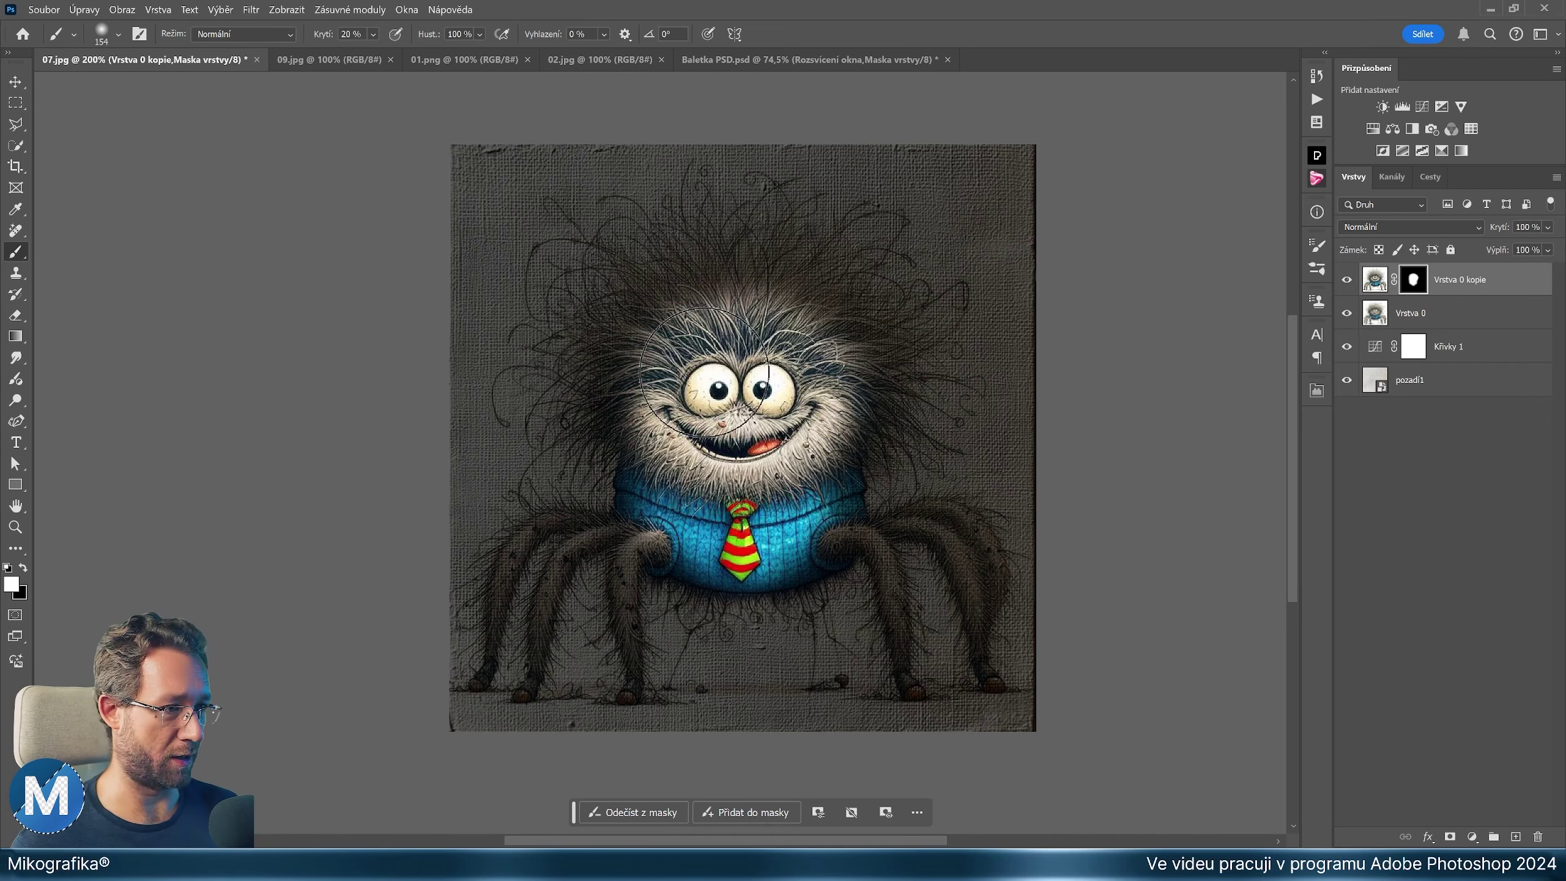
key("h")
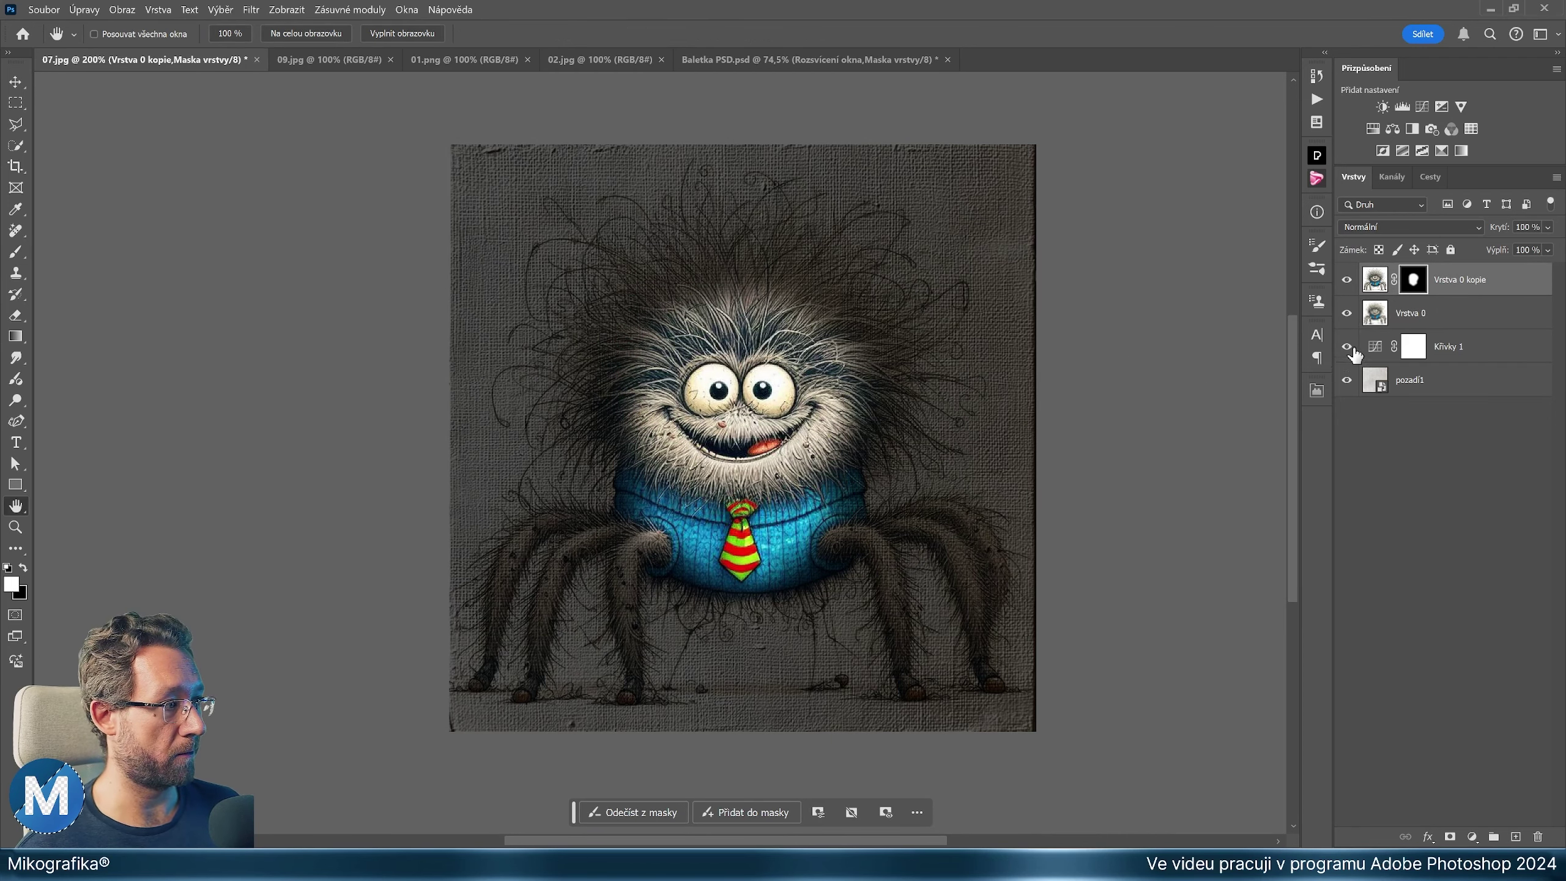
left_click(1348, 347)
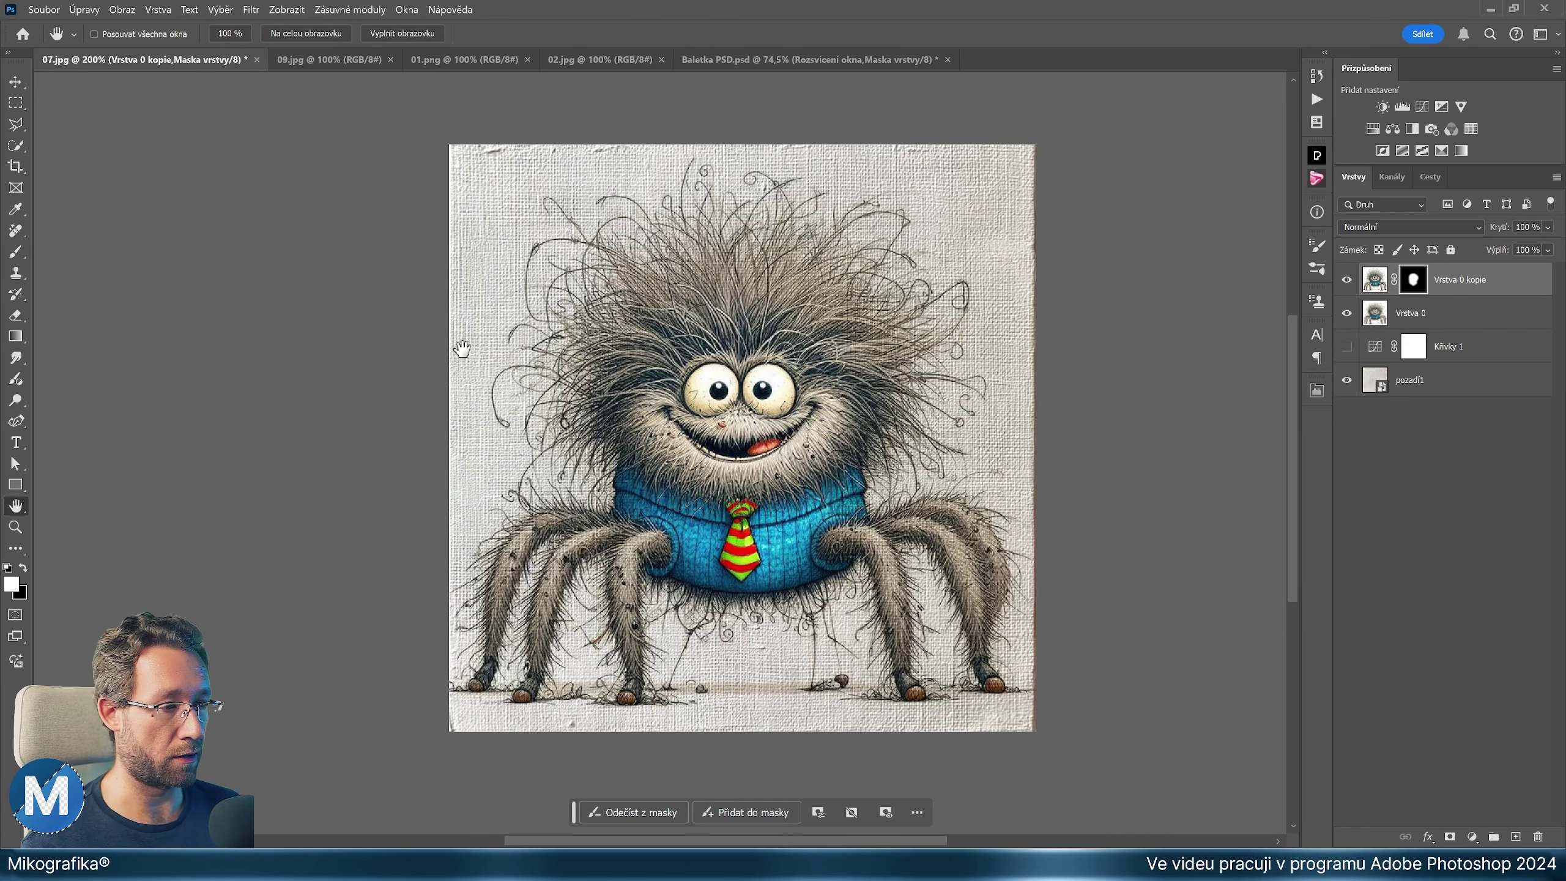
left_click(1348, 381)
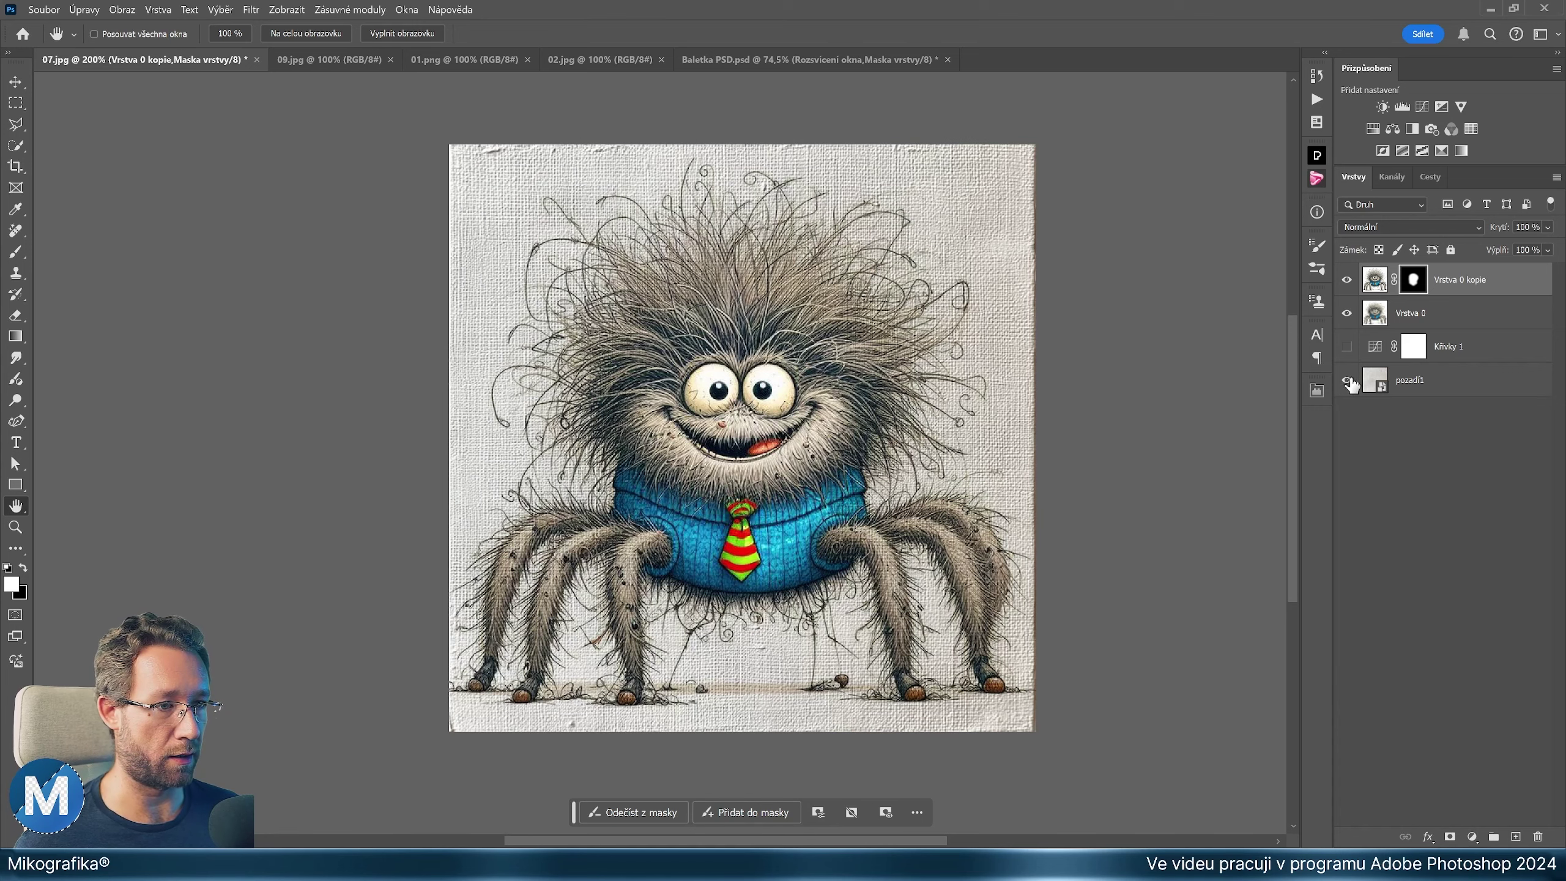
Switch to 09.jpg and add an extreme curves adjustment exposing off-white background pixels
left_click(315, 59)
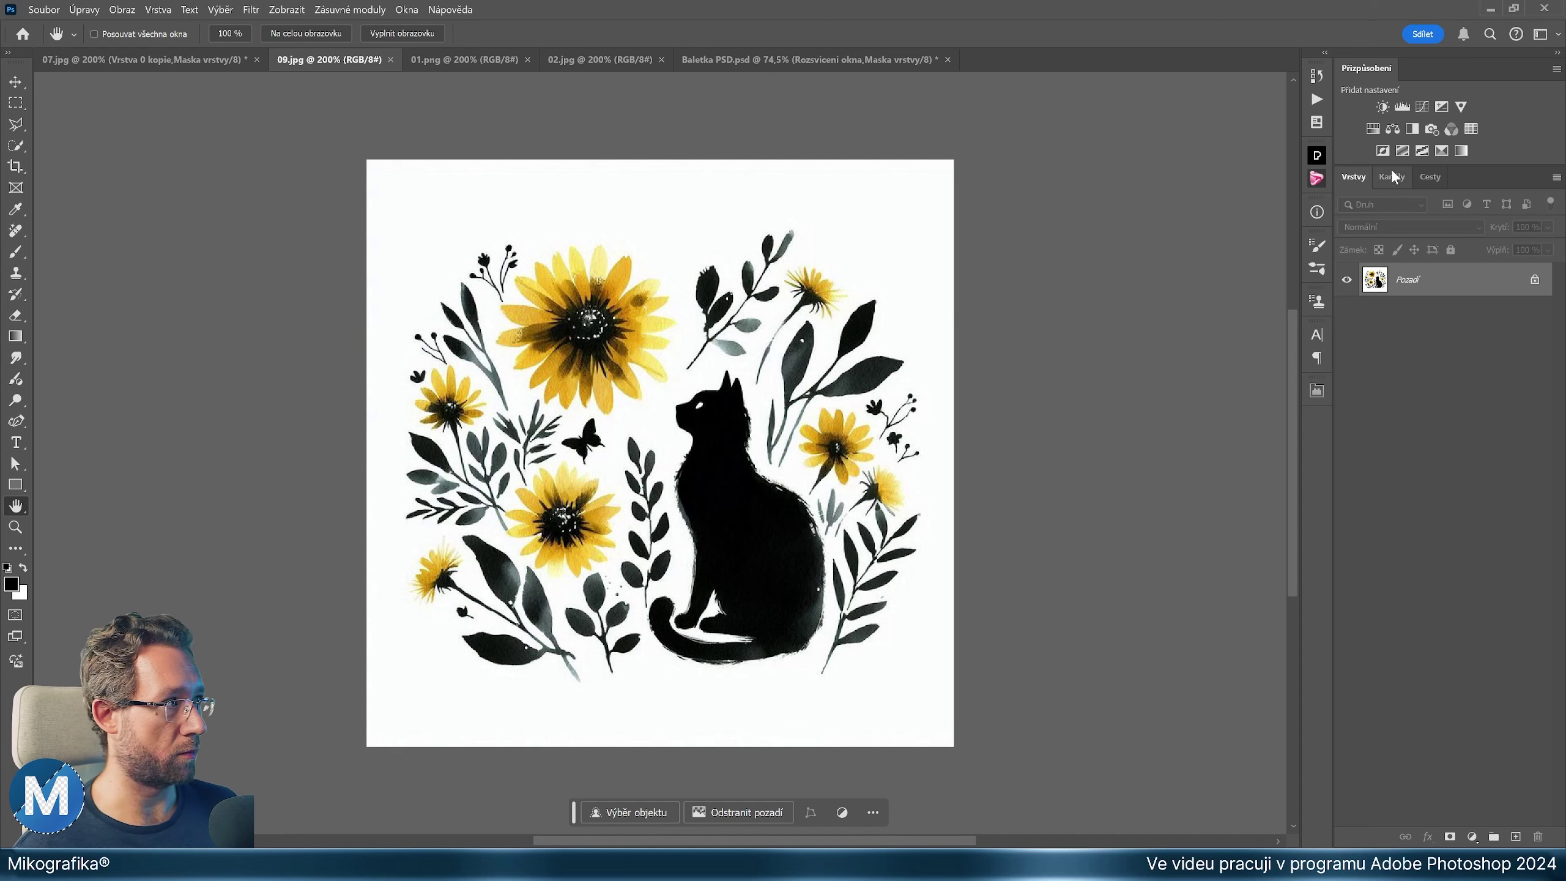
left_click(1421, 106)
left_click_drag(1090, 577, 1176, 628)
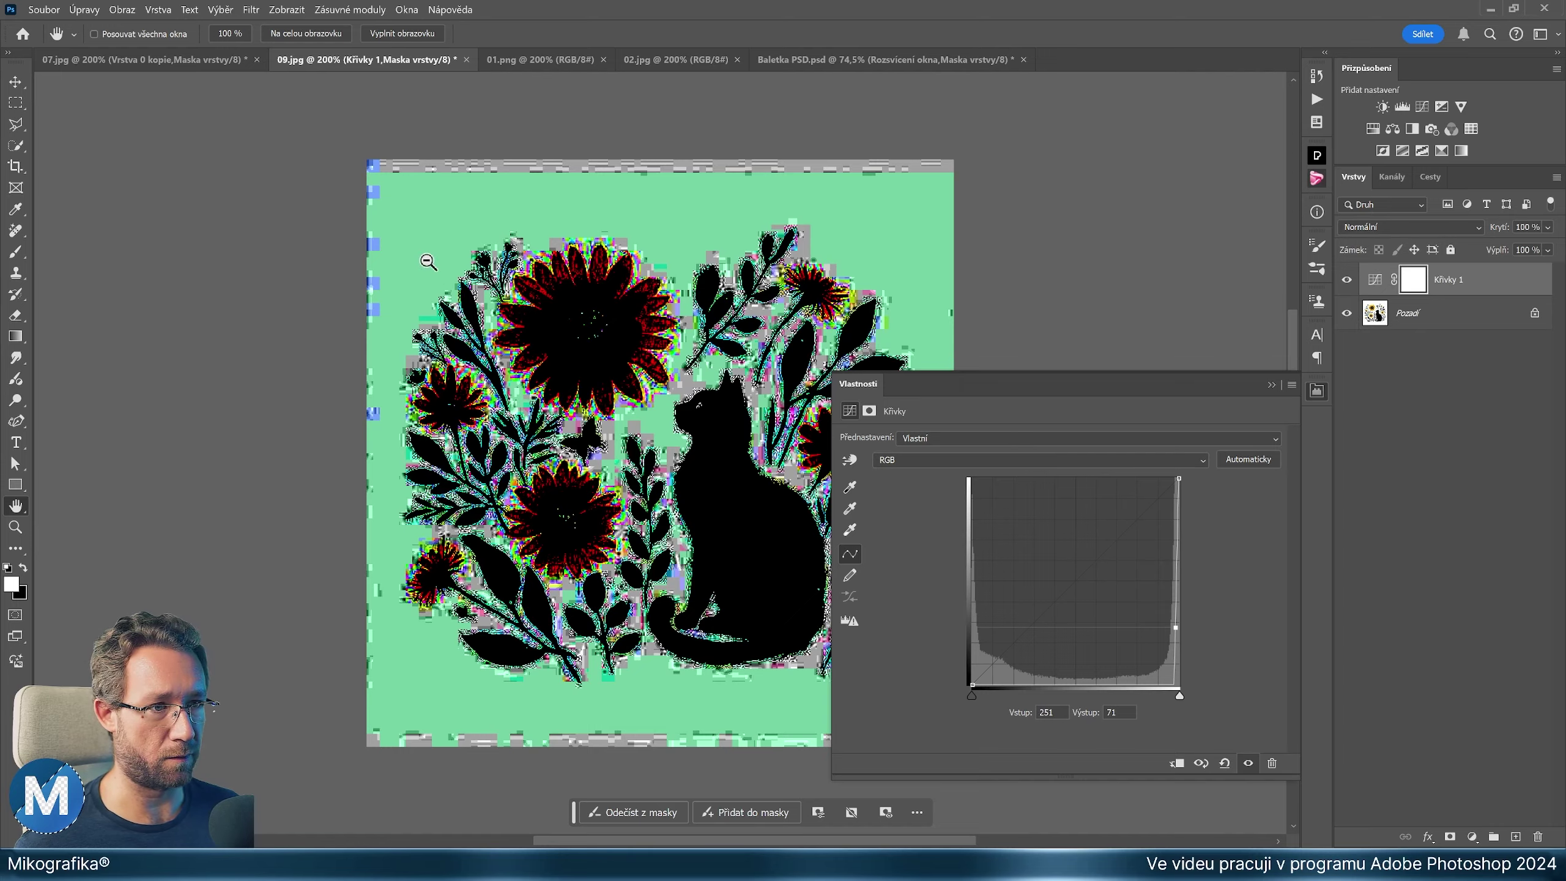
Inspect the flowers and cat at high zoom, then delete the trial curves layer
scroll(428, 262, "up", 3)
left_click_drag(771, 401, 175, 376)
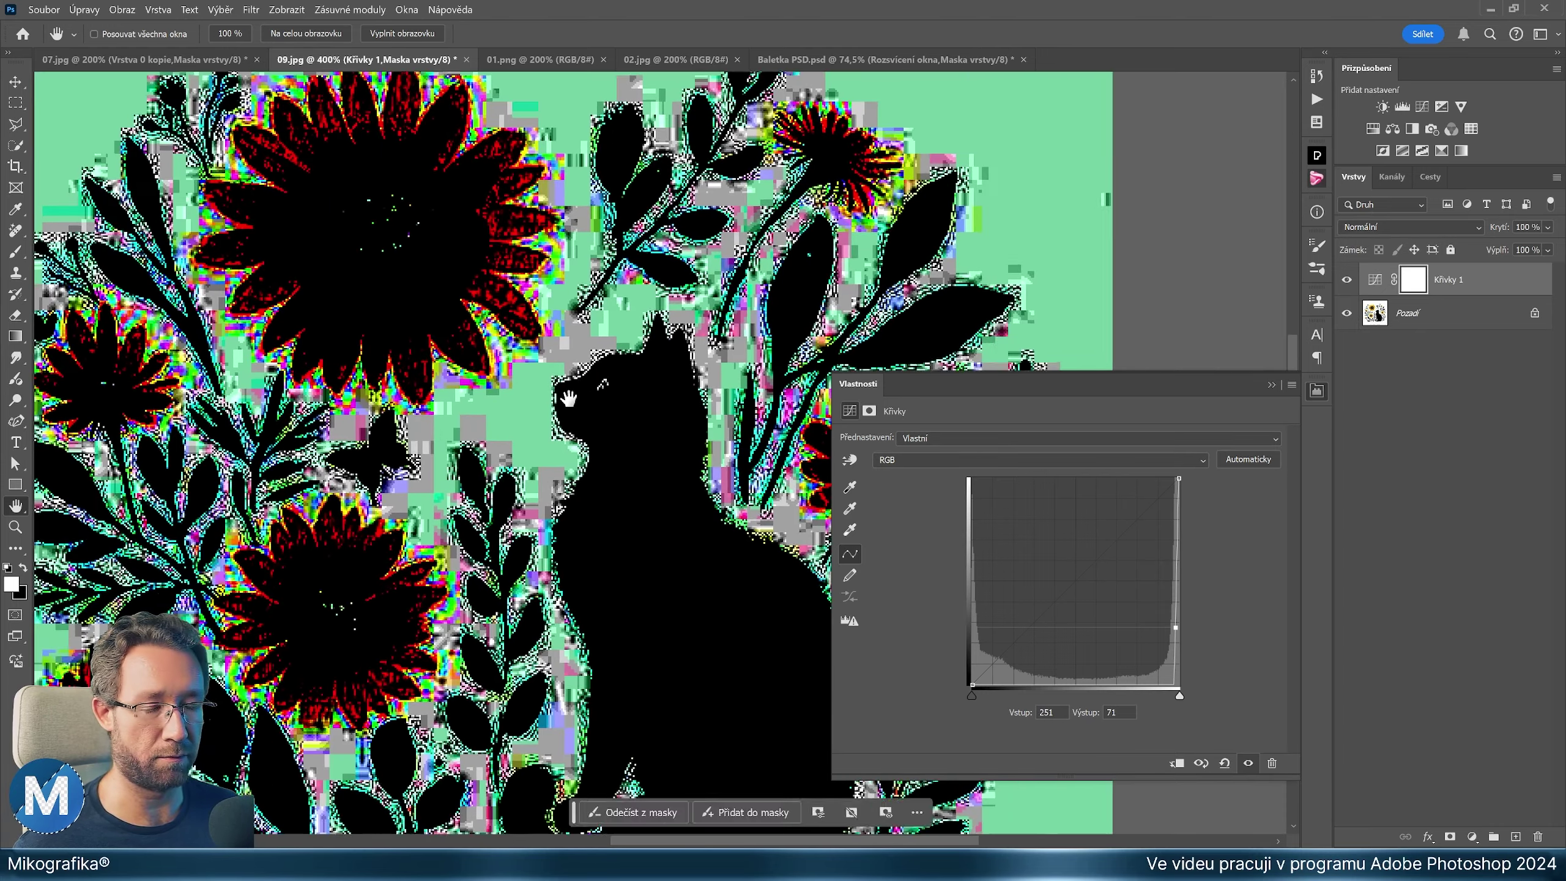
left_click_drag(329, 530, 646, 353)
scroll(646, 353, "down", 3)
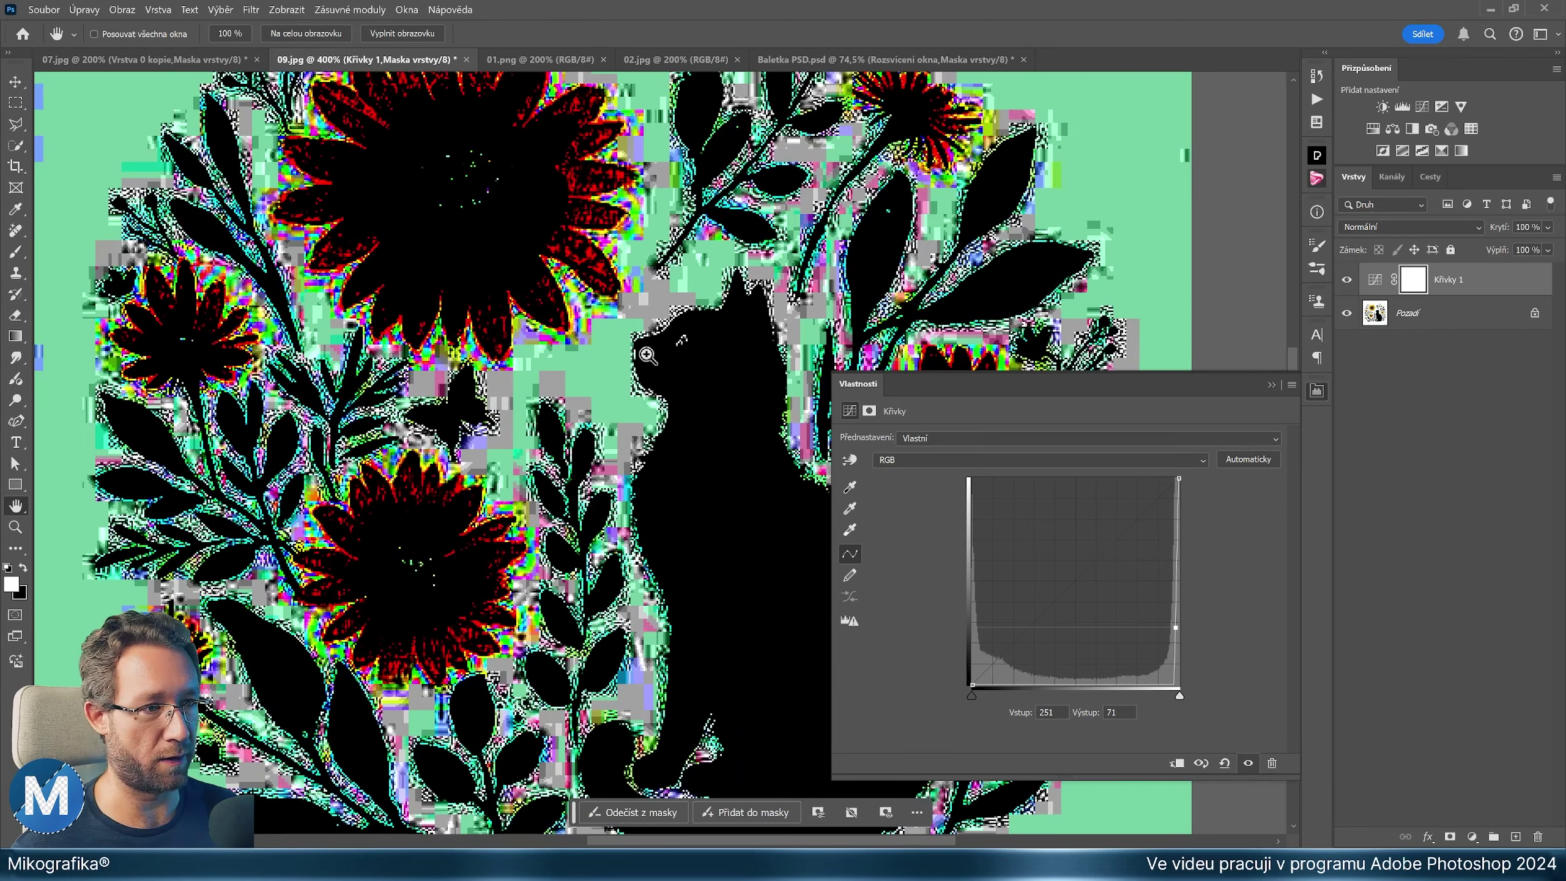
key("Delete")
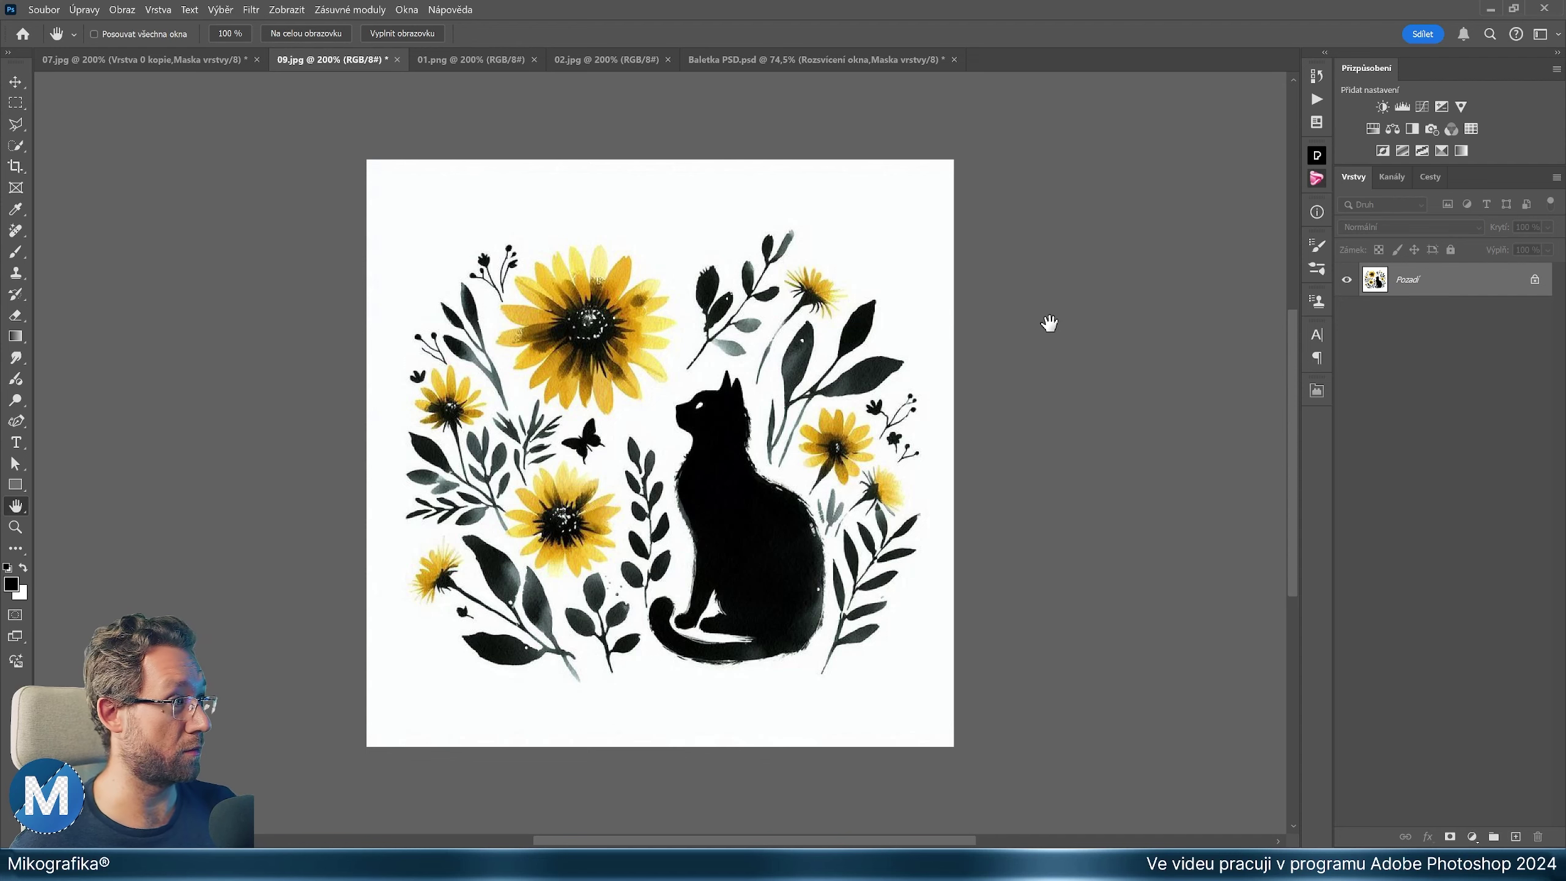
View the Červená, Zelená and Modrá channels in turn, ending on the RGB composite
left_click(1392, 177)
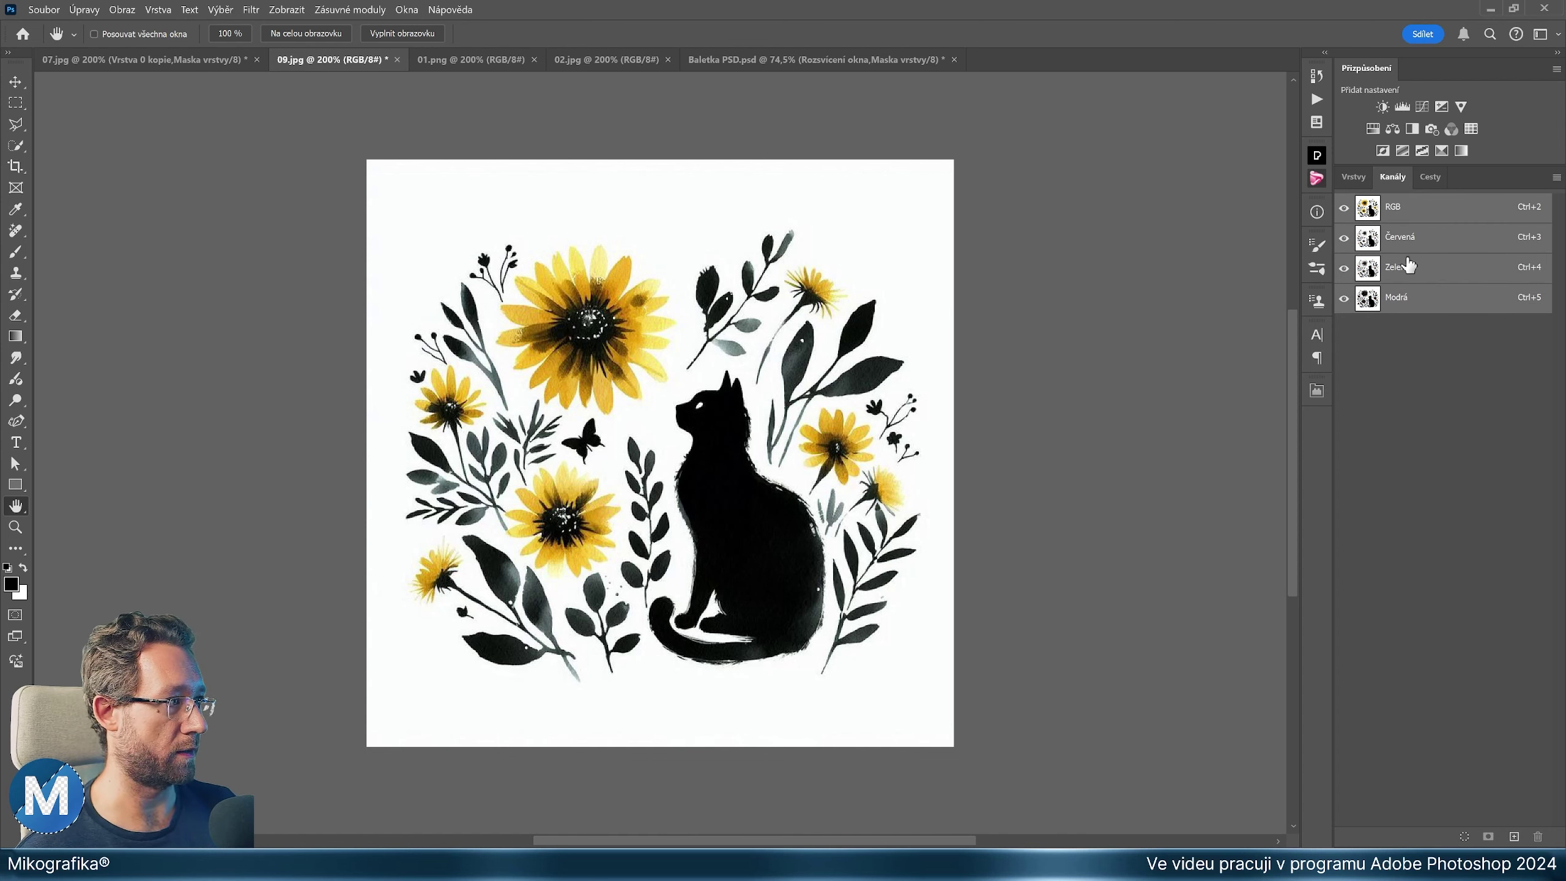
left_click(1406, 237)
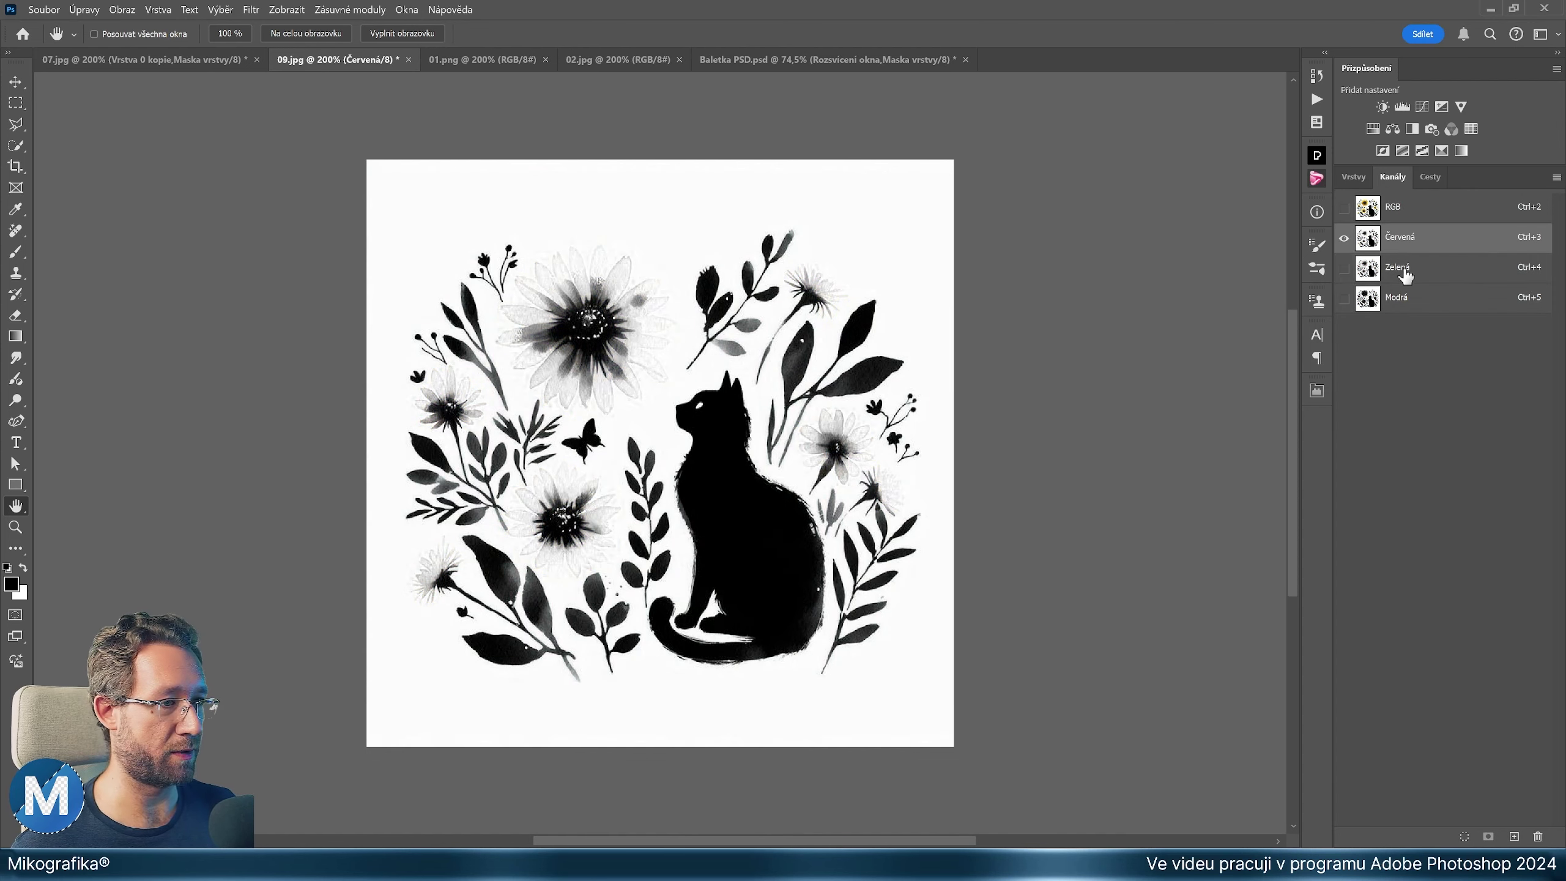
left_click(1405, 272)
left_click(1401, 302)
left_click(1408, 241)
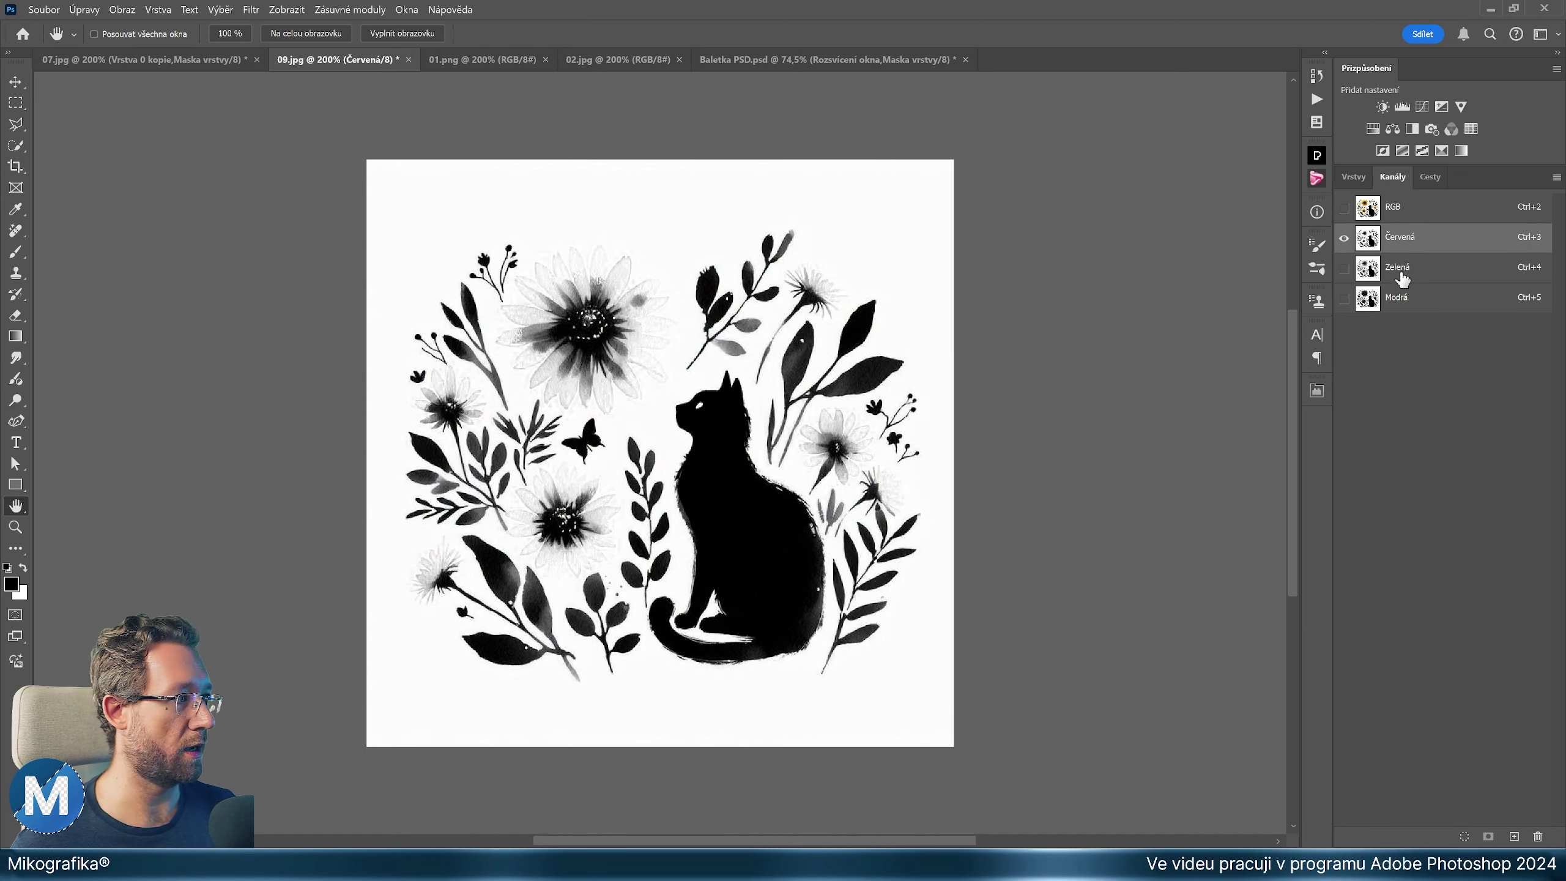
left_click(1400, 277)
left_click(1394, 307)
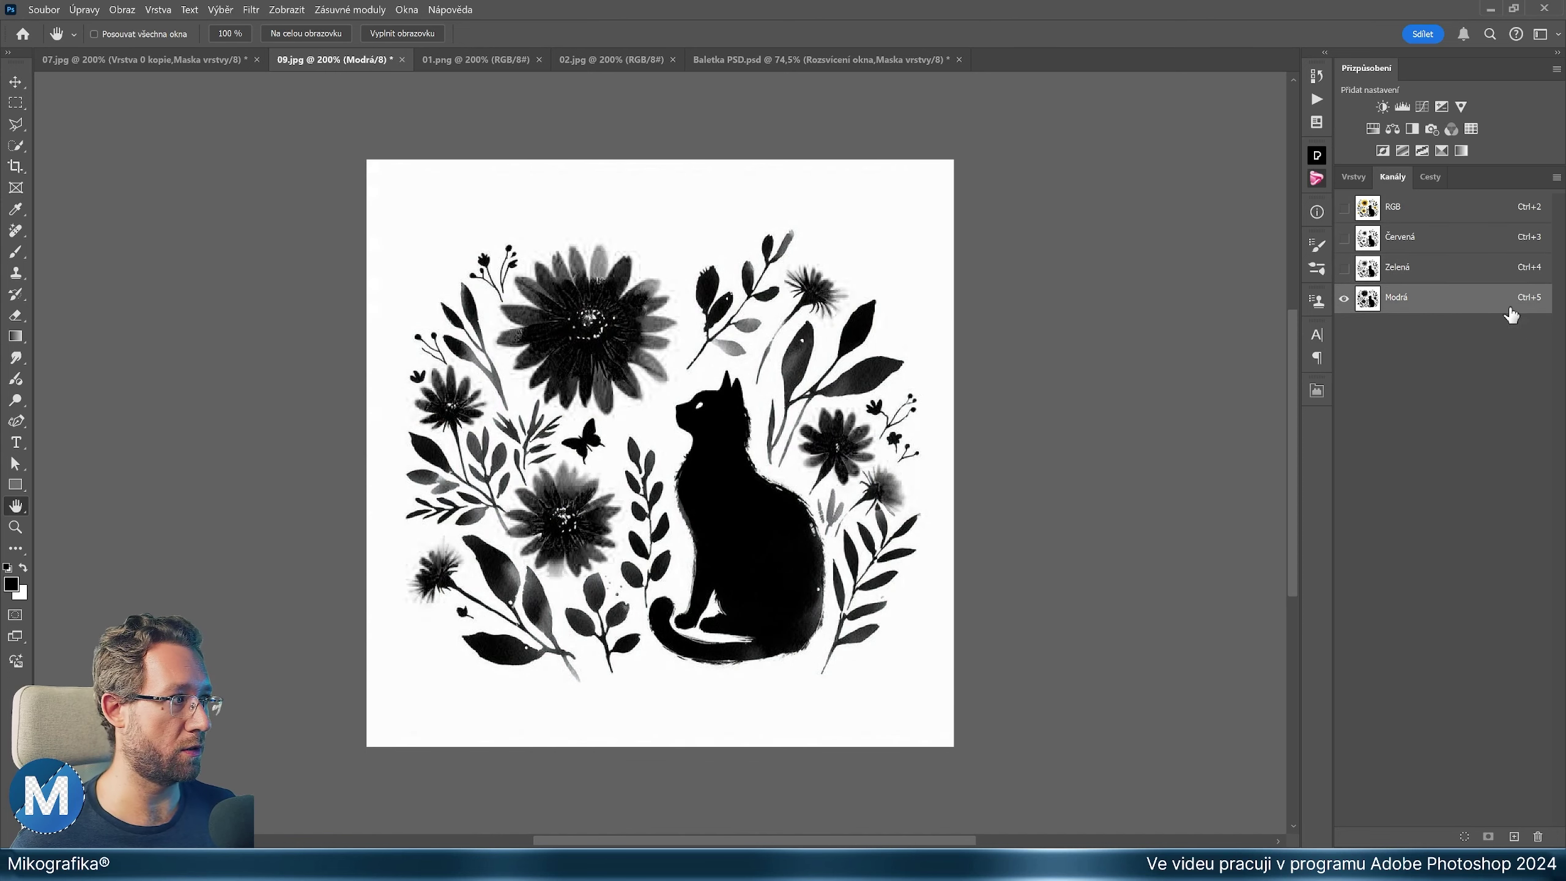
left_click(1405, 272)
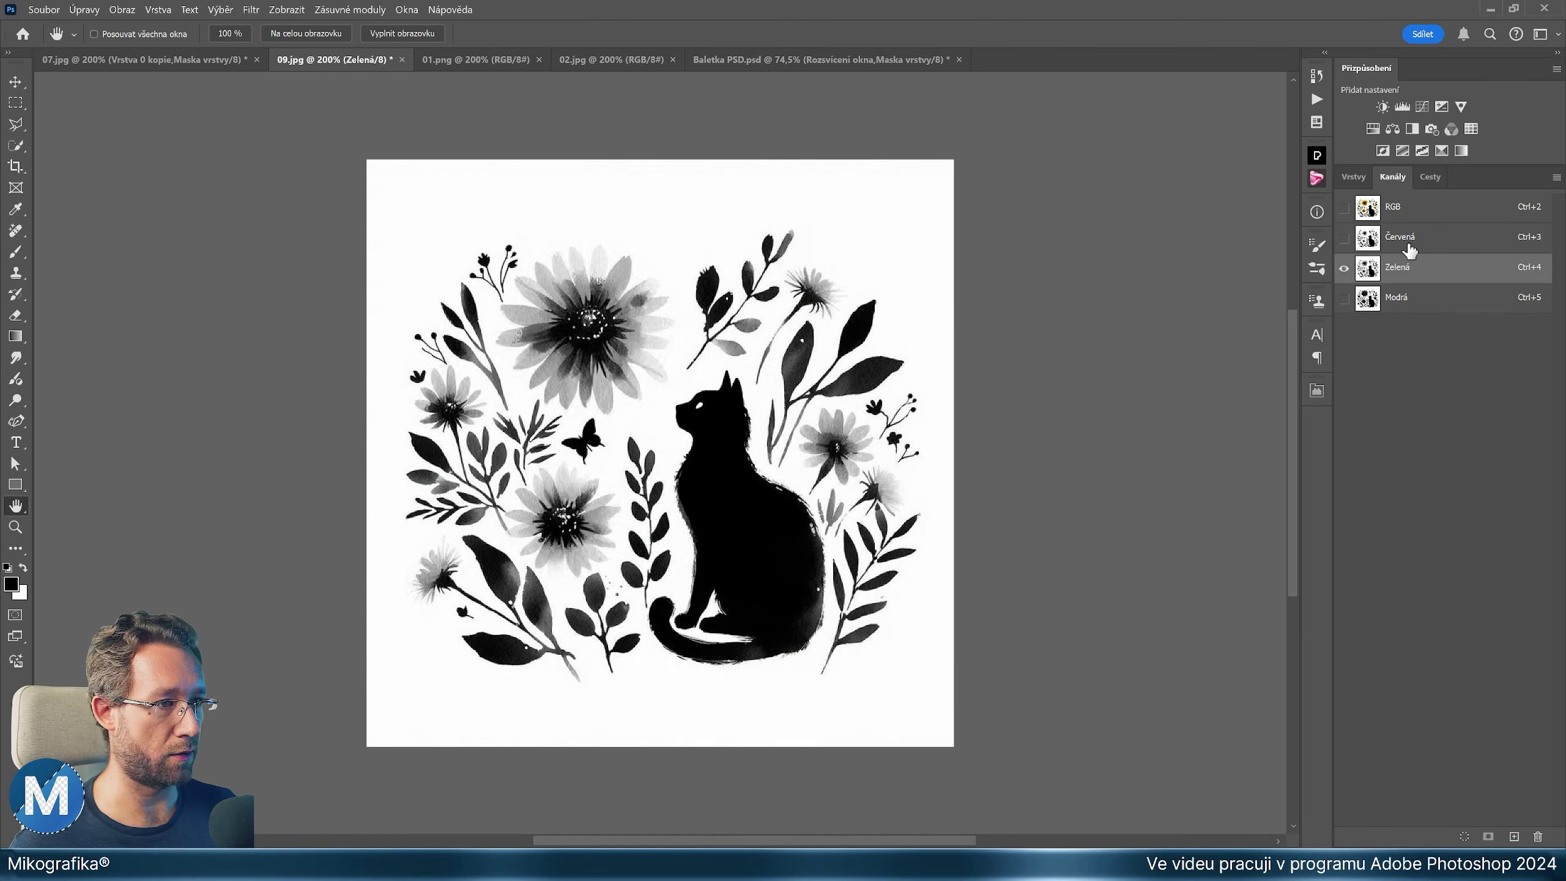
left_click(1411, 215)
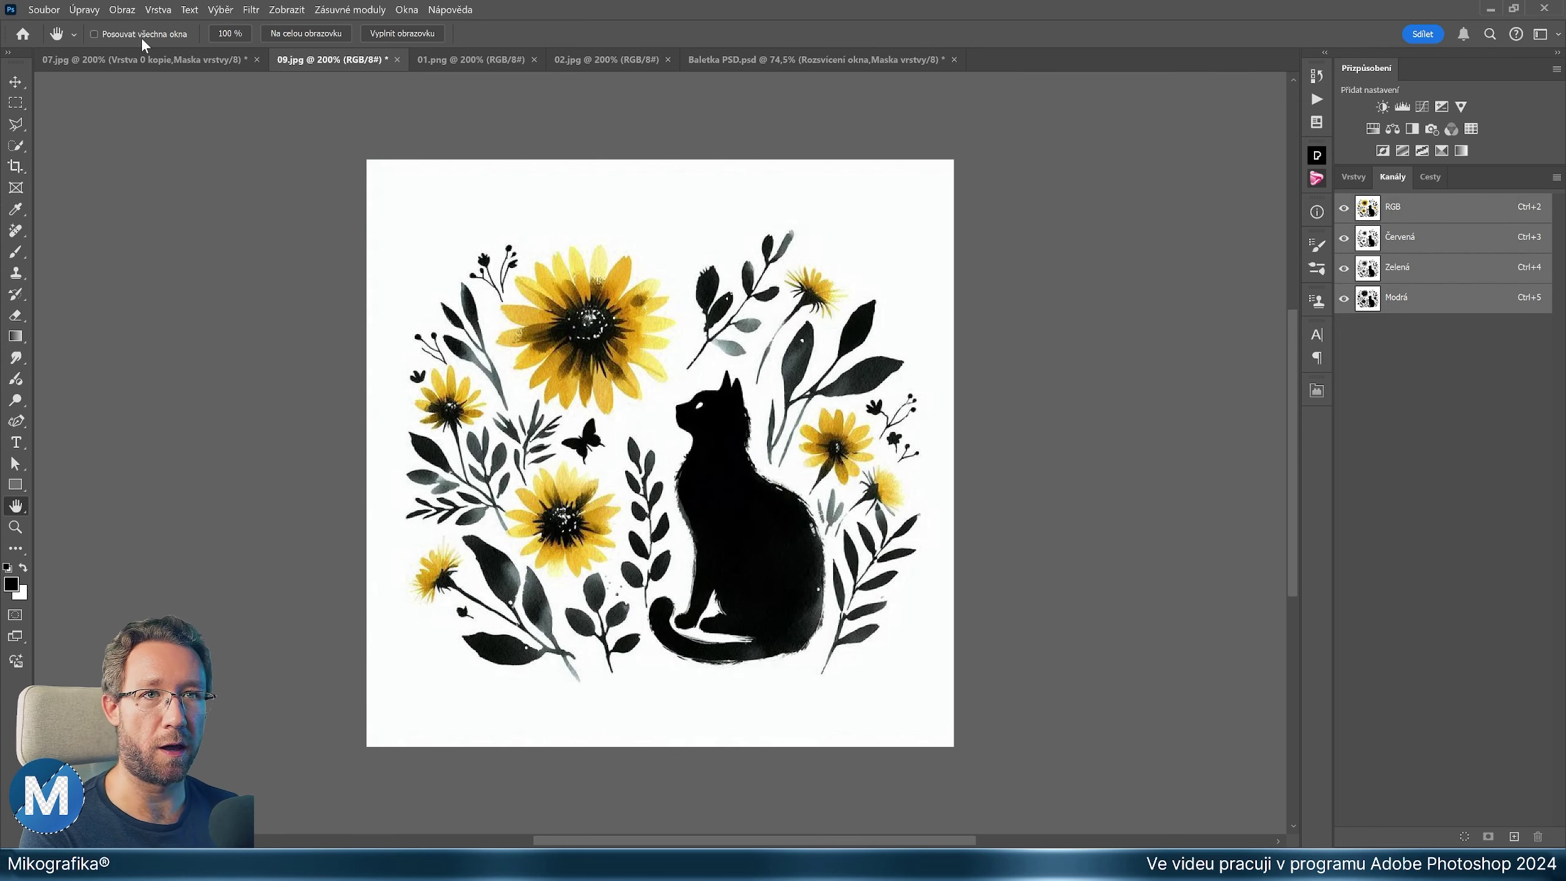
left_click(123, 9)
Run Calculations multiplying Zelená by Modrá with Násobit into a new Alfa 1 channel
left_click(167, 246)
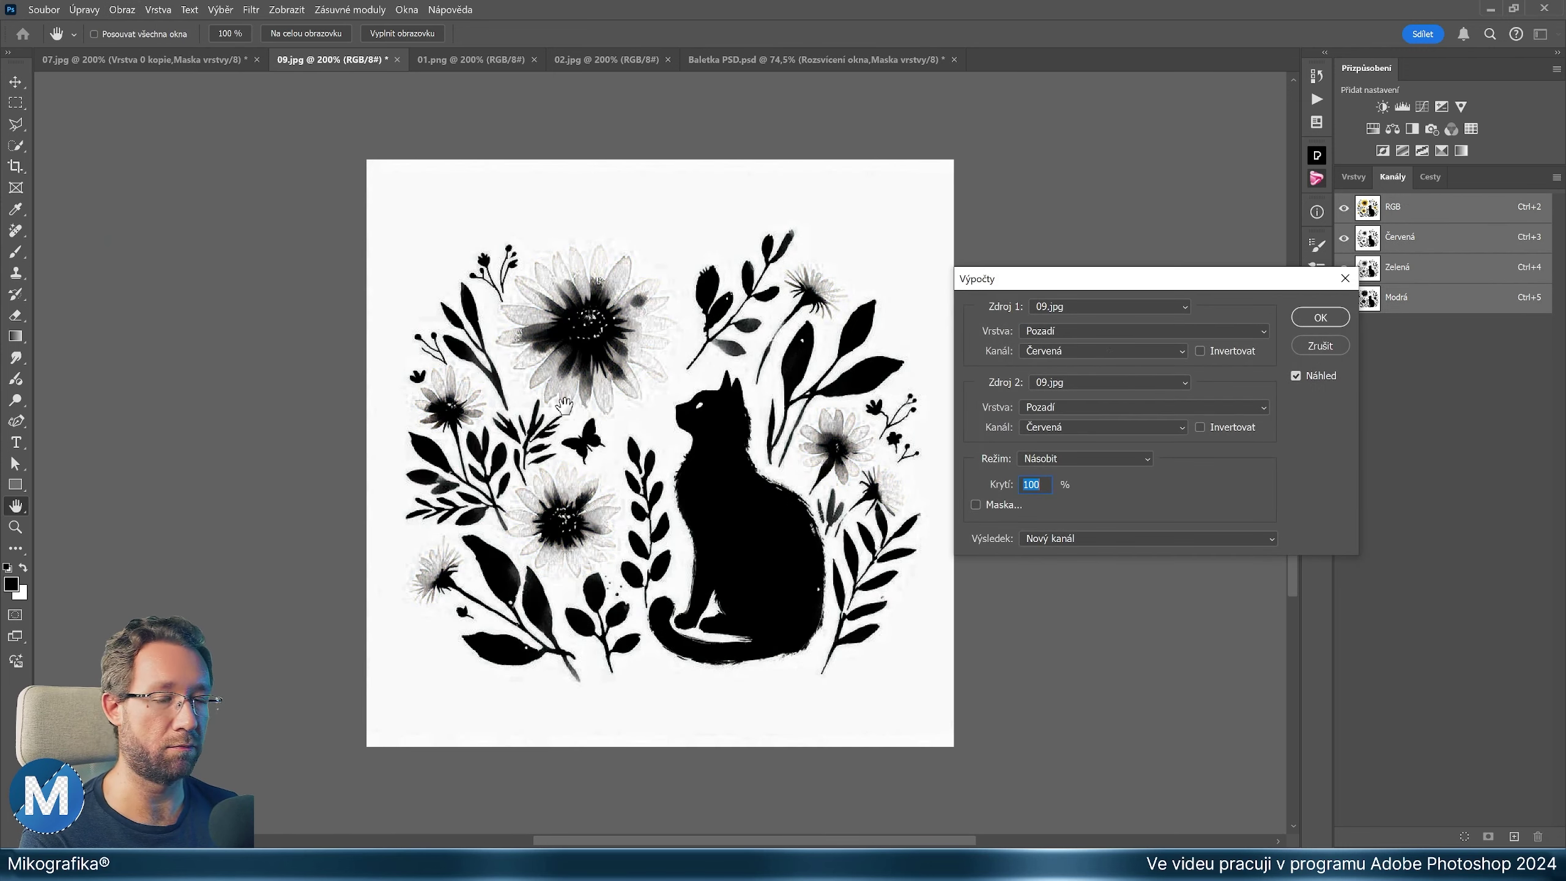
left_click_drag(1109, 276, 924, 190)
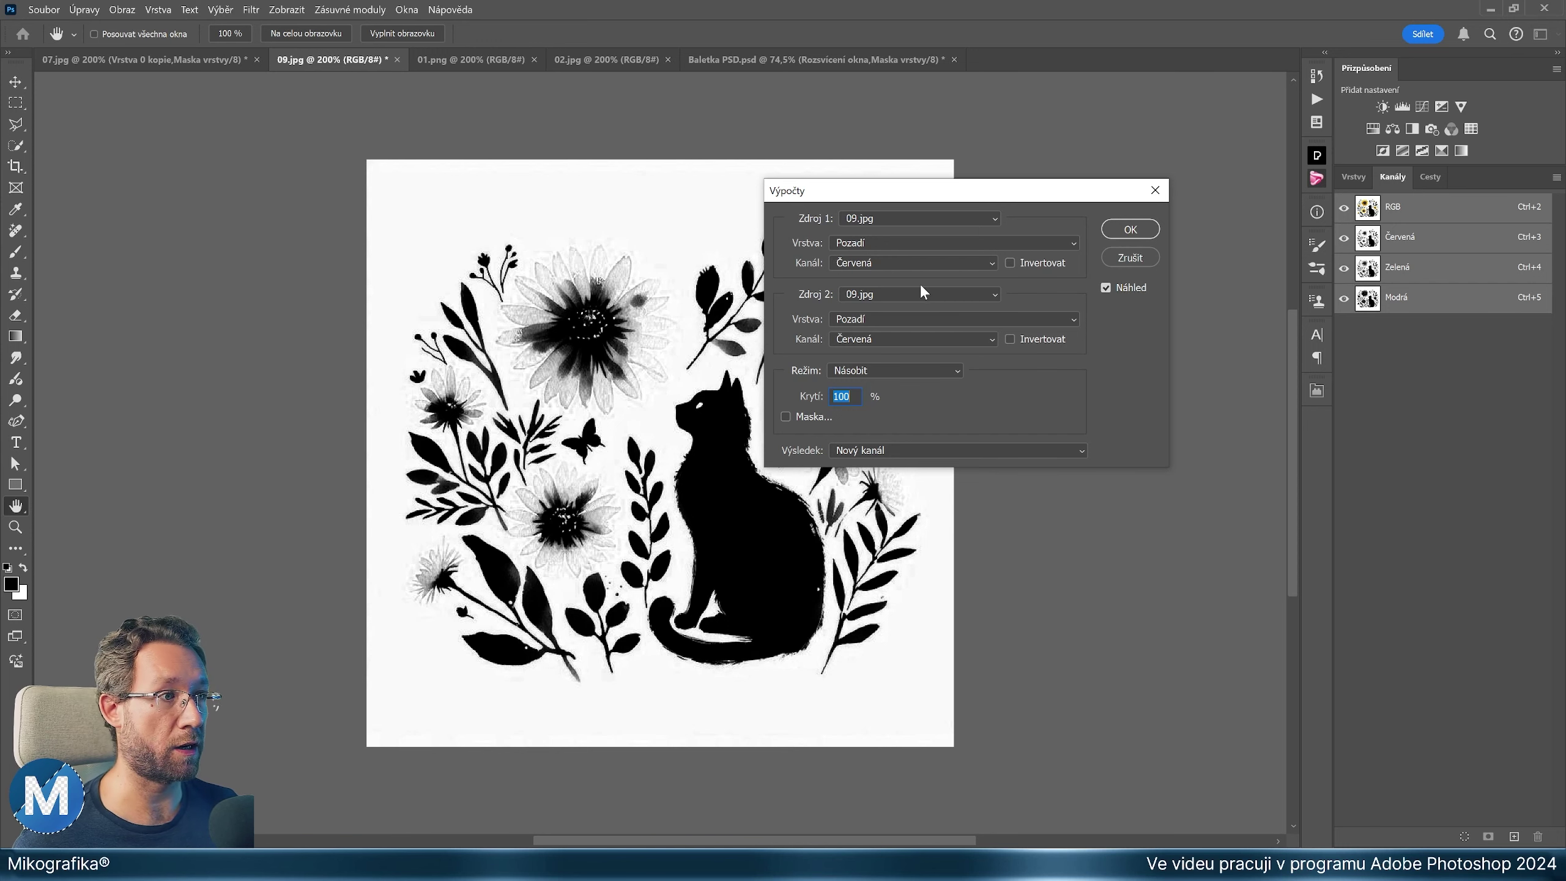
key("Tab")
left_click(885, 265)
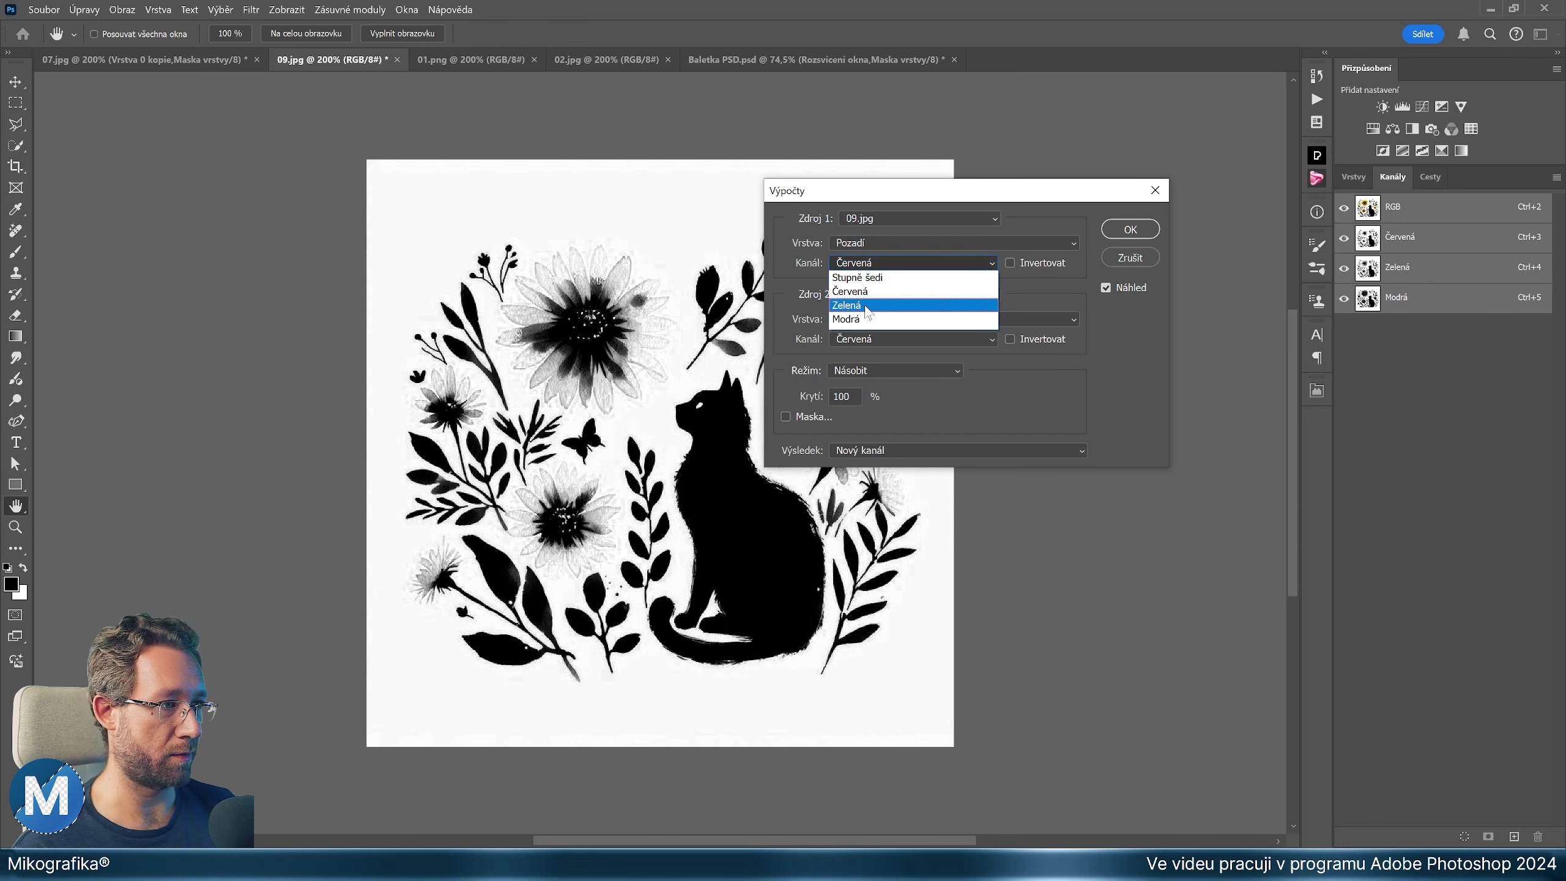
left_click(887, 305)
left_click(913, 339)
left_click(854, 395)
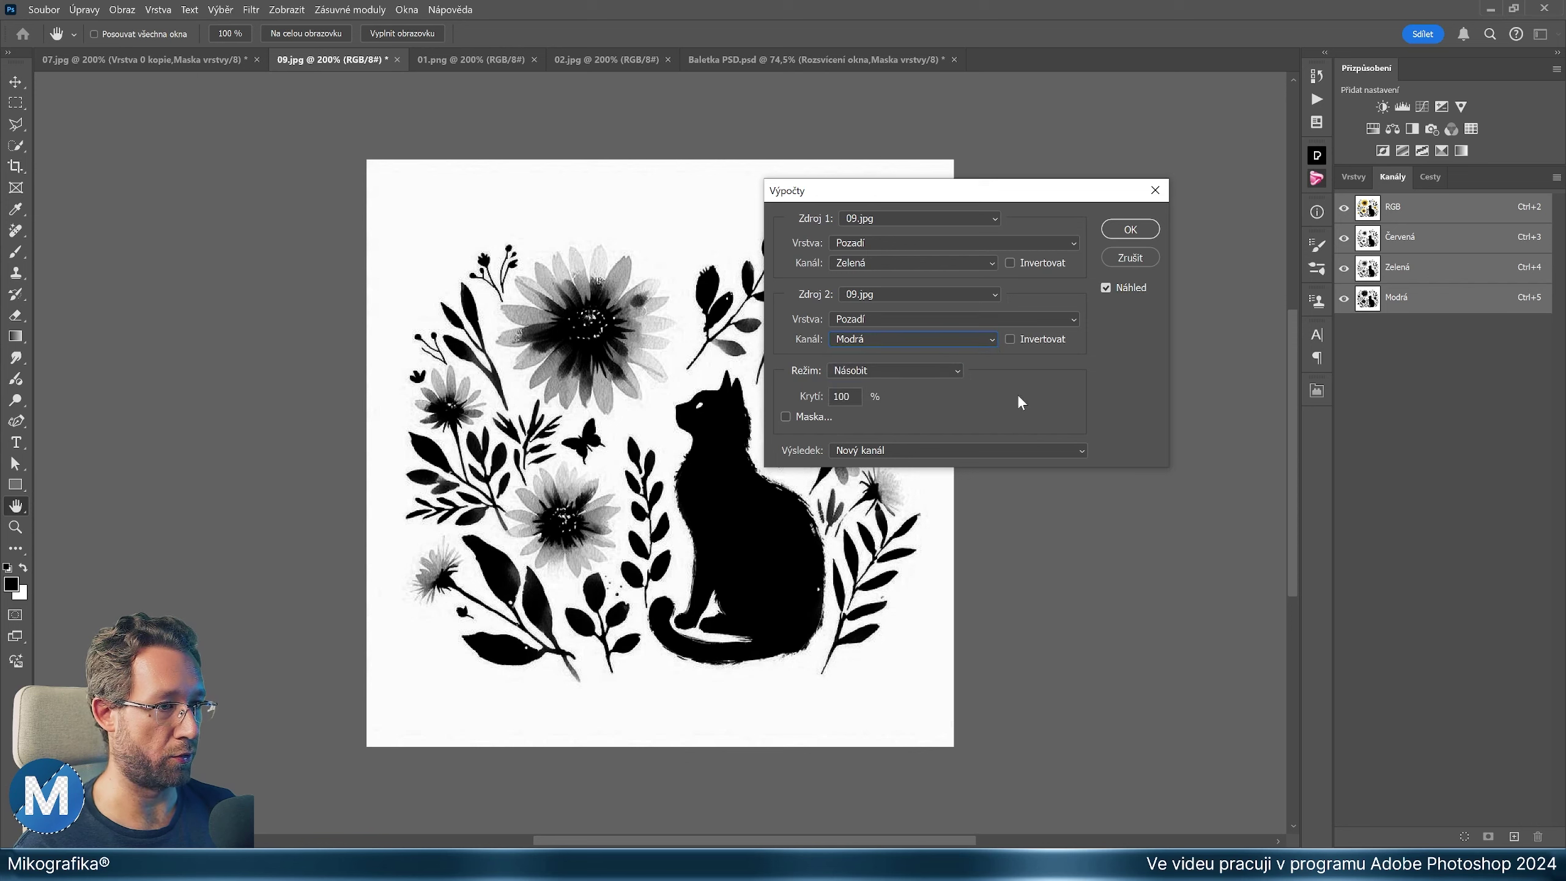
left_click_drag(862, 203, 1045, 156)
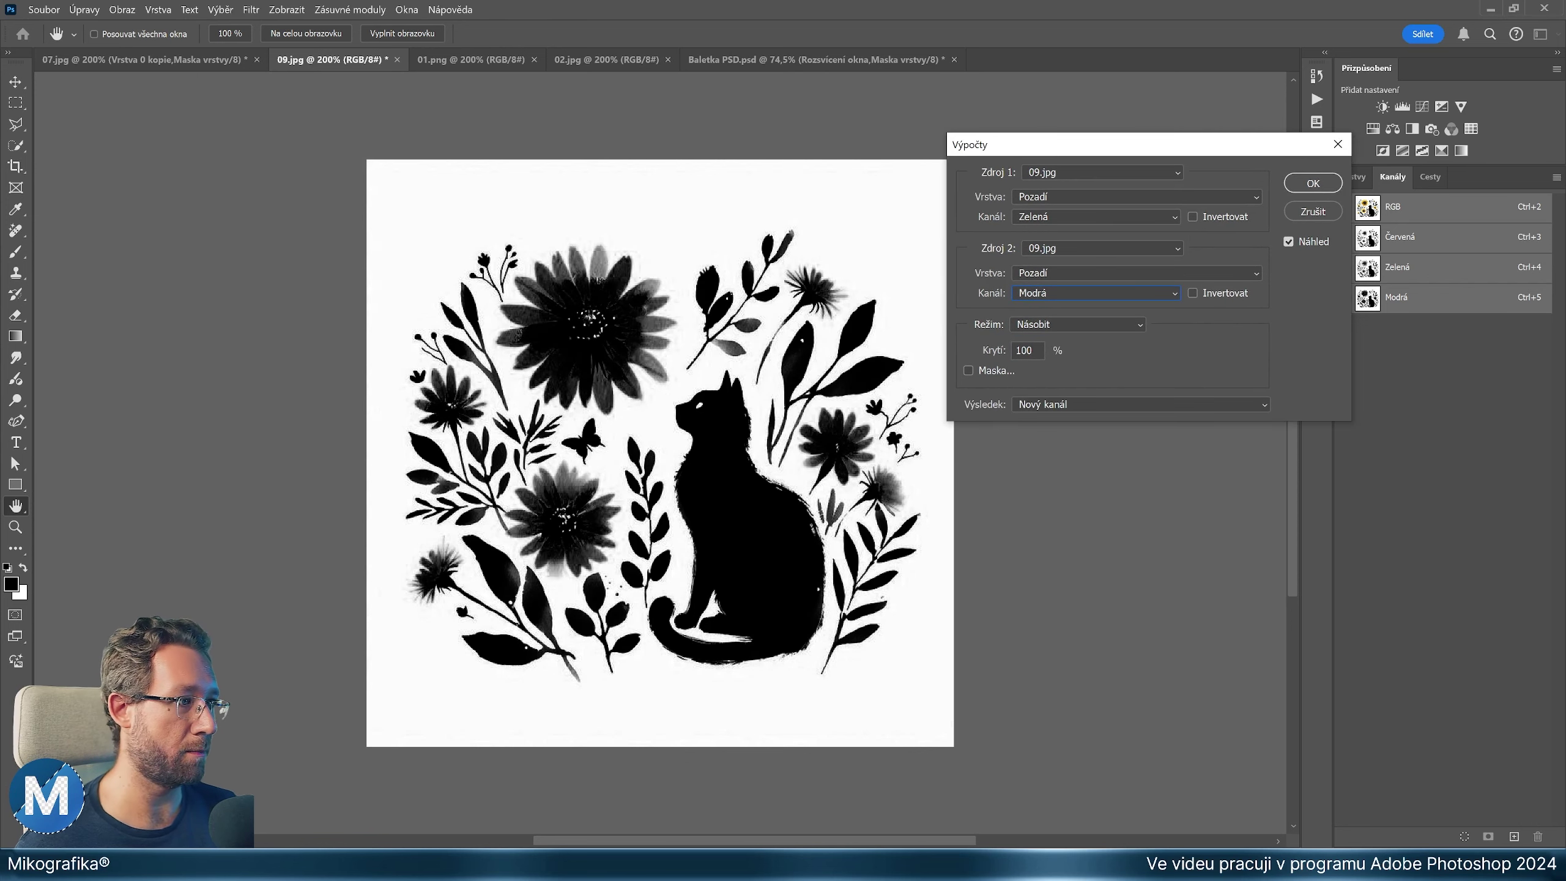
left_click(1046, 326)
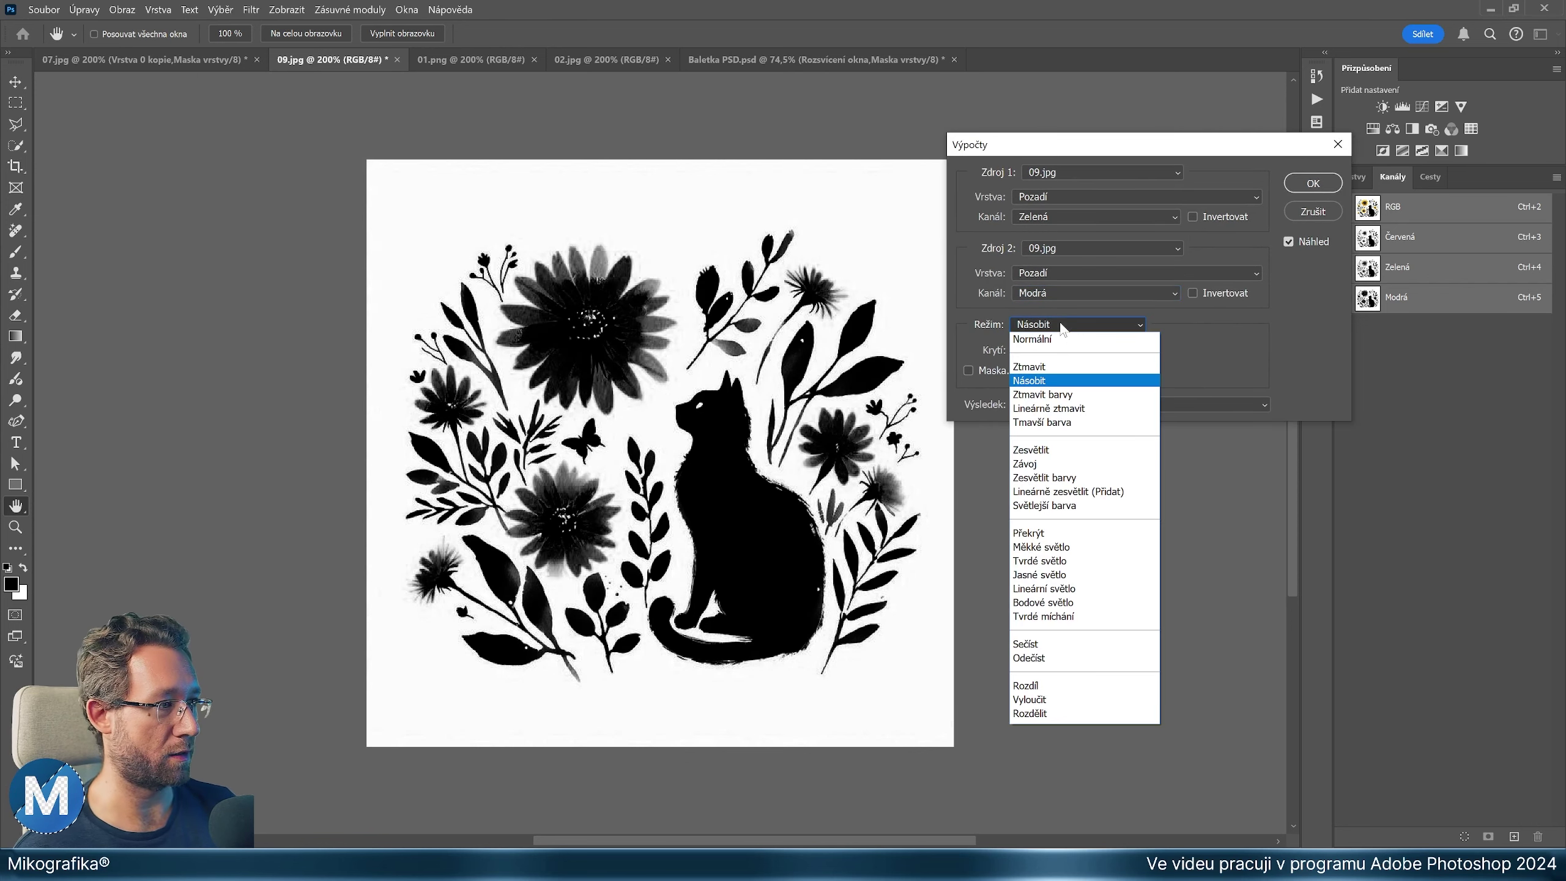
left_click(1043, 382)
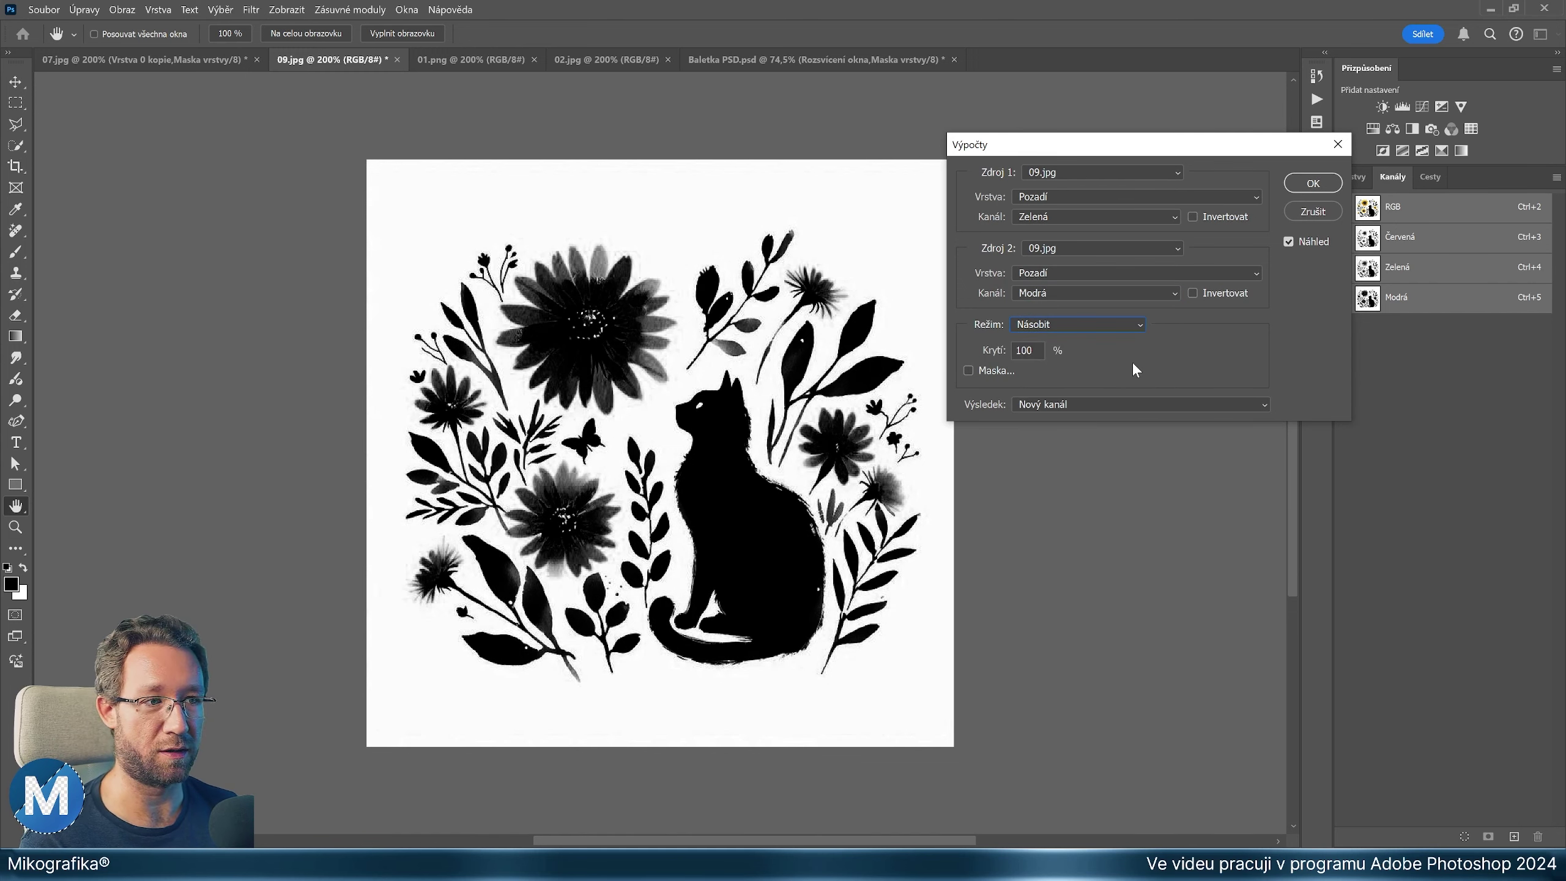
left_click(1301, 183)
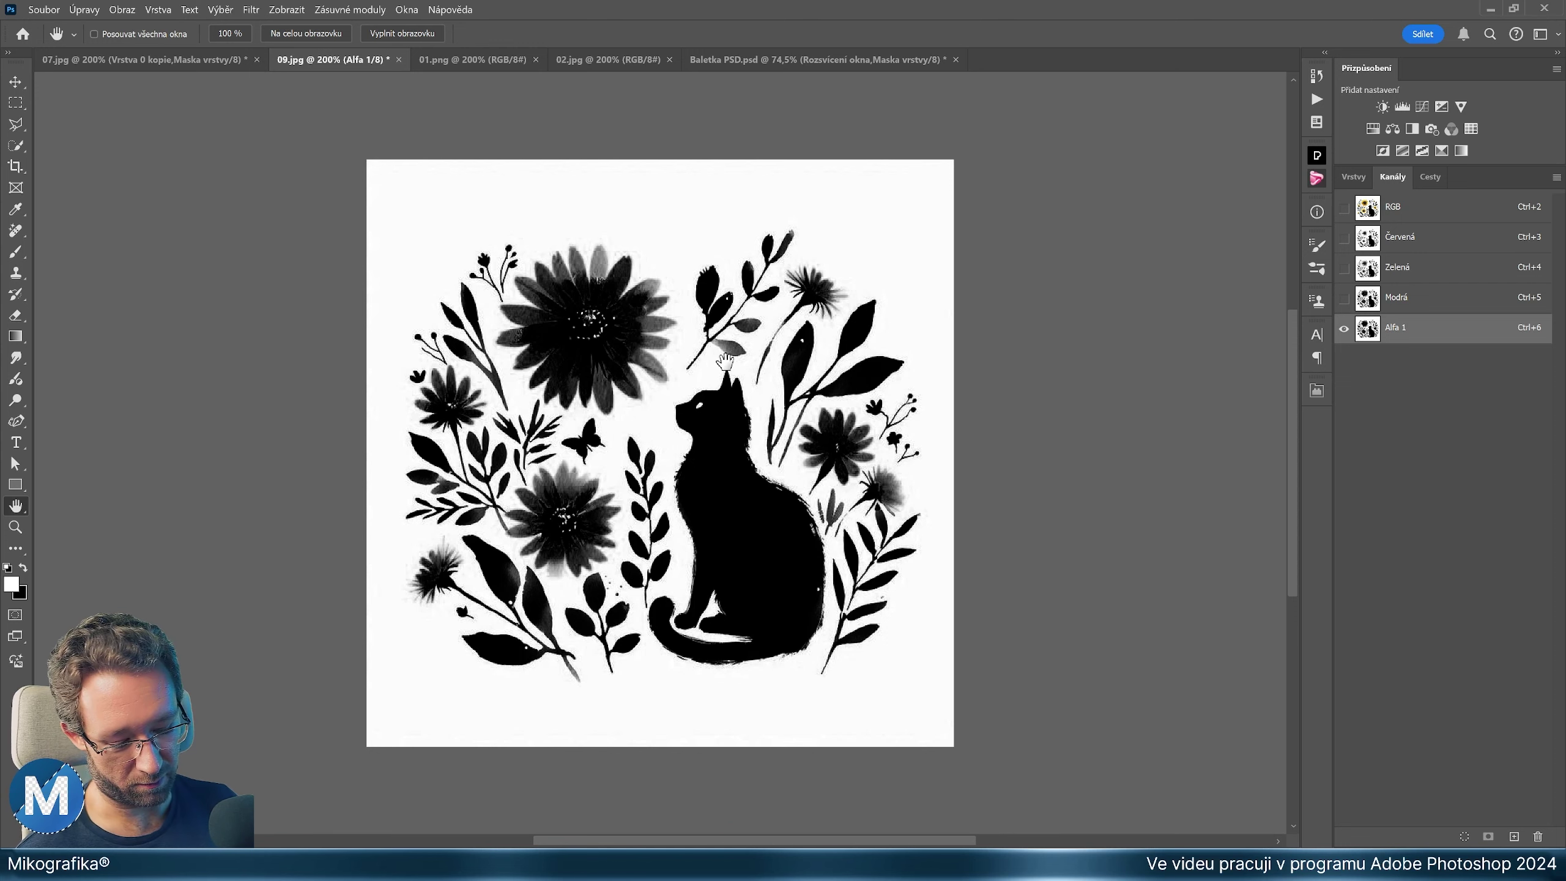
Invert Alfa 1 with Ctrl+I and apply Levels with input values 10, 1.00 and 193
key("ctrl+i")
scroll(707, 448, "up", 2)
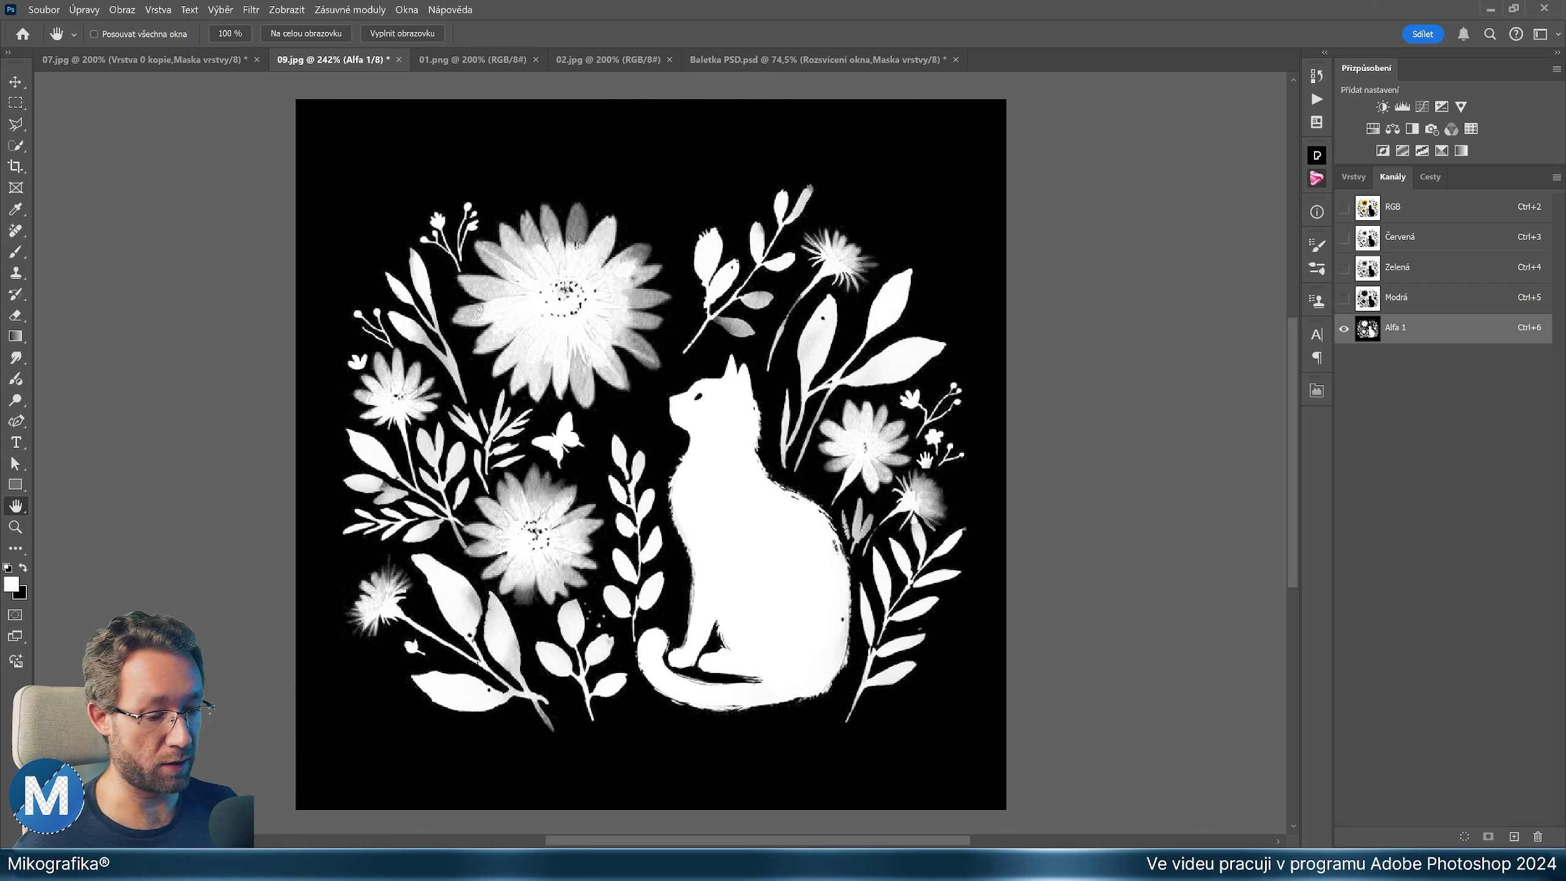
key("ctrl+l")
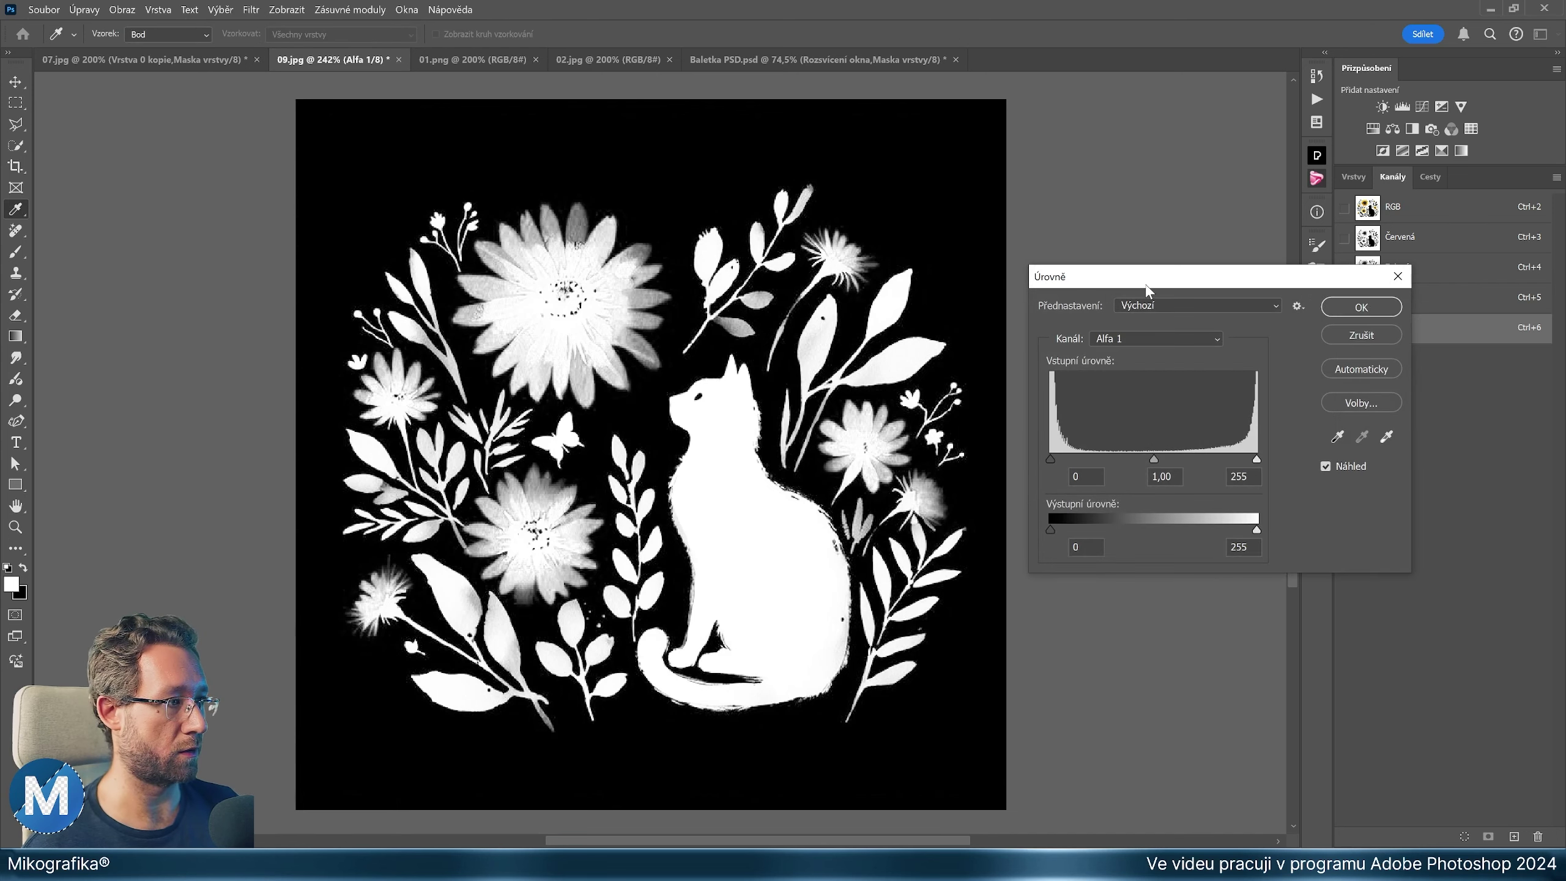
left_click_drag(1146, 289, 1075, 204)
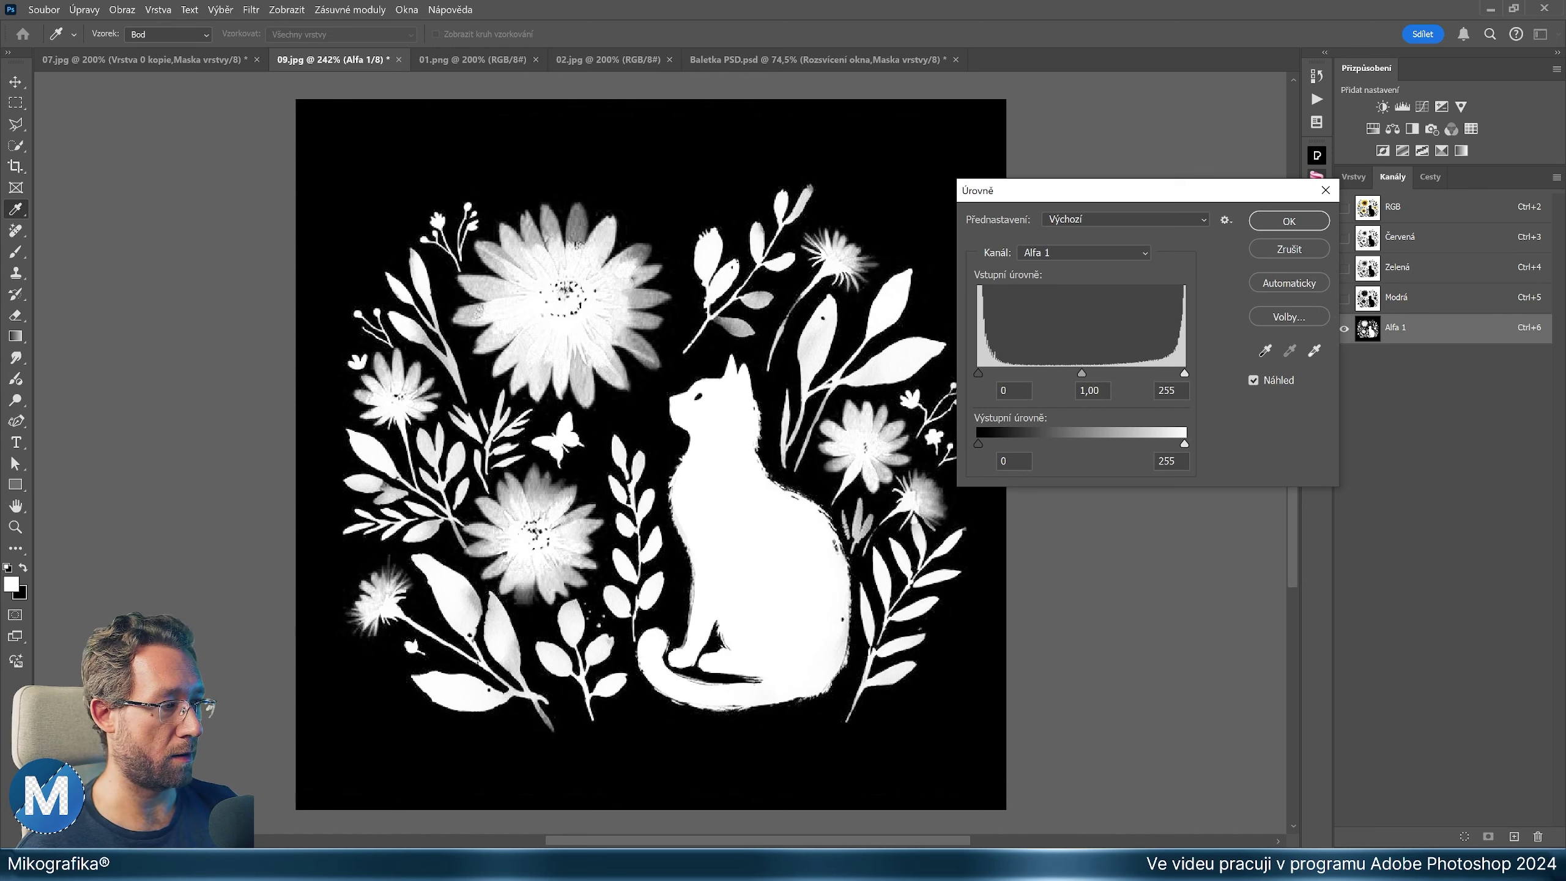
mouse_move(1184, 373)
left_mouse_down()
mouse_move(1025, 378)
mouse_move(1189, 377)
mouse_move(1134, 388)
left_mouse_up()
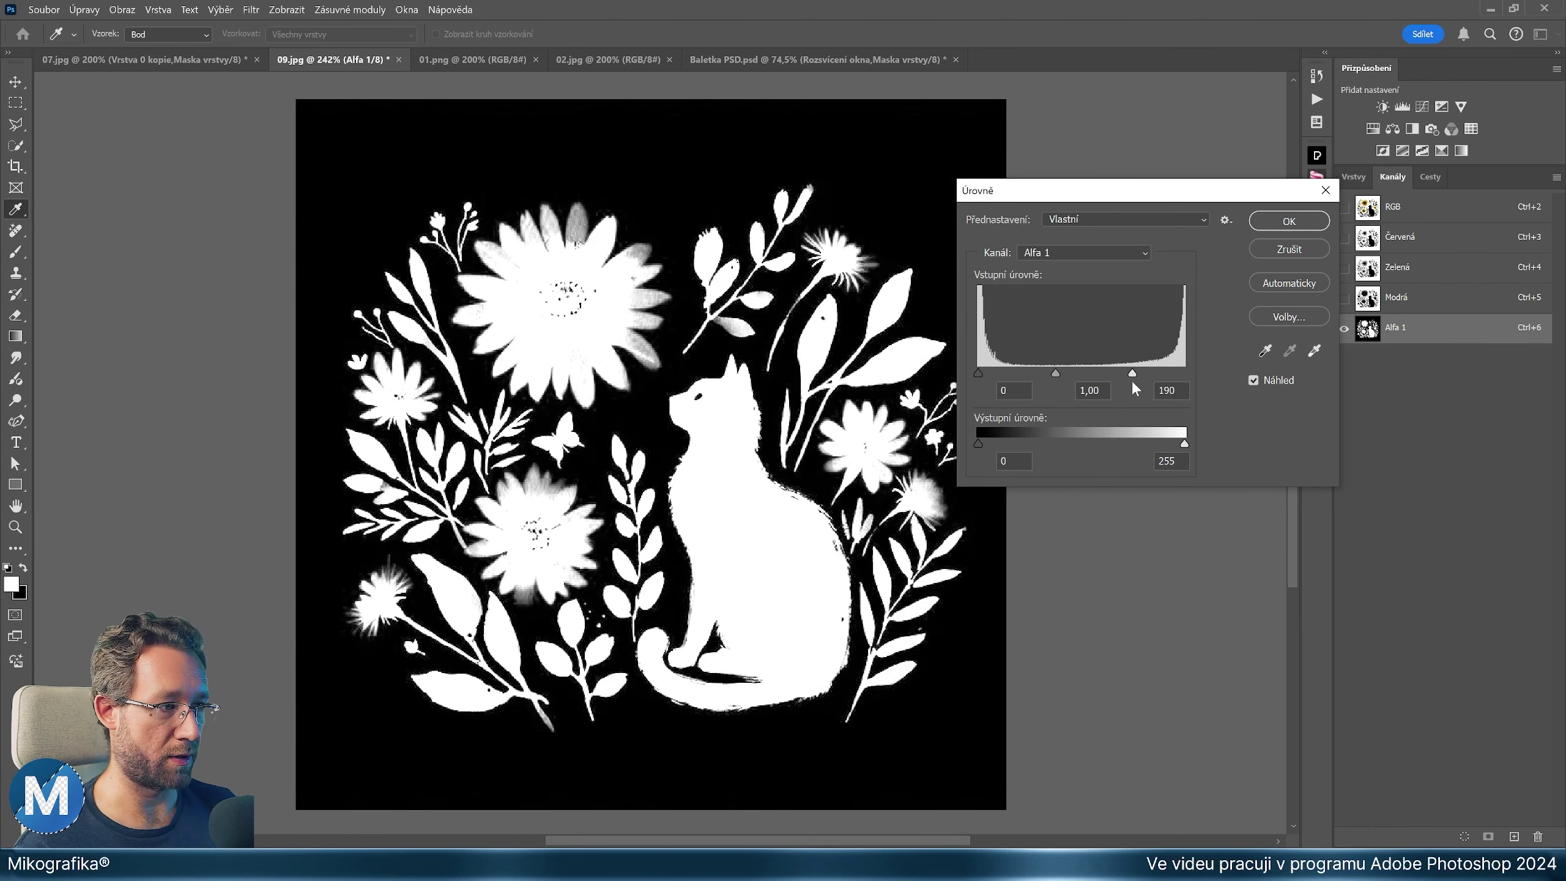
left_click(983, 386)
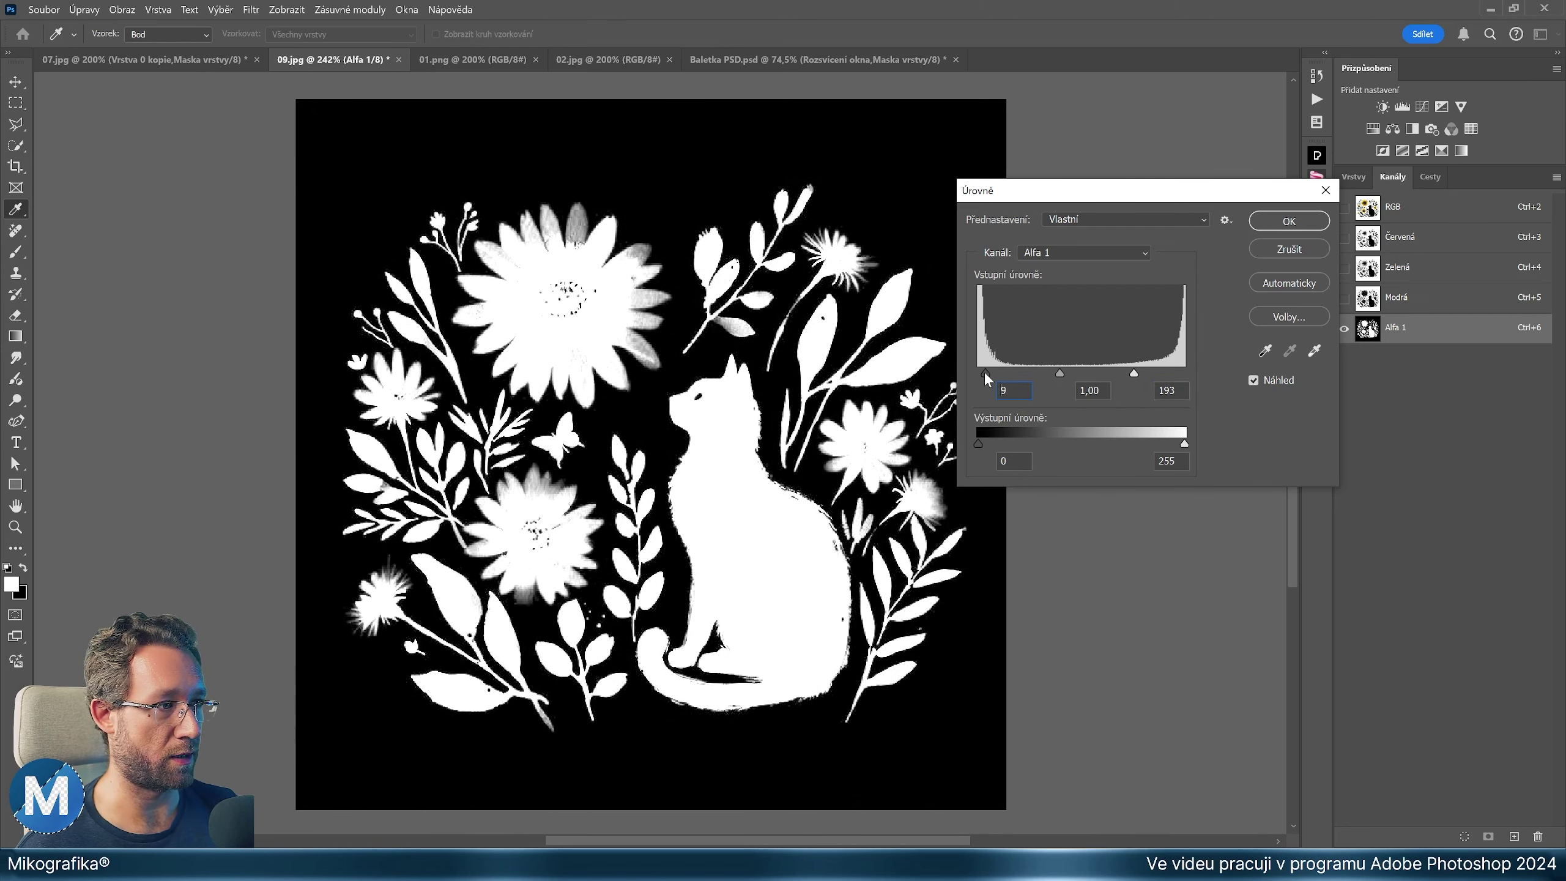
left_click(1270, 221)
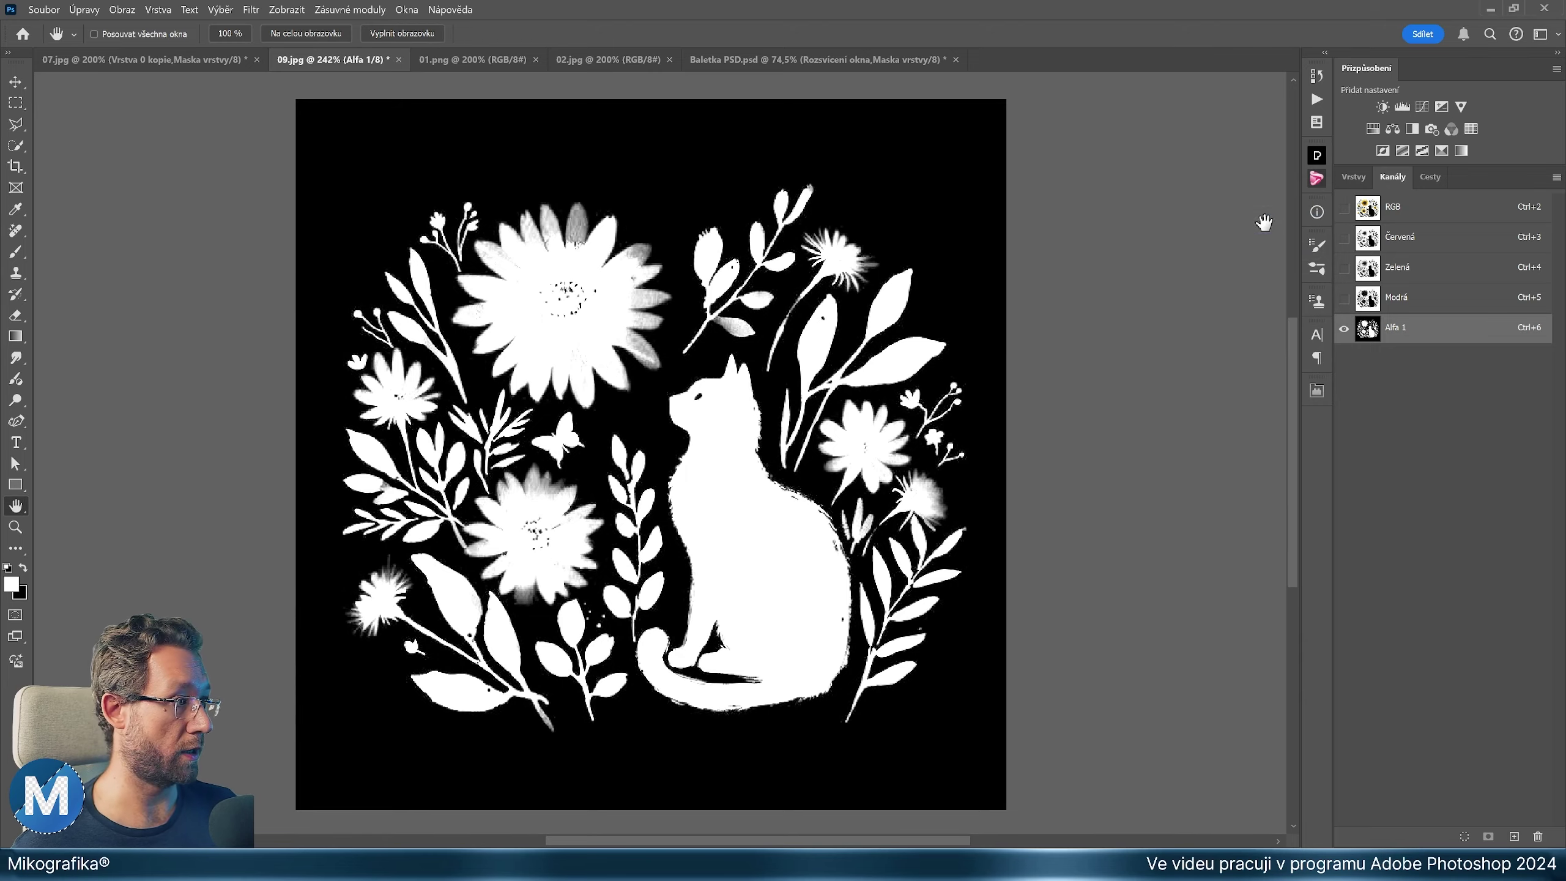
Load Alfa 1 as a selection, mask the cat layer with it, and bring in pozadí2.png
left_click(1367, 333, "ctrl")
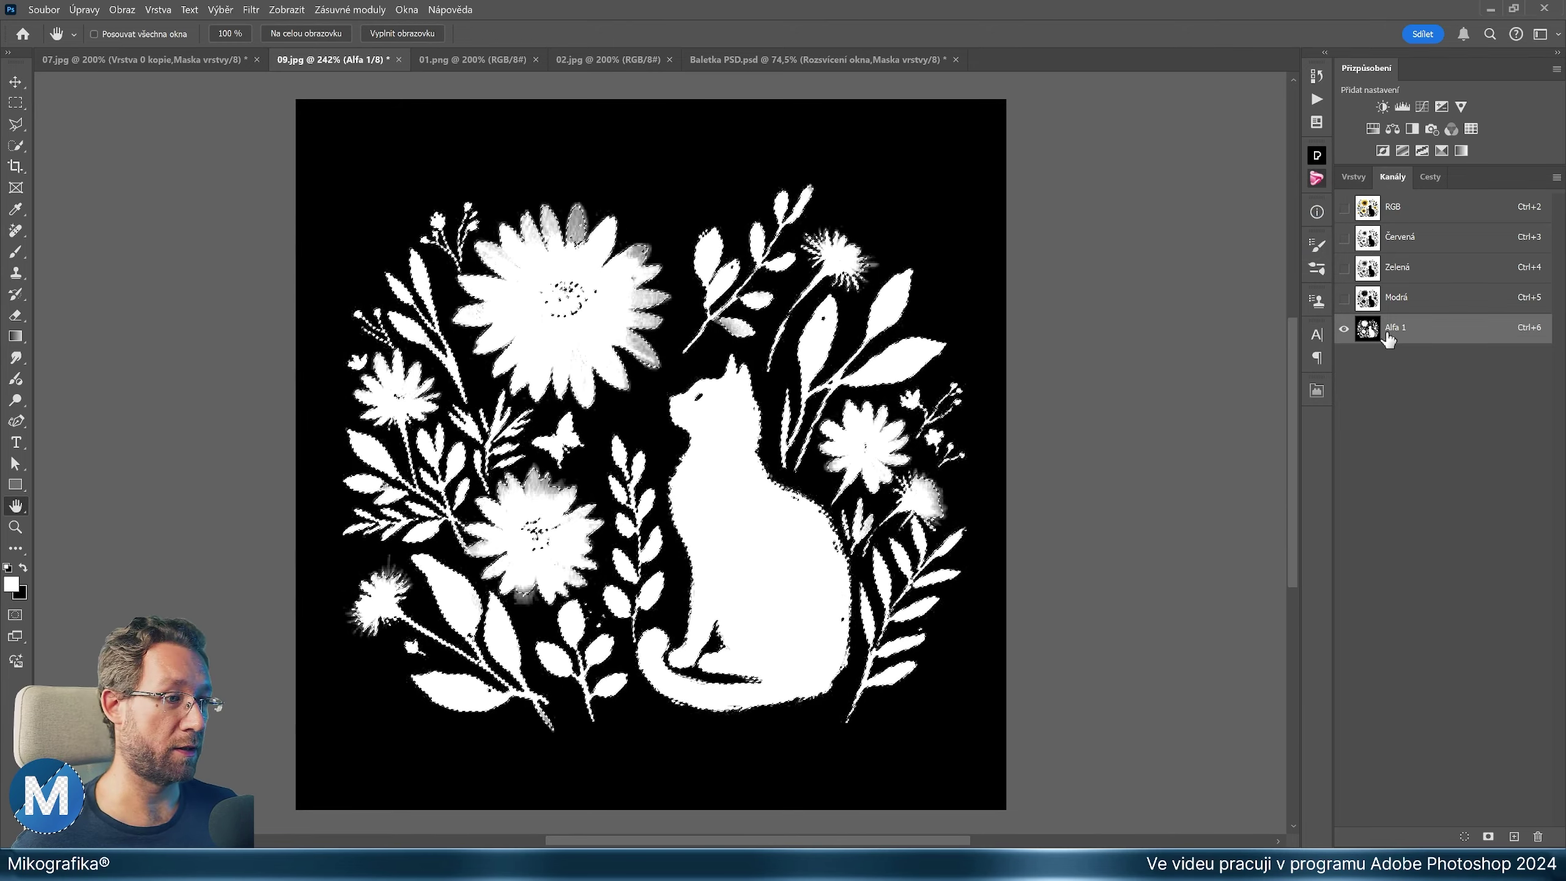
left_click(1411, 210)
left_click(1353, 178)
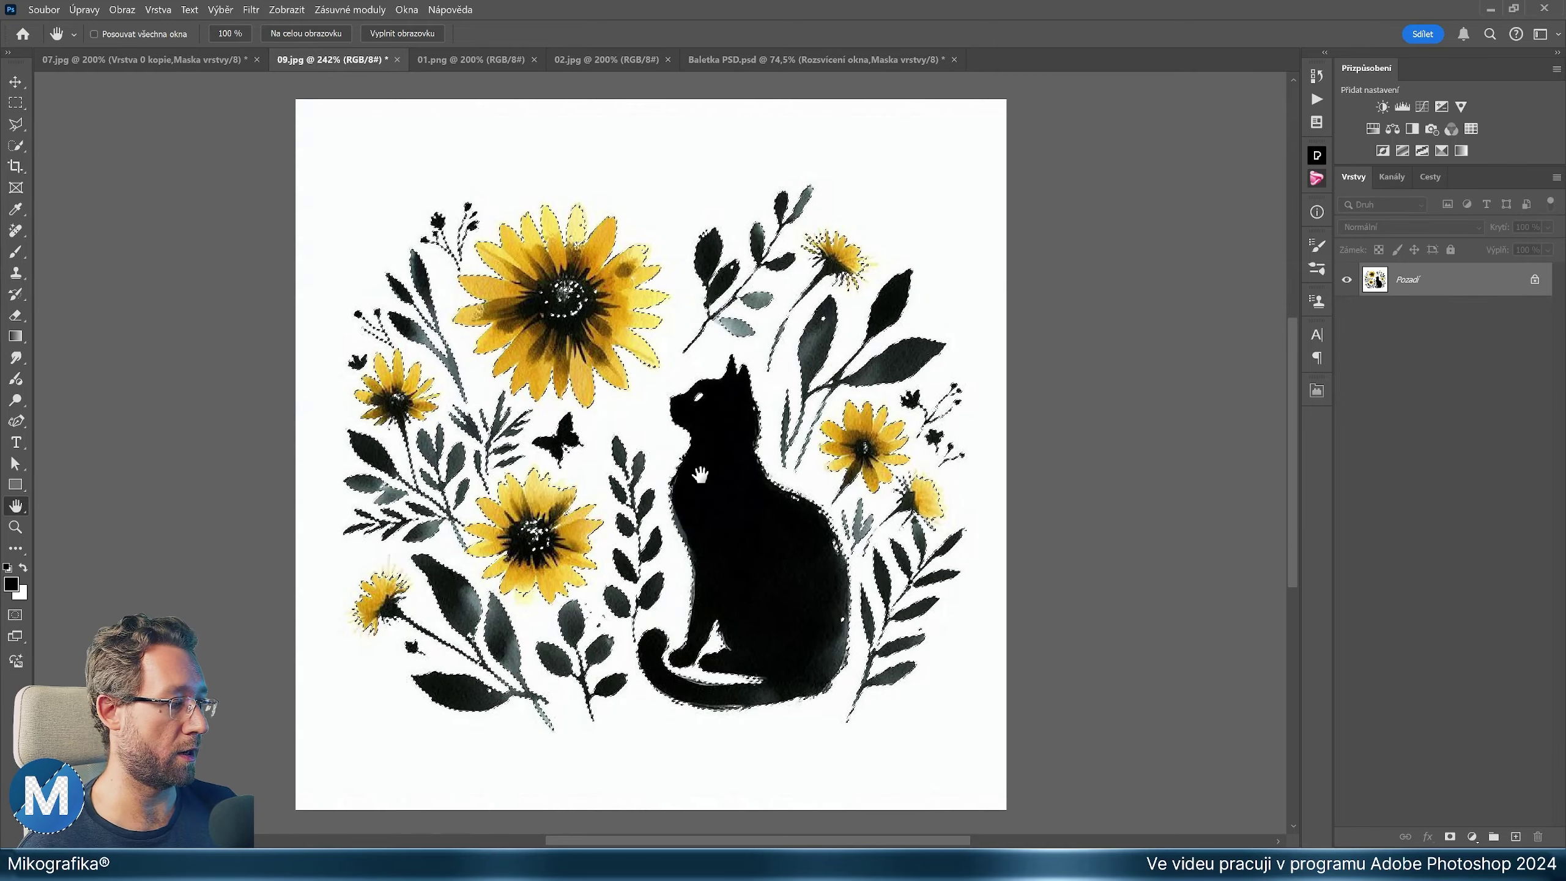
left_click(1450, 837)
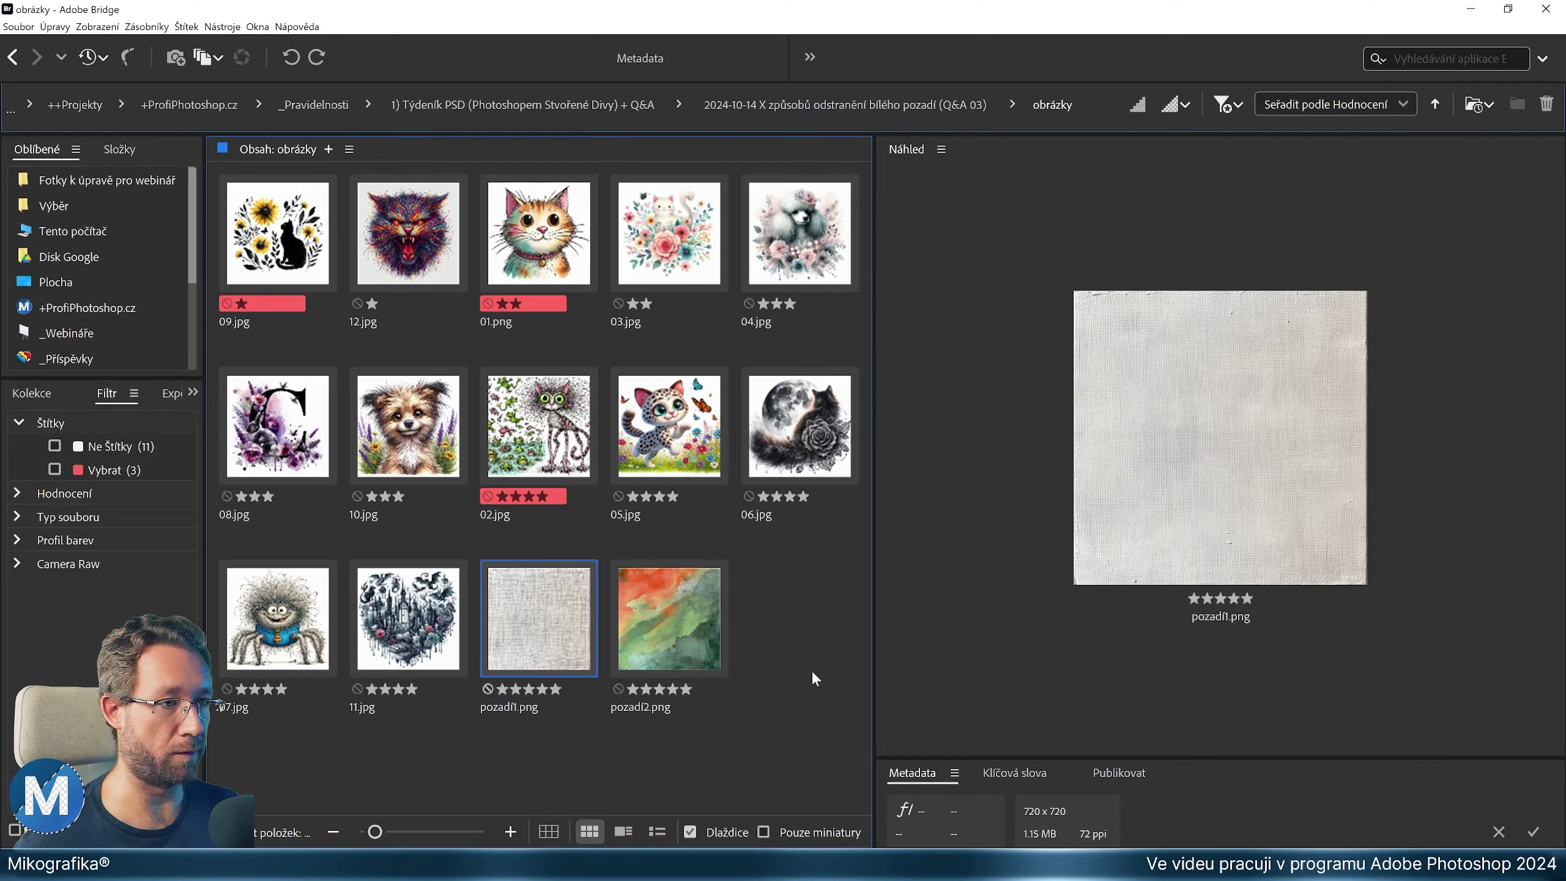
mouse_move(683, 612)
left_mouse_down()
mouse_move(776, 660)
mouse_move(1449, 364)
mouse_move(1418, 352)
left_mouse_up()
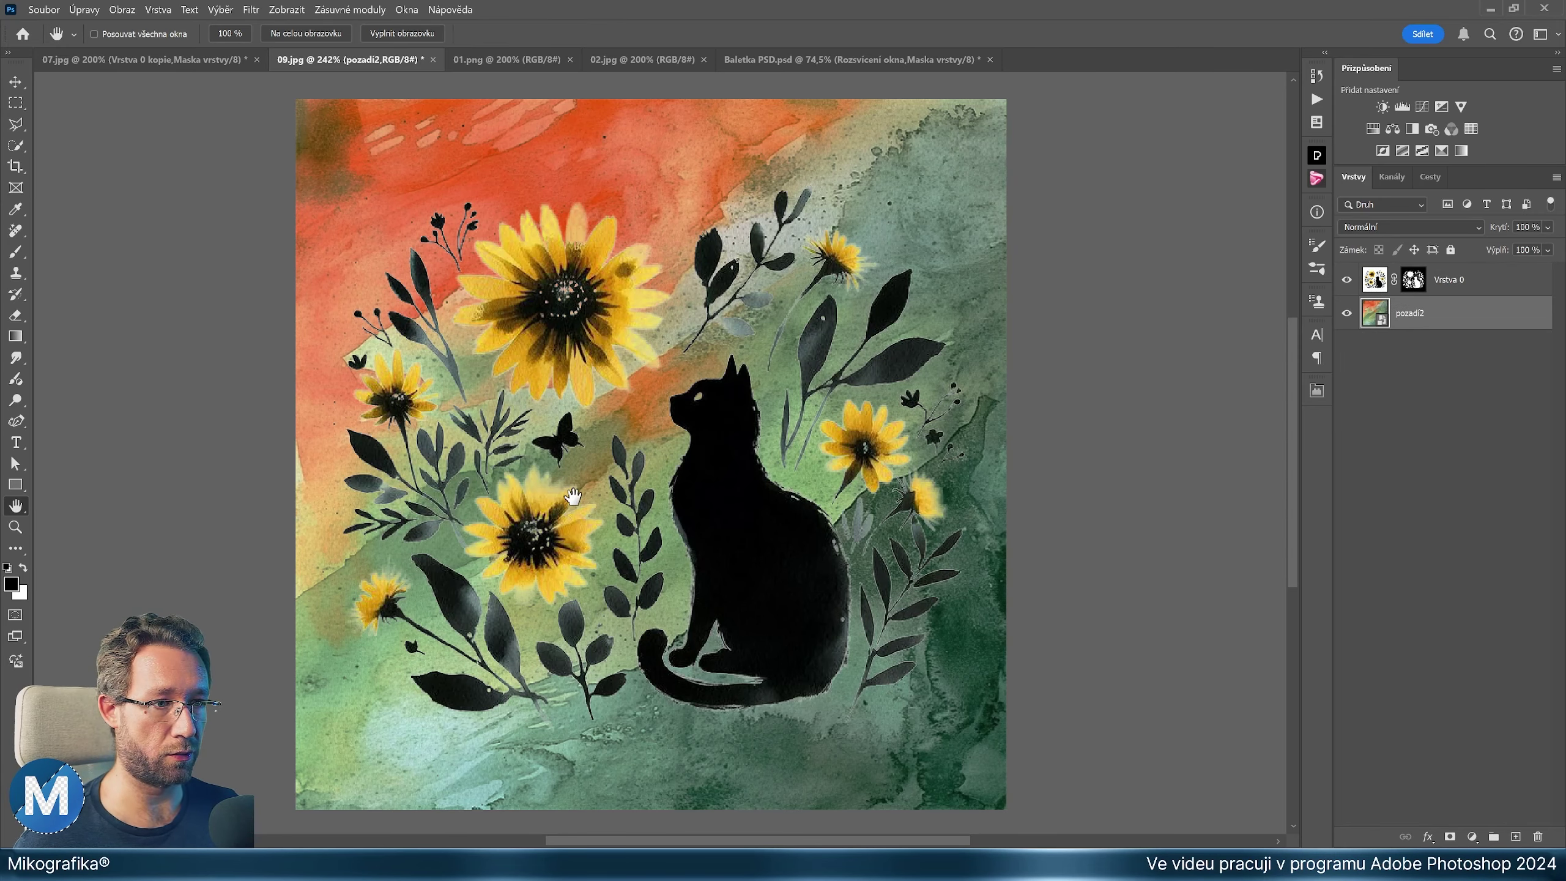
Zoom out, delete the pozadí2 layer, and delete the Vrstva 0 mask
key("ctrl+minus")
left_click_drag(641, 455, 698, 436)
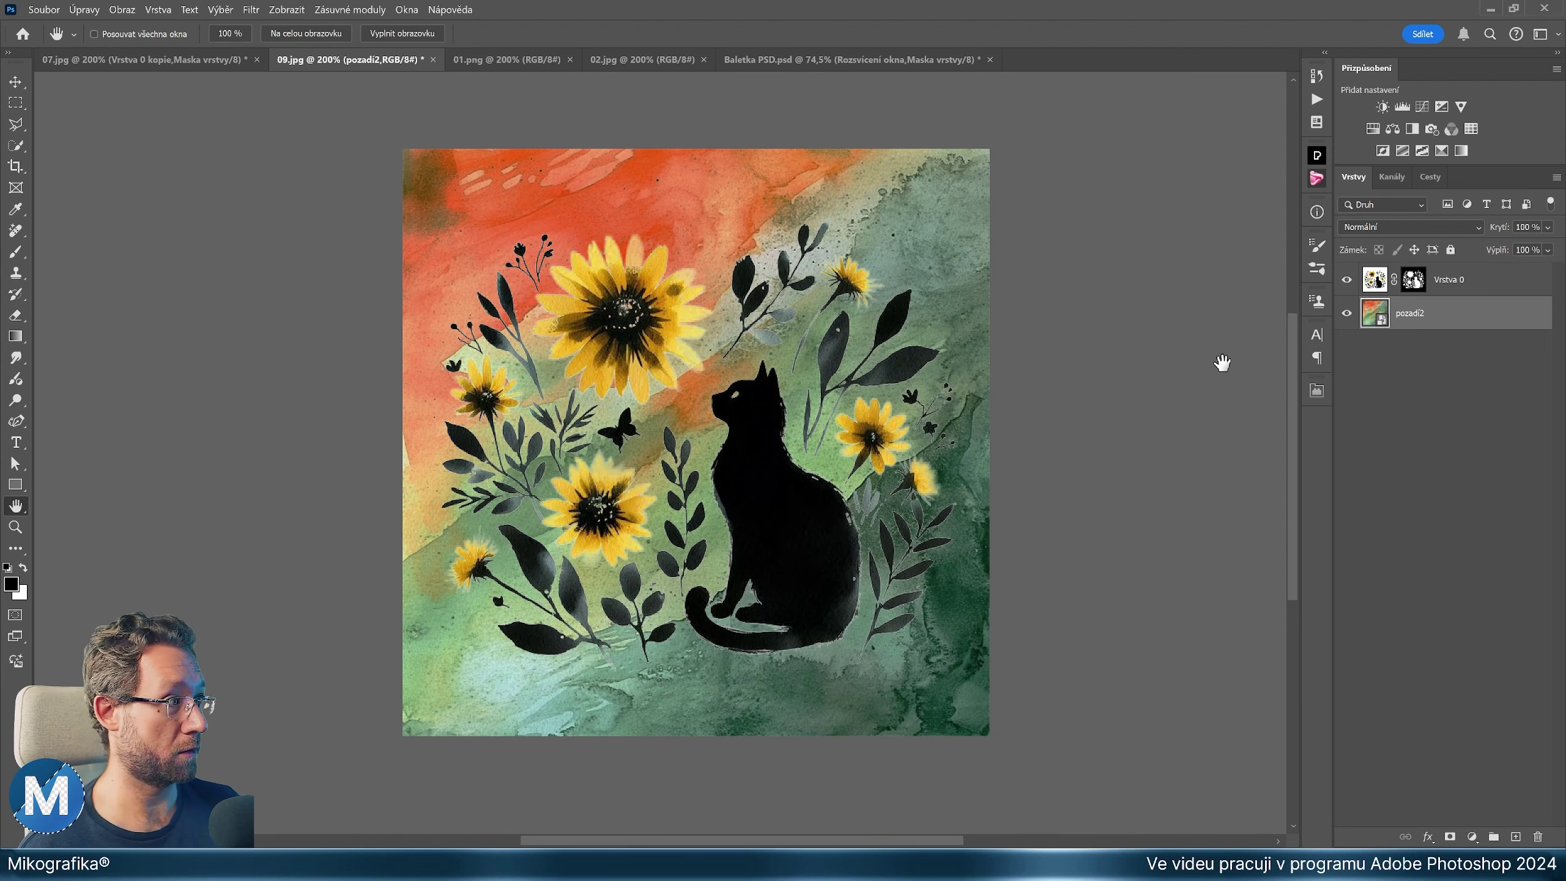
key("Delete")
left_click(1426, 295)
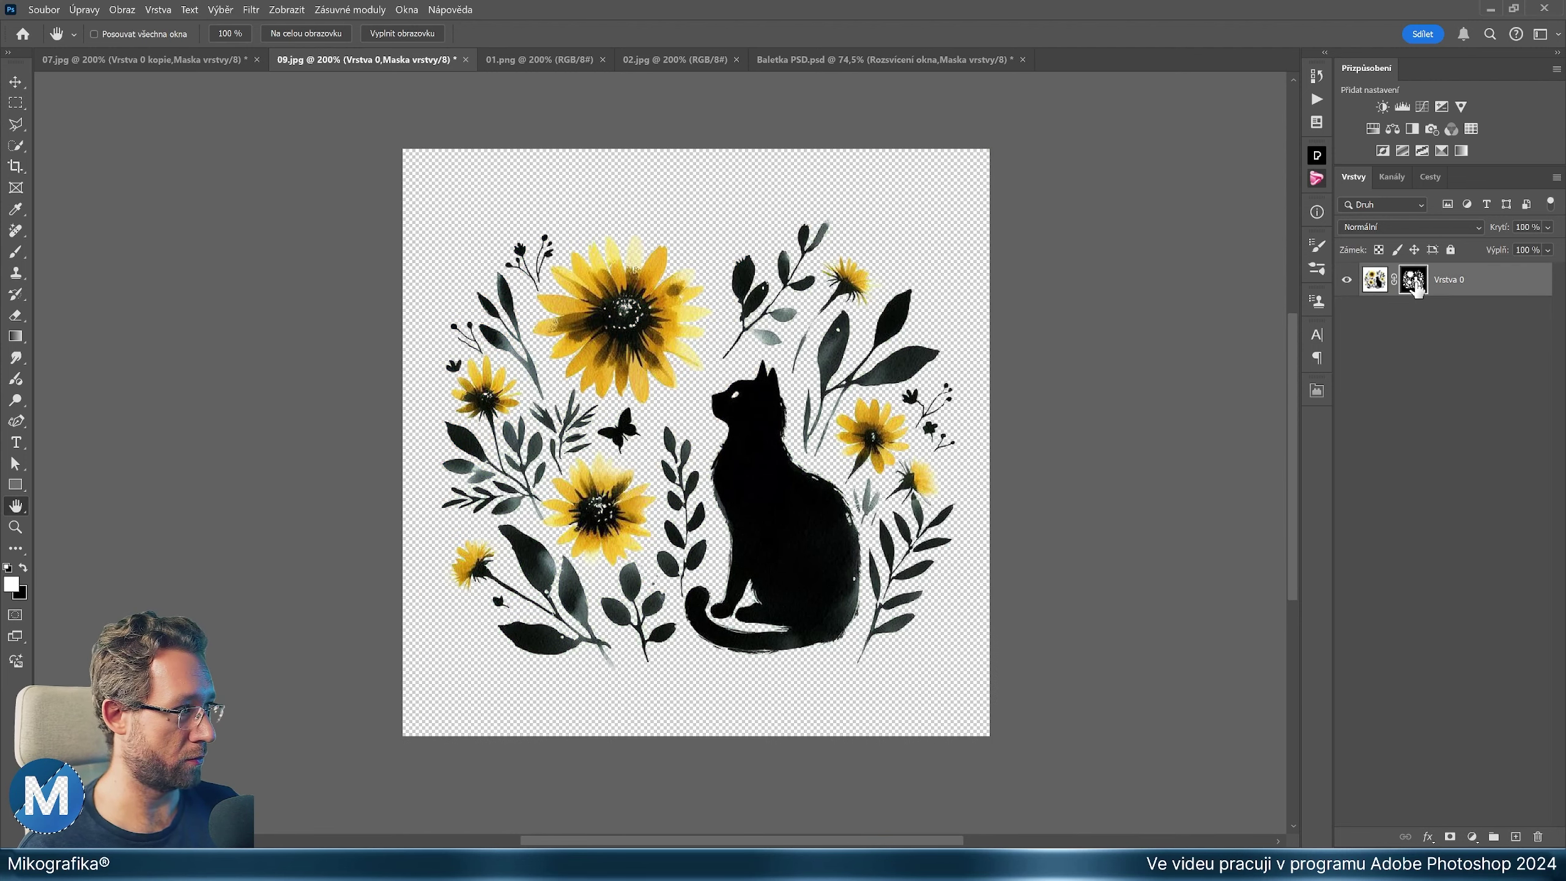
key("Delete")
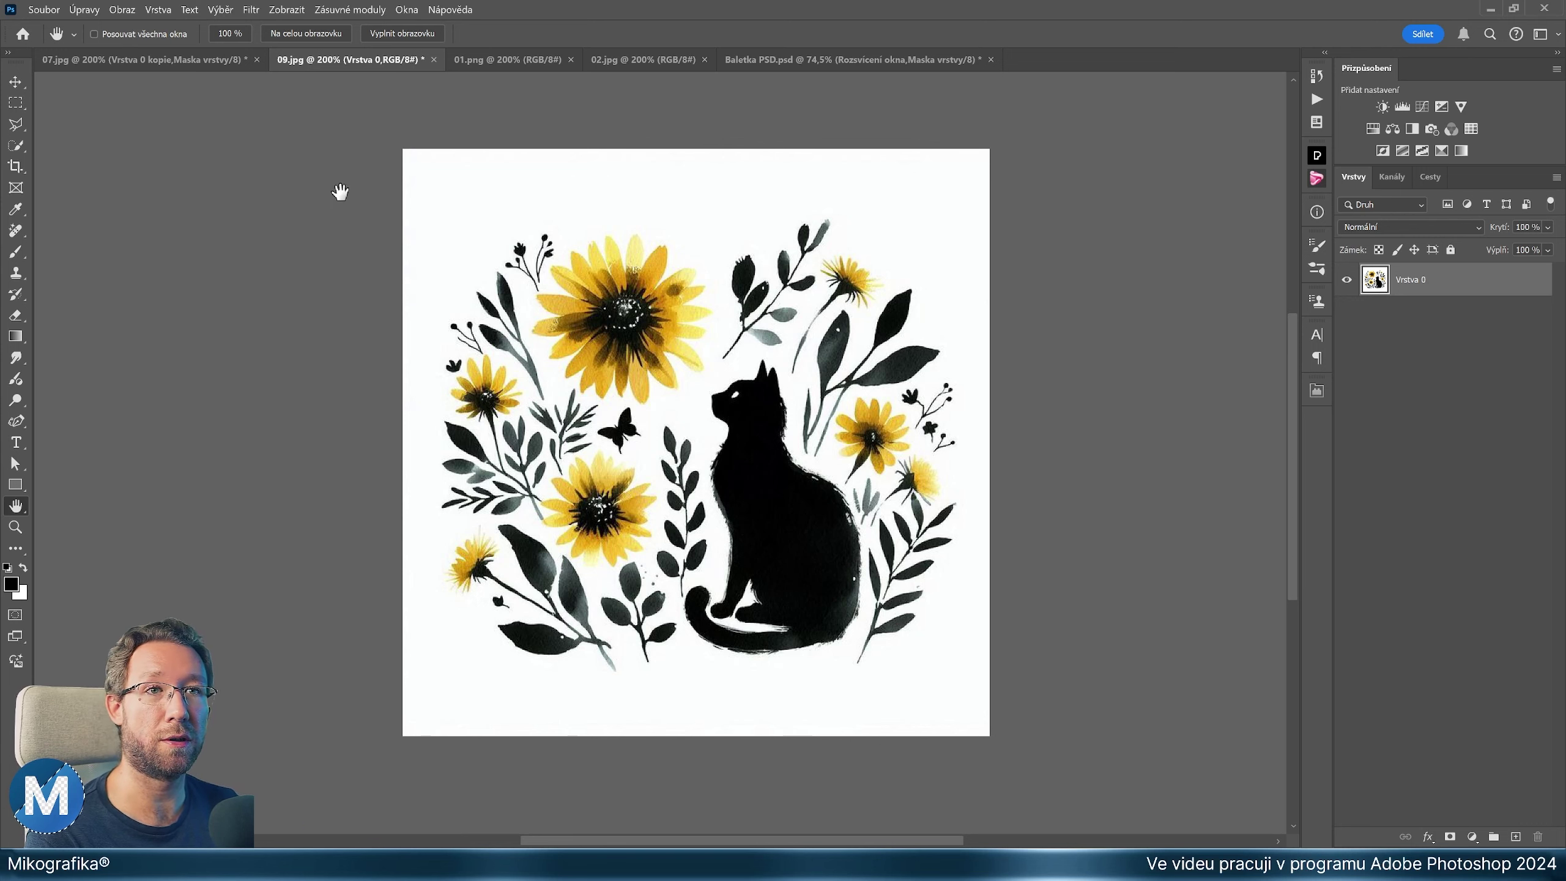
Open Color Range and set it to select Highlights
left_click(222, 10)
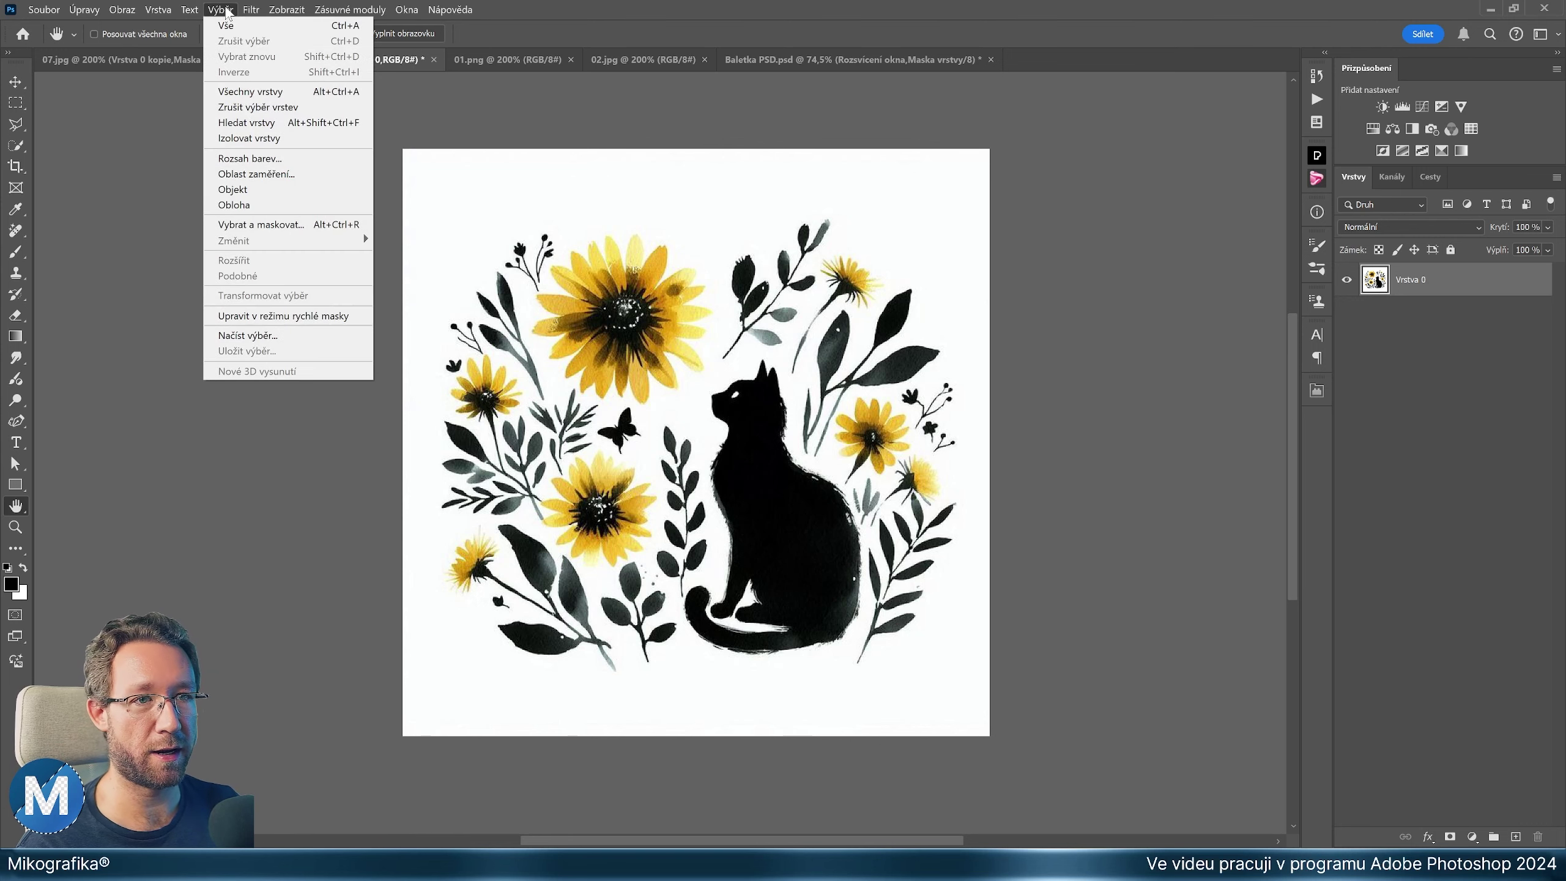
left_click(297, 160)
left_click(1123, 283)
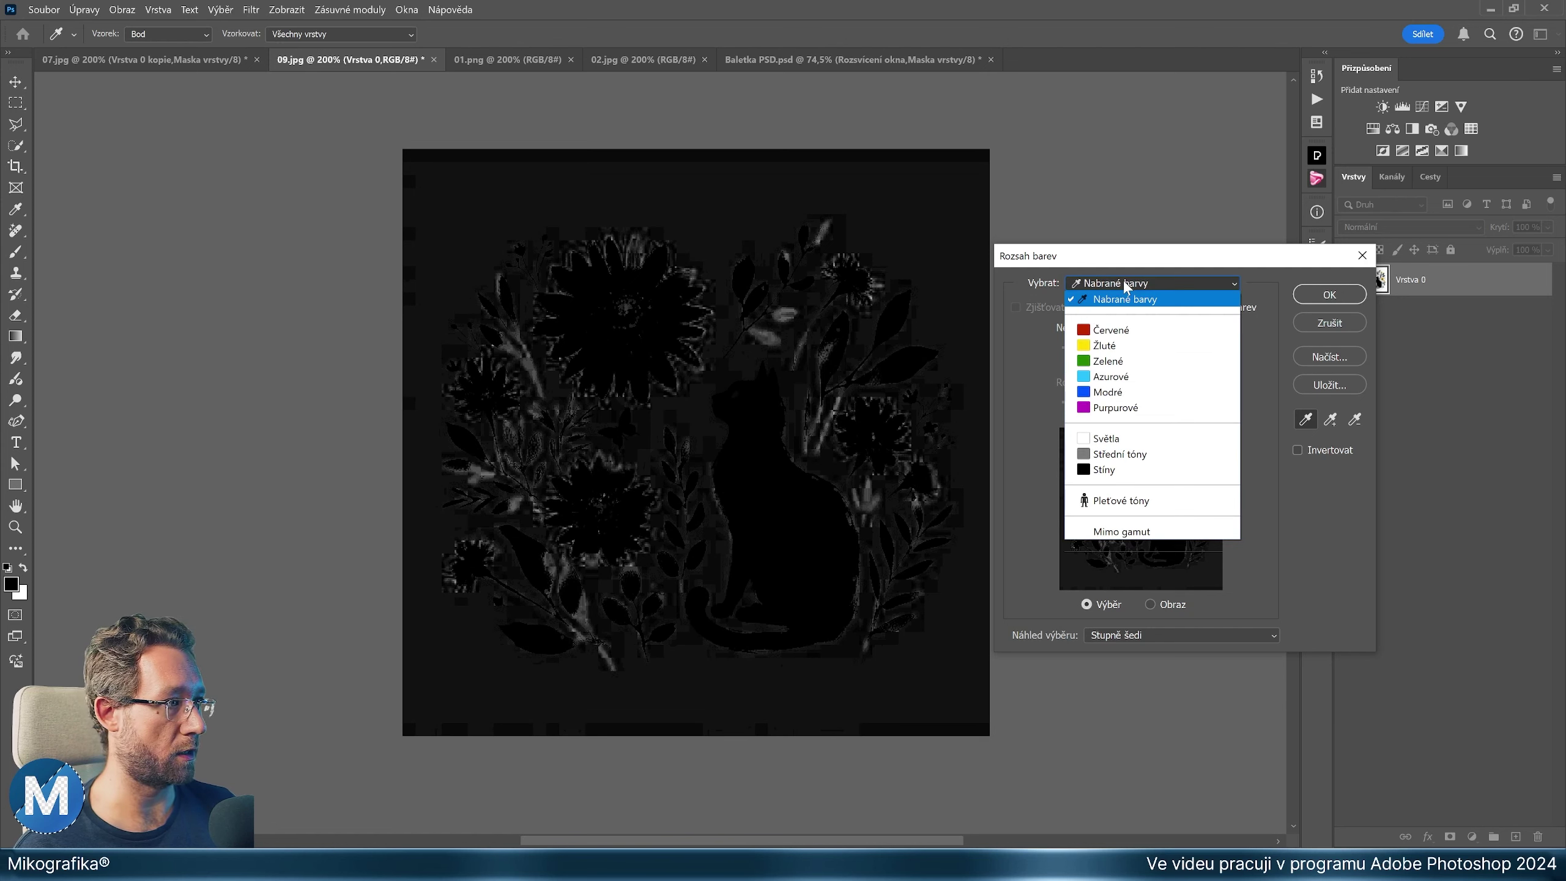
left_click(1143, 437)
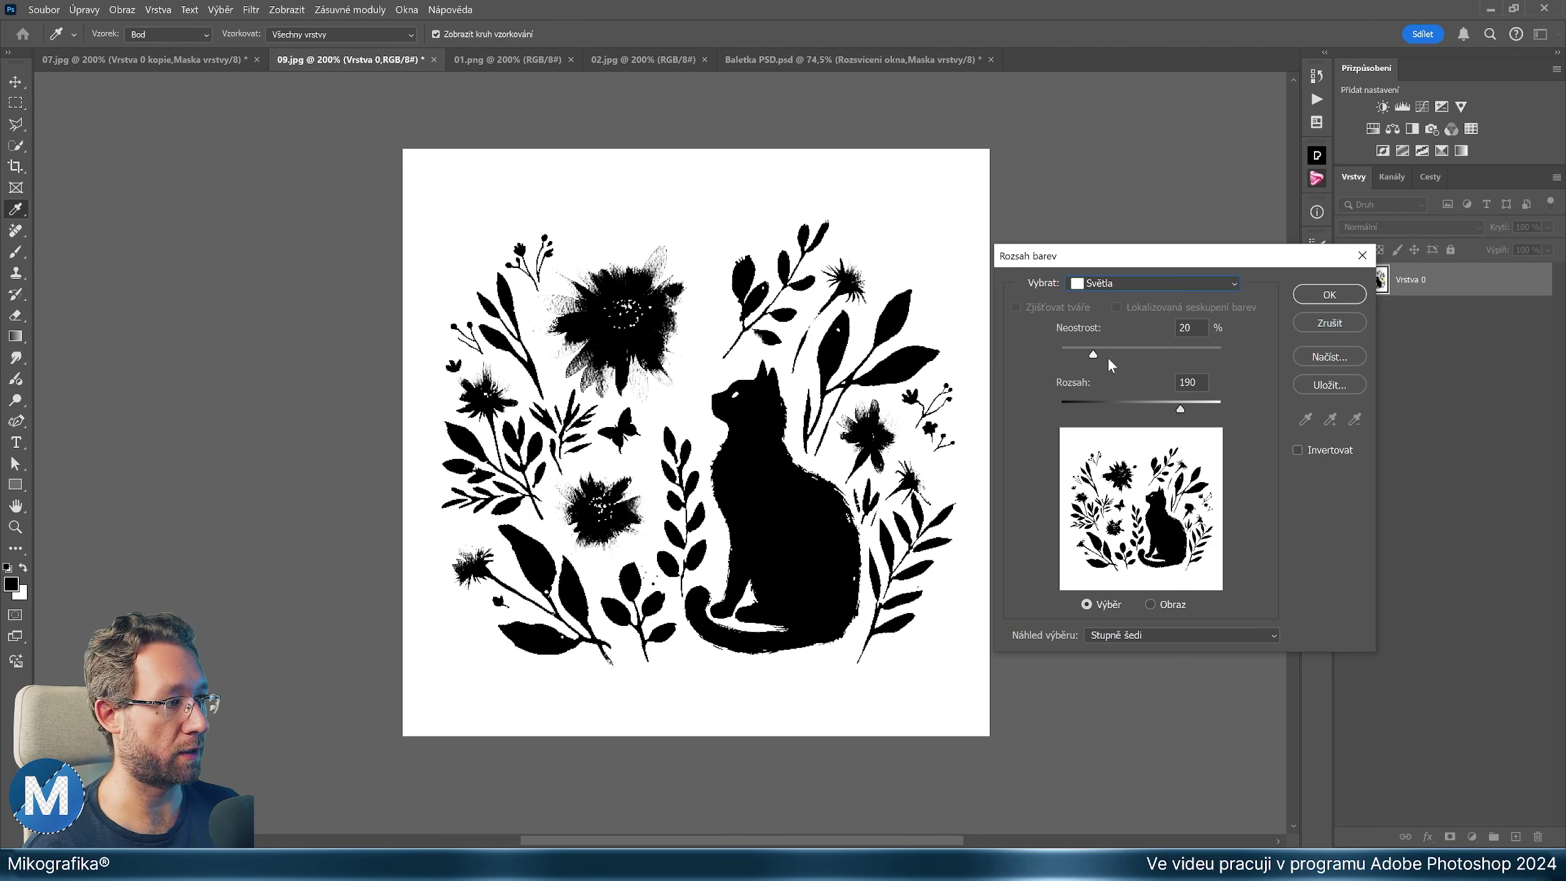
Tune the highlights selection to fuzziness 20 and range 245, then confirm it
mouse_move(1092, 349)
left_mouse_down()
mouse_move(1170, 355)
mouse_move(1094, 354)
mouse_move(1133, 359)
mouse_move(1113, 353)
left_mouse_up()
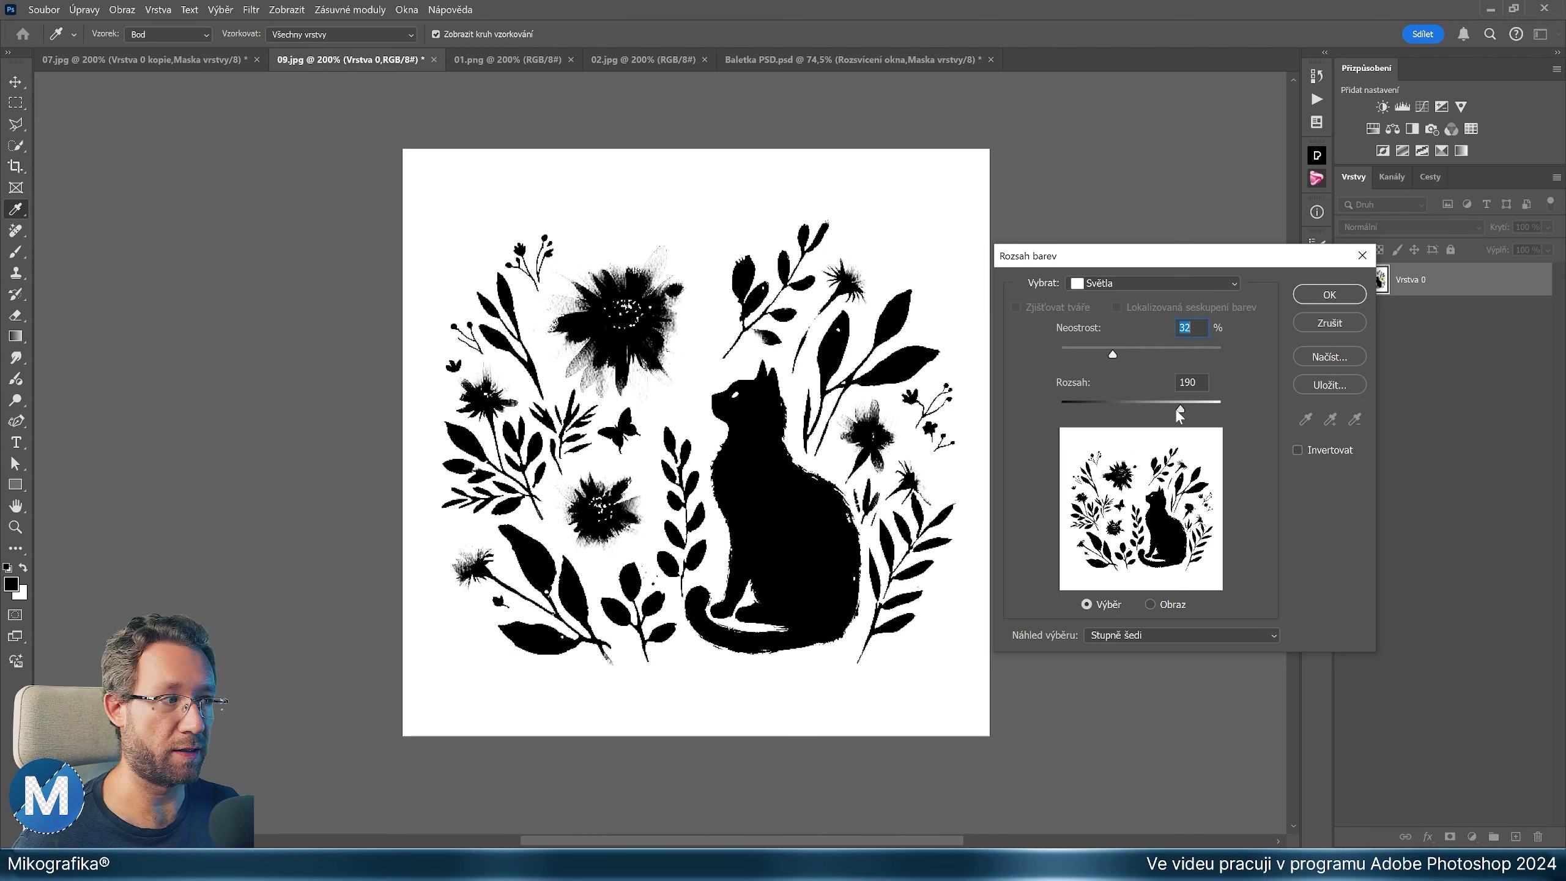
left_click_drag(1178, 410, 1254, 412)
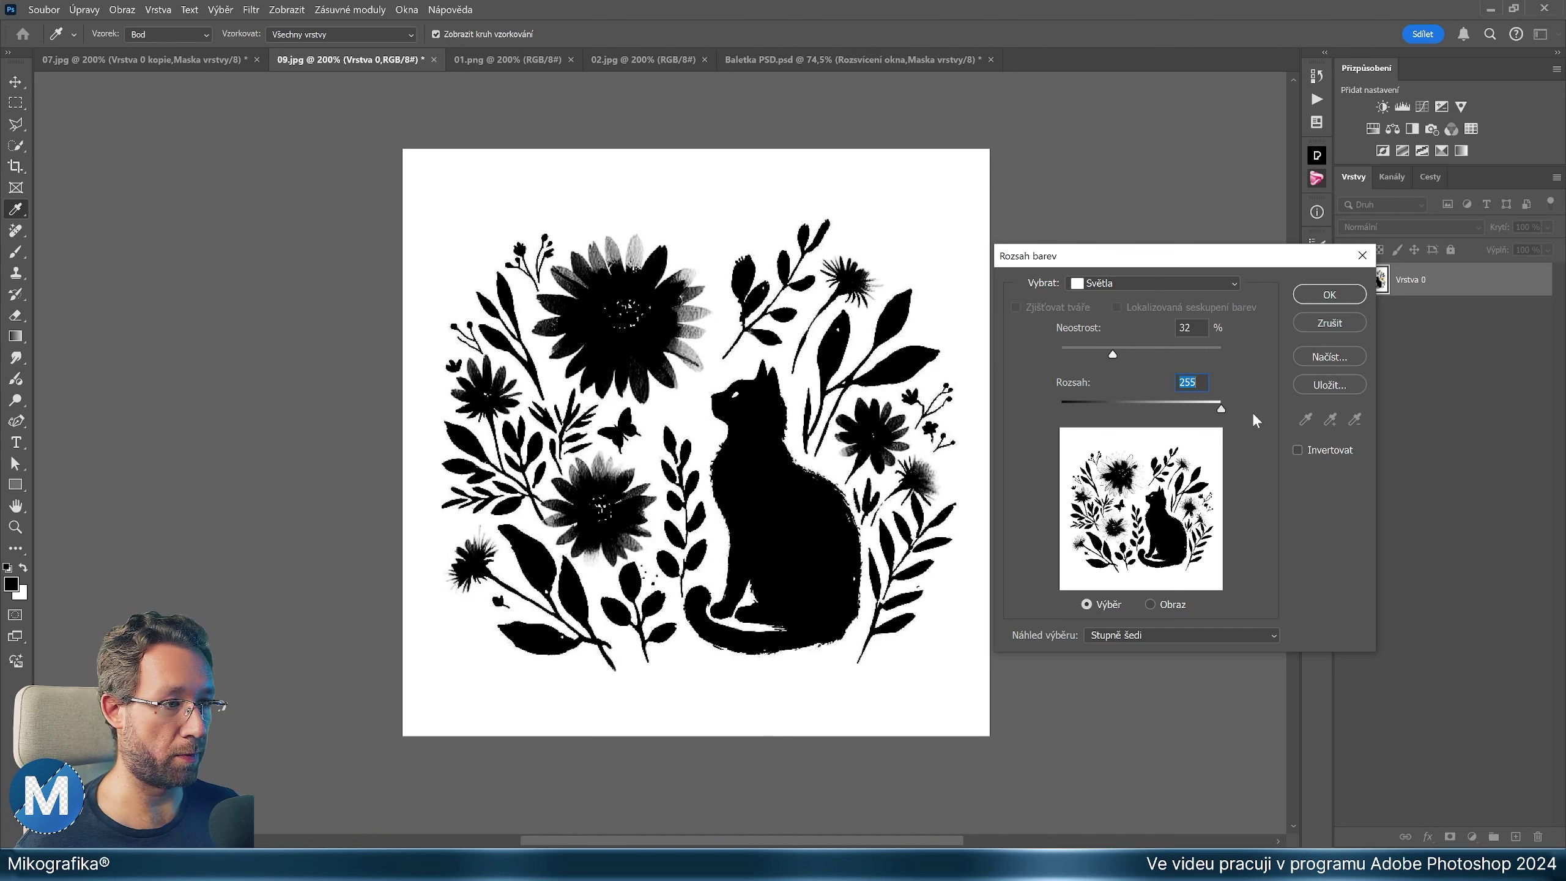
left_click_drag(1113, 354, 998, 357)
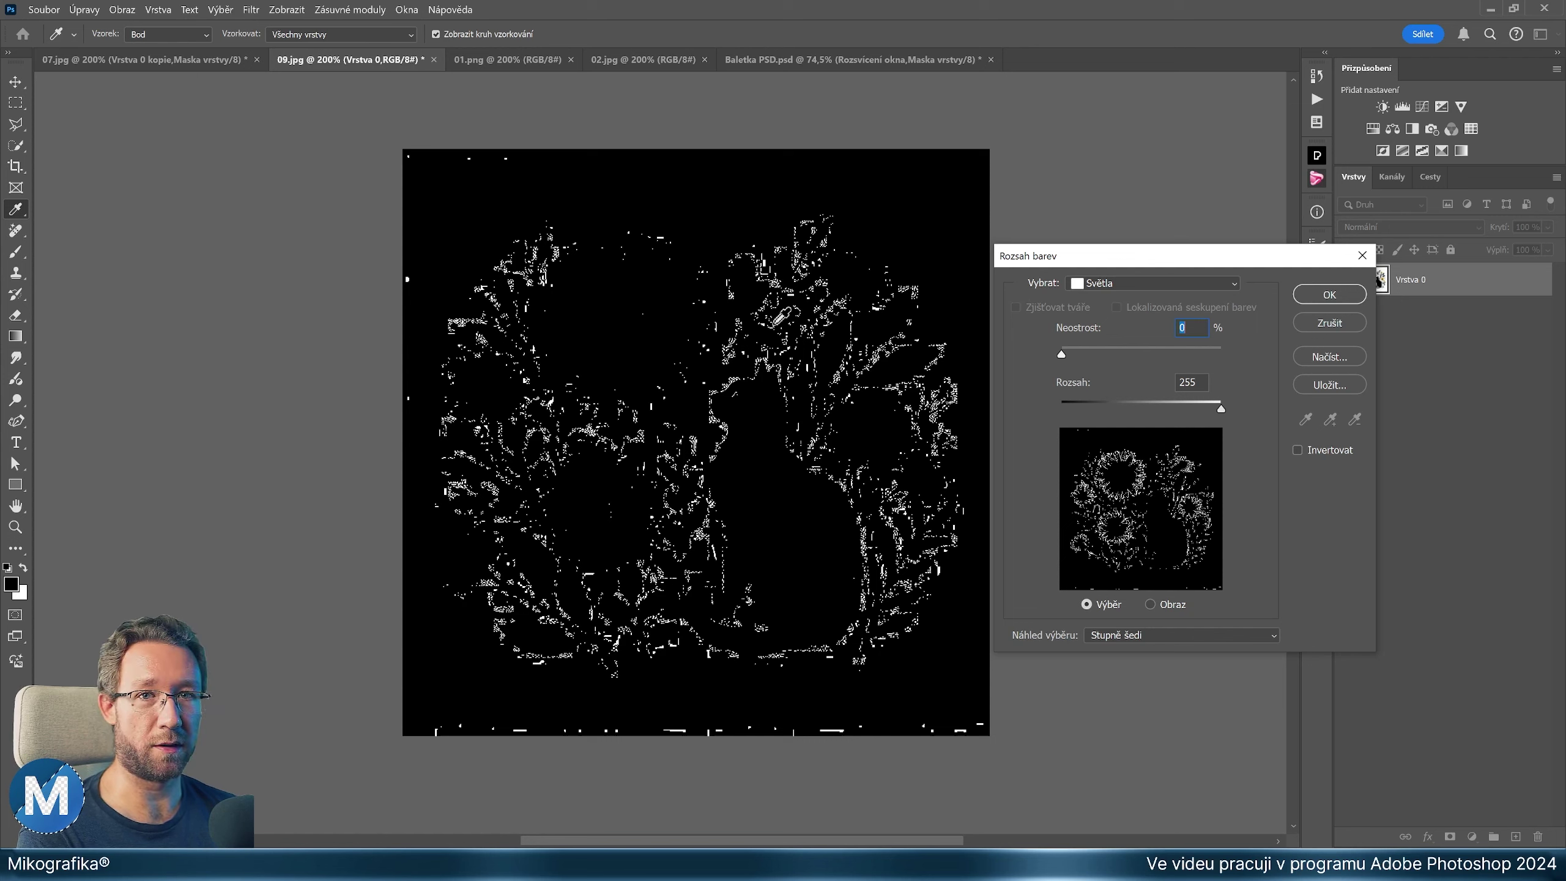
key("Tab")
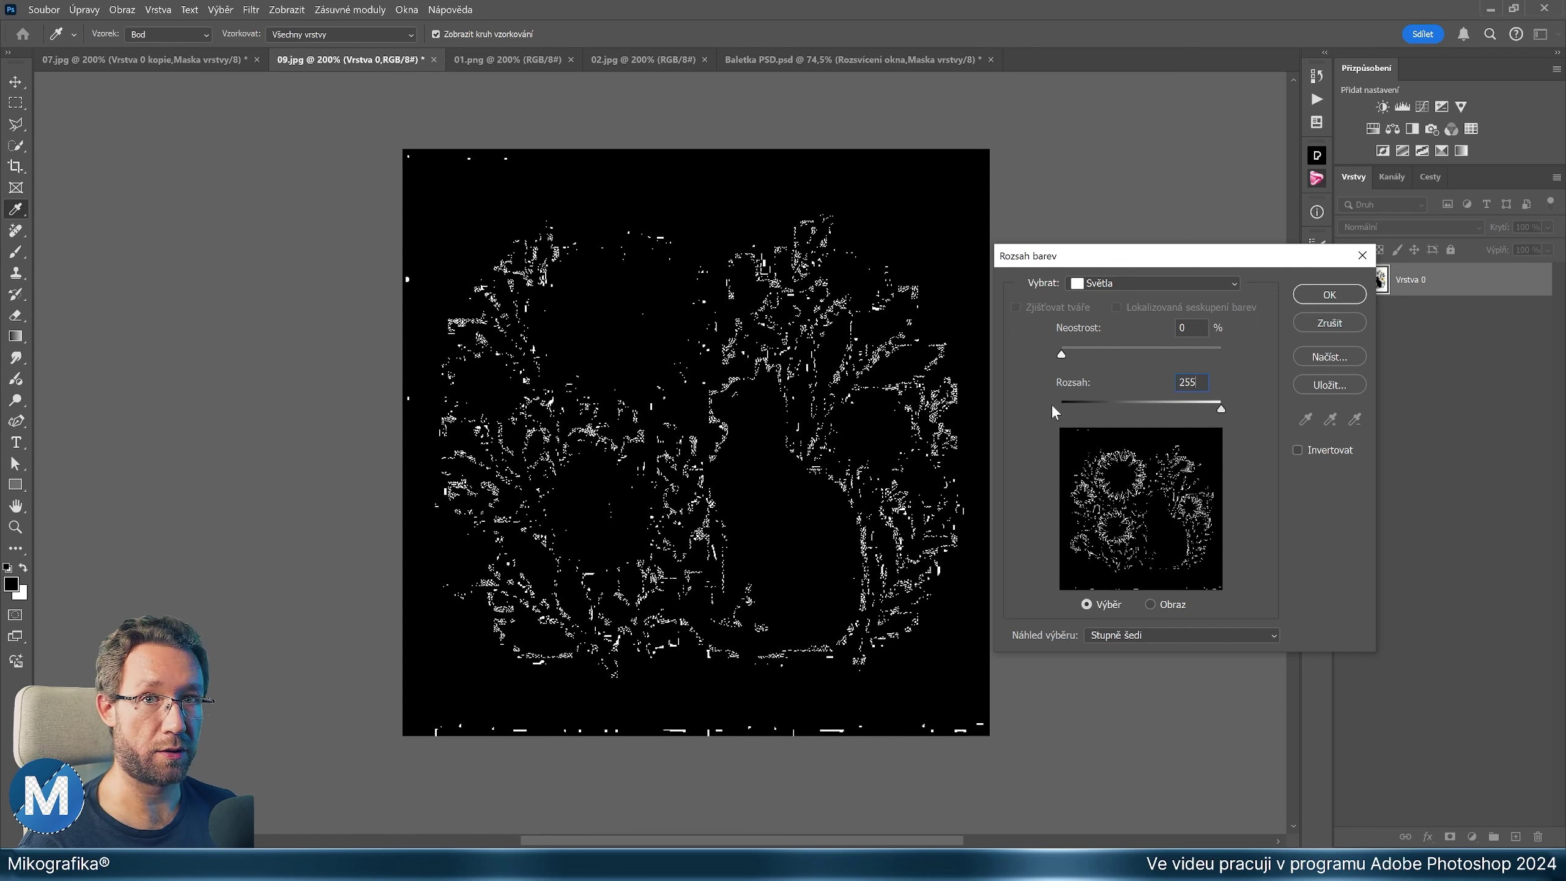
key("Down")
key("Down")
key("Down")
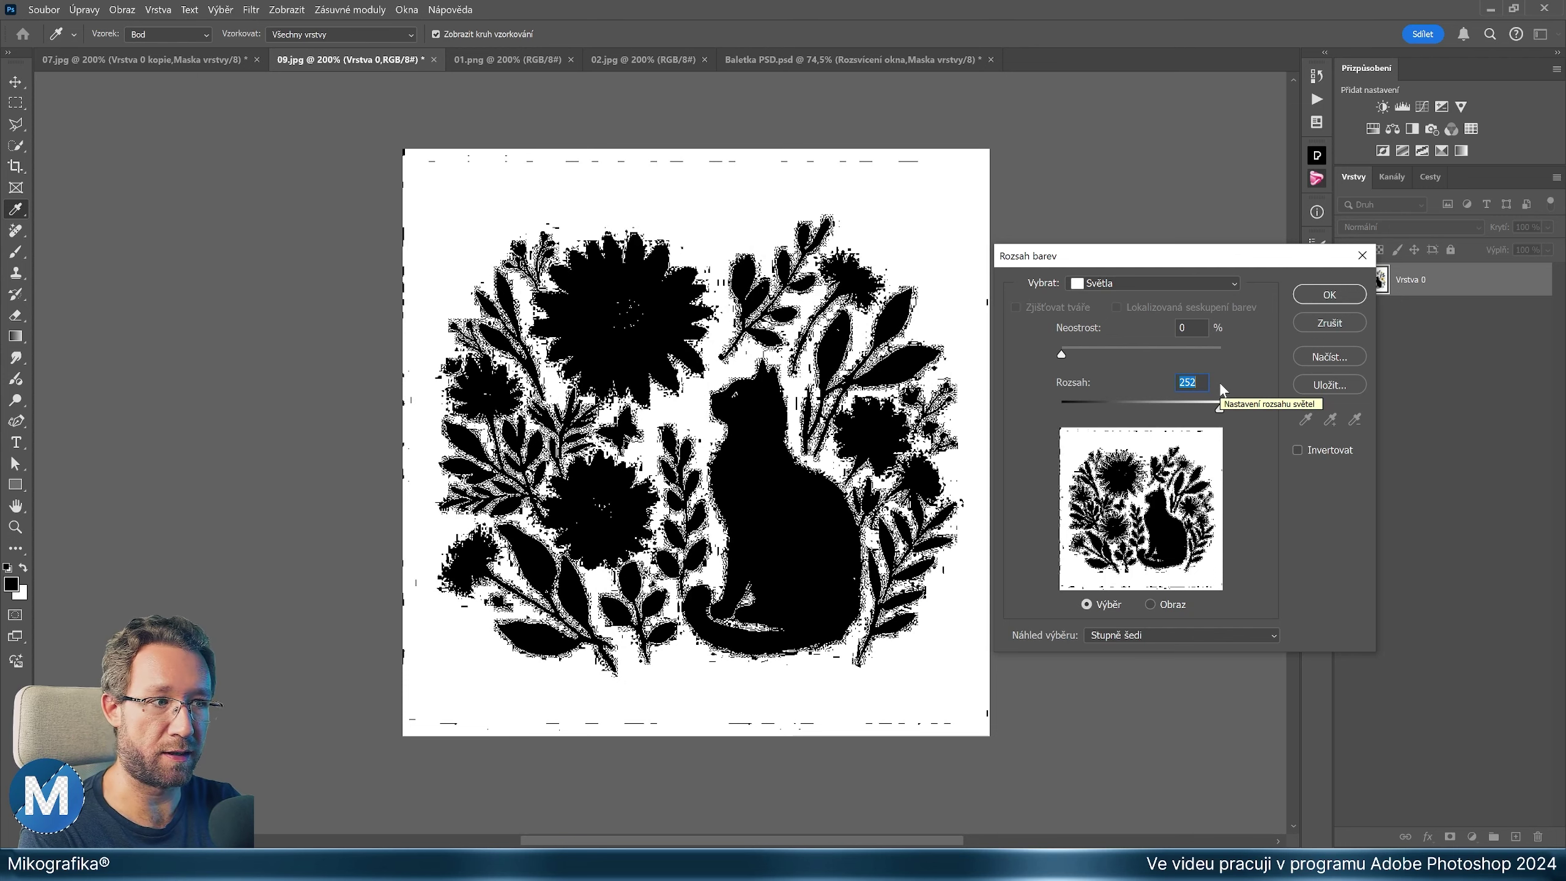
key("Down")
key("Down")
key("Down")
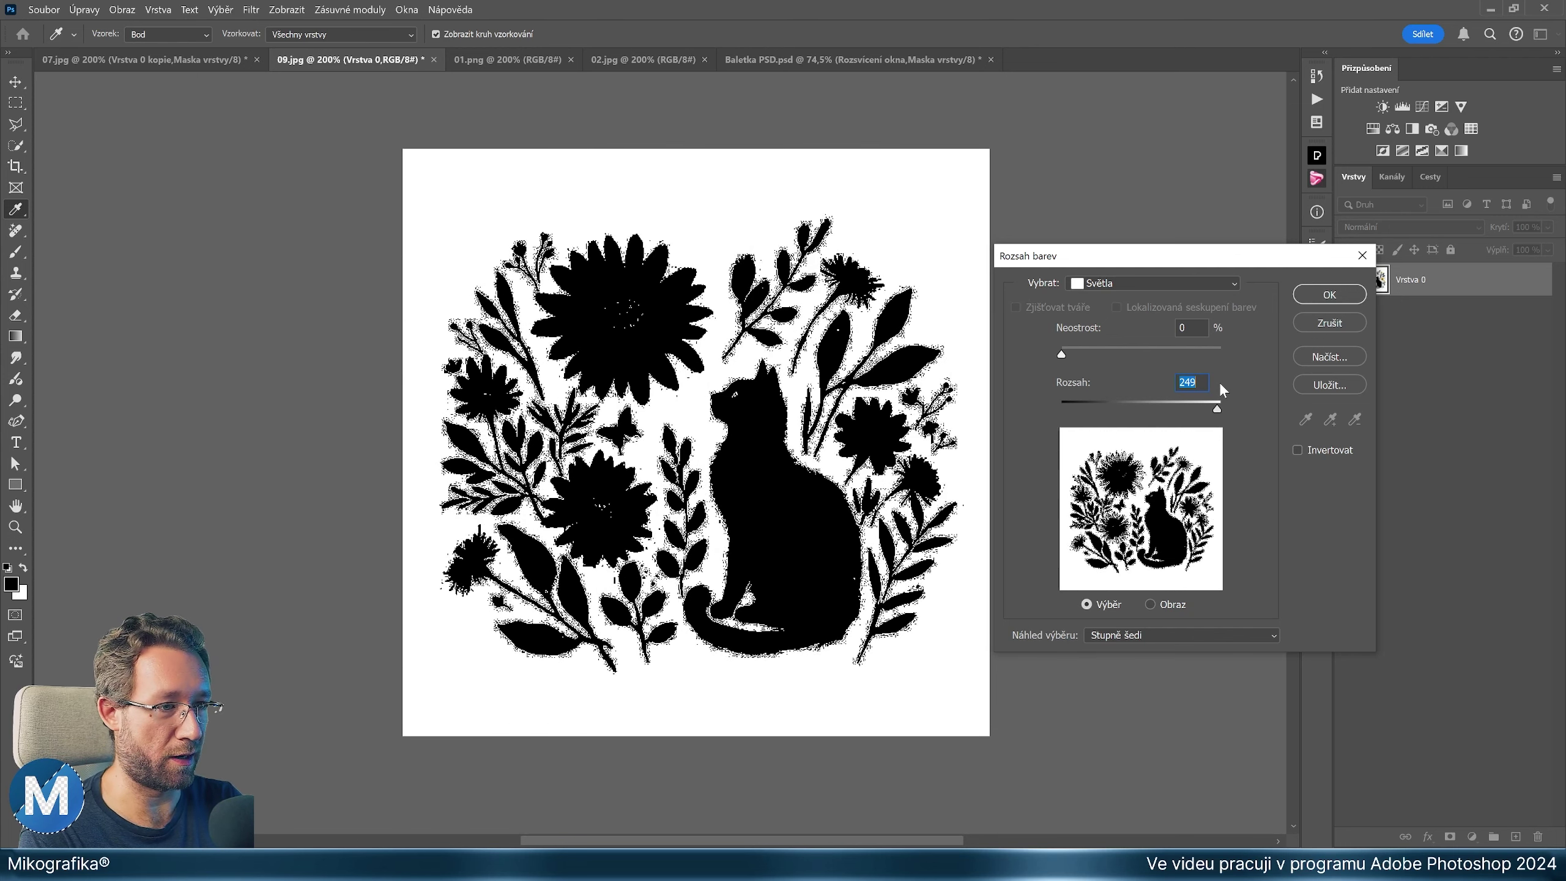
key("Down")
key("Down")
key("Down")
key("Down")
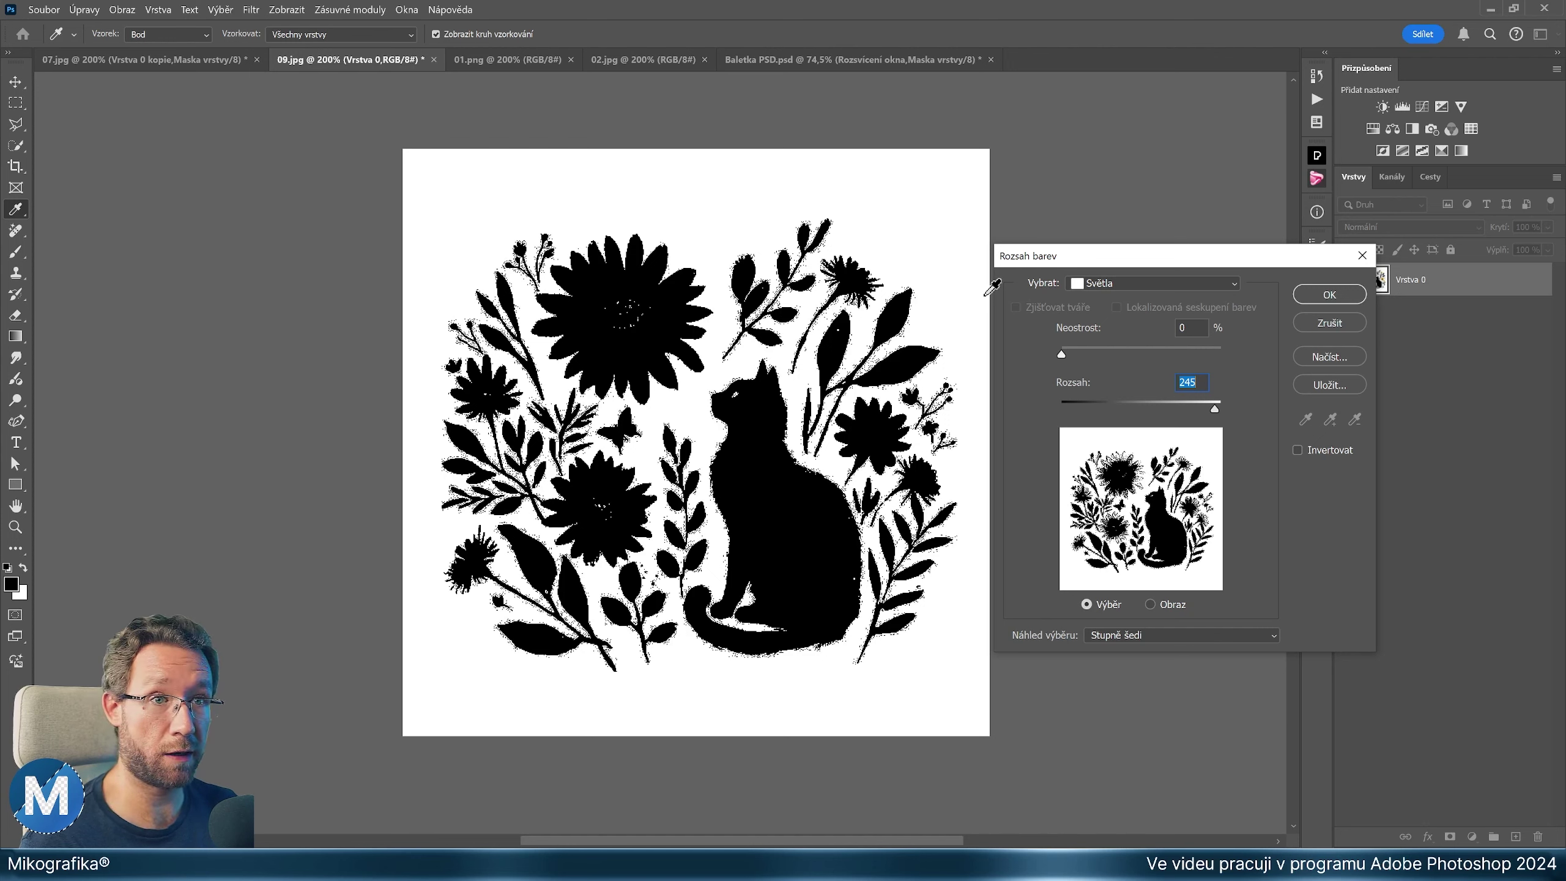
key("shift+Up")
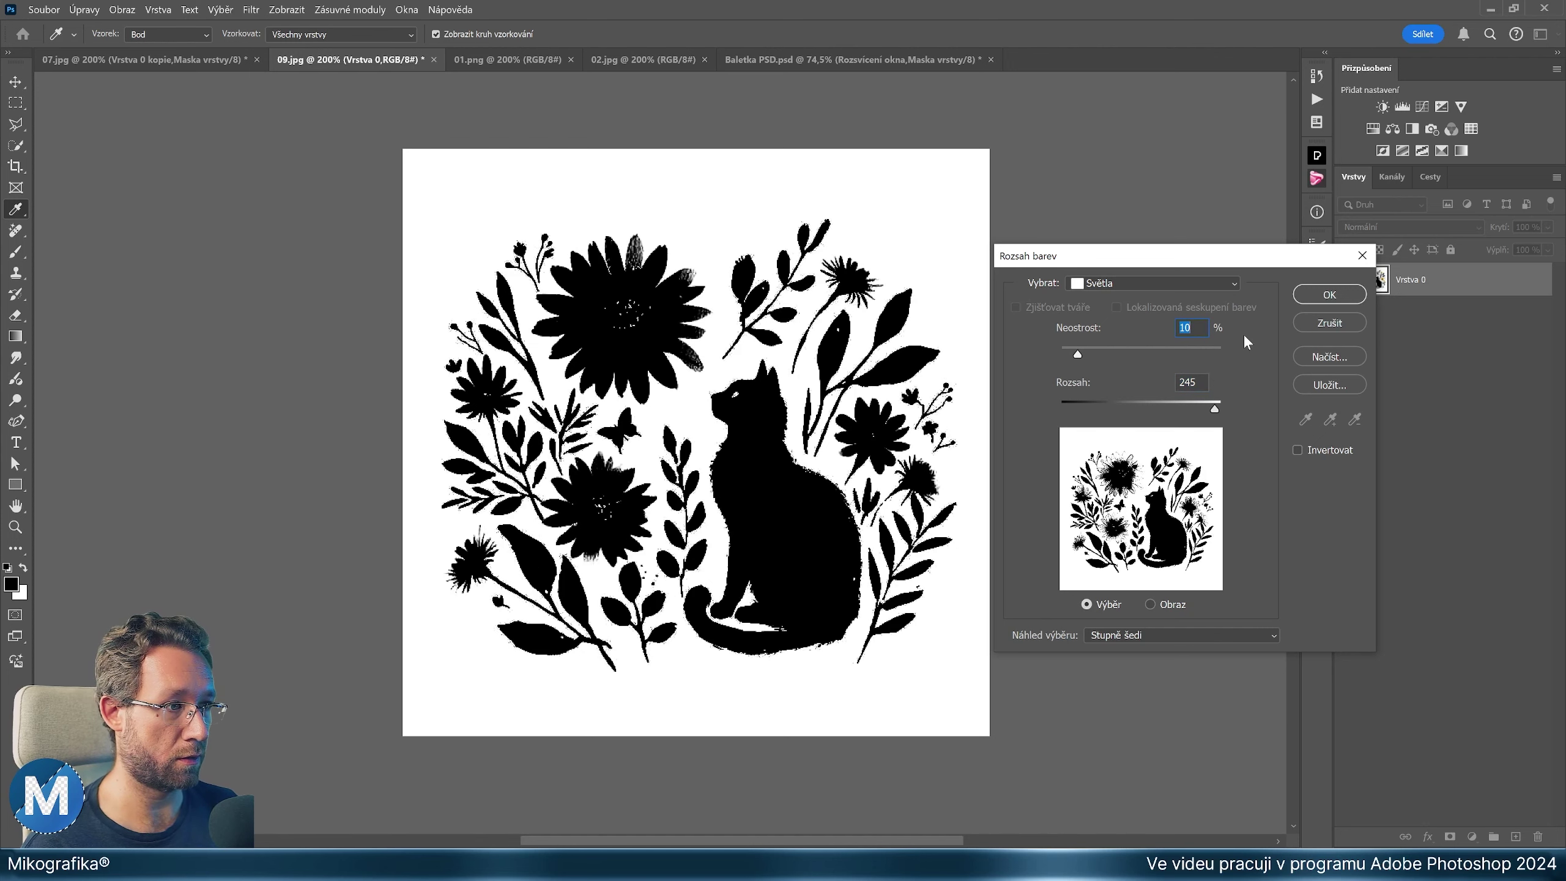
key("shift+Up")
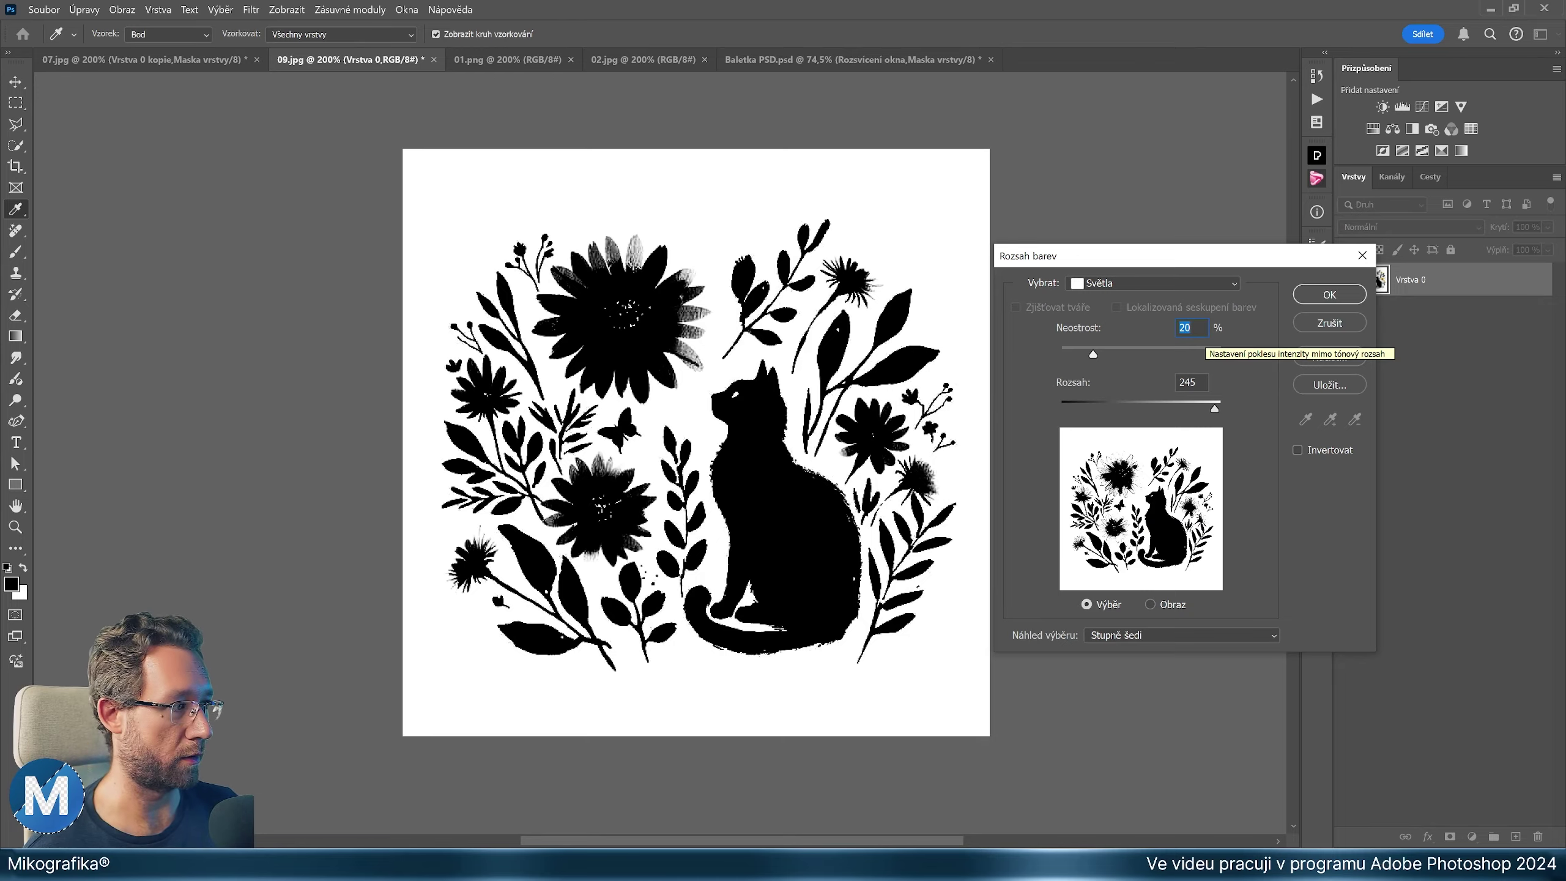
left_click(1321, 297)
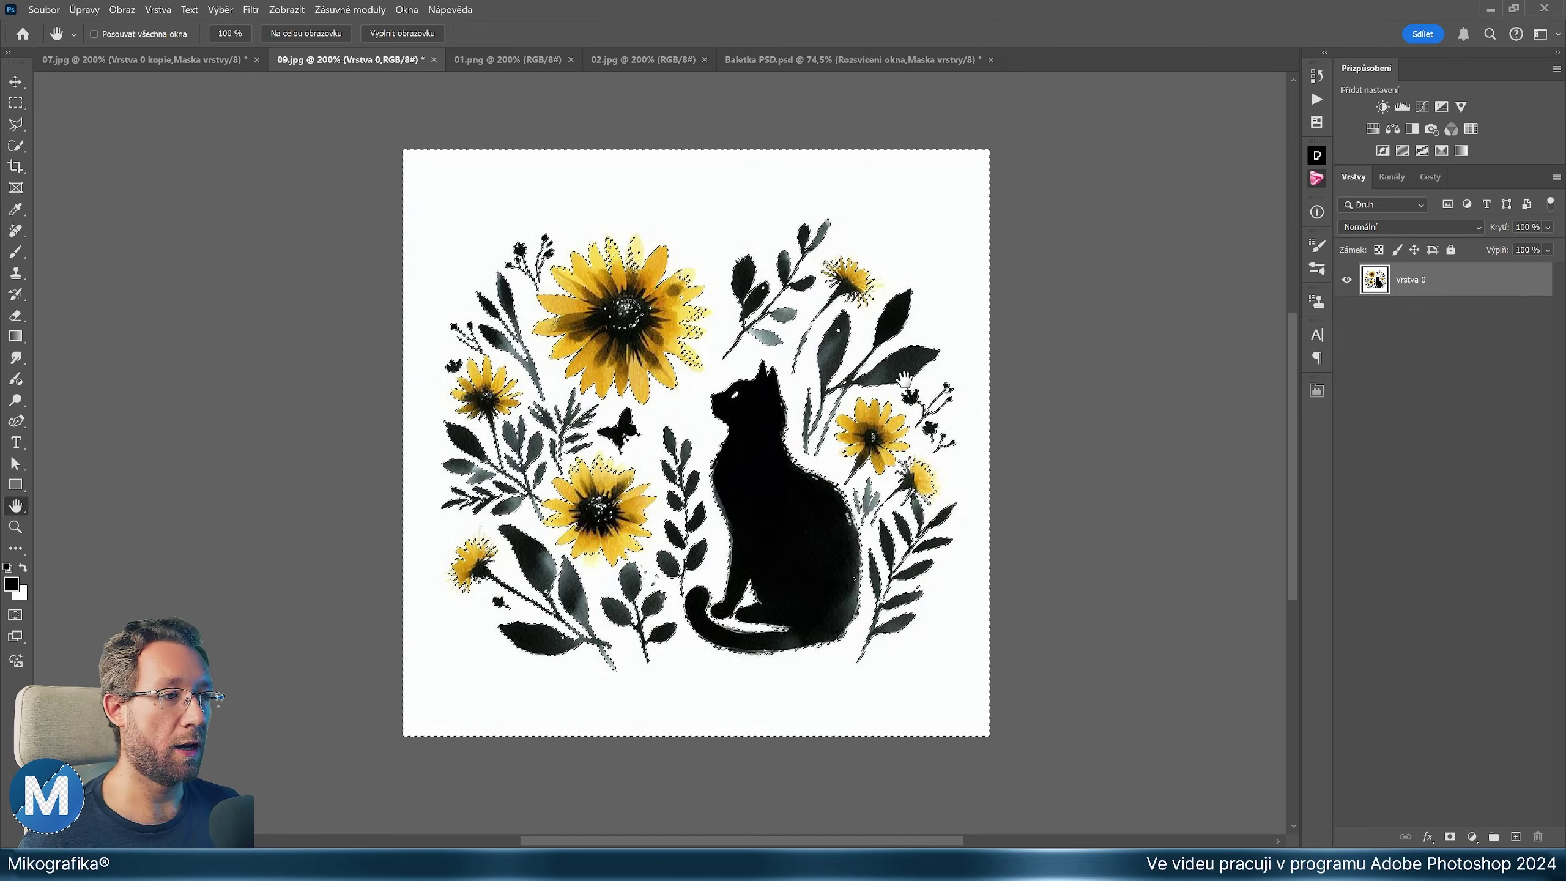
Invert the selection into a Vrstva 0 layer mask and view the mask zoomed in
left_click(219, 10)
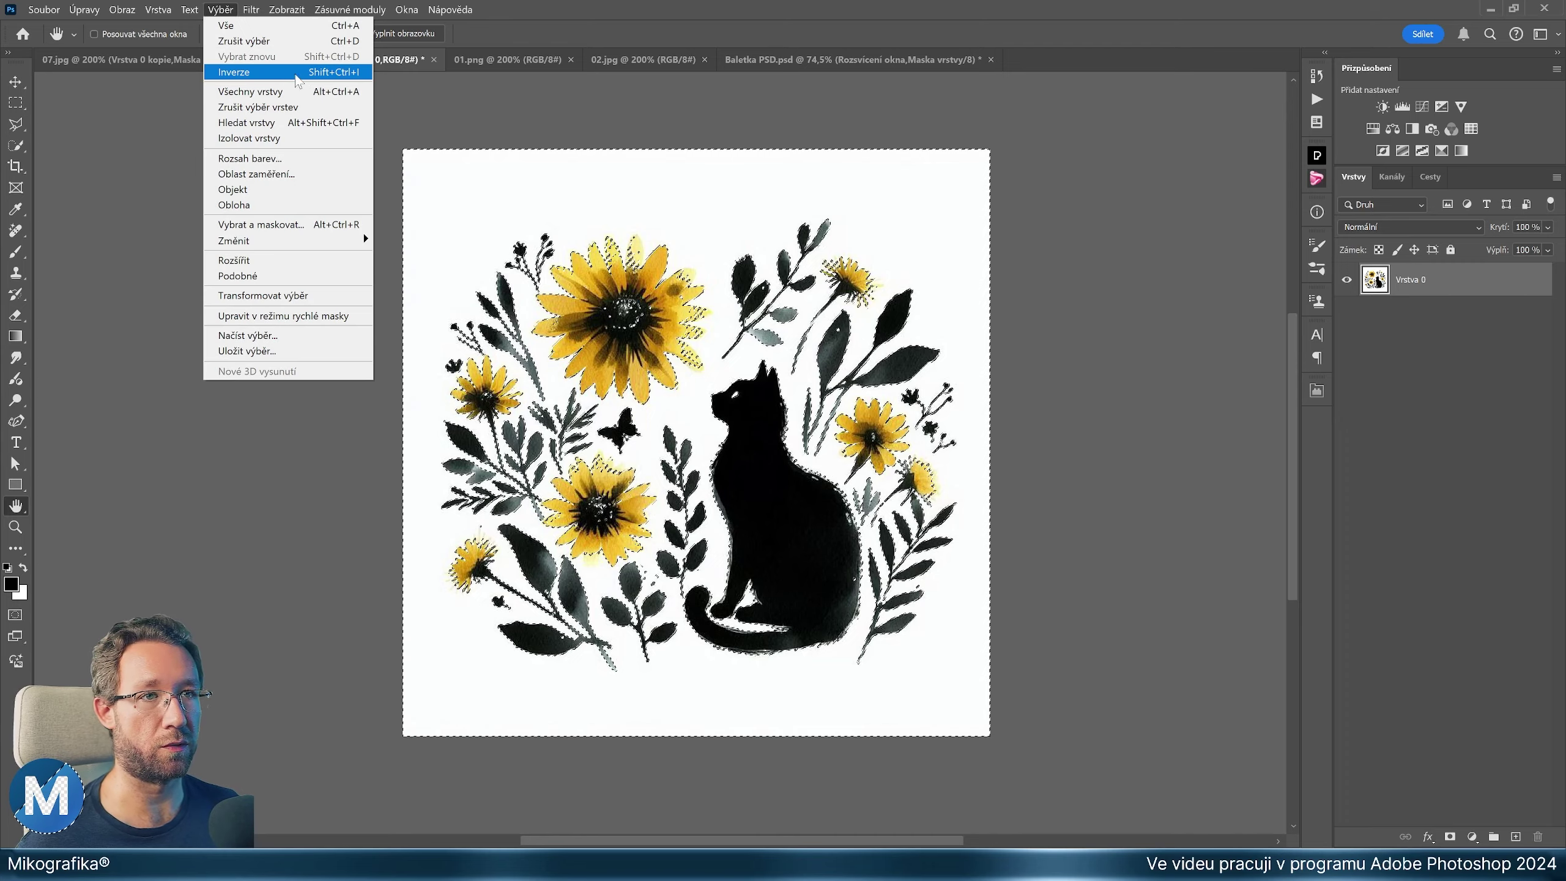
left_click(312, 74)
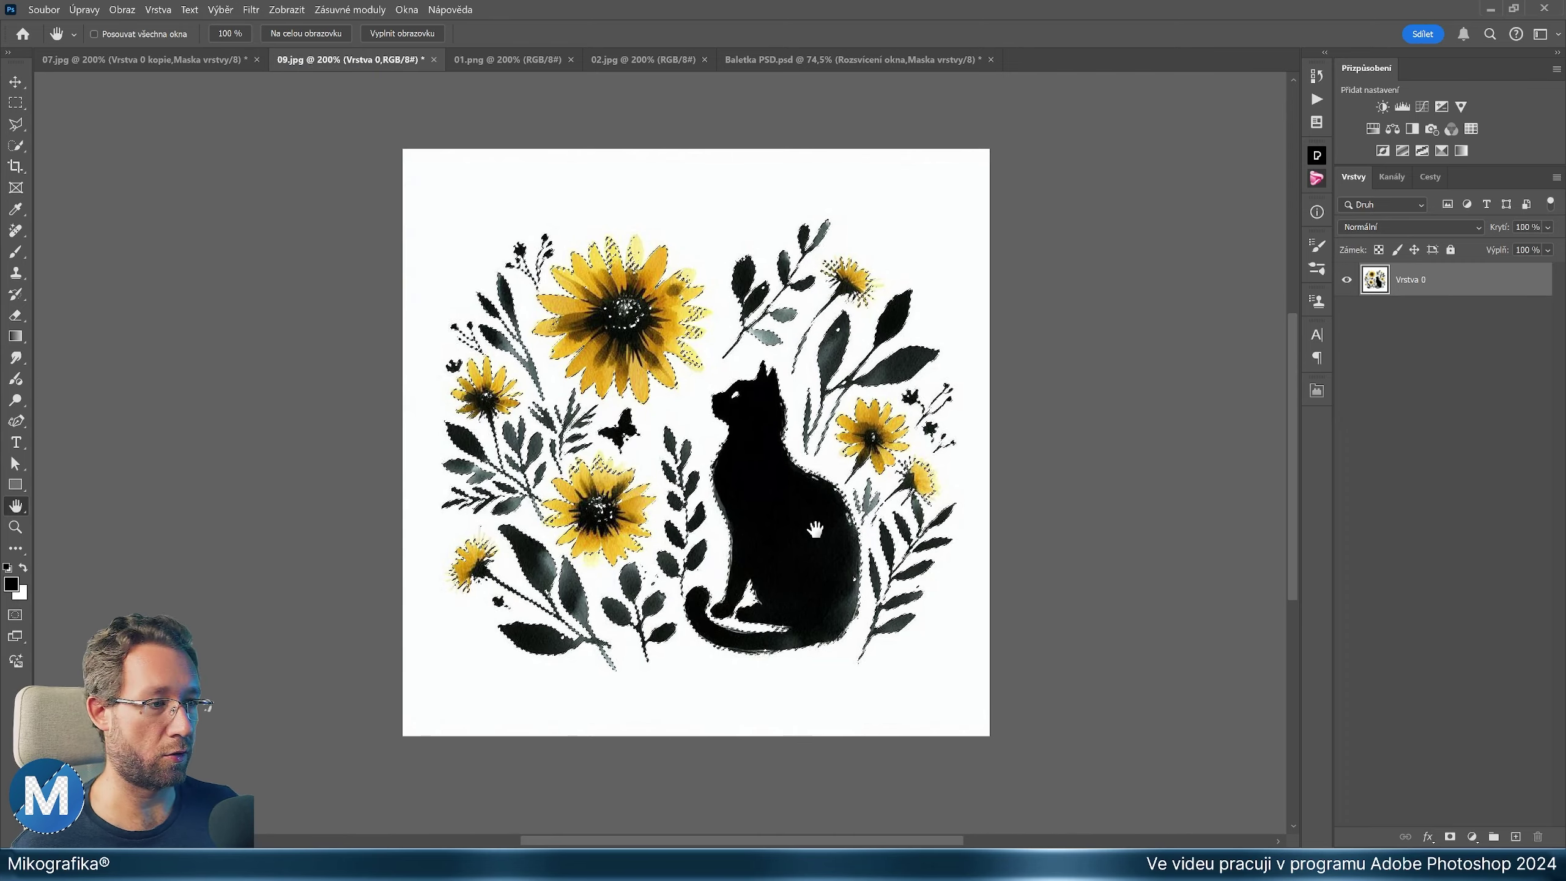
left_click(1450, 836)
left_click(1413, 280, "alt")
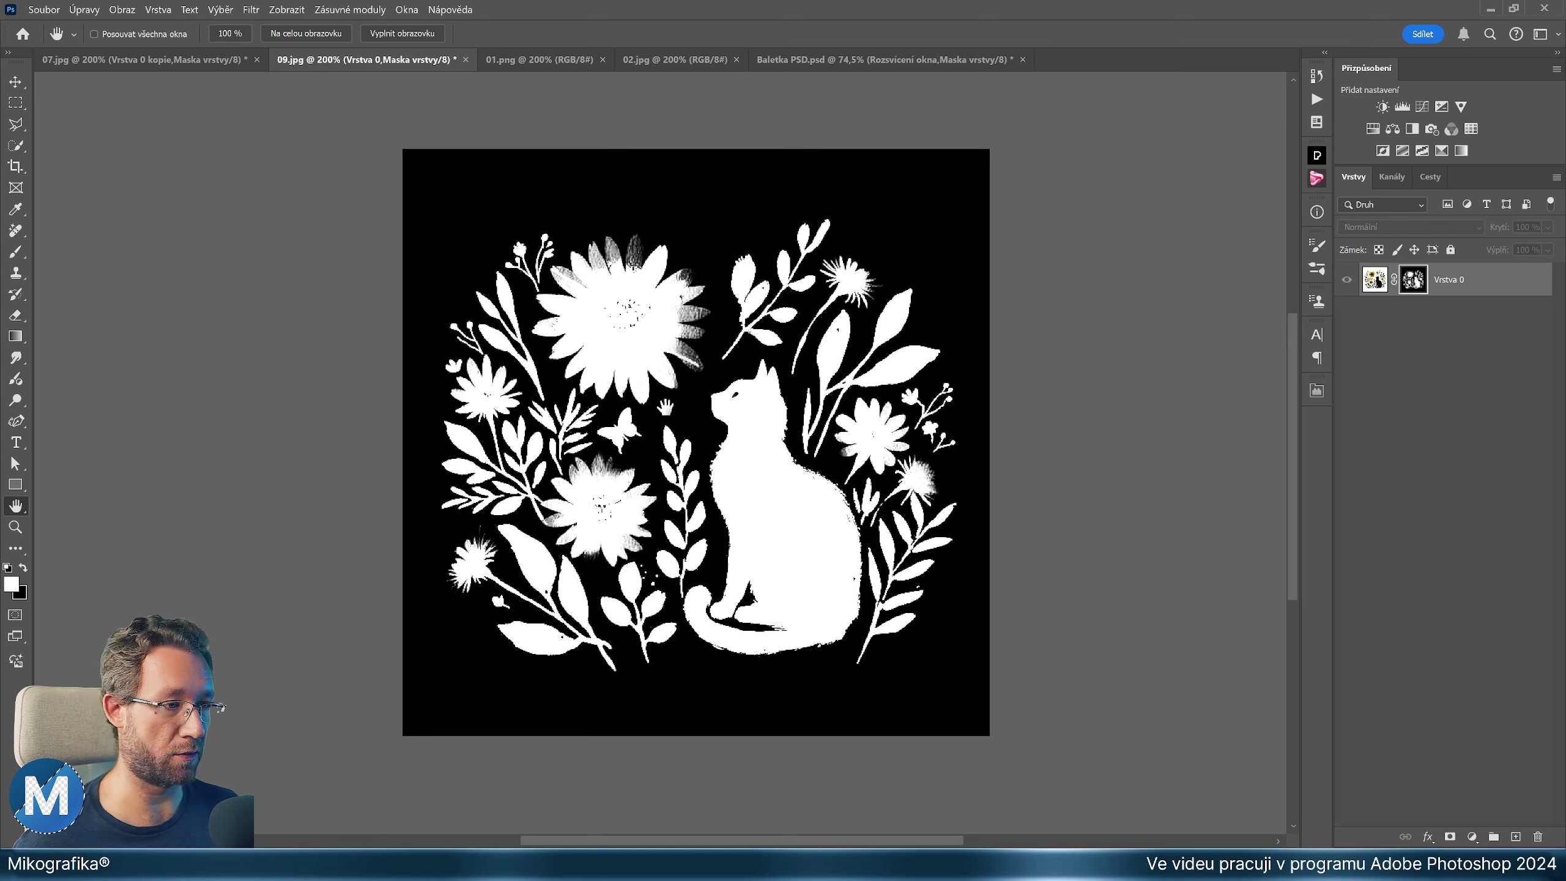
scroll(733, 392, "up", 1)
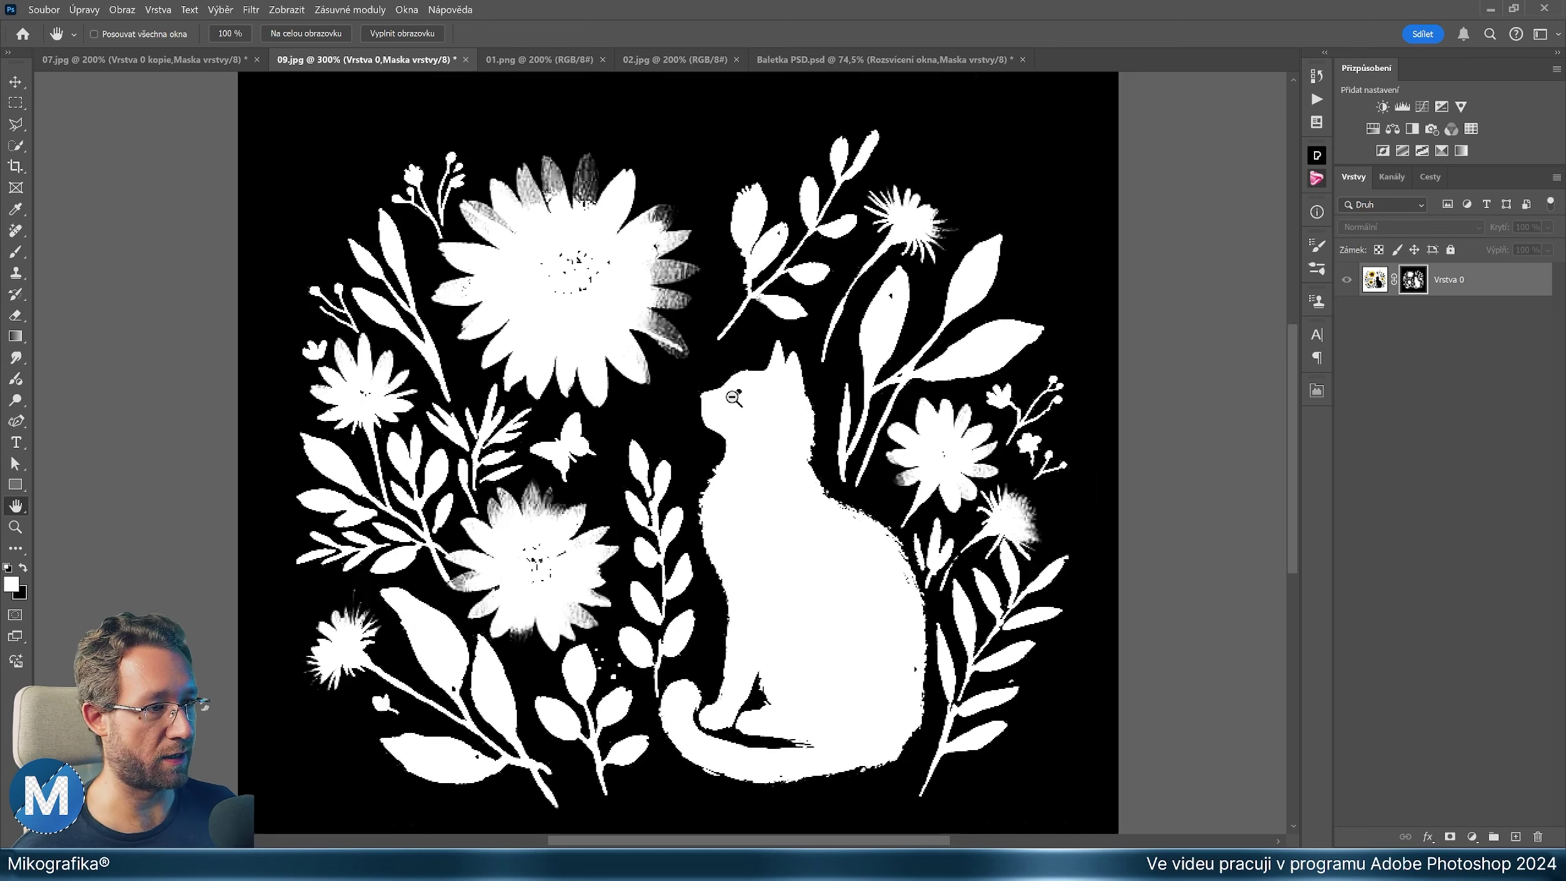
scroll(734, 392, "up", 2)
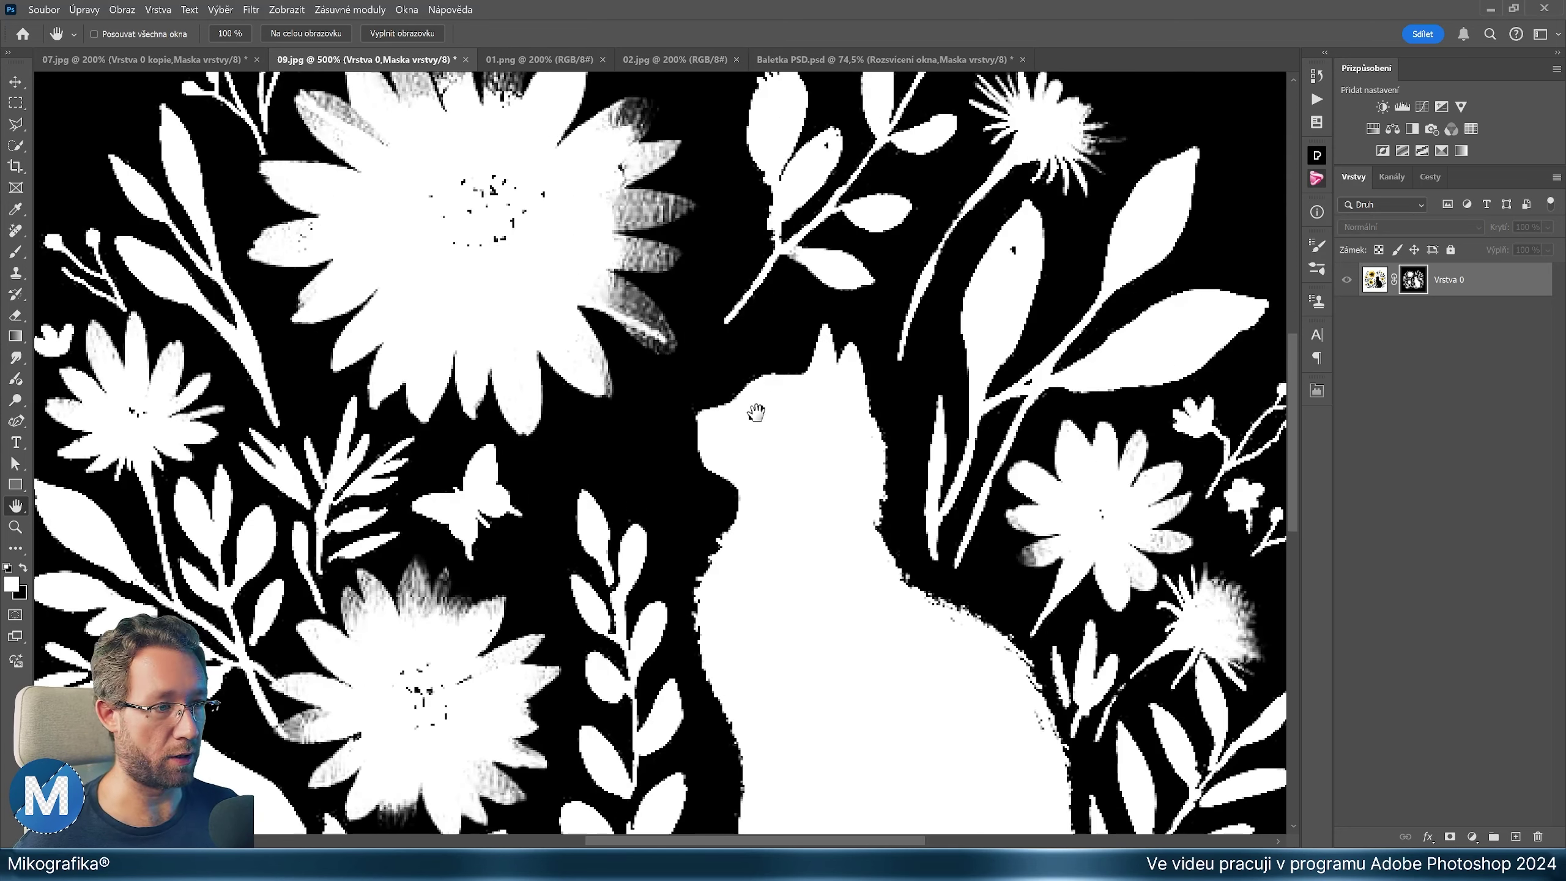
Paint white over the cat's eye mark on the mask with a 25 px hard round brush
key("b")
right_click(696, 388)
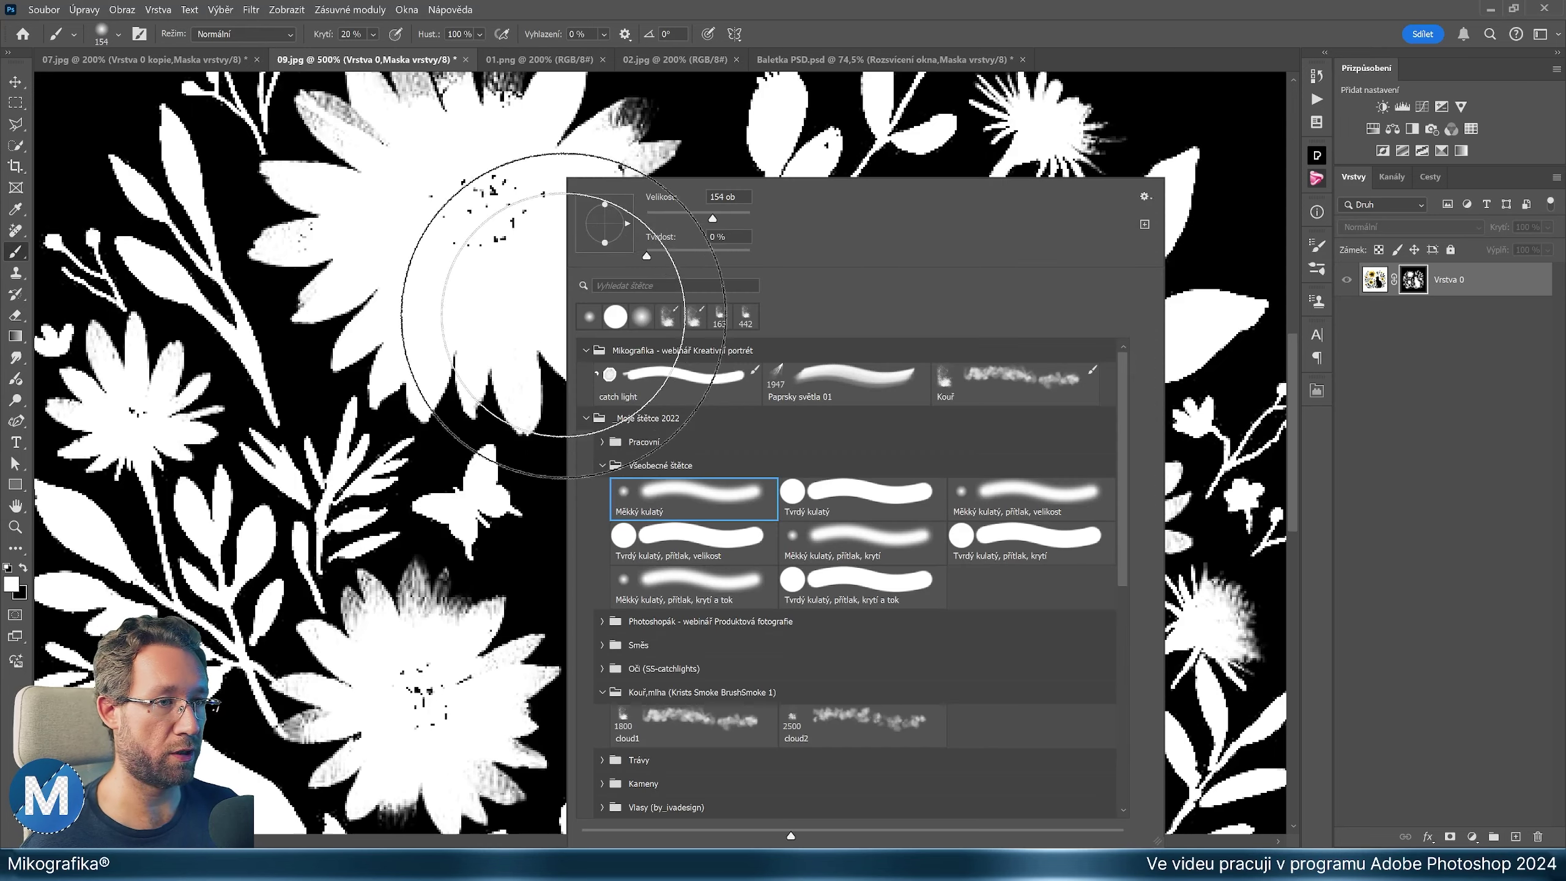
double_click(817, 506)
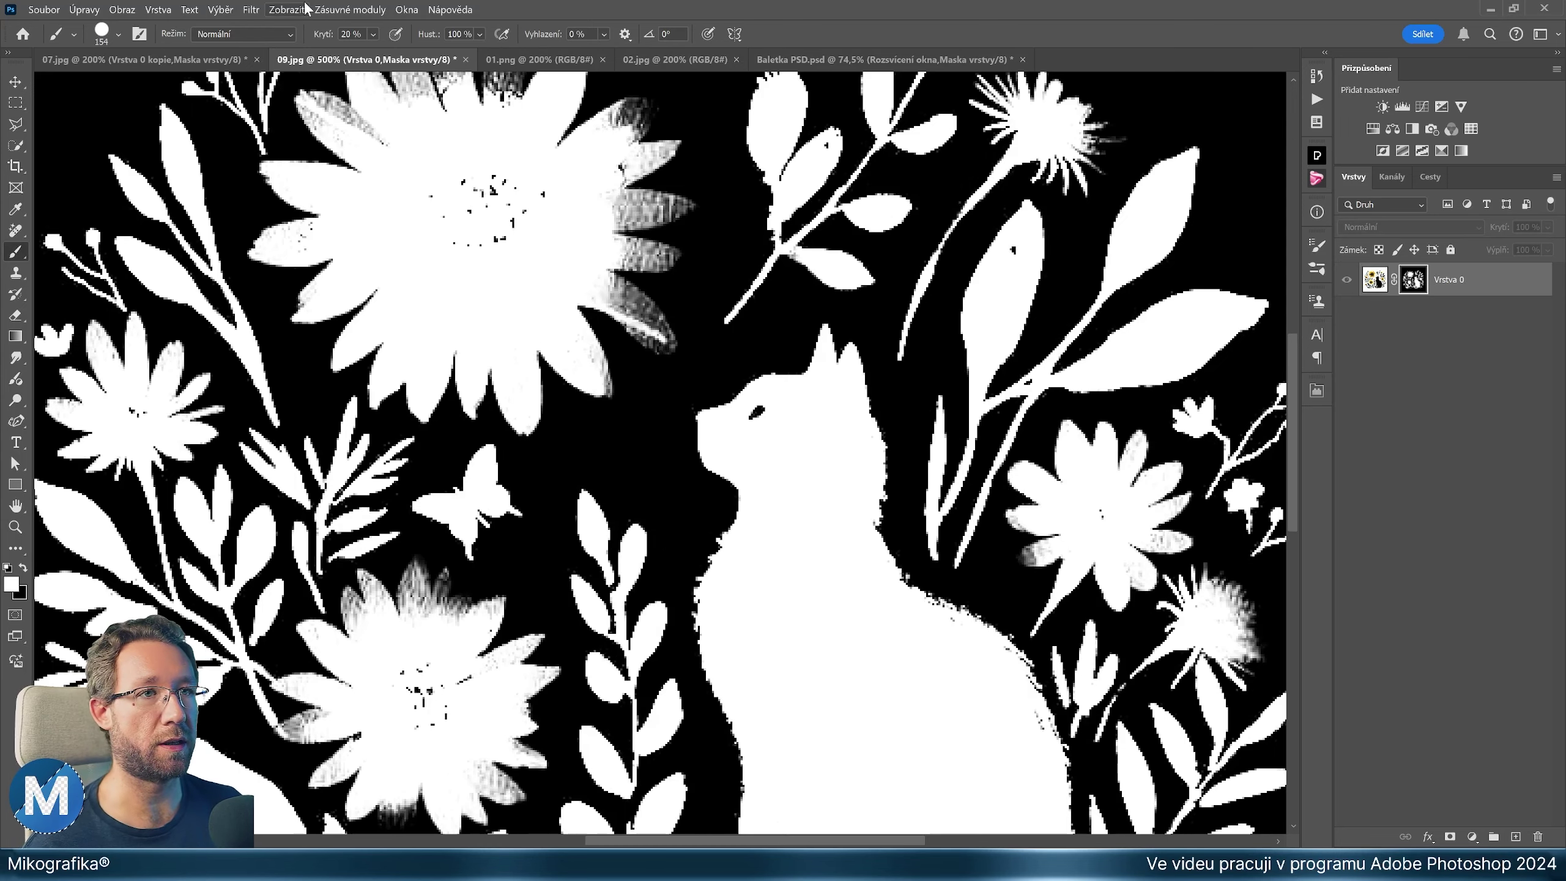
key("bracketleft")
key("bracketleft")
key("bracketleft")
key("bracketleft")
key("bracketleft")
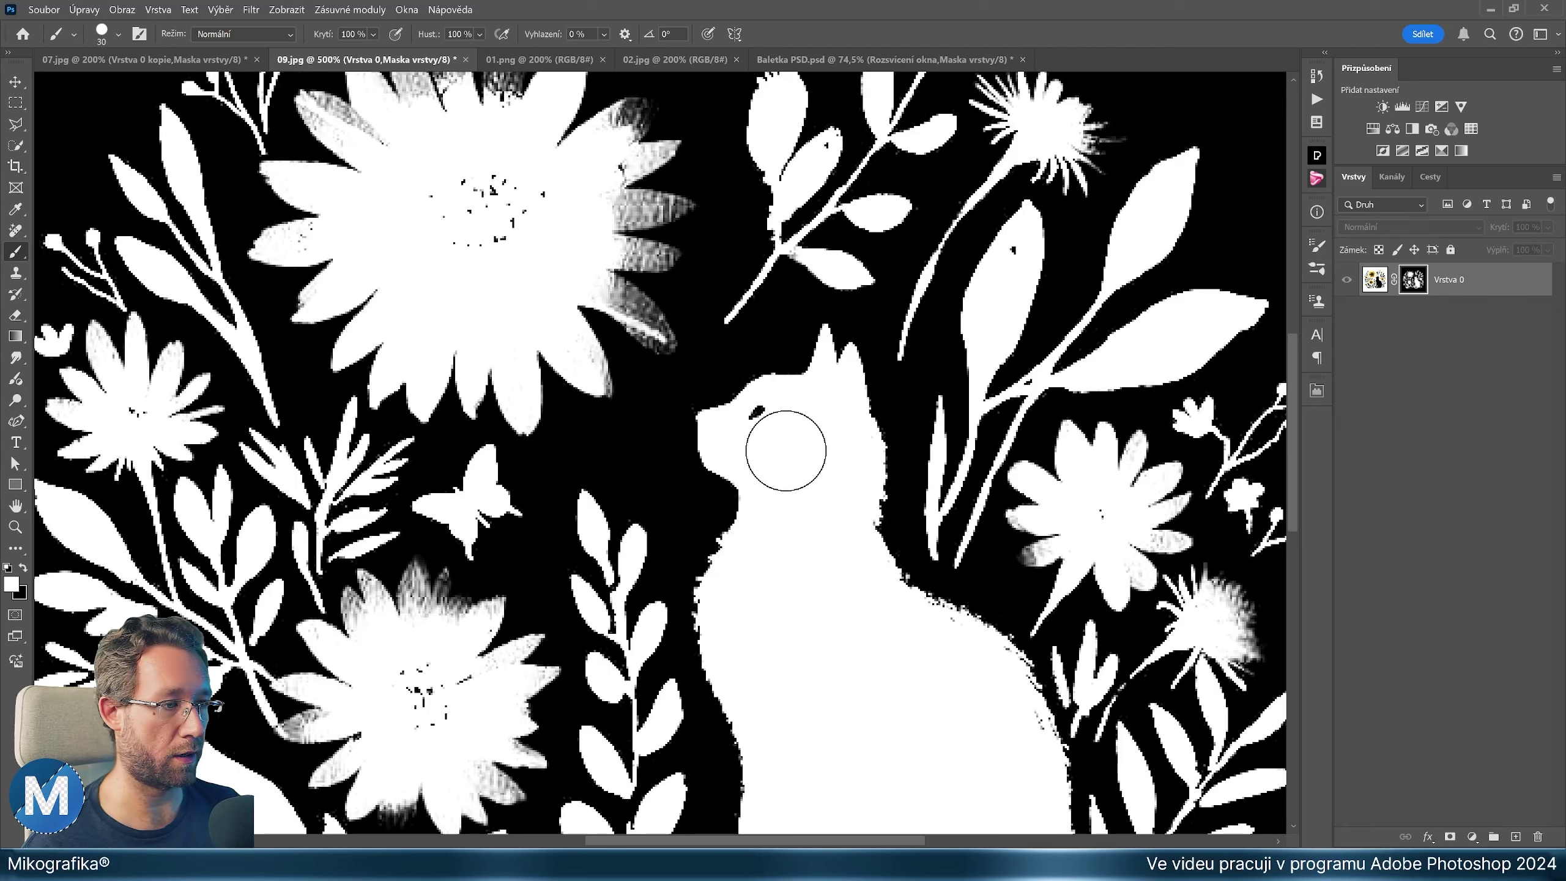
key("bracketleft")
key("bracketleft")
key("bracketleft")
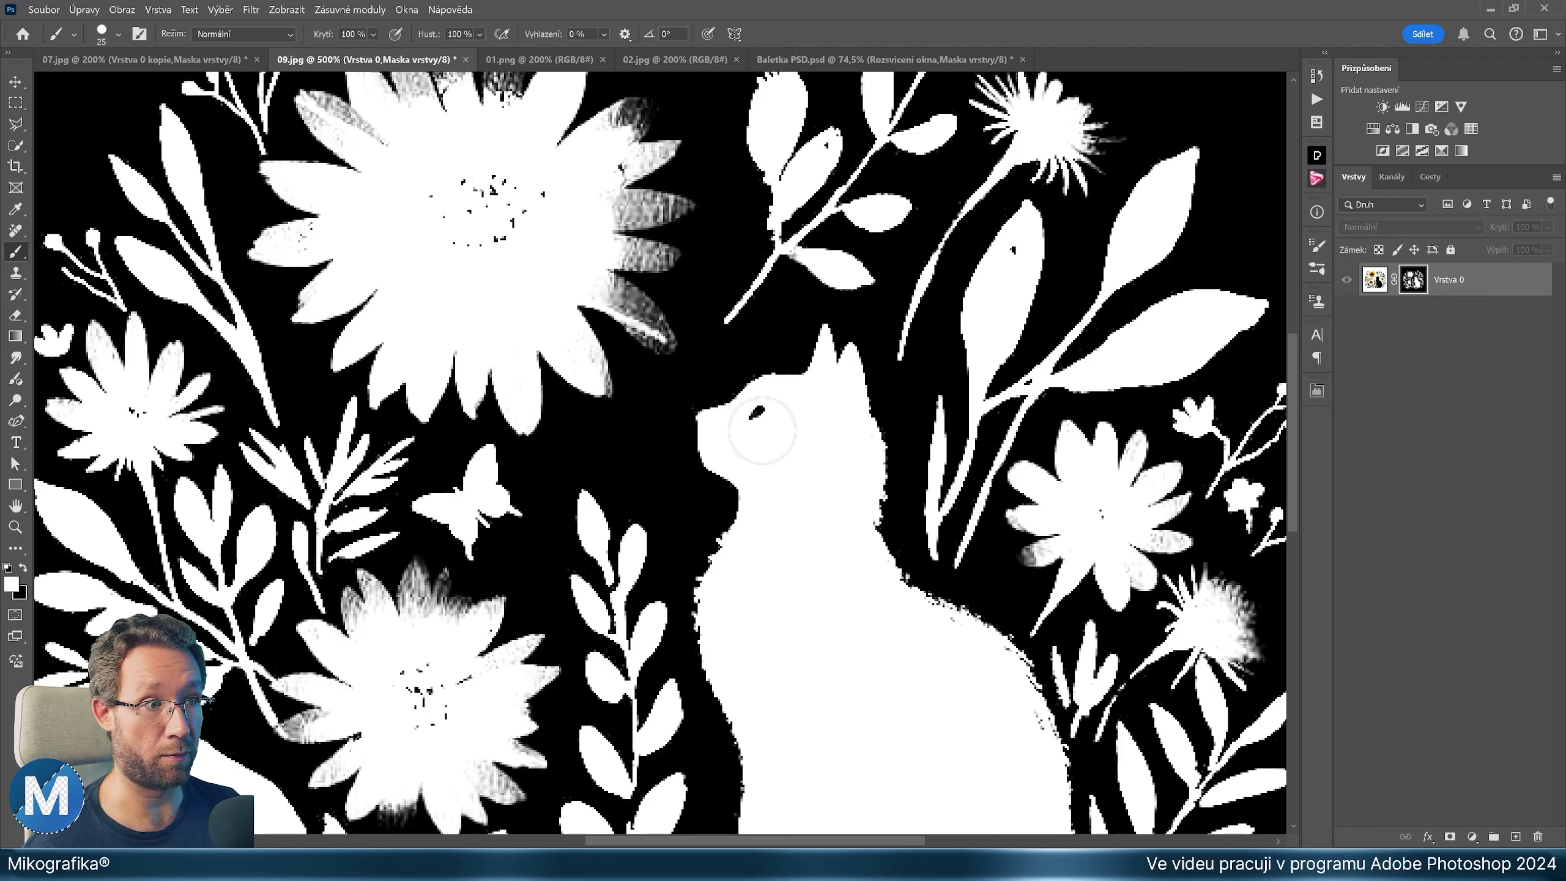
left_click_drag(748, 420, 782, 412)
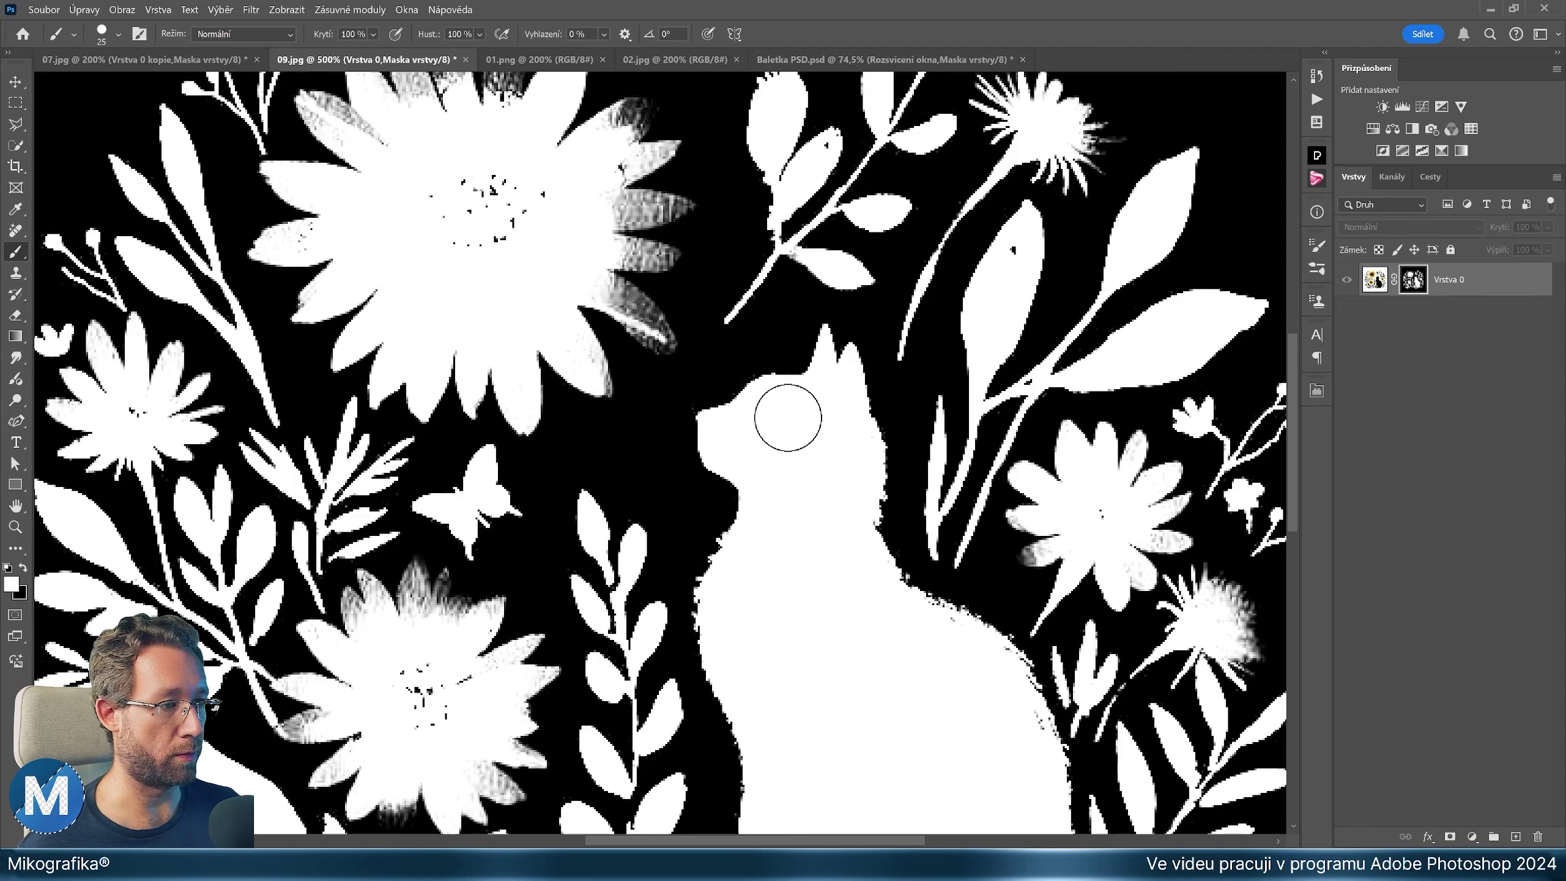
Inspect the magnified mask, then fit the image and return to normal view
left_click_drag(577, 304, 835, 474)
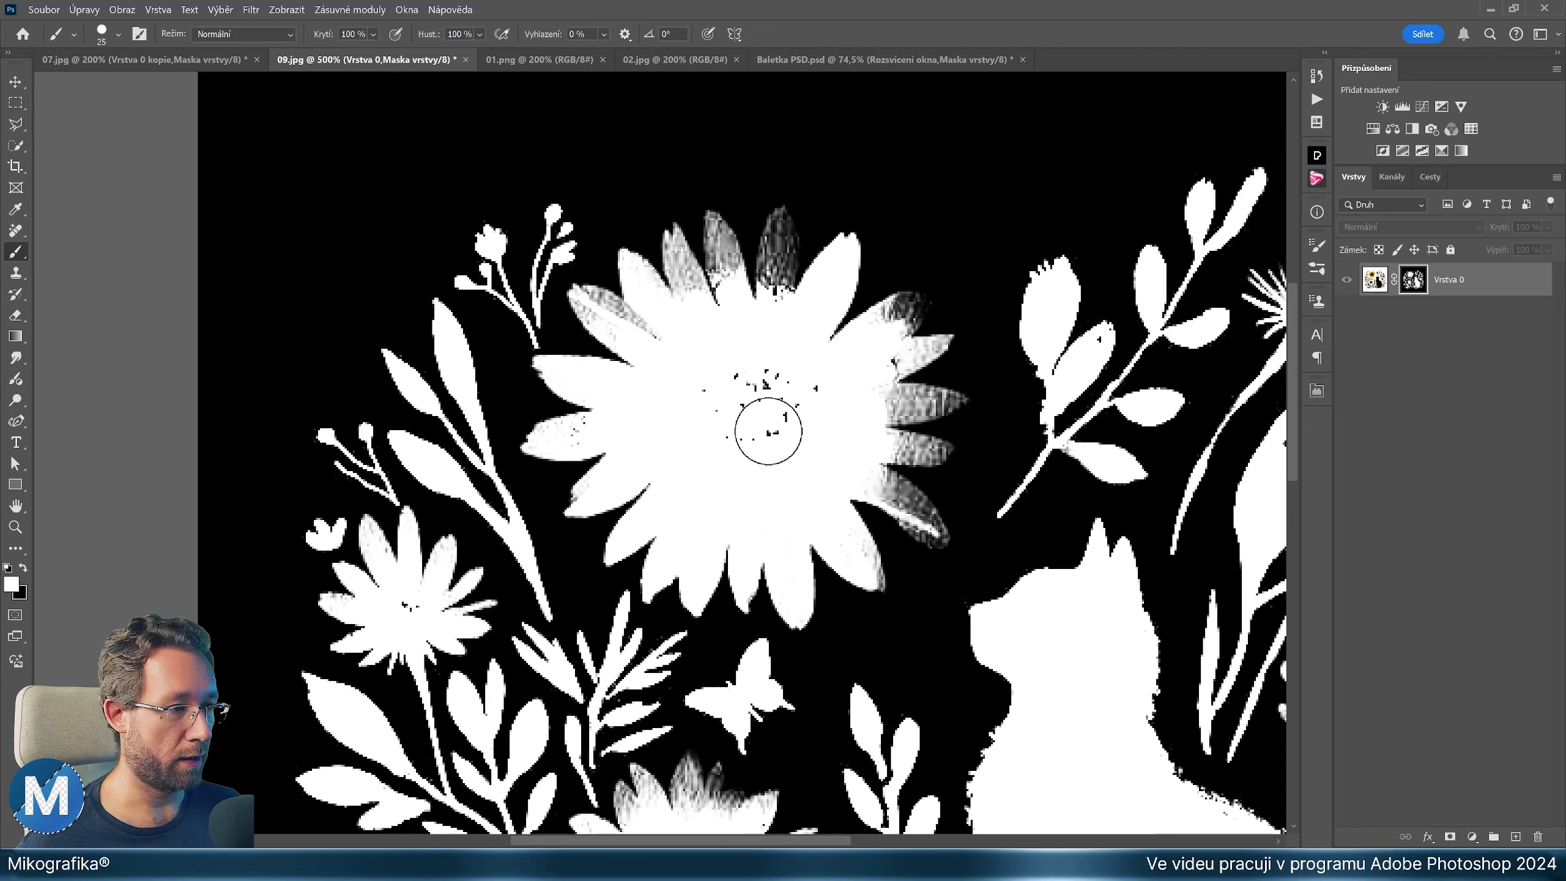
scroll(749, 421, "down", 5)
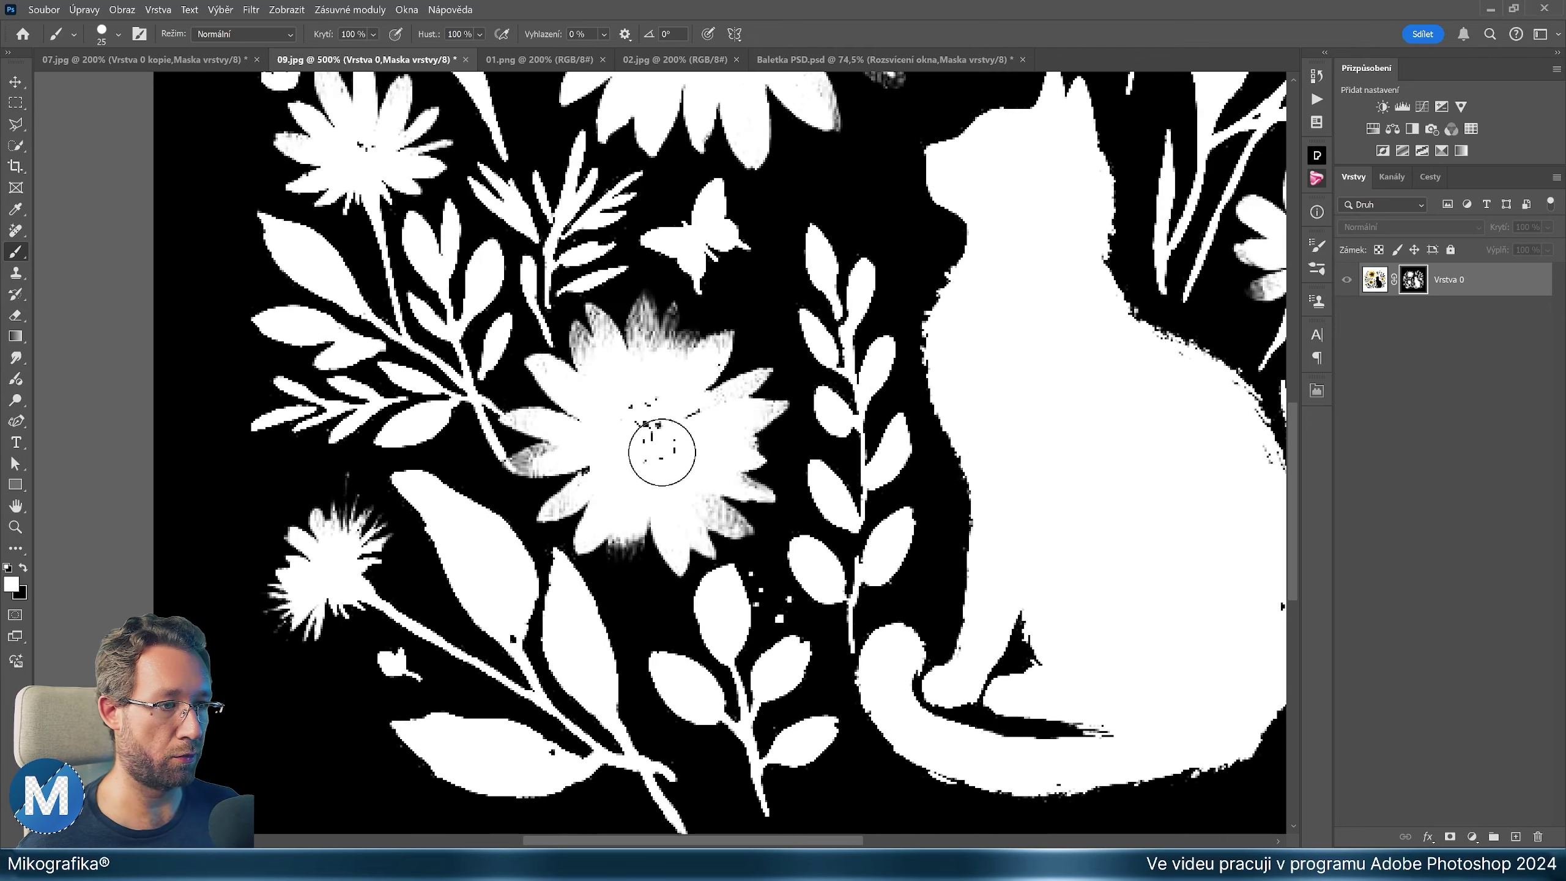
scroll(838, 574, "right", 4)
scroll(839, 574, "up", 2)
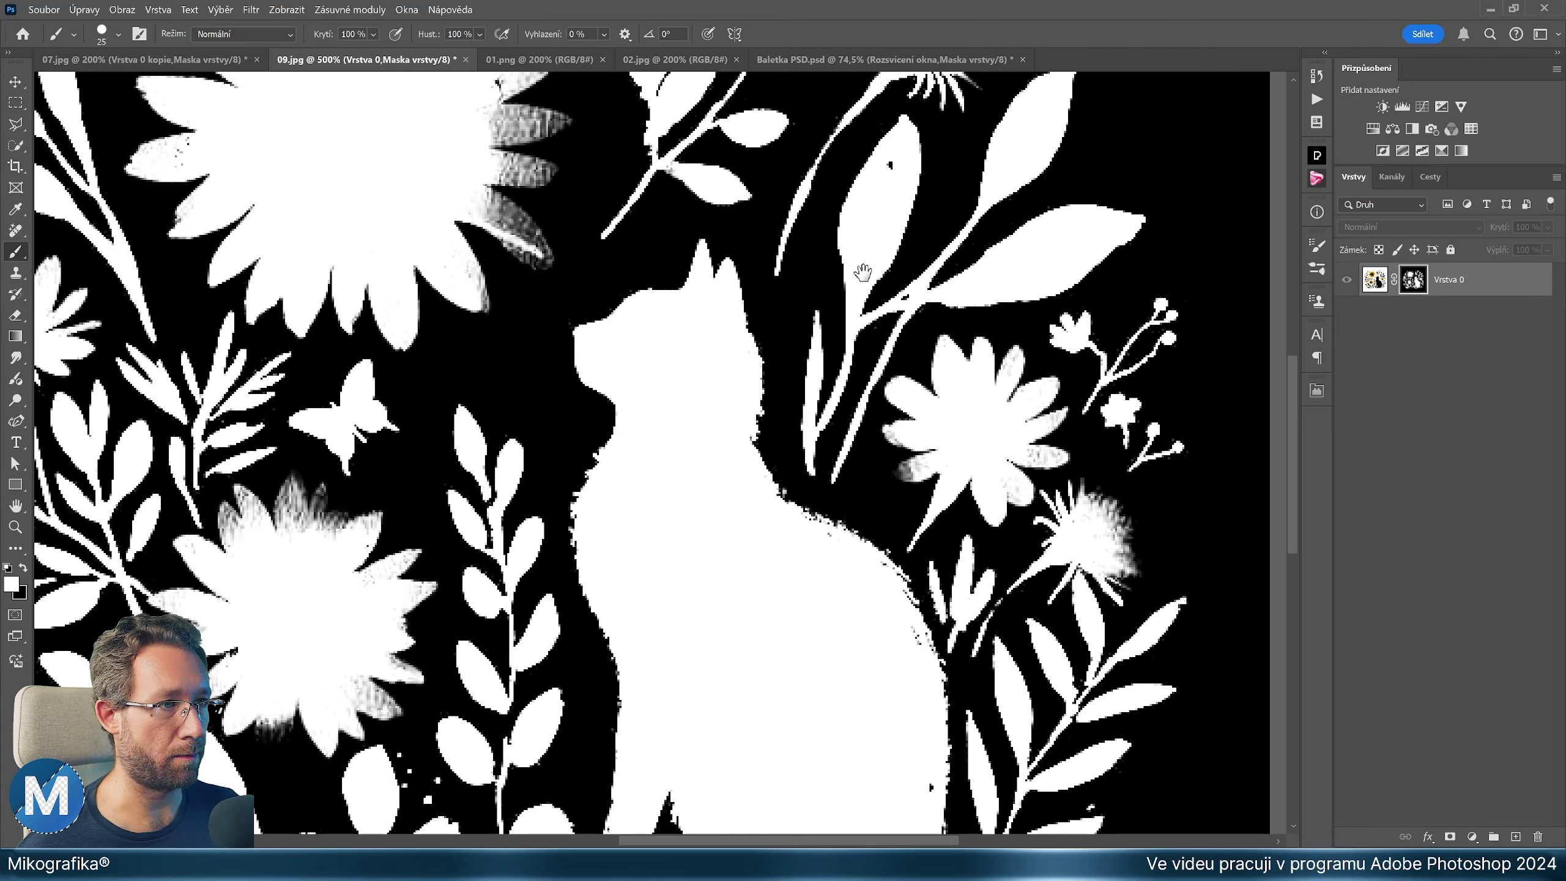
scroll(894, 466, "up", 2)
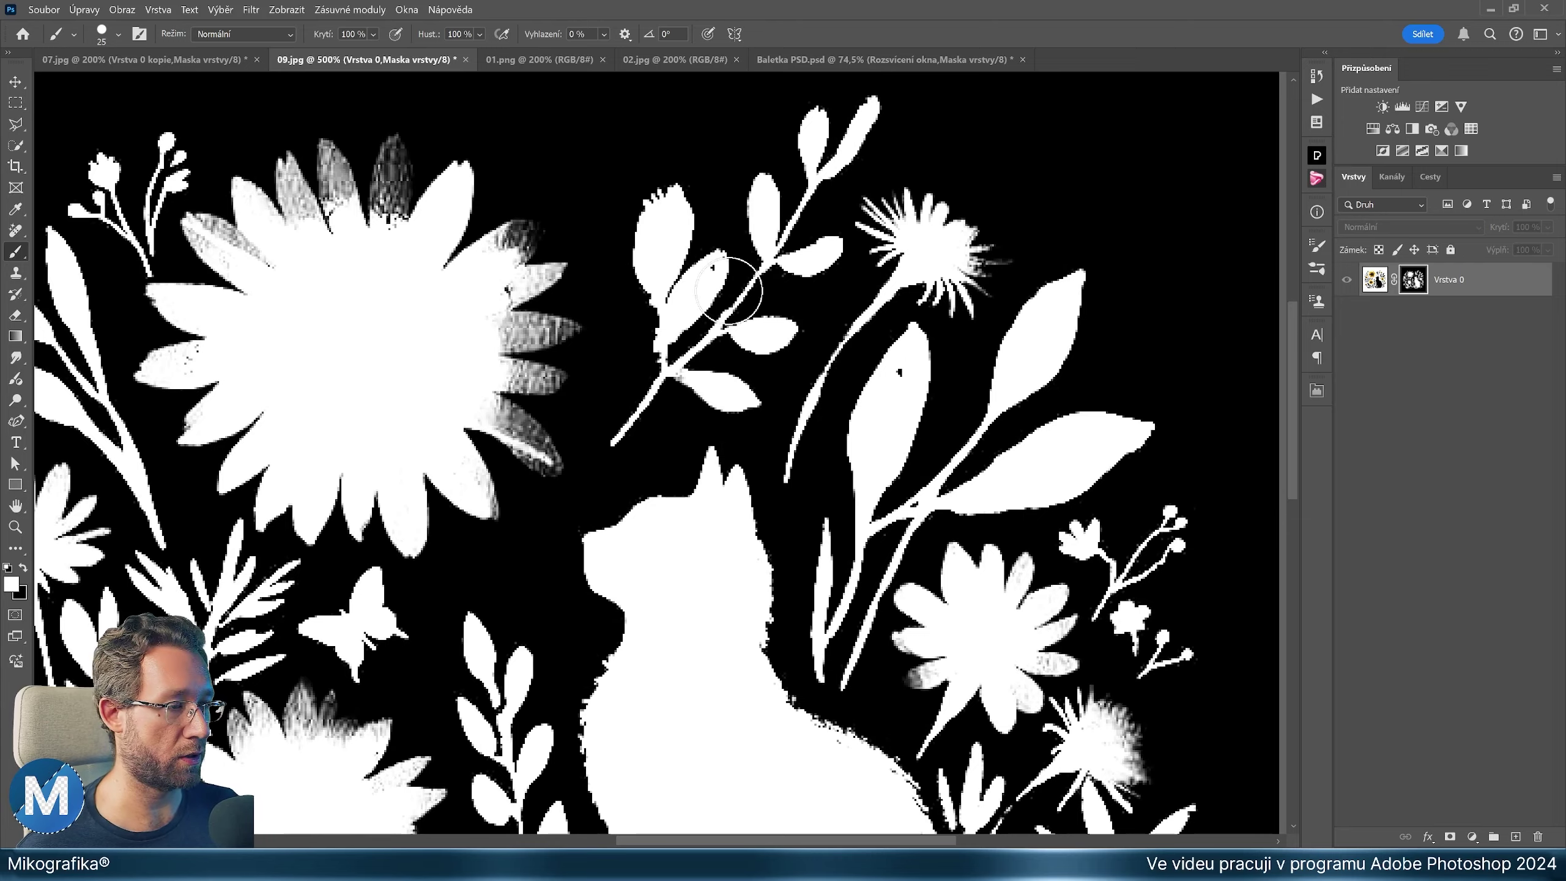
mouse_move(702, 272)
left_mouse_down()
mouse_move(988, 277)
mouse_move(961, 129)
left_mouse_up()
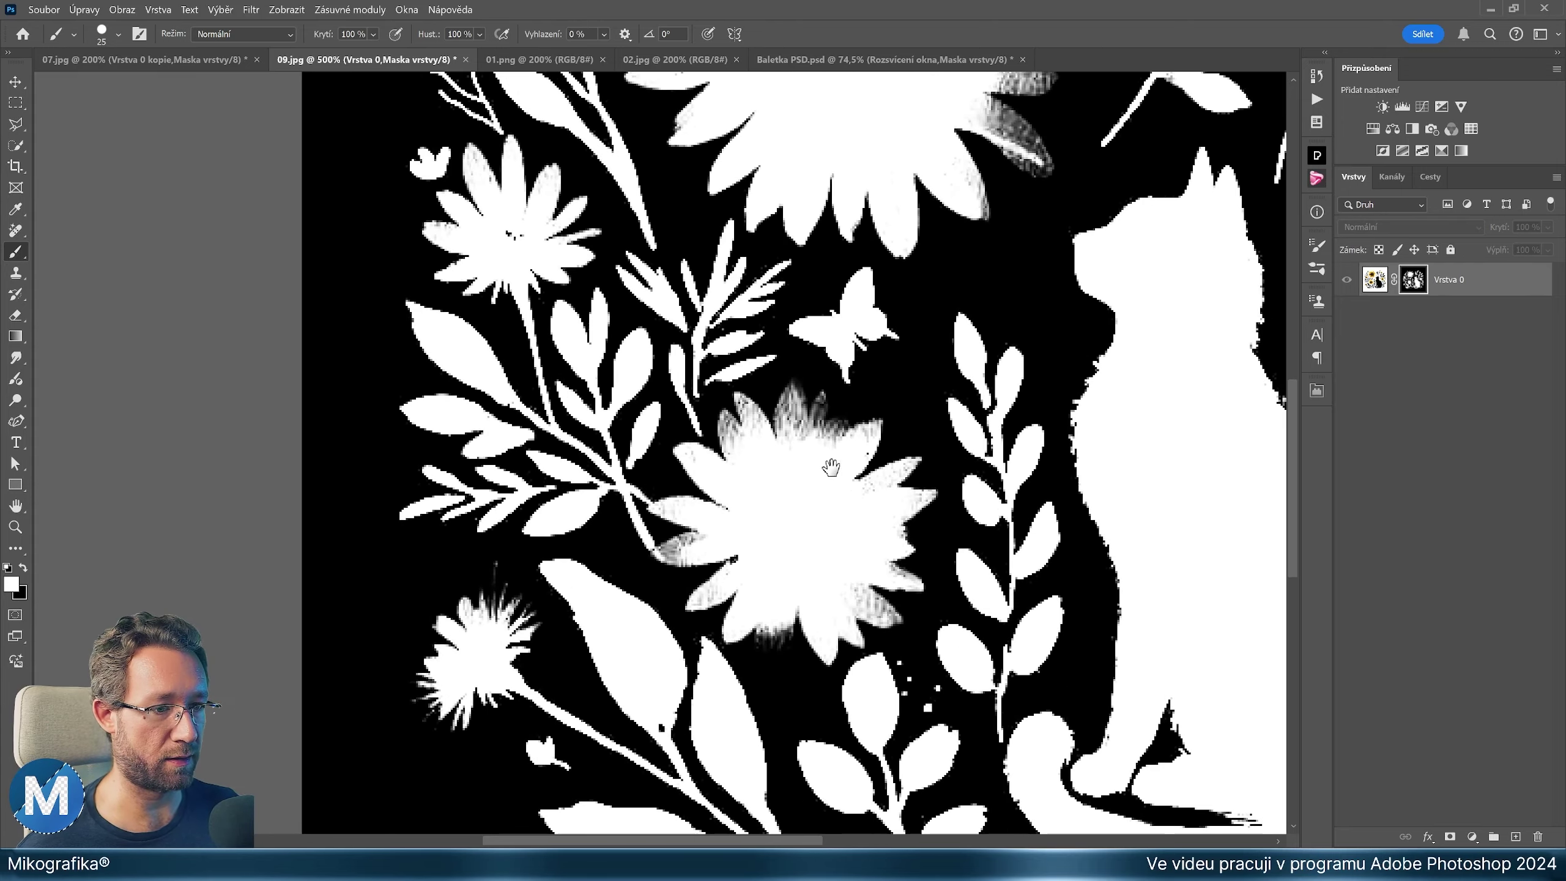
key("ctrl+minus")
key("ctrl+minus")
key("ctrl+minus")
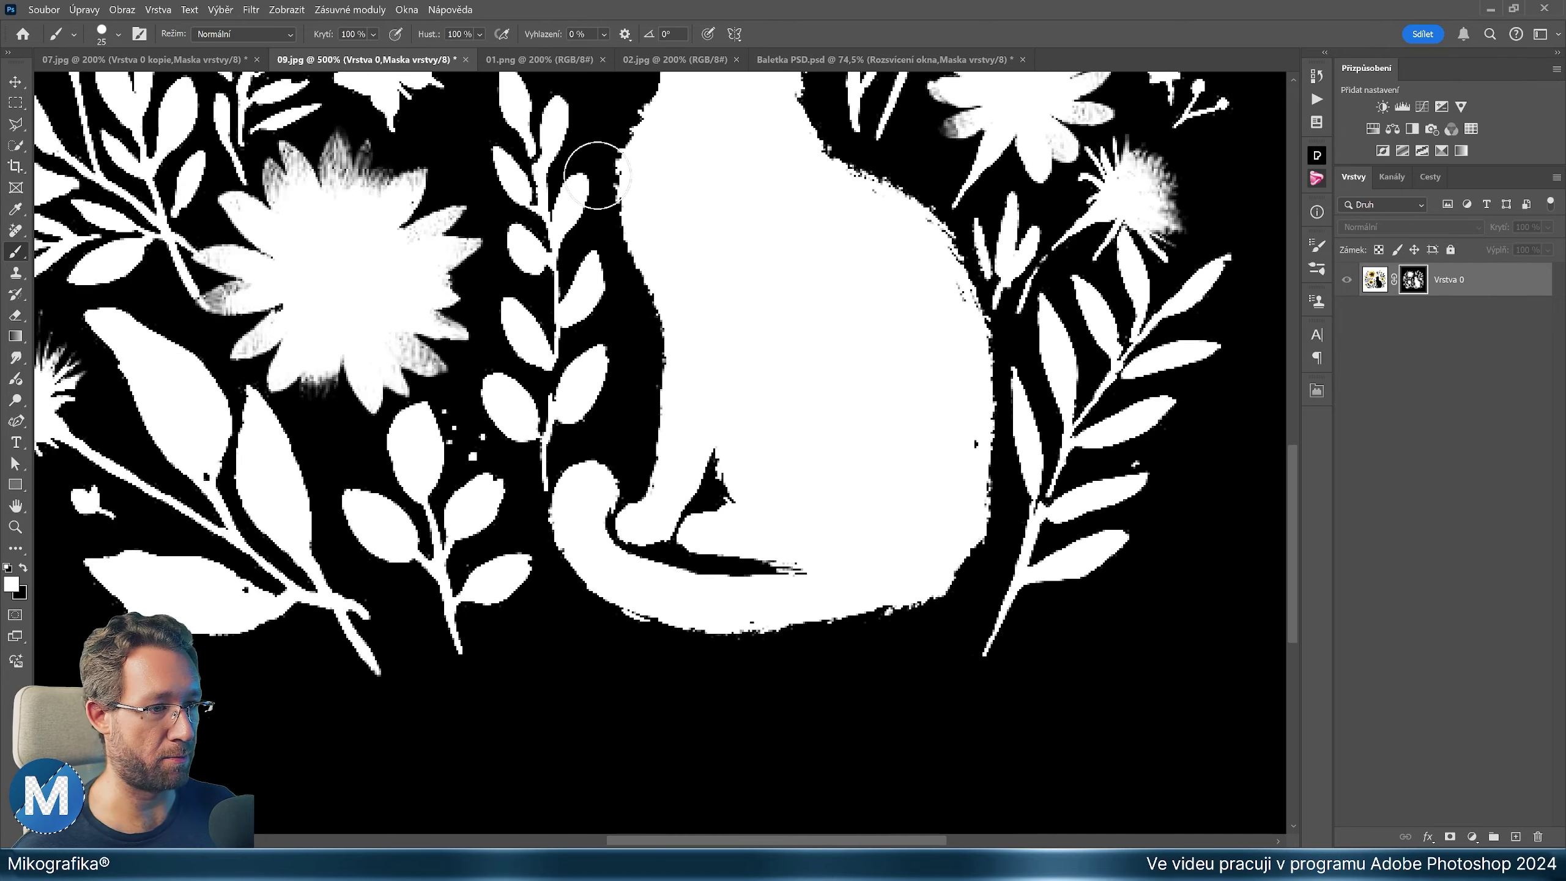
key("h")
key("ctrl+0")
left_click(1412, 283, "alt")
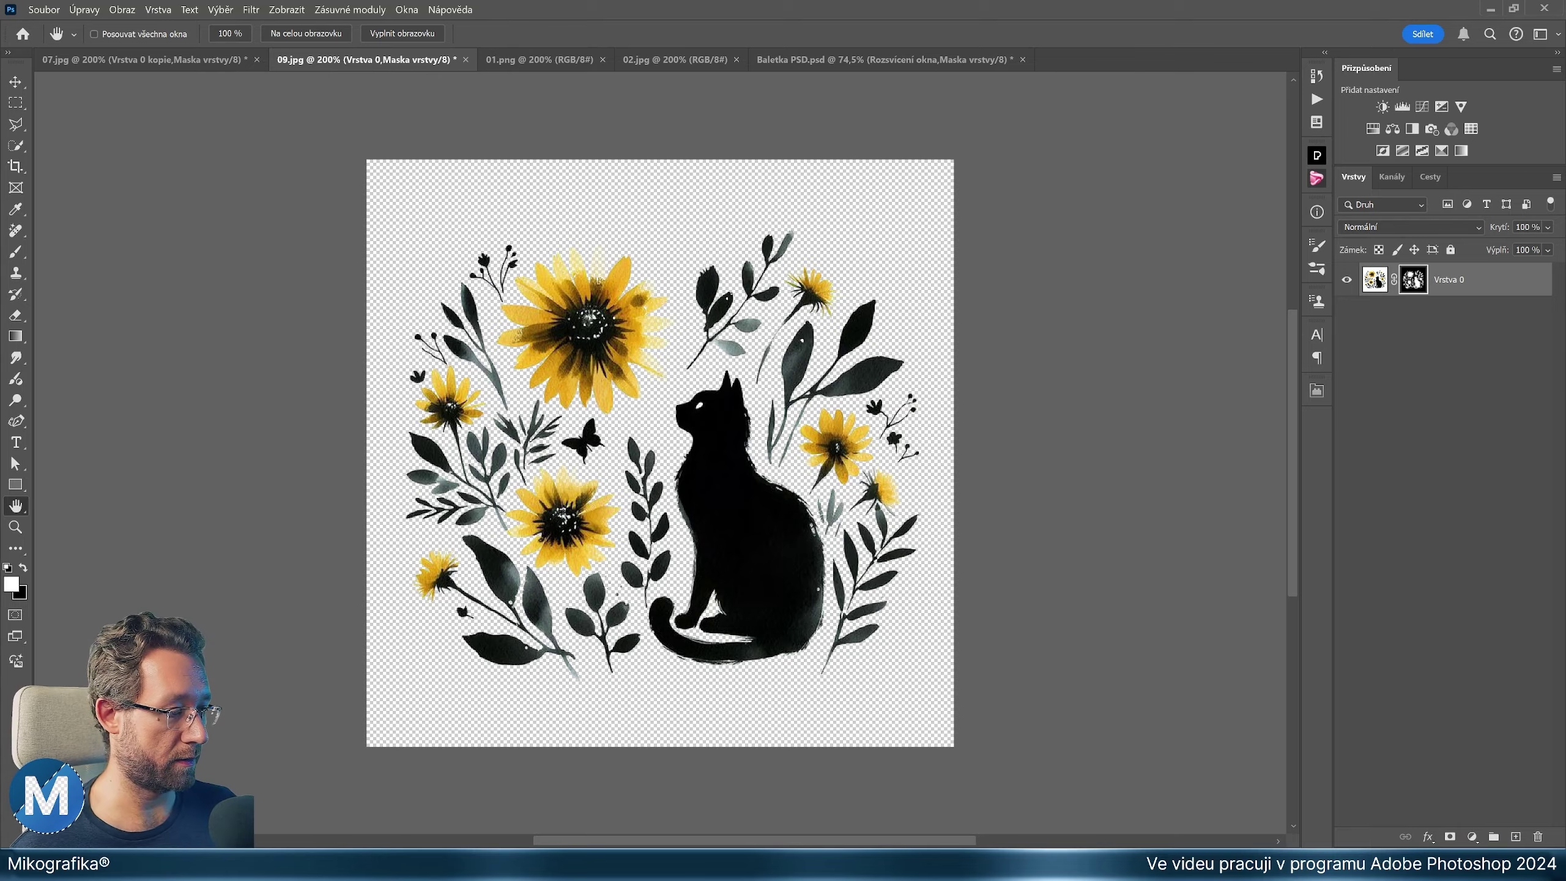
Place the pozadí2 watercolour from Bridge into the cat image
key("ctrl+alt+o")
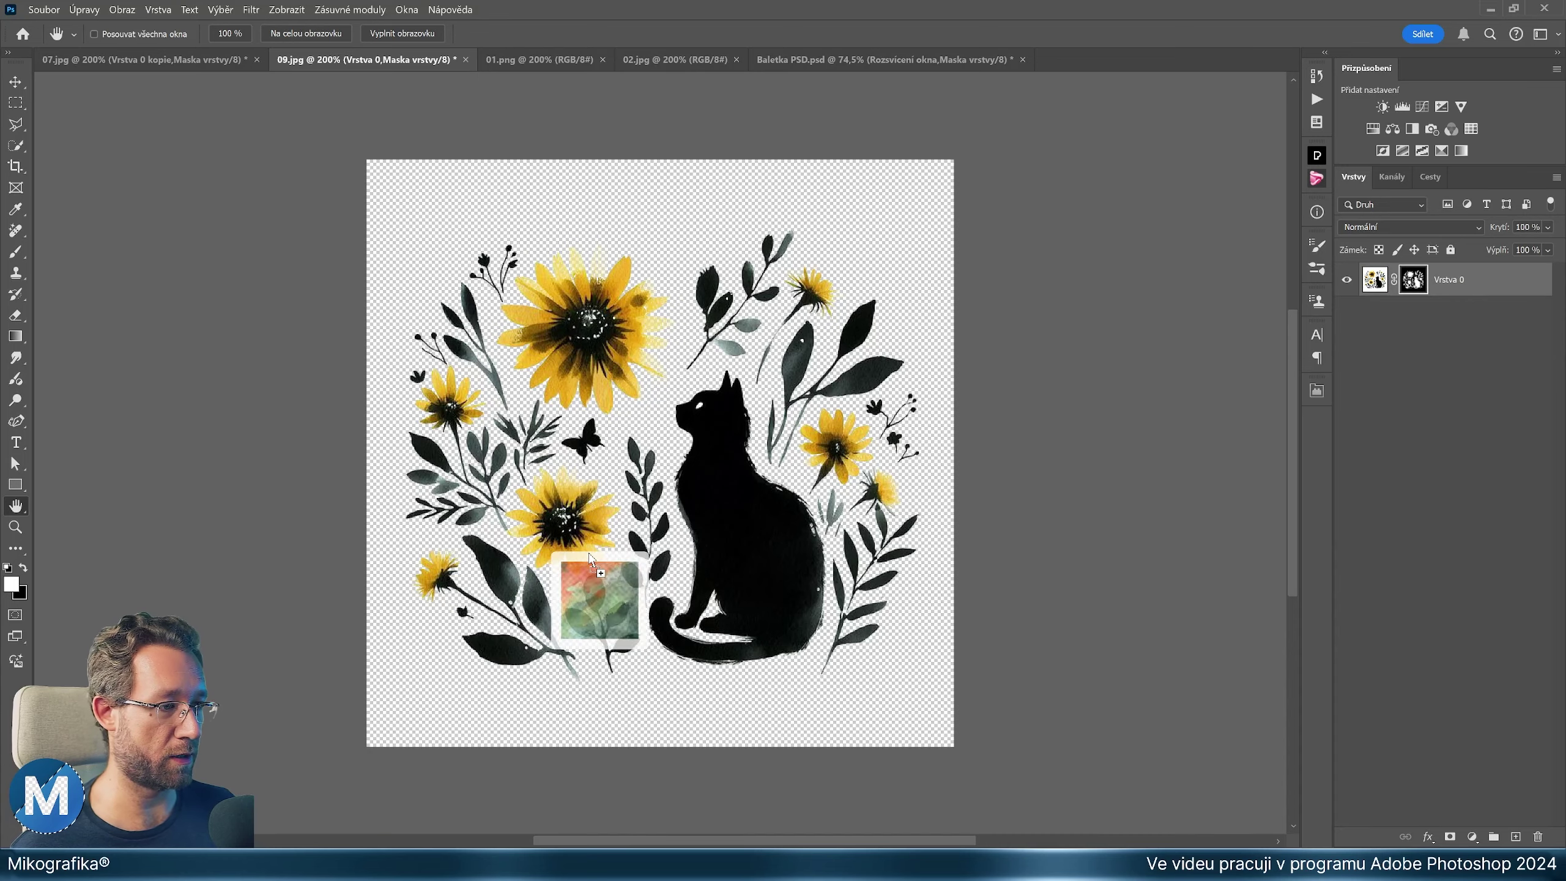
left_click_drag(675, 613, 597, 542)
key("Return")
Move pozadí2 beneath the cat layer, inspect the edges, and target Vrstva 0's mask
key("ctrl+bracketleft")
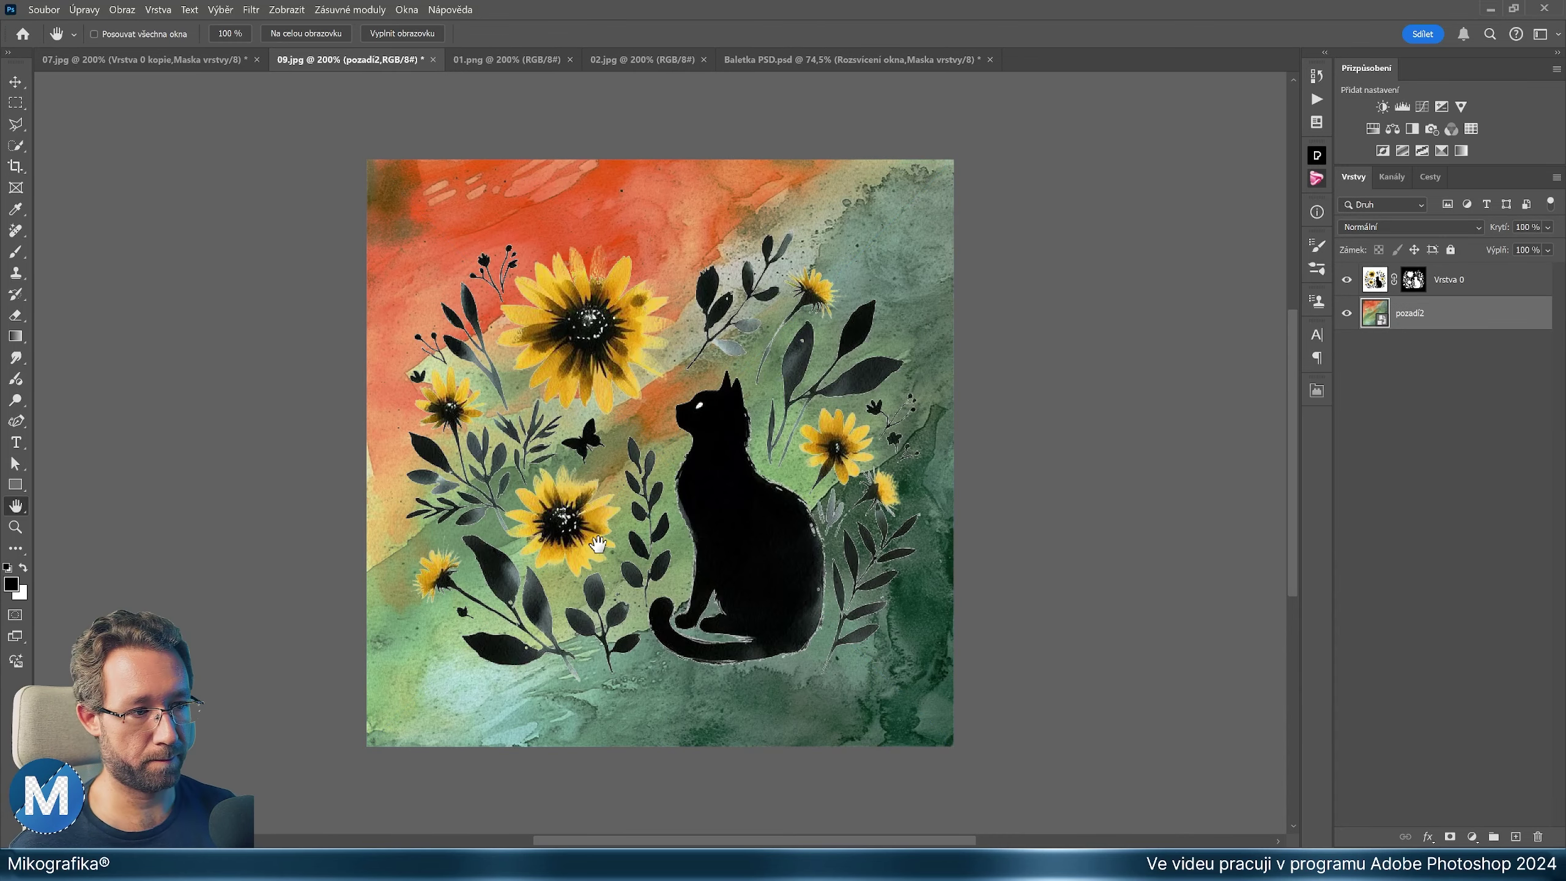
scroll(735, 392, "up", 3)
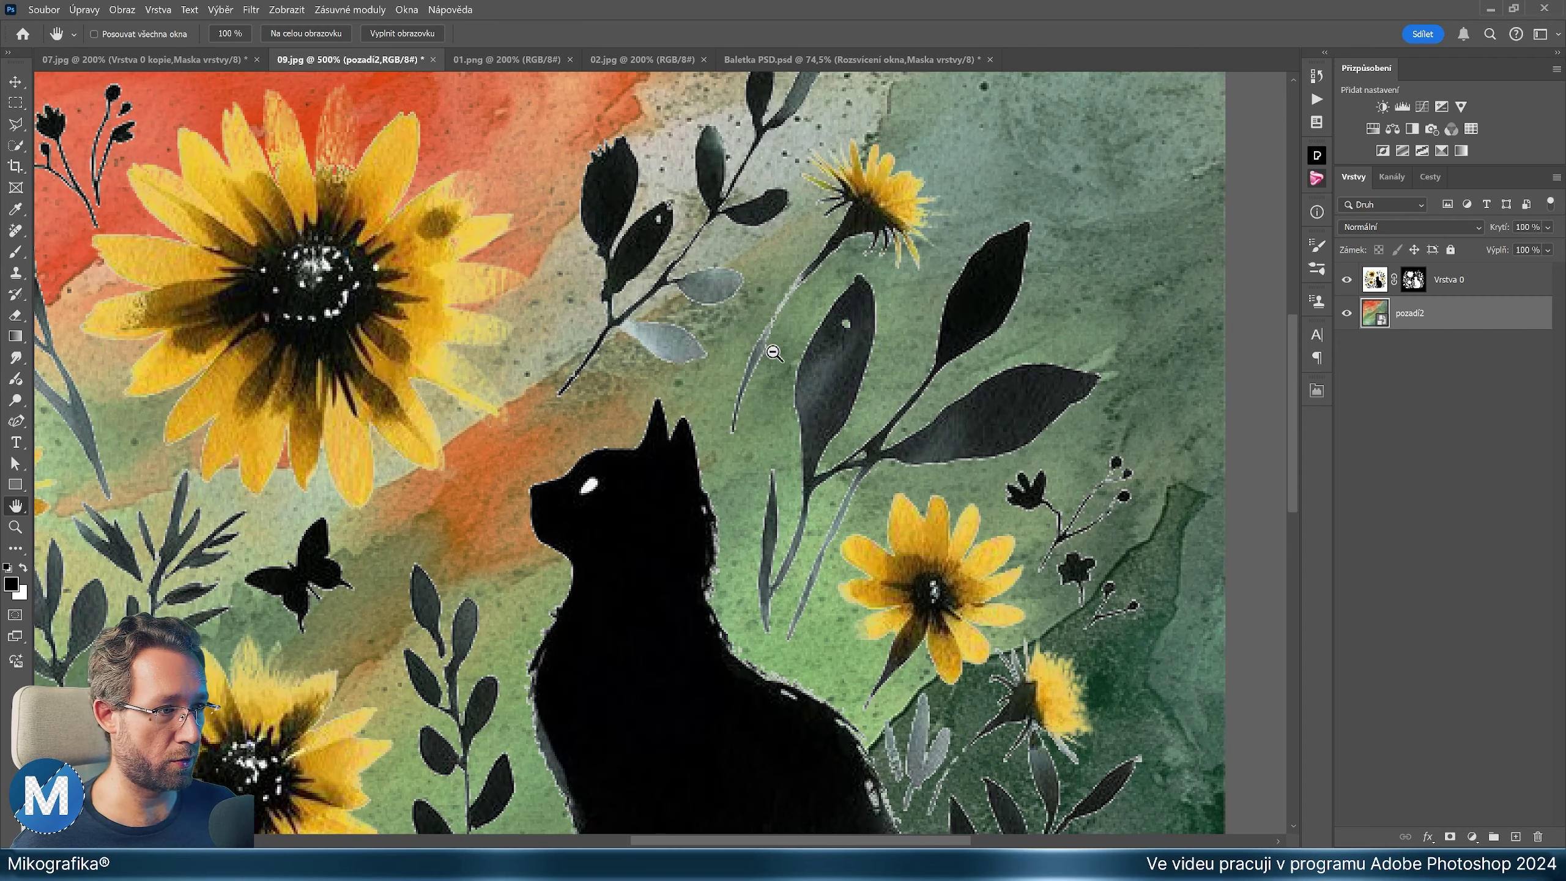
scroll(307, 288, "down", 2)
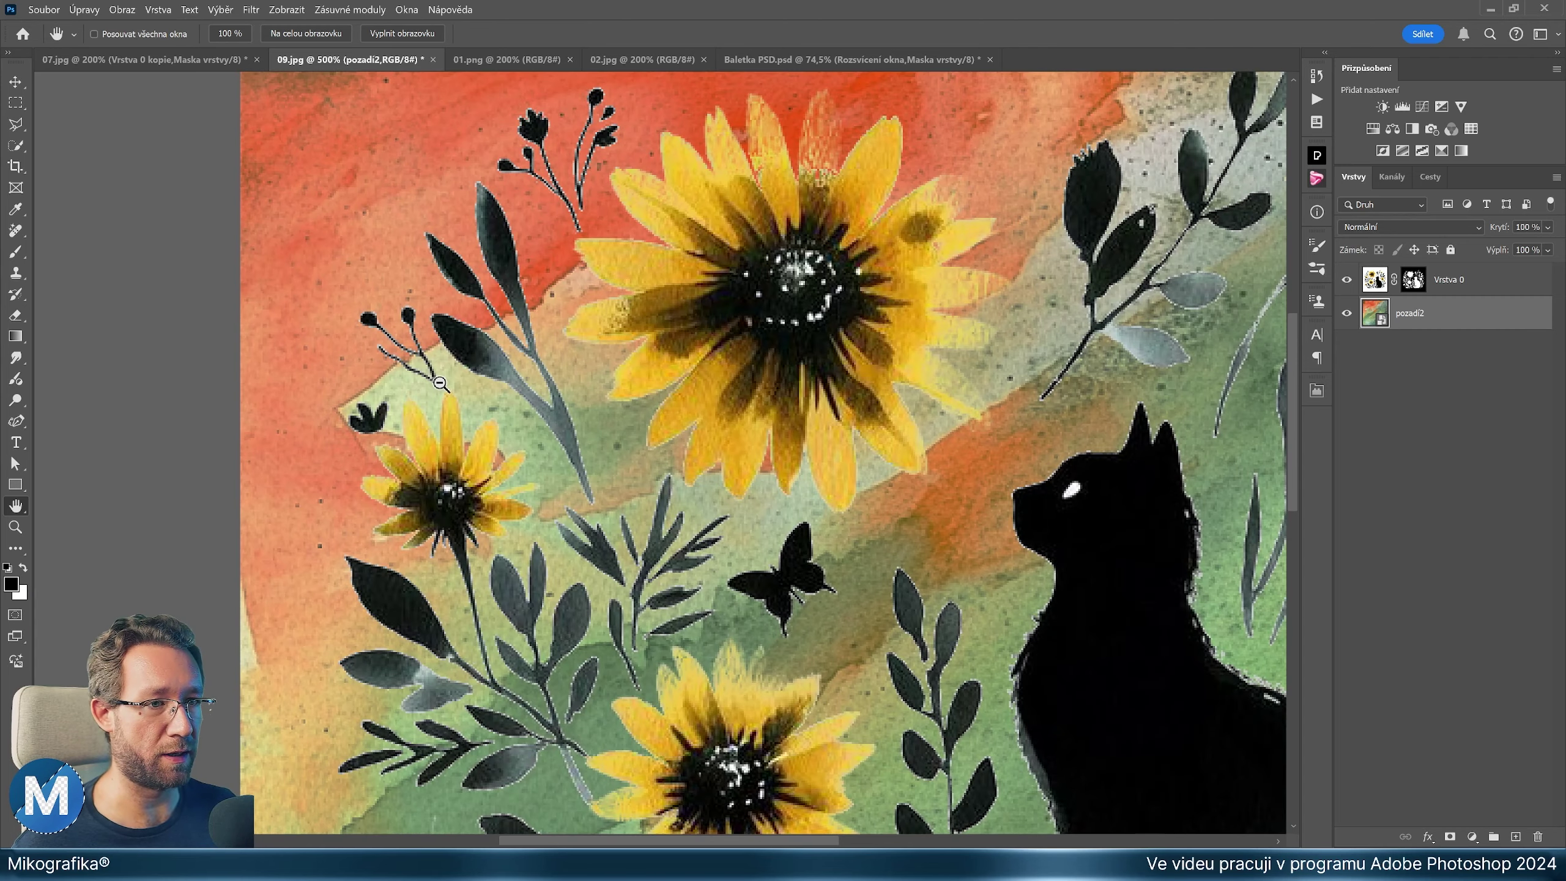
scroll(439, 383, "down", 1)
scroll(595, 381, "down", 1)
scroll(596, 380, "down", 1)
left_click_drag(1111, 486, 1029, 461)
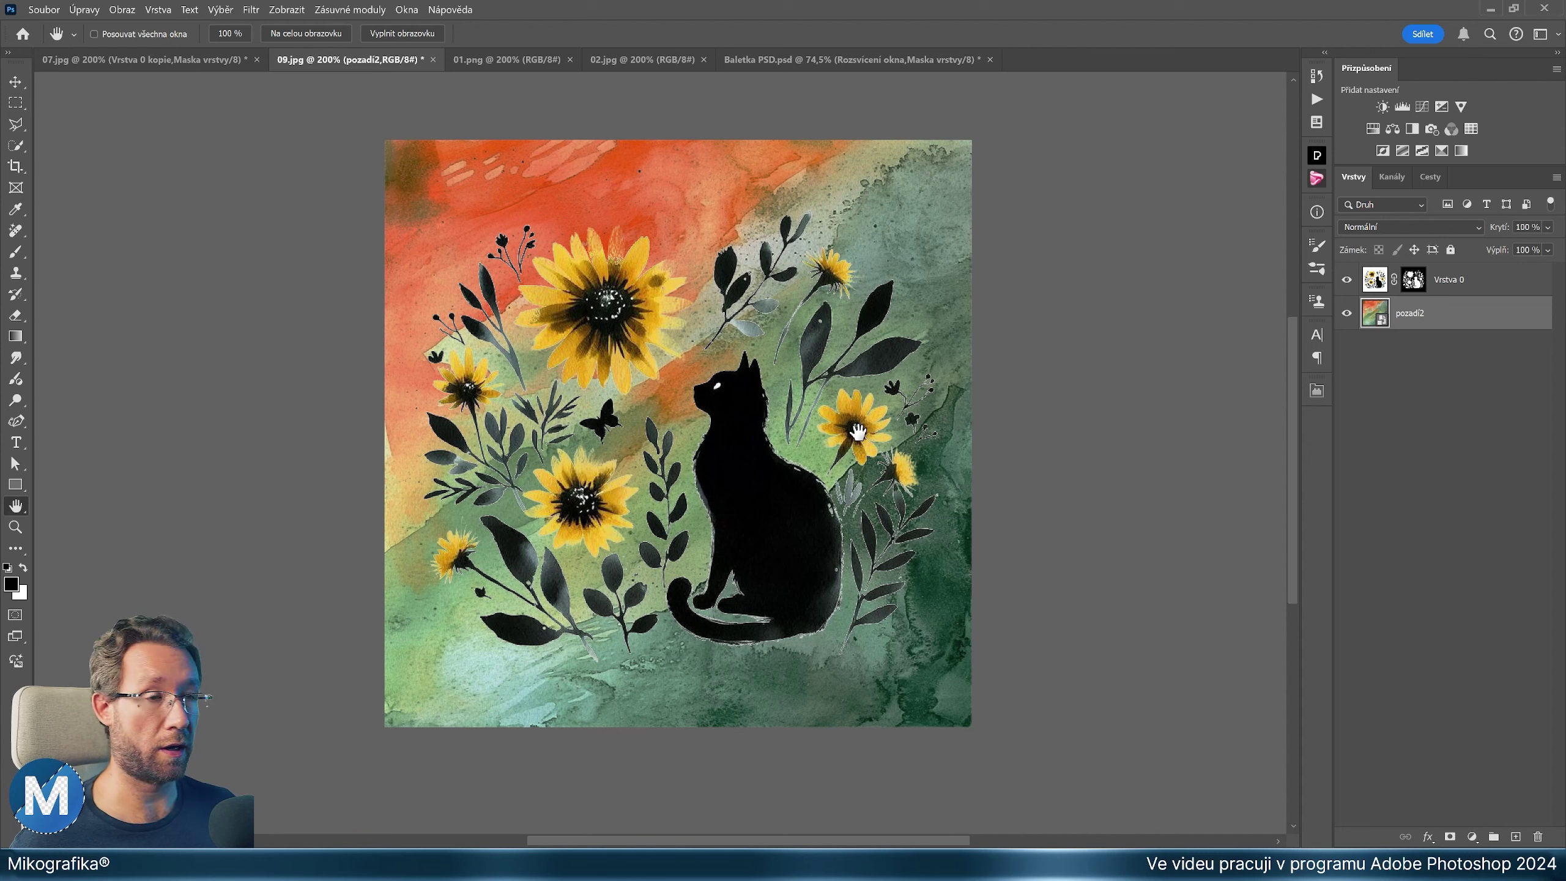
left_click(1413, 282)
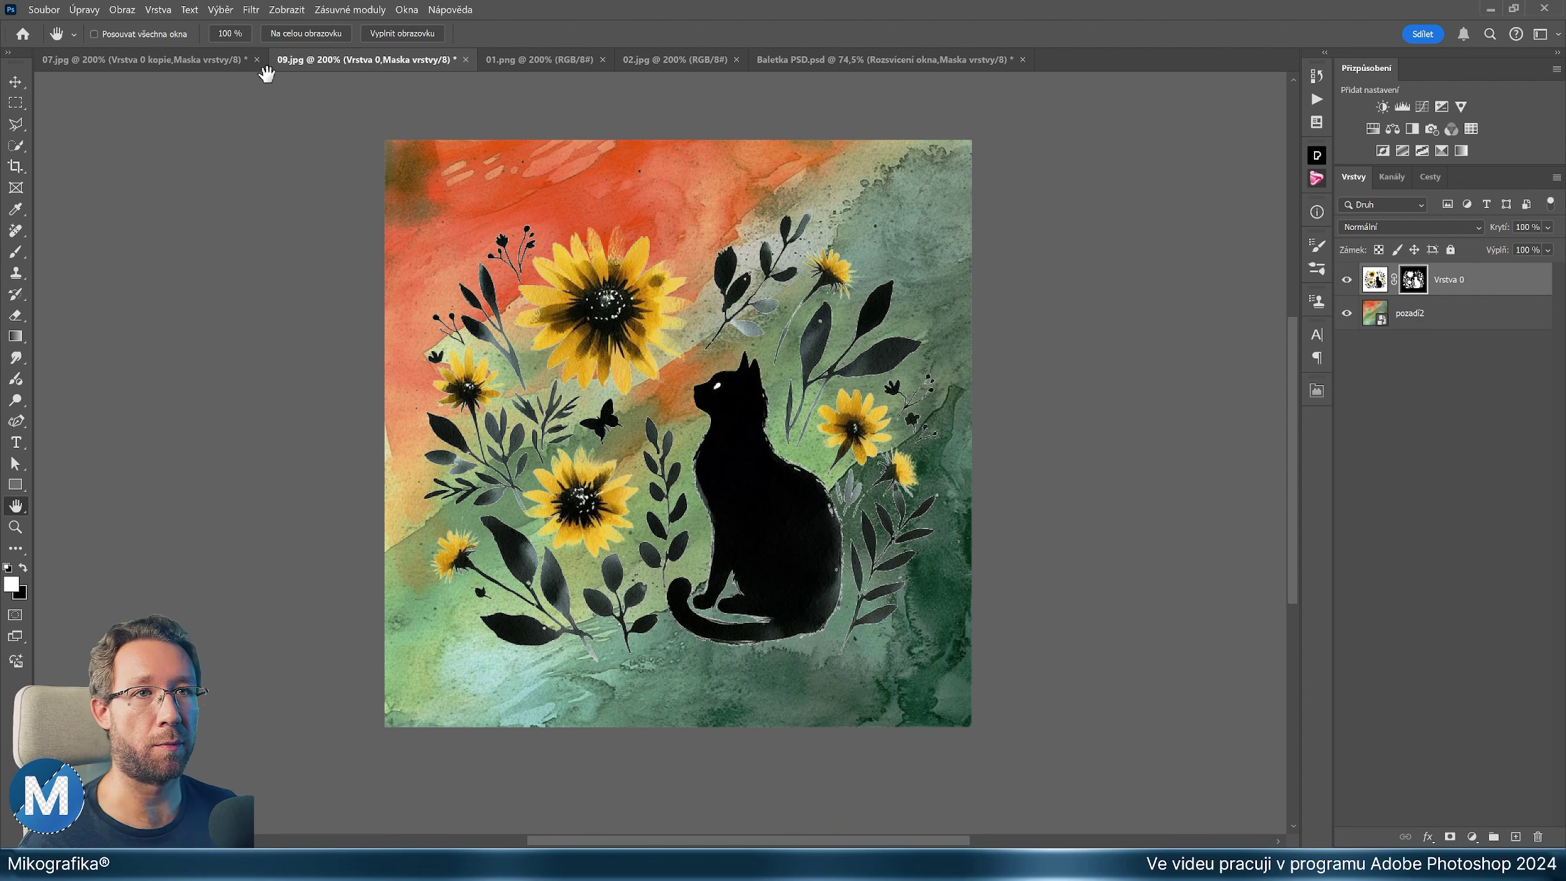
In Select and Mask, enable Decontaminate Colors and compare edges at 300%
left_click(221, 10)
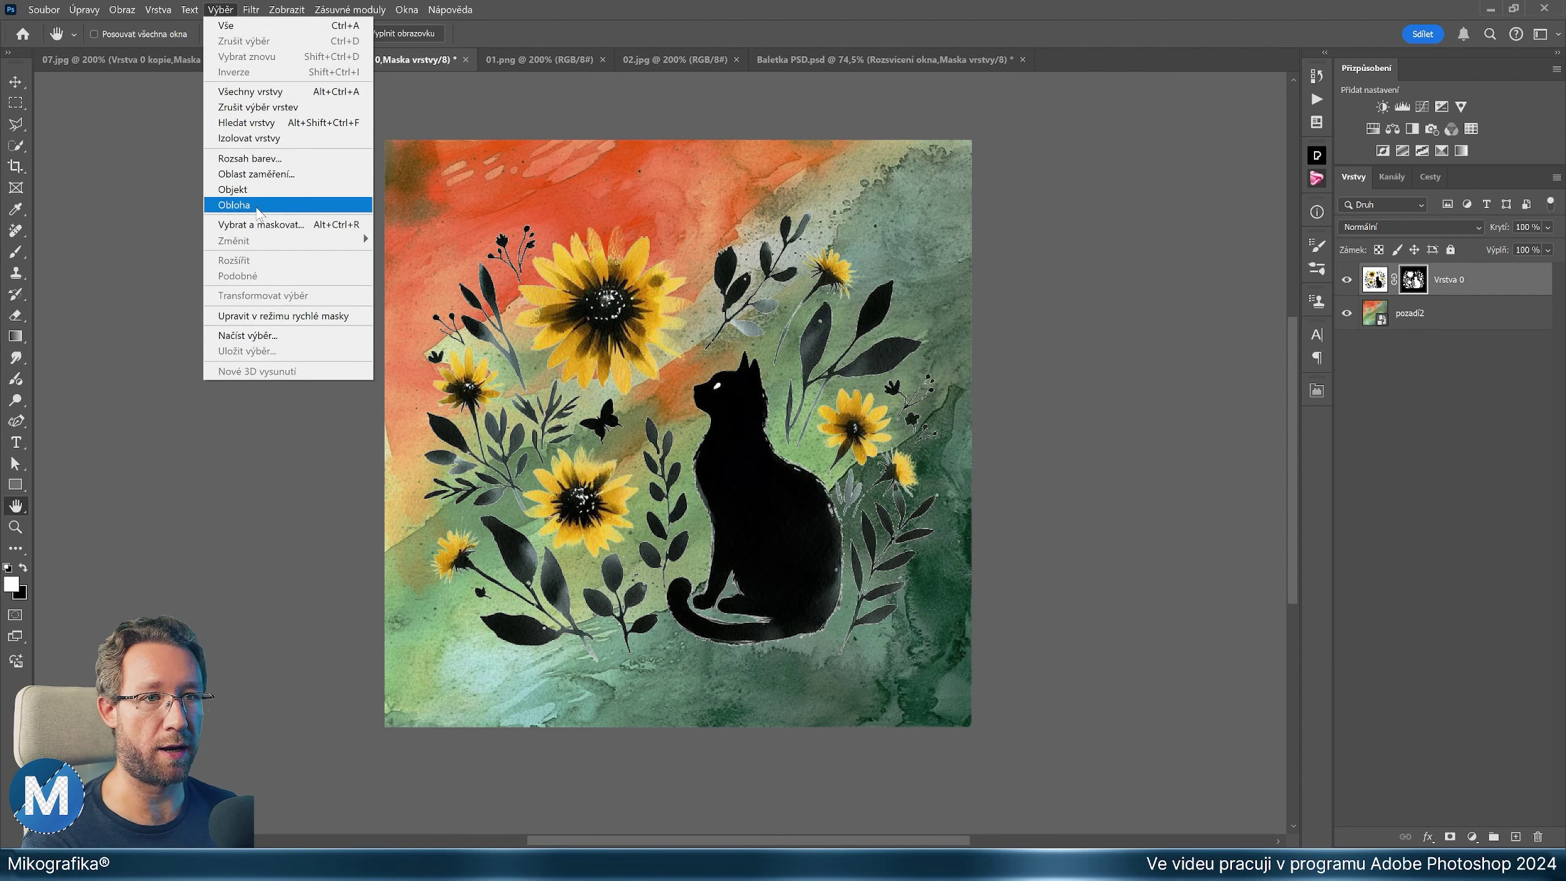
left_click(310, 227)
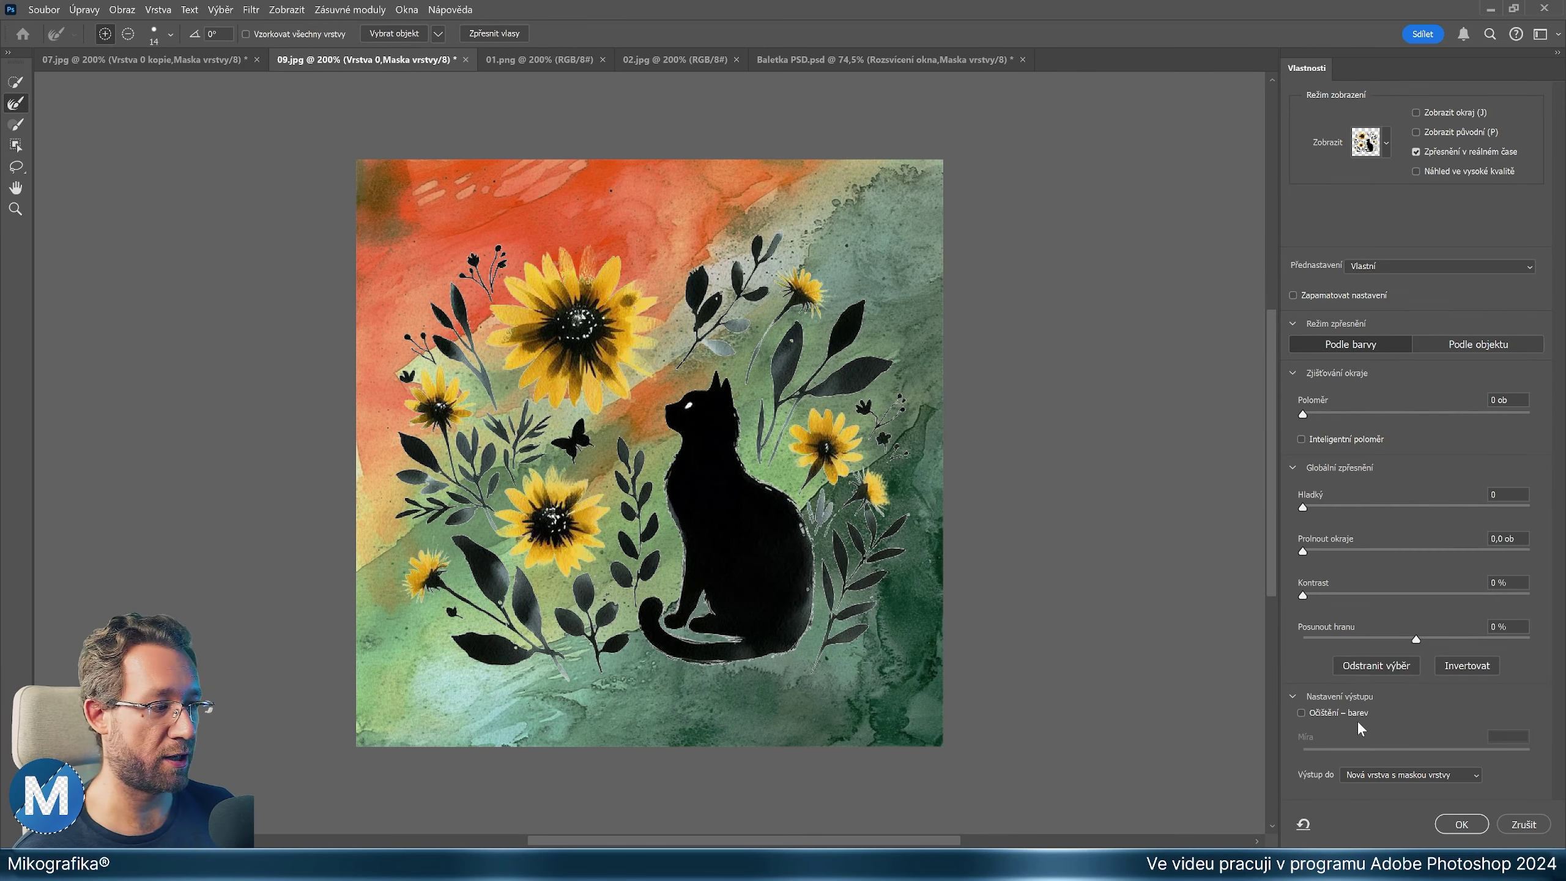
left_click(1302, 714)
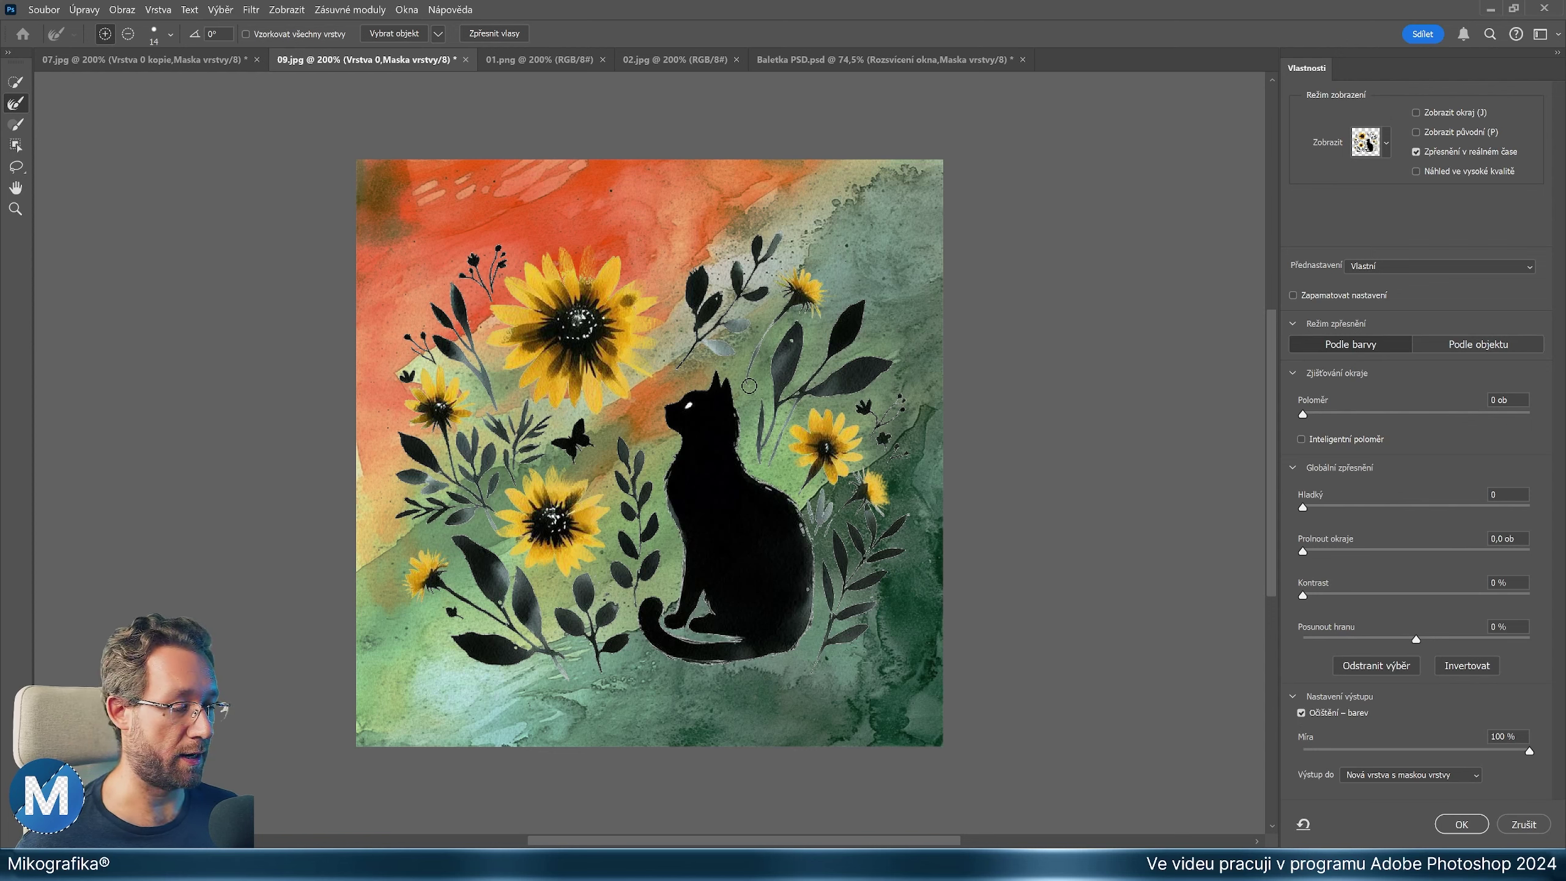
key("ctrl+plus")
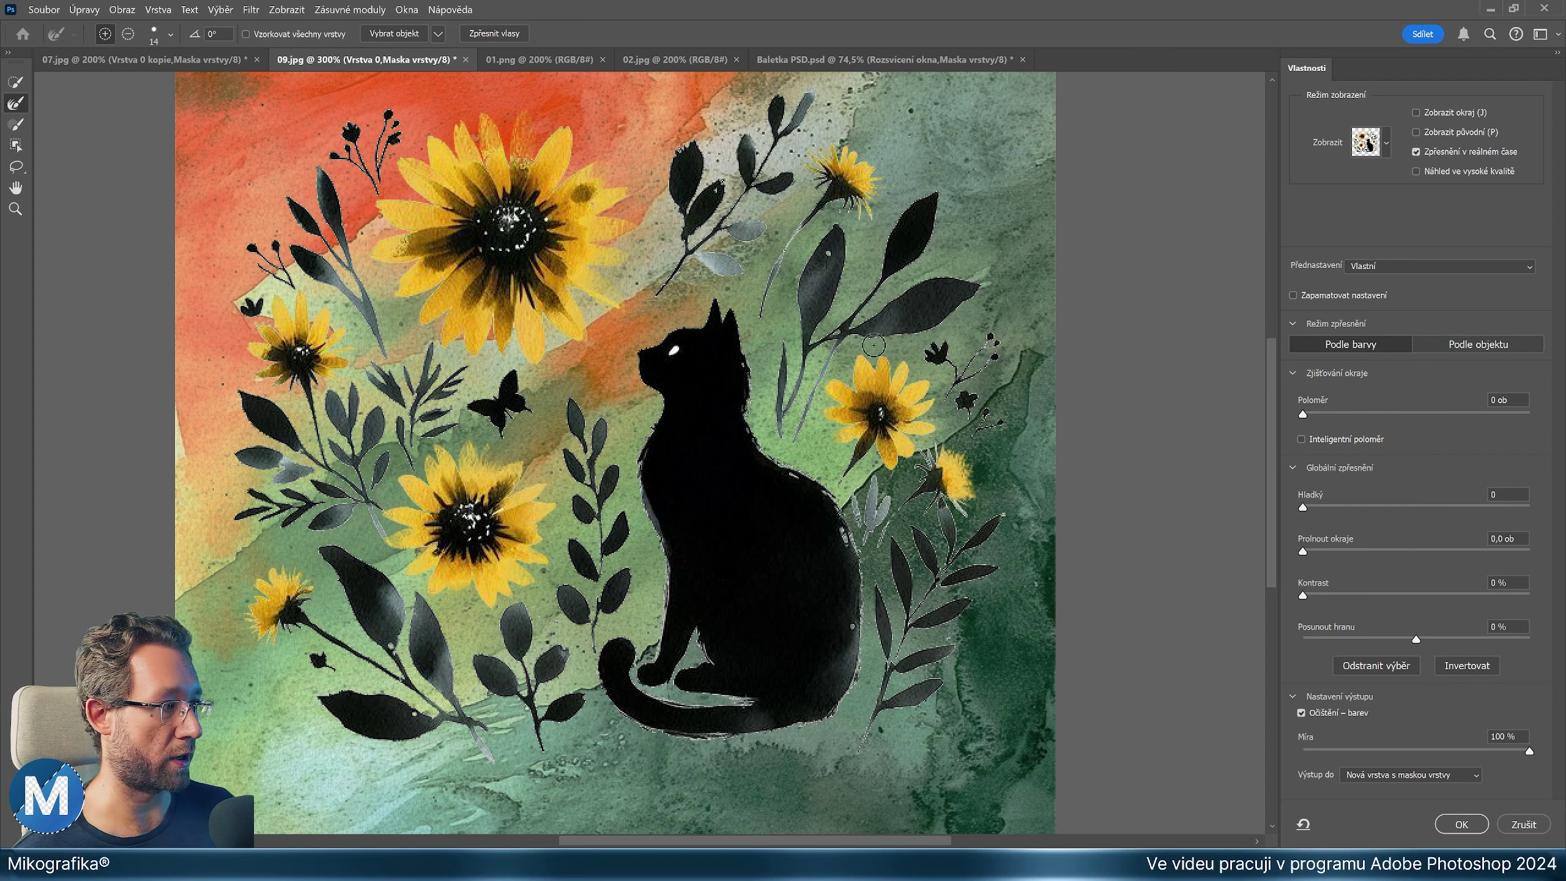
left_click(1302, 713)
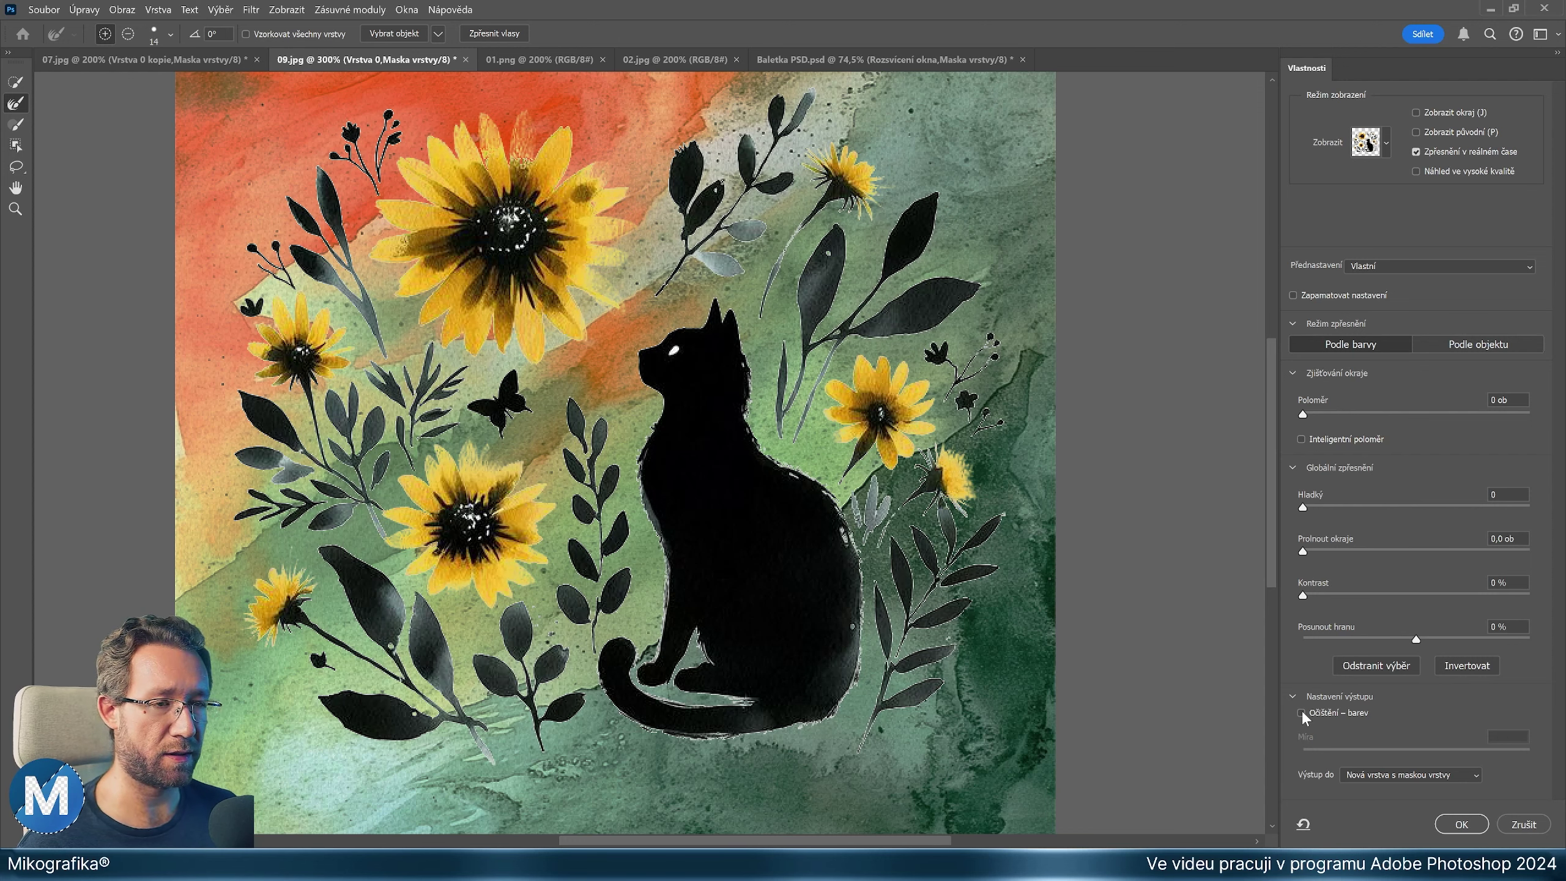
left_click(1301, 713)
left_click(1302, 713)
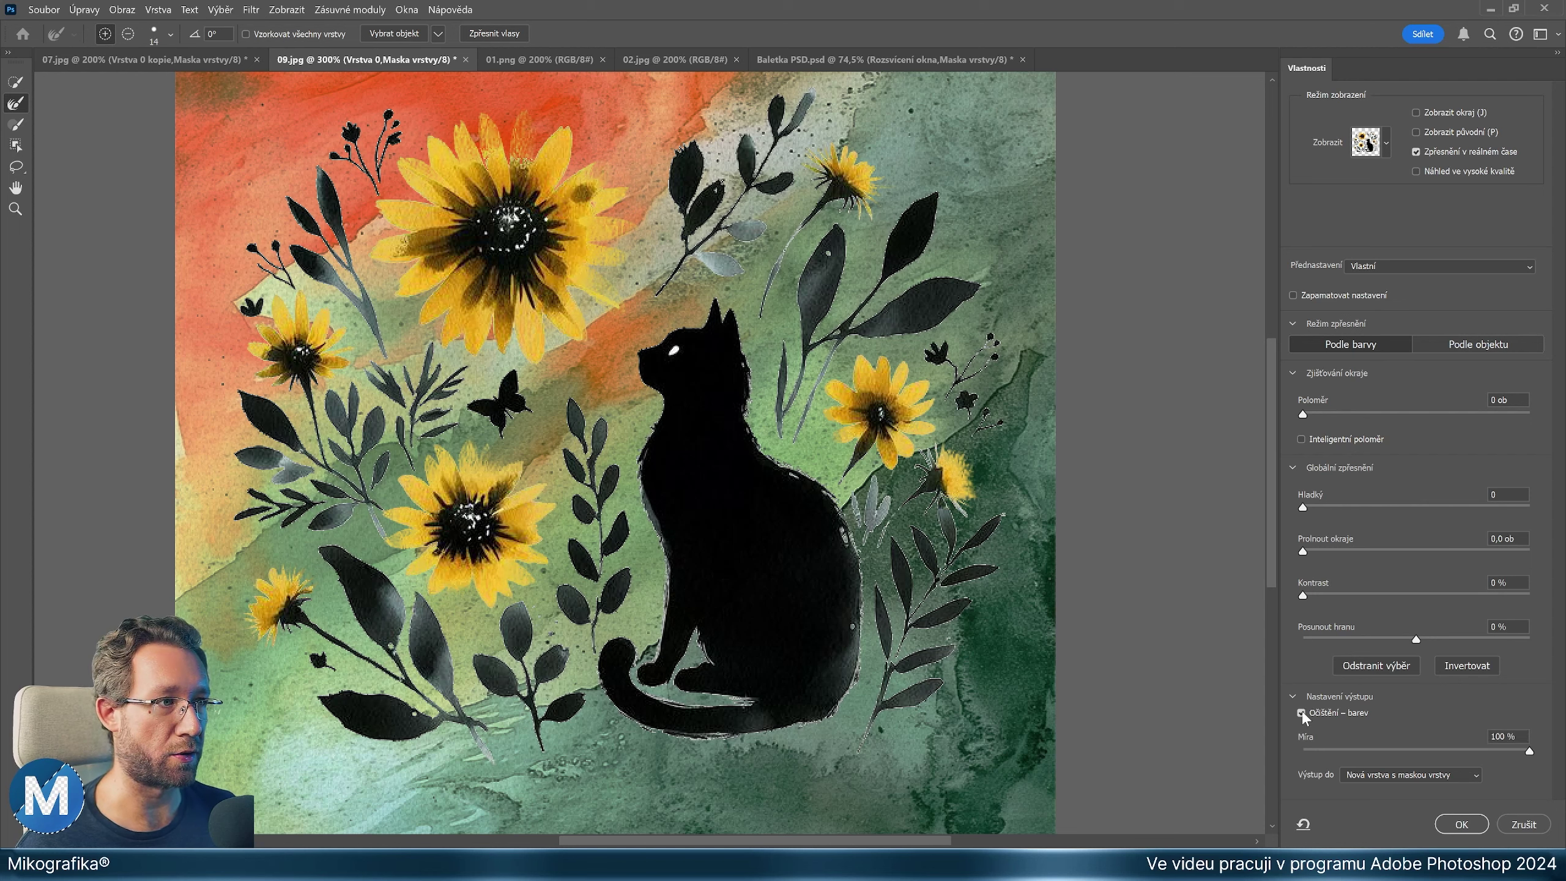
left_click(1301, 712)
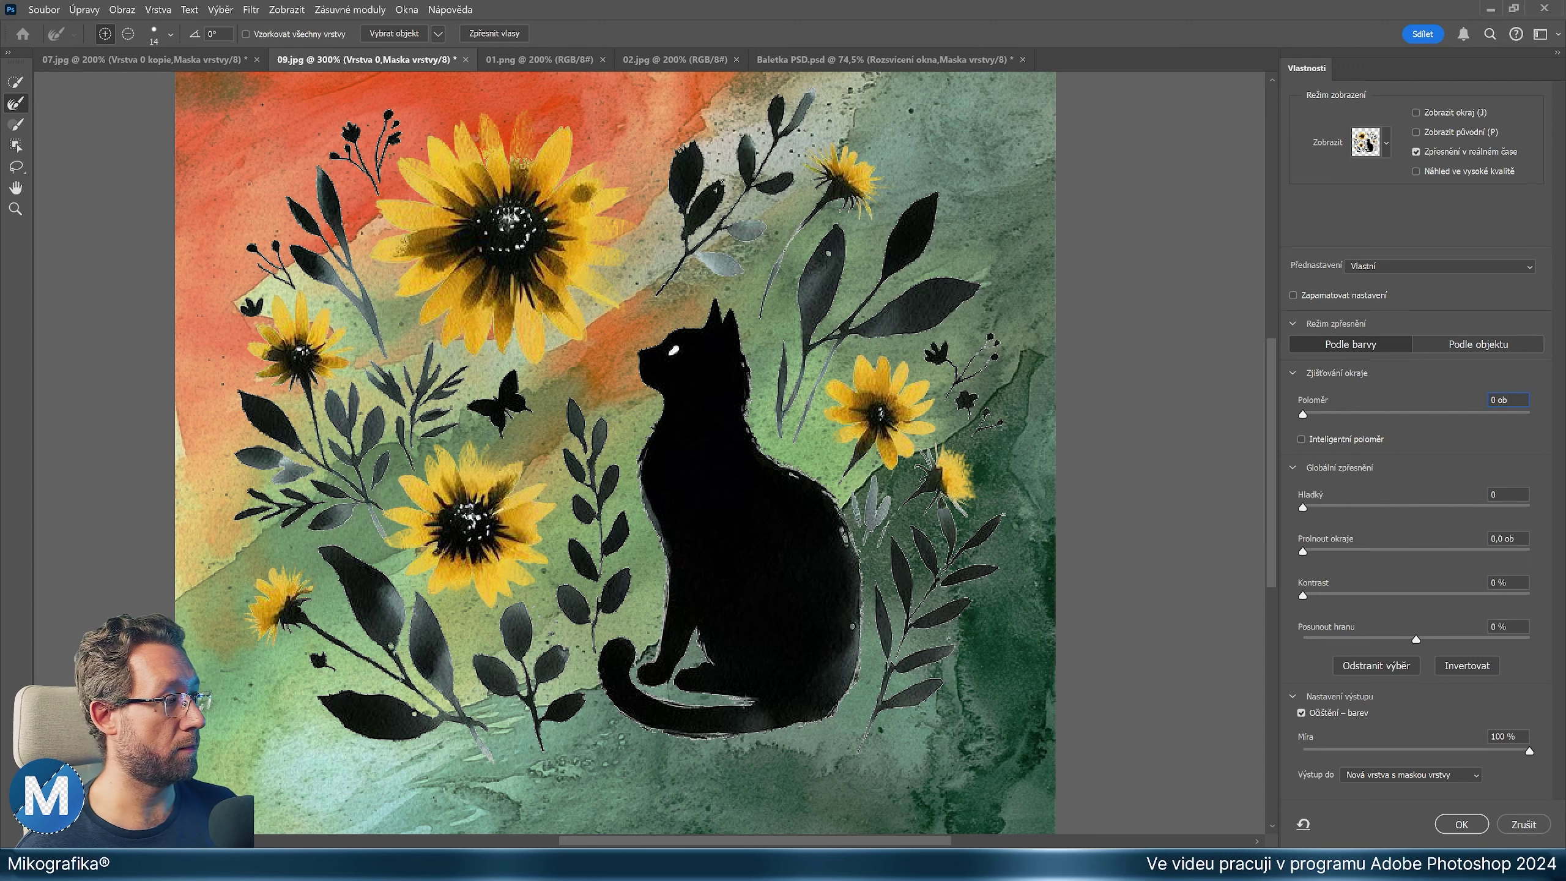
type("1")
Set the edge radius to 1 px, compare with the original, and output a masked layer
key("Return")
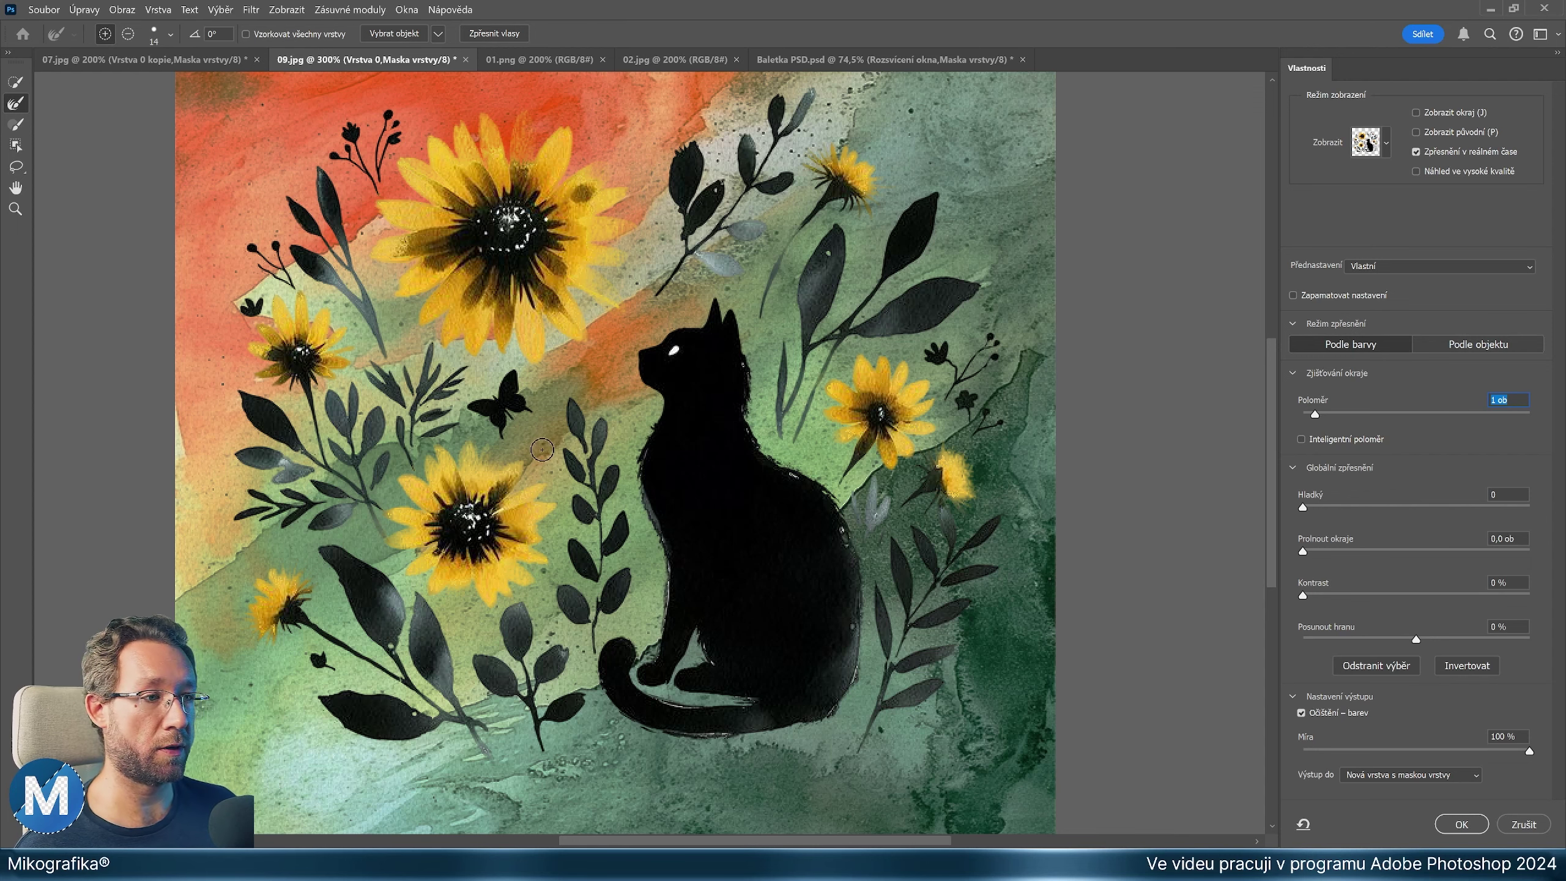
left_click(1538, 404)
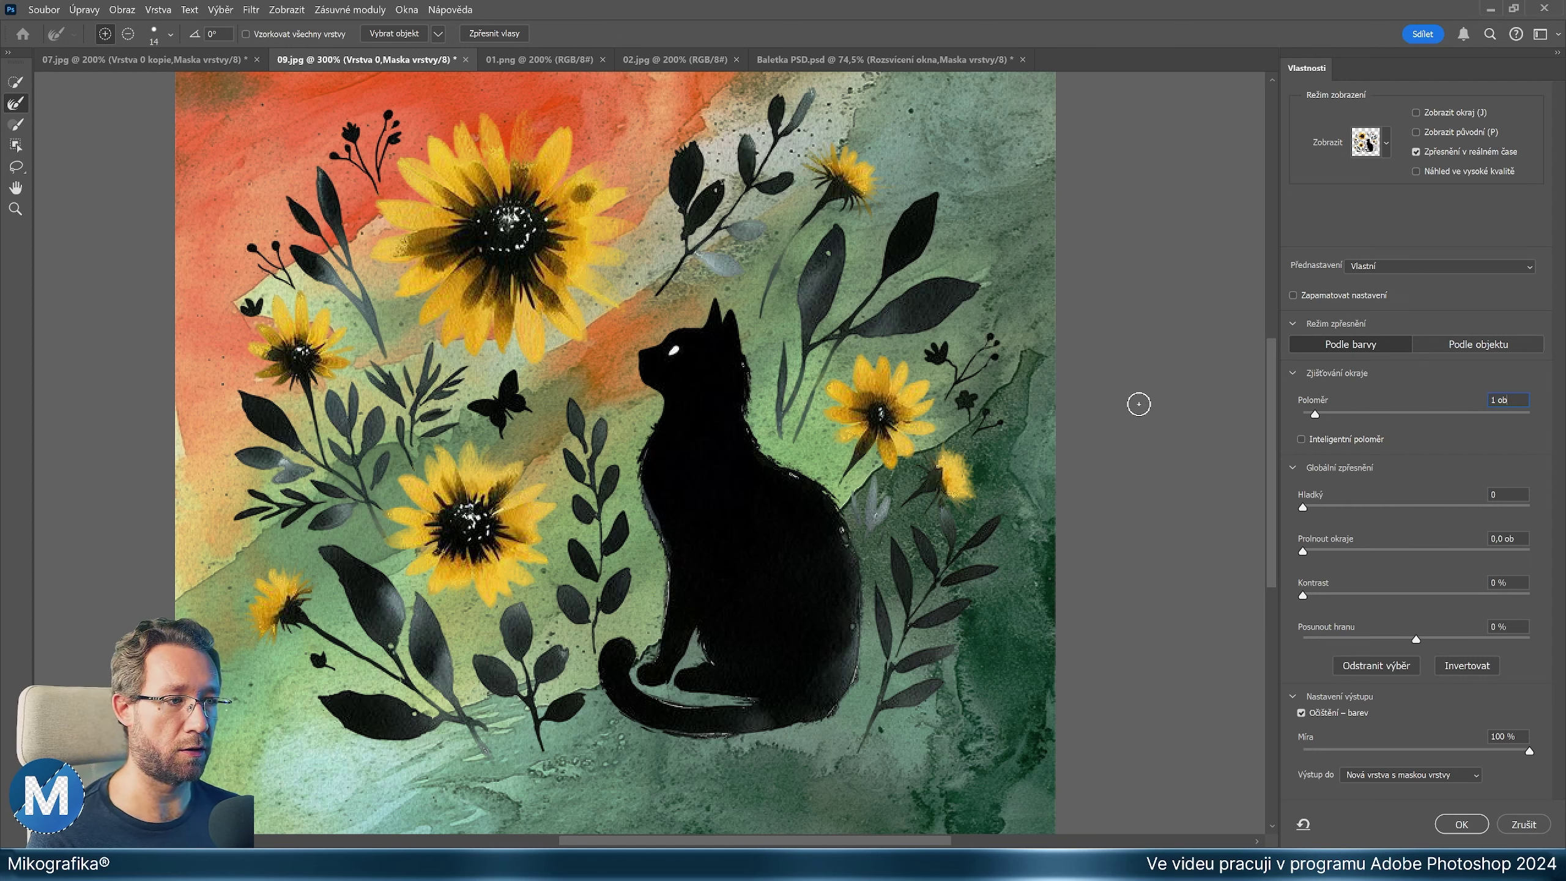
key("p")
key("p")
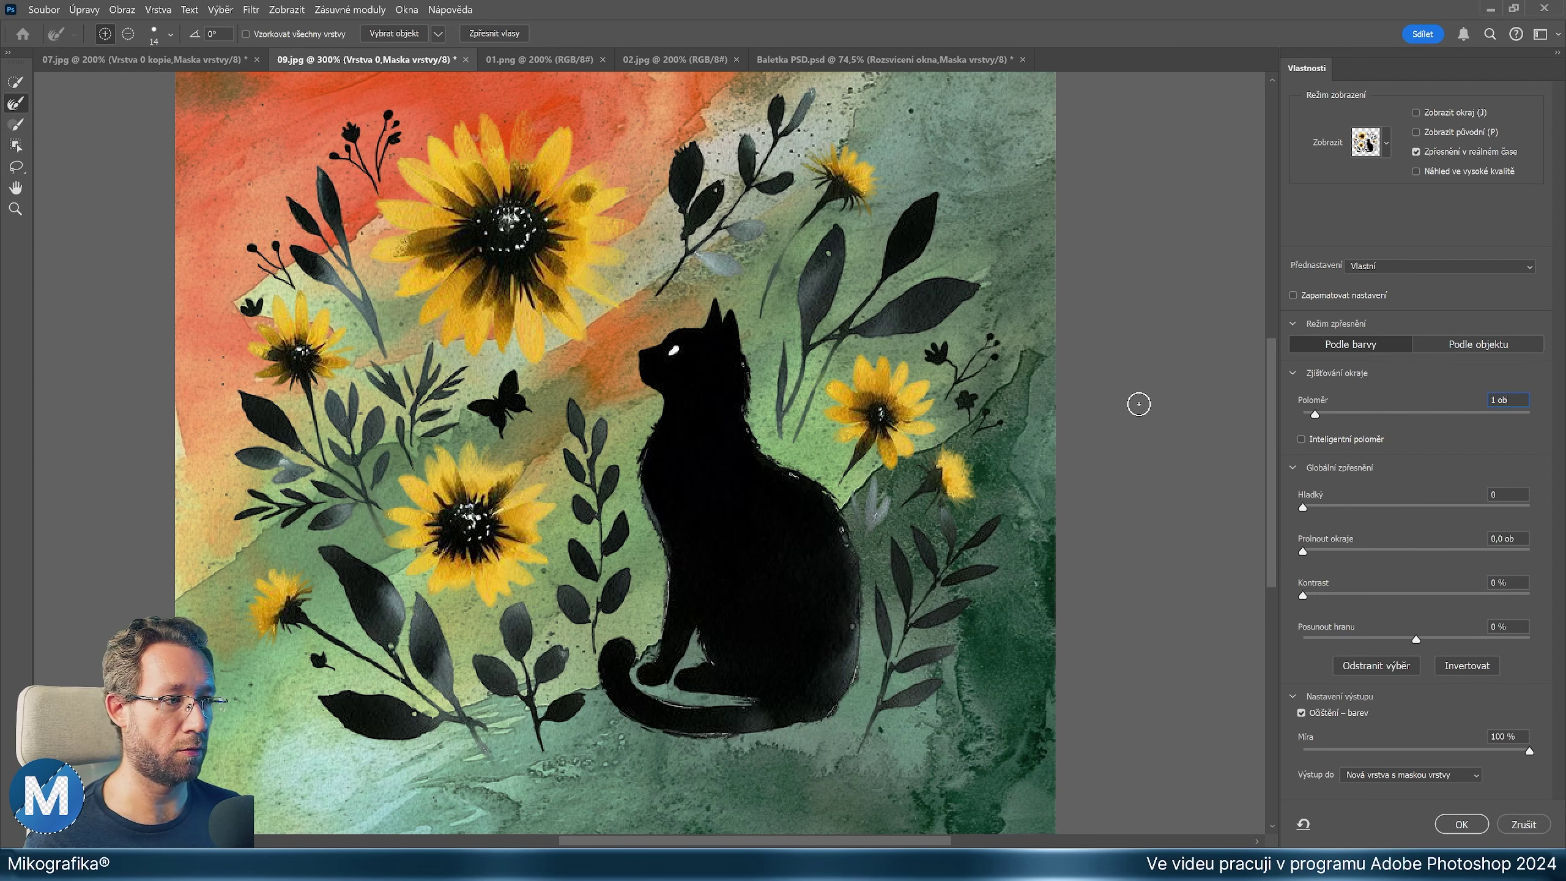
key("p")
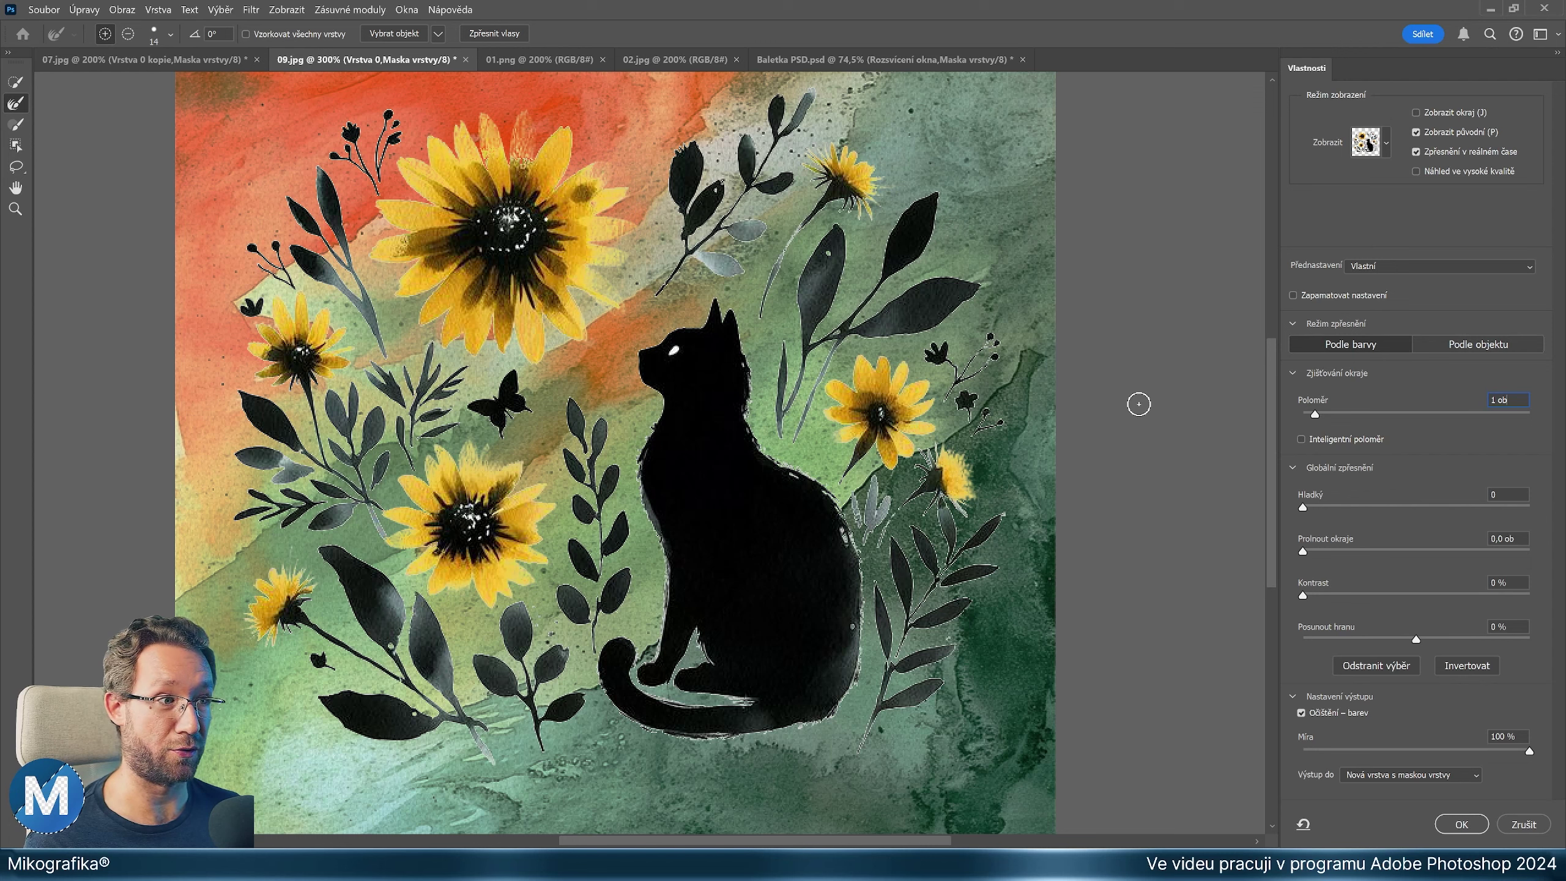
key("p")
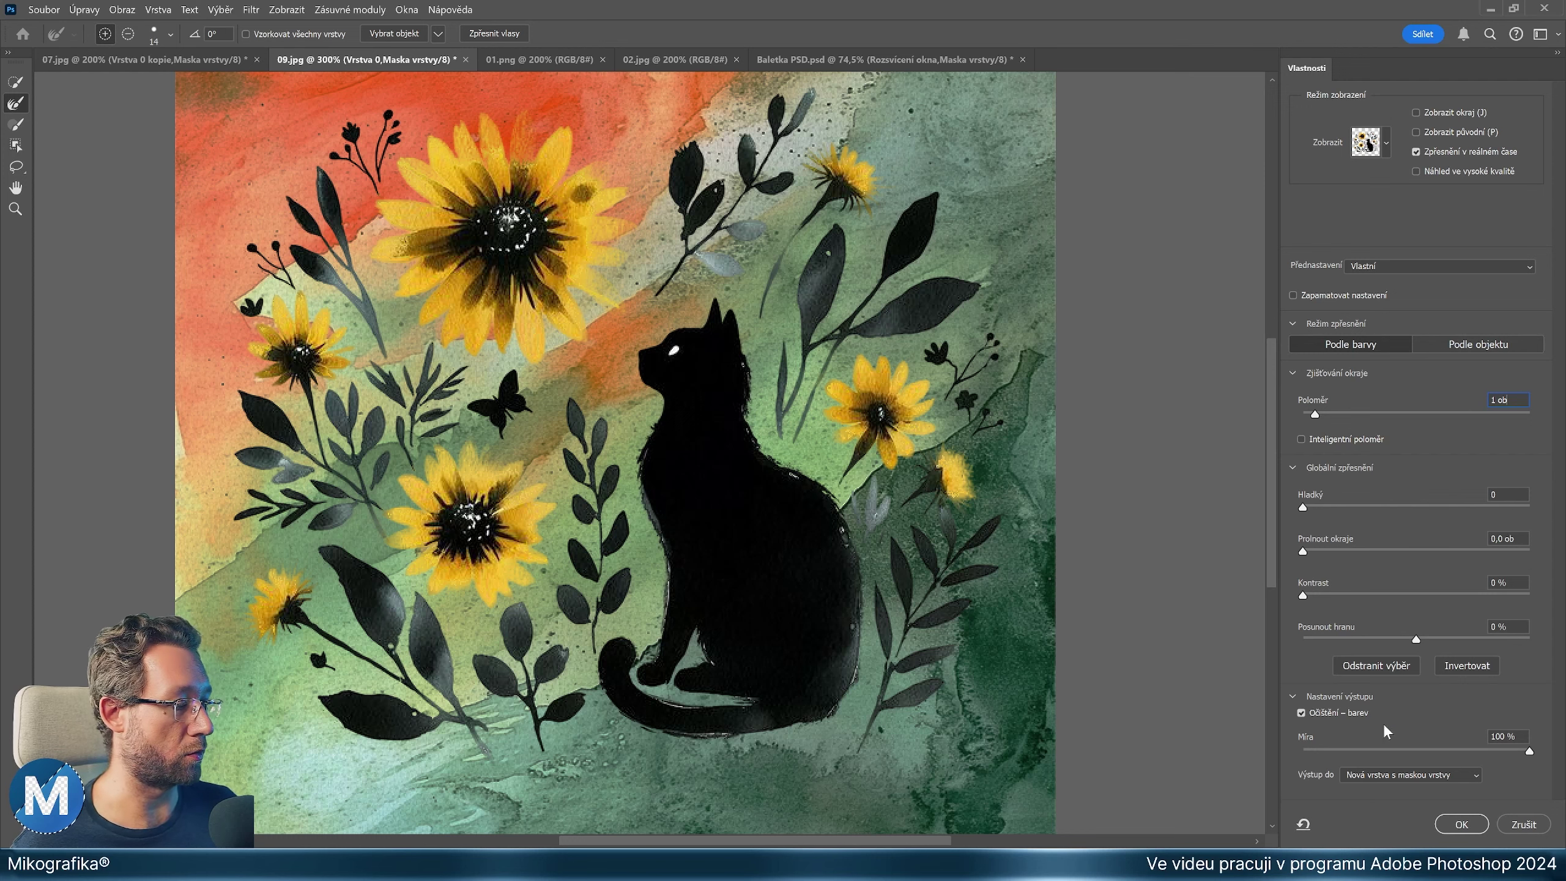
left_click(1461, 824)
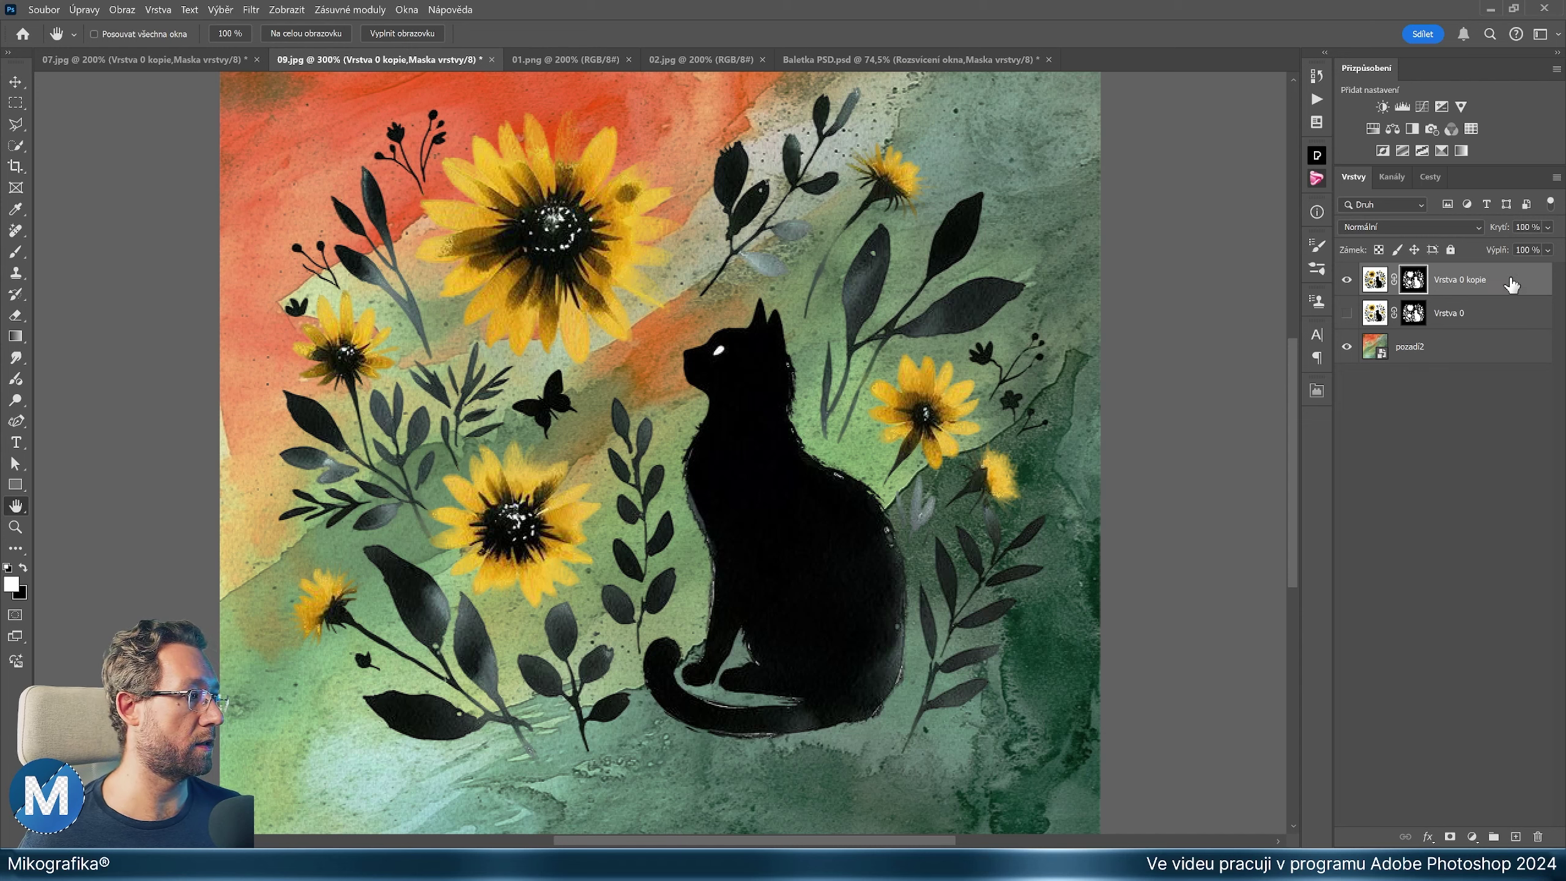
Delete the refined Vrstva 0 kopie and make the original masked Vrstva 0 visible again
key("ctrl+2")
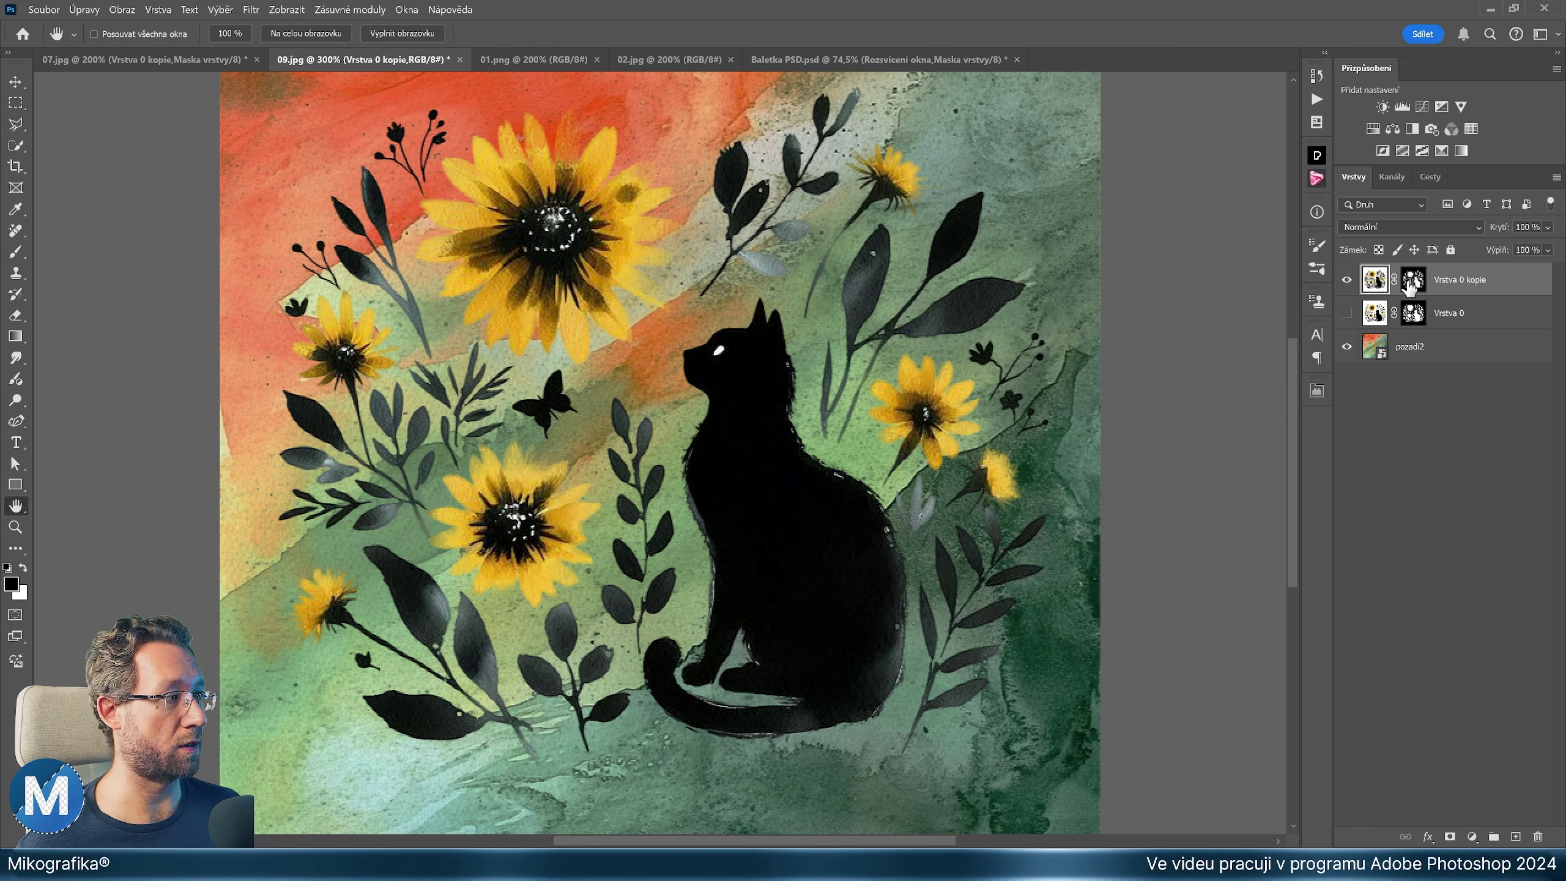
left_click(1418, 282, "shift")
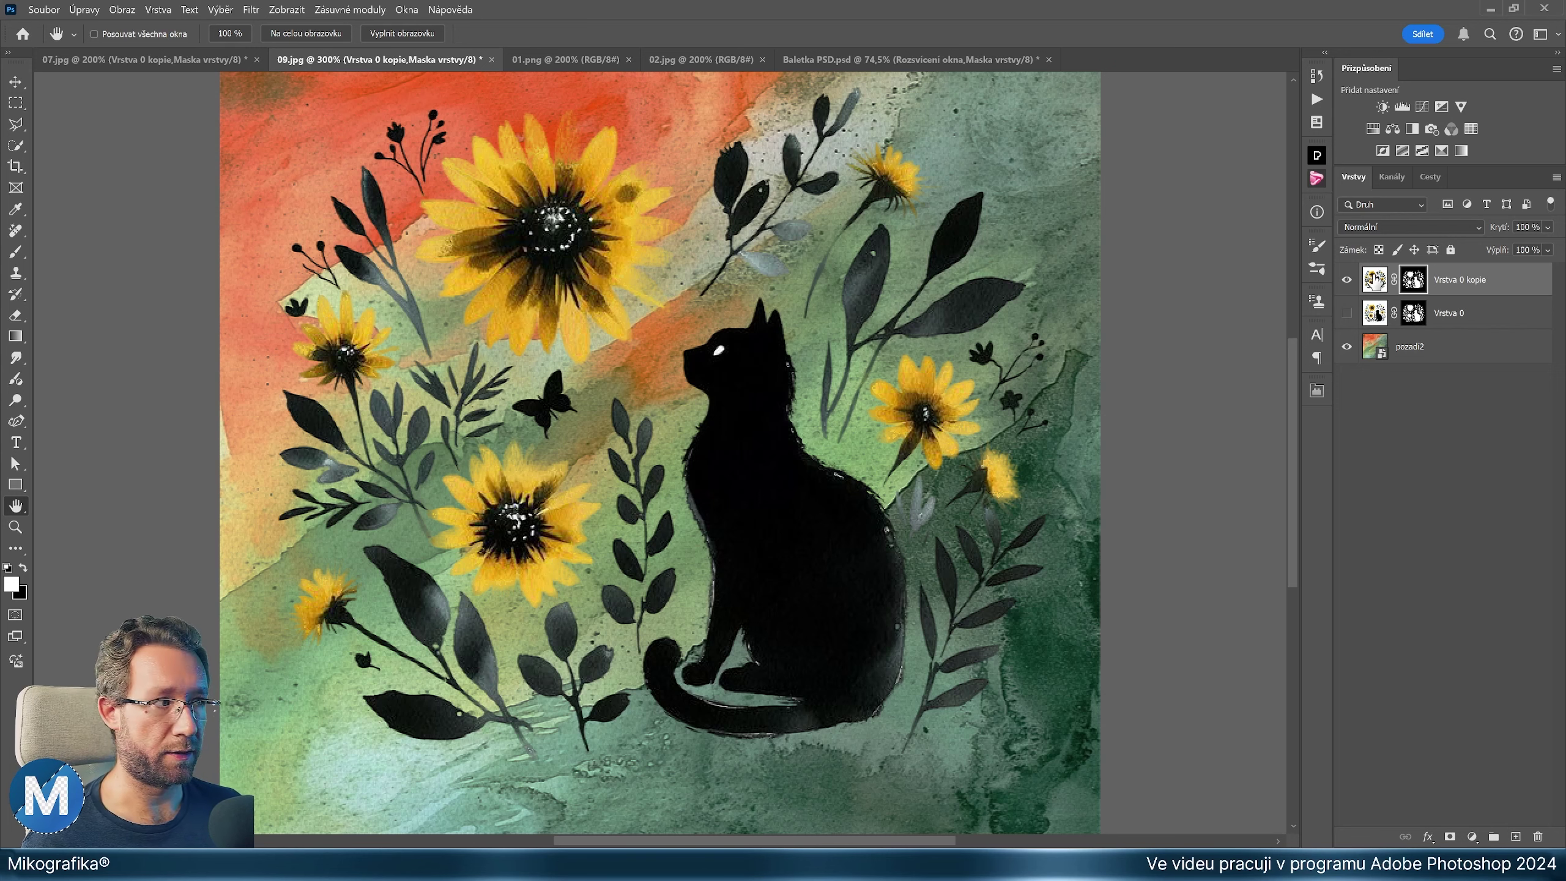
key("Delete")
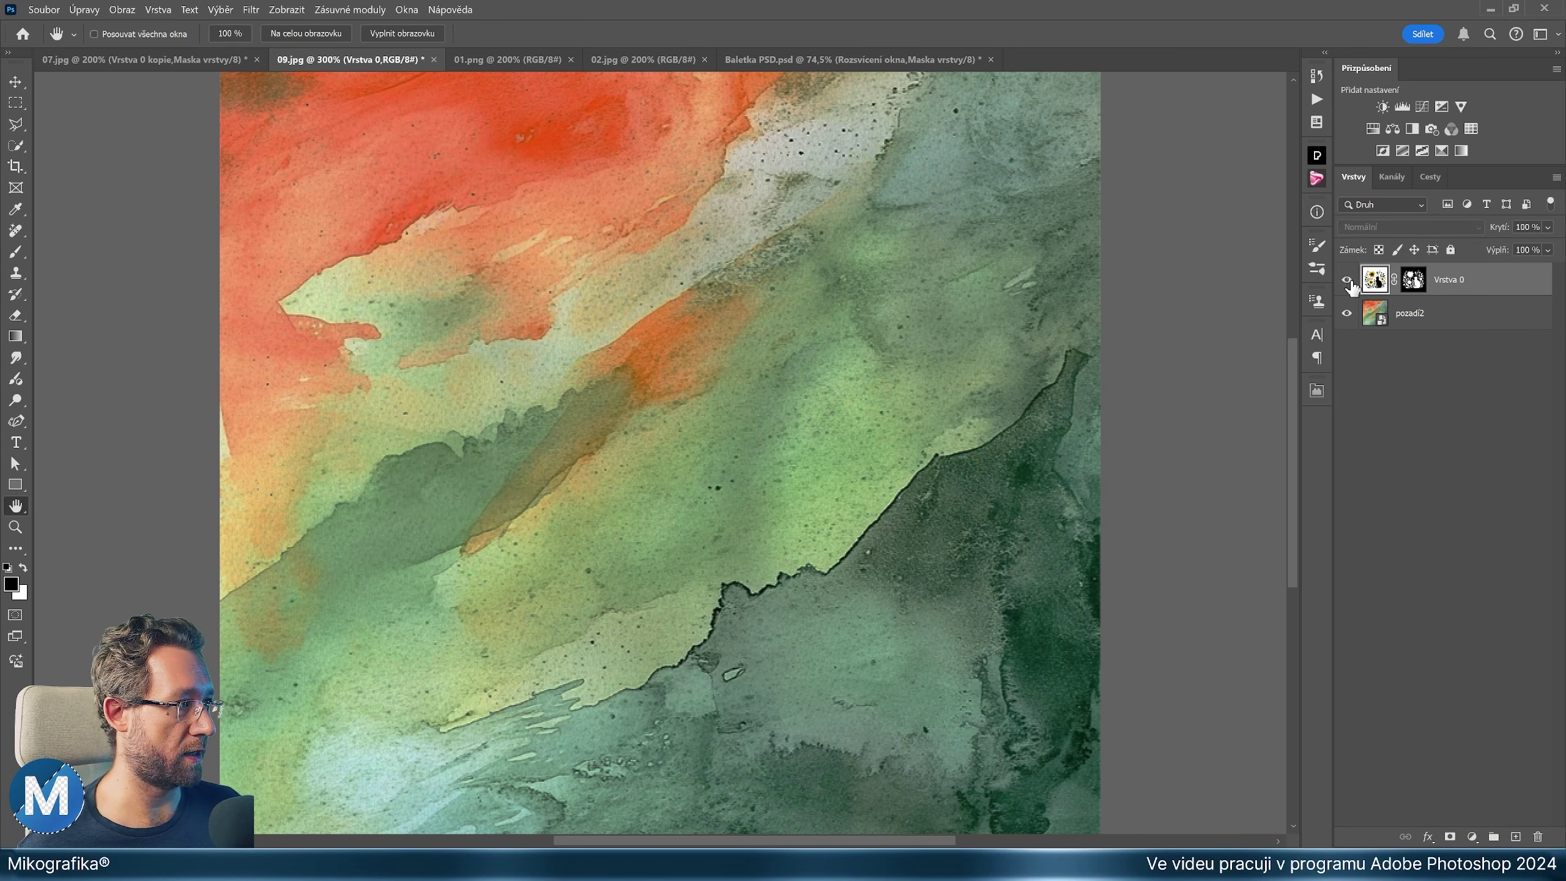
left_click(1347, 281)
left_click(1413, 280)
key("x")
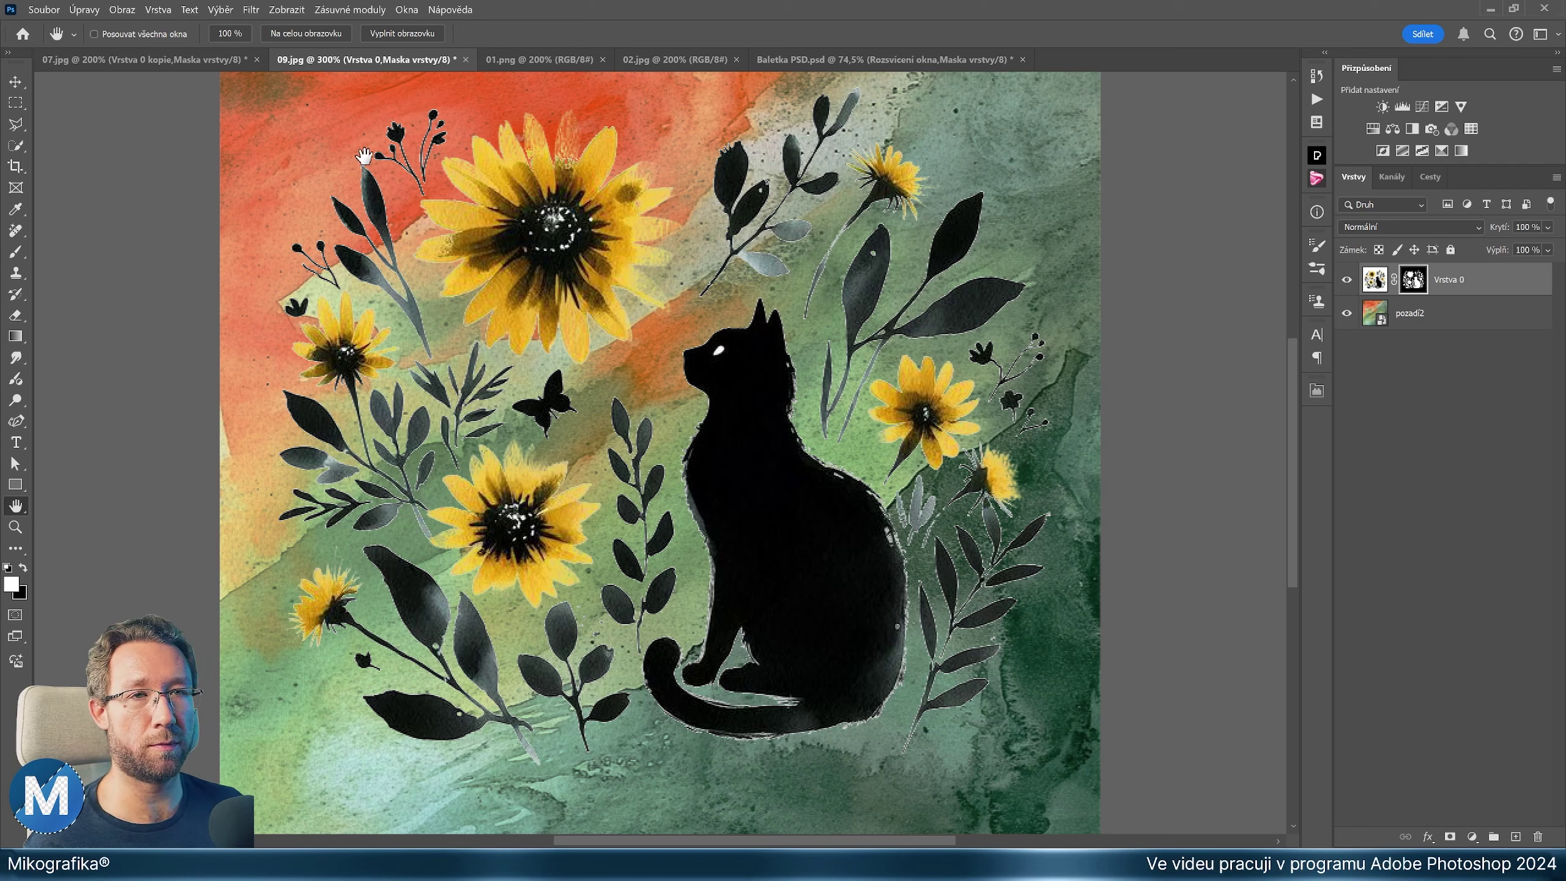
left_click(221, 10)
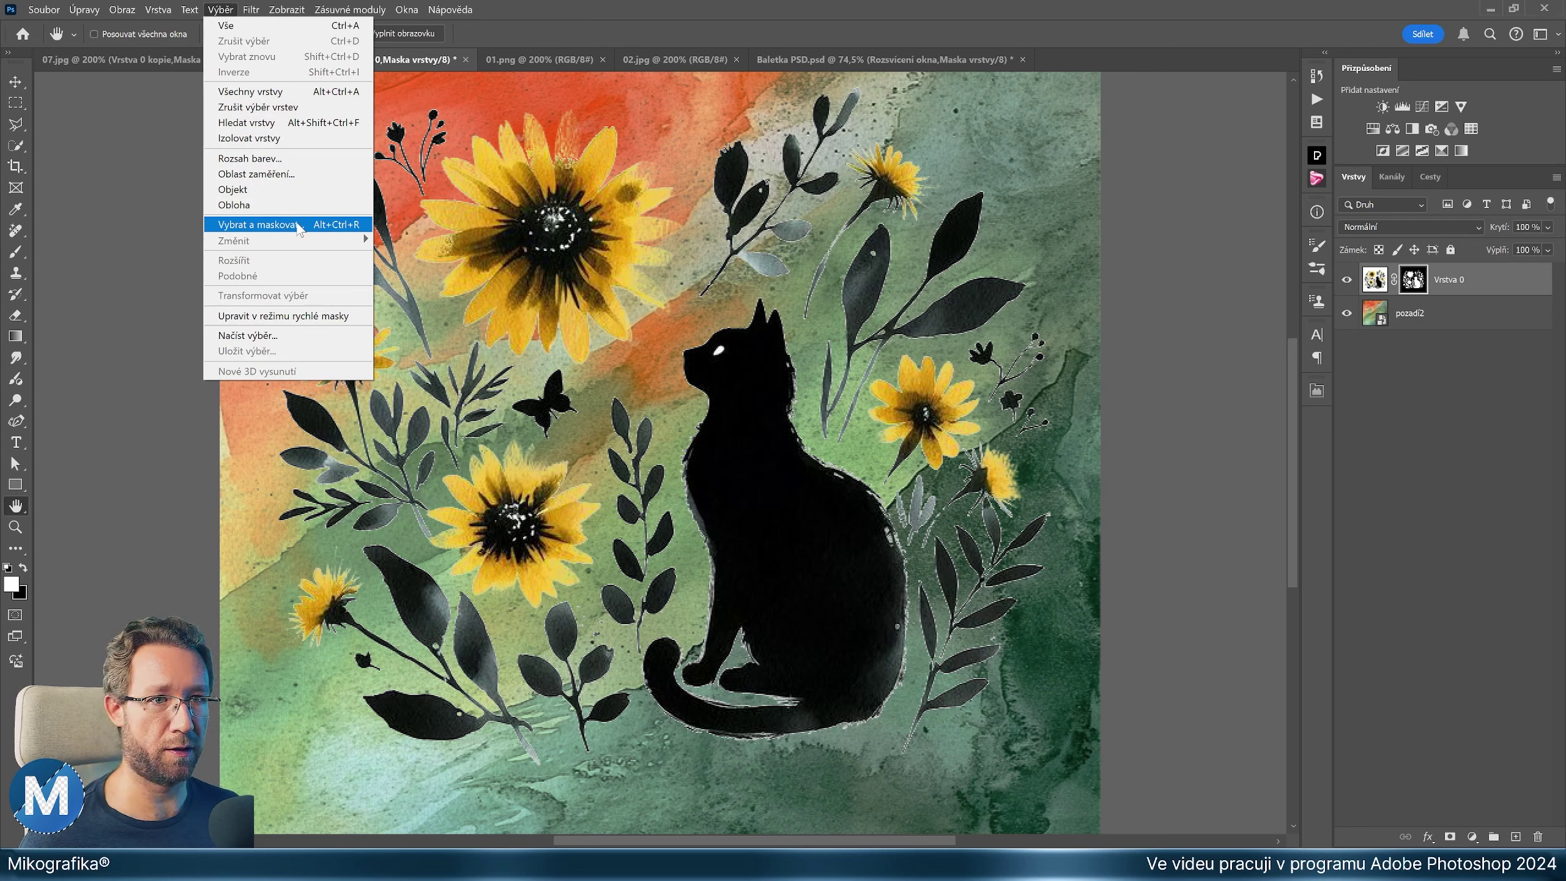
Refine the cat mask with decontaminated colours and 1 px radius, output as a new masked layer
left_click(293, 224)
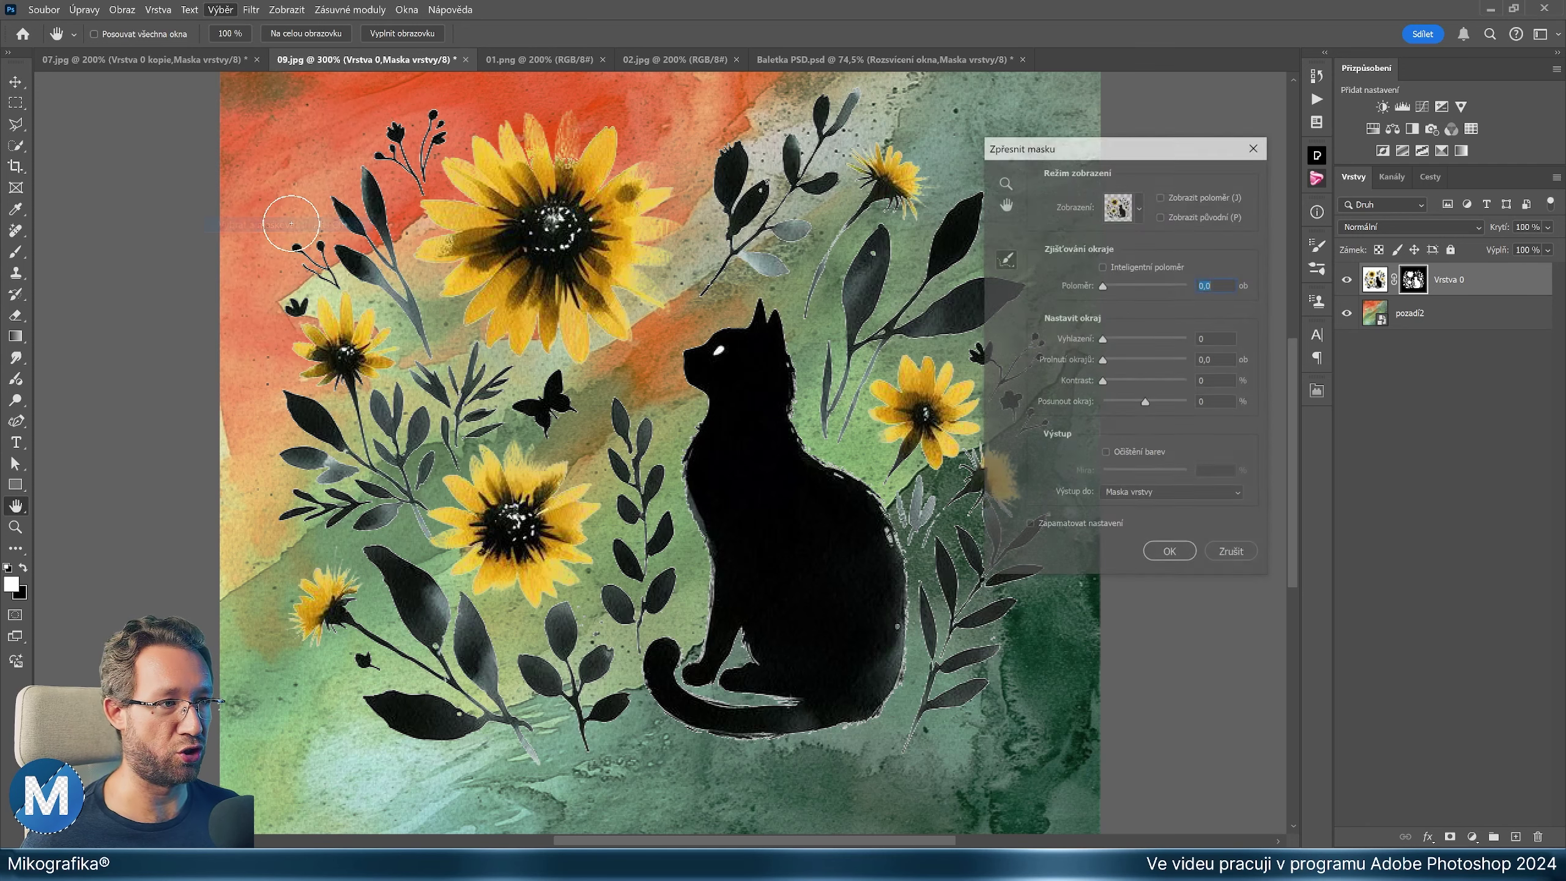
mouse_move(1163, 146)
left_mouse_down()
mouse_move(1009, 233)
mouse_move(936, 245)
left_mouse_up()
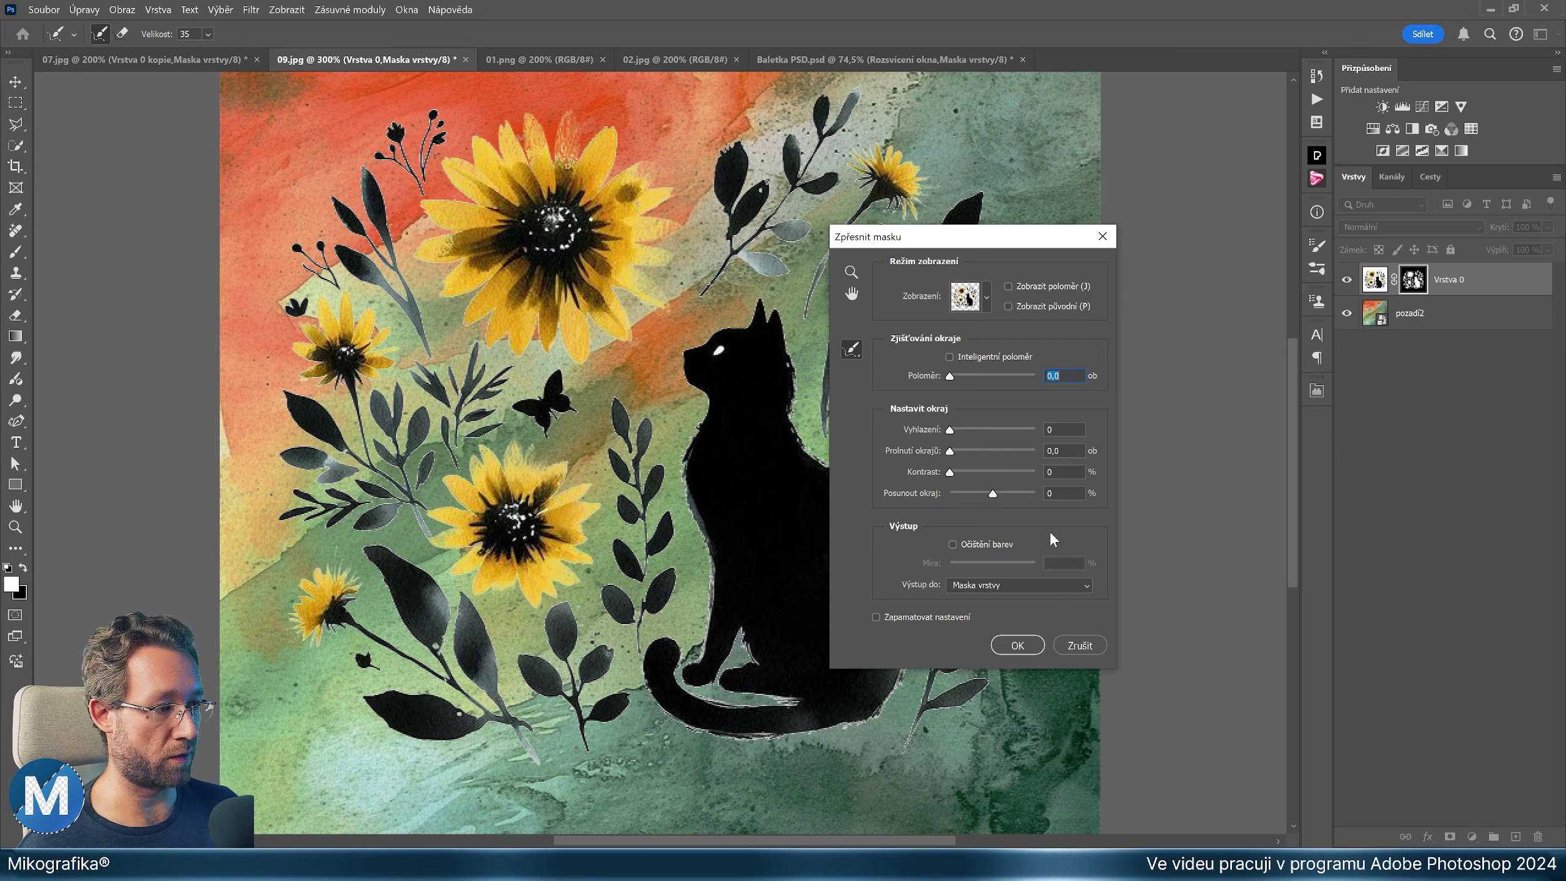
left_click(994, 545)
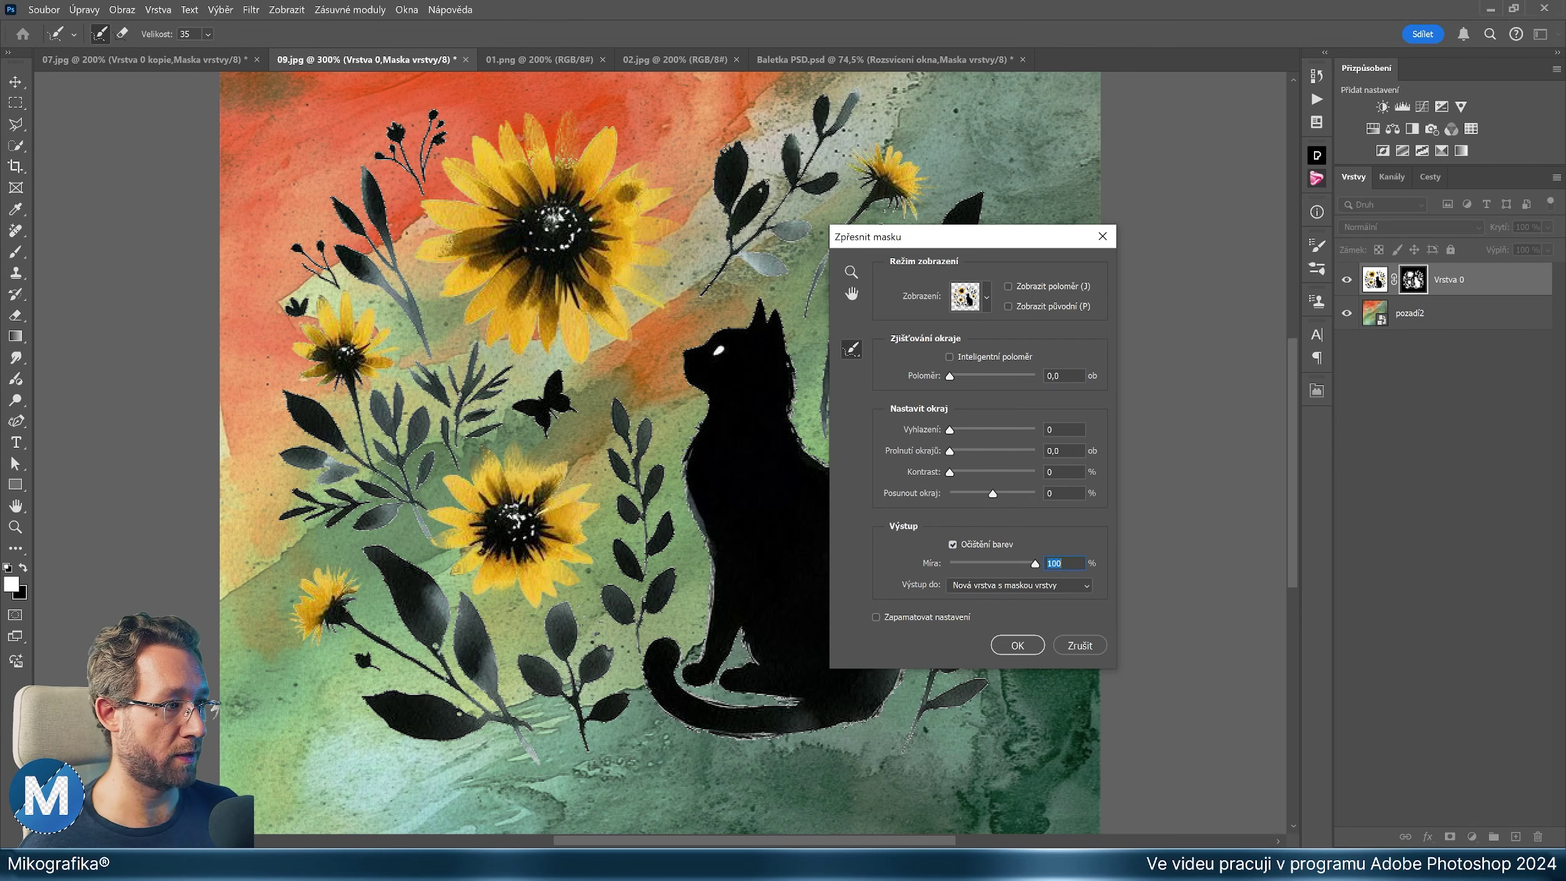
key("Up")
key("shift+Up")
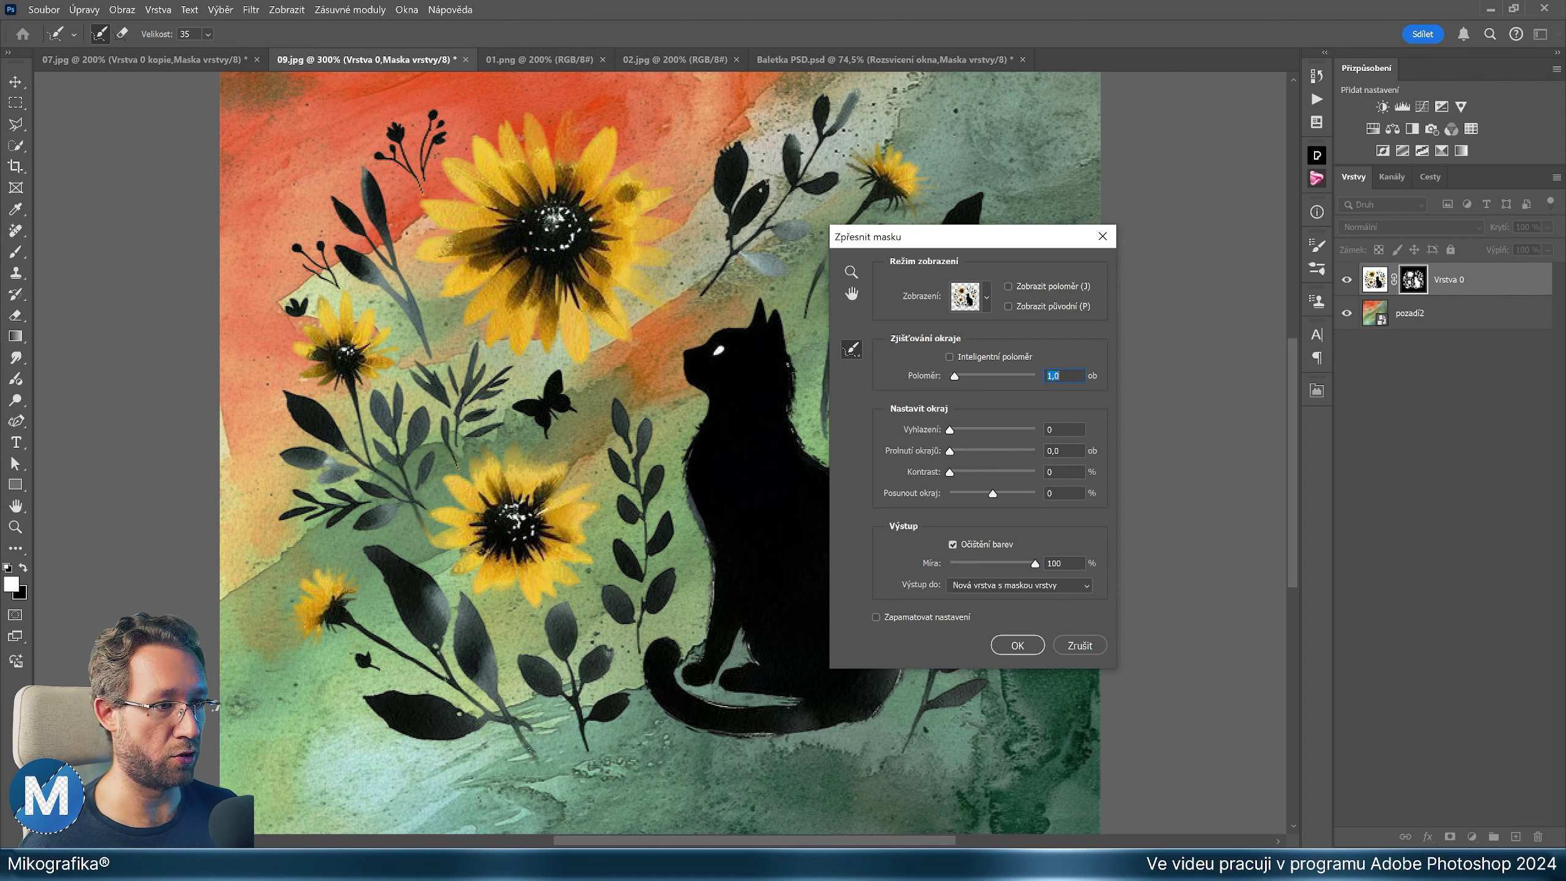
key("p")
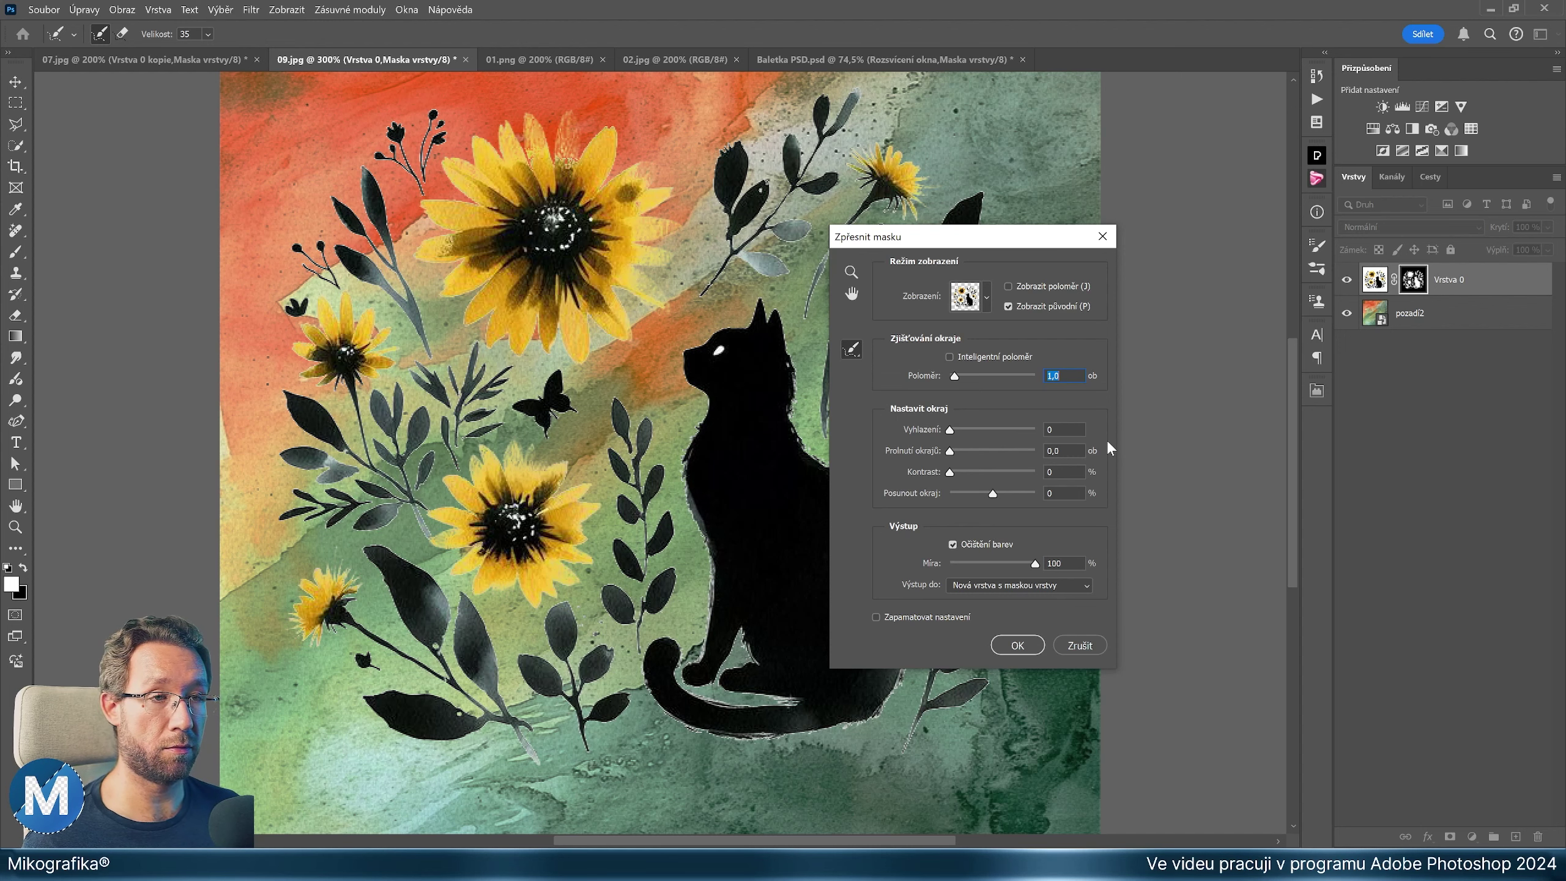
key("p")
key("p")
key("p")
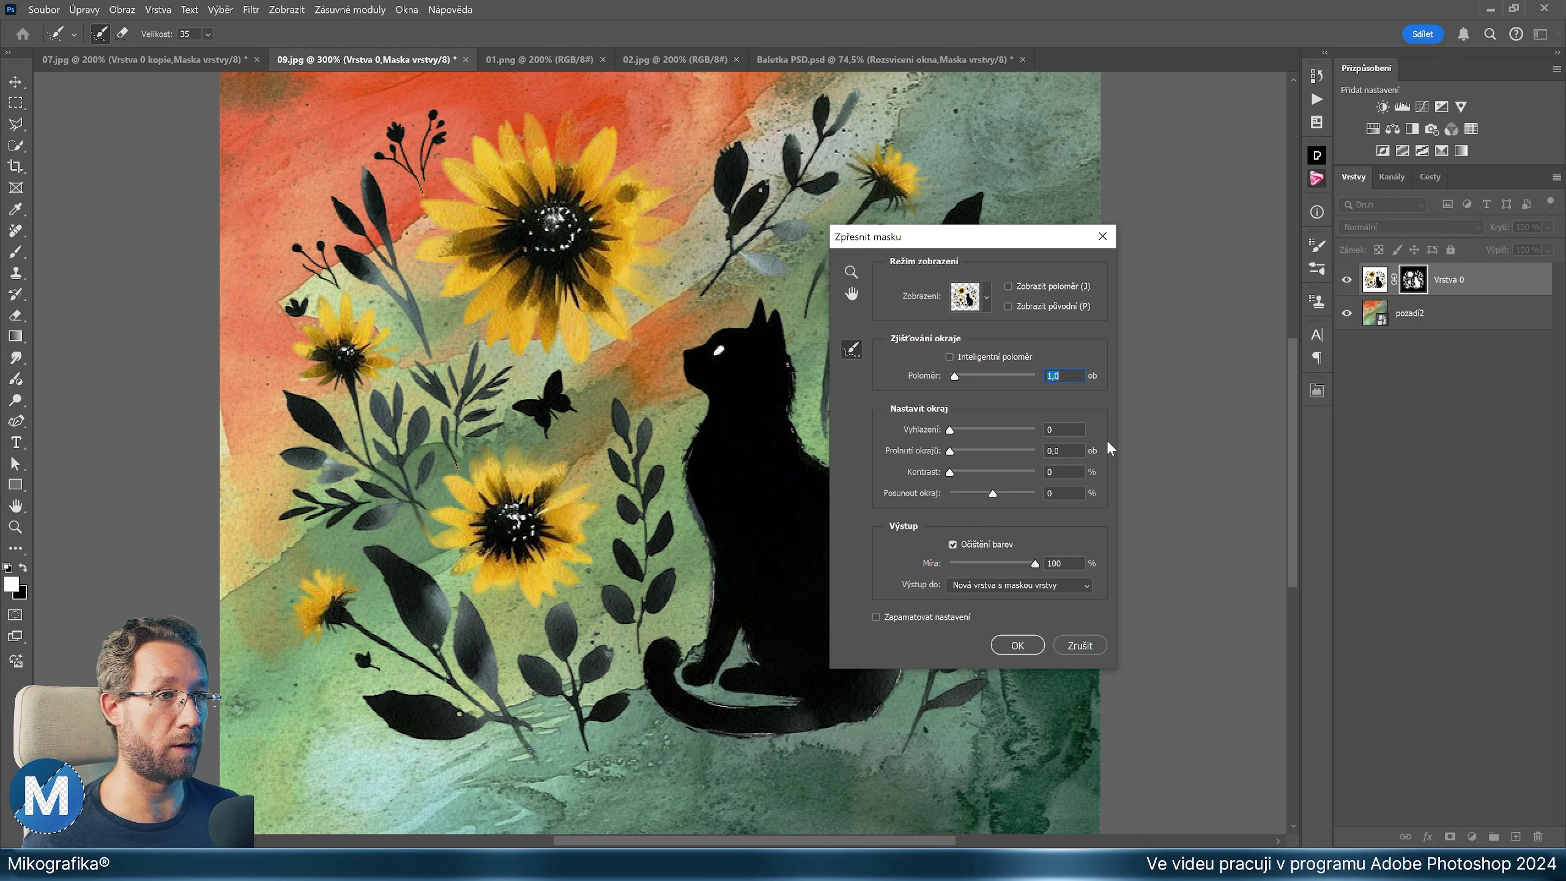
left_click(1009, 654)
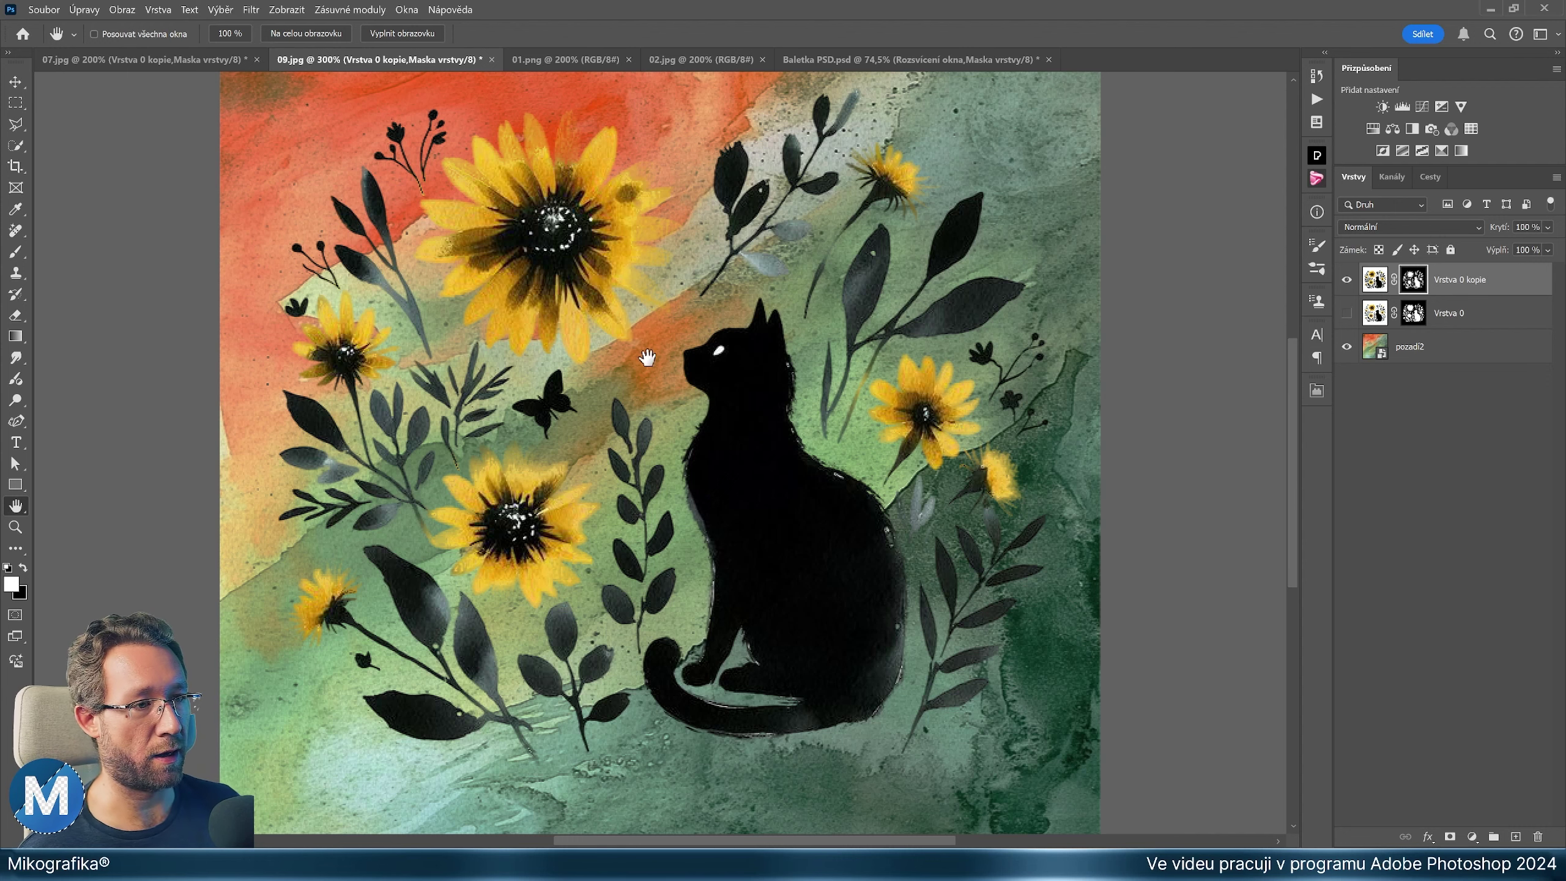
Zoom out and hide the pozadí2 watercolour background
key("ctrl+minus")
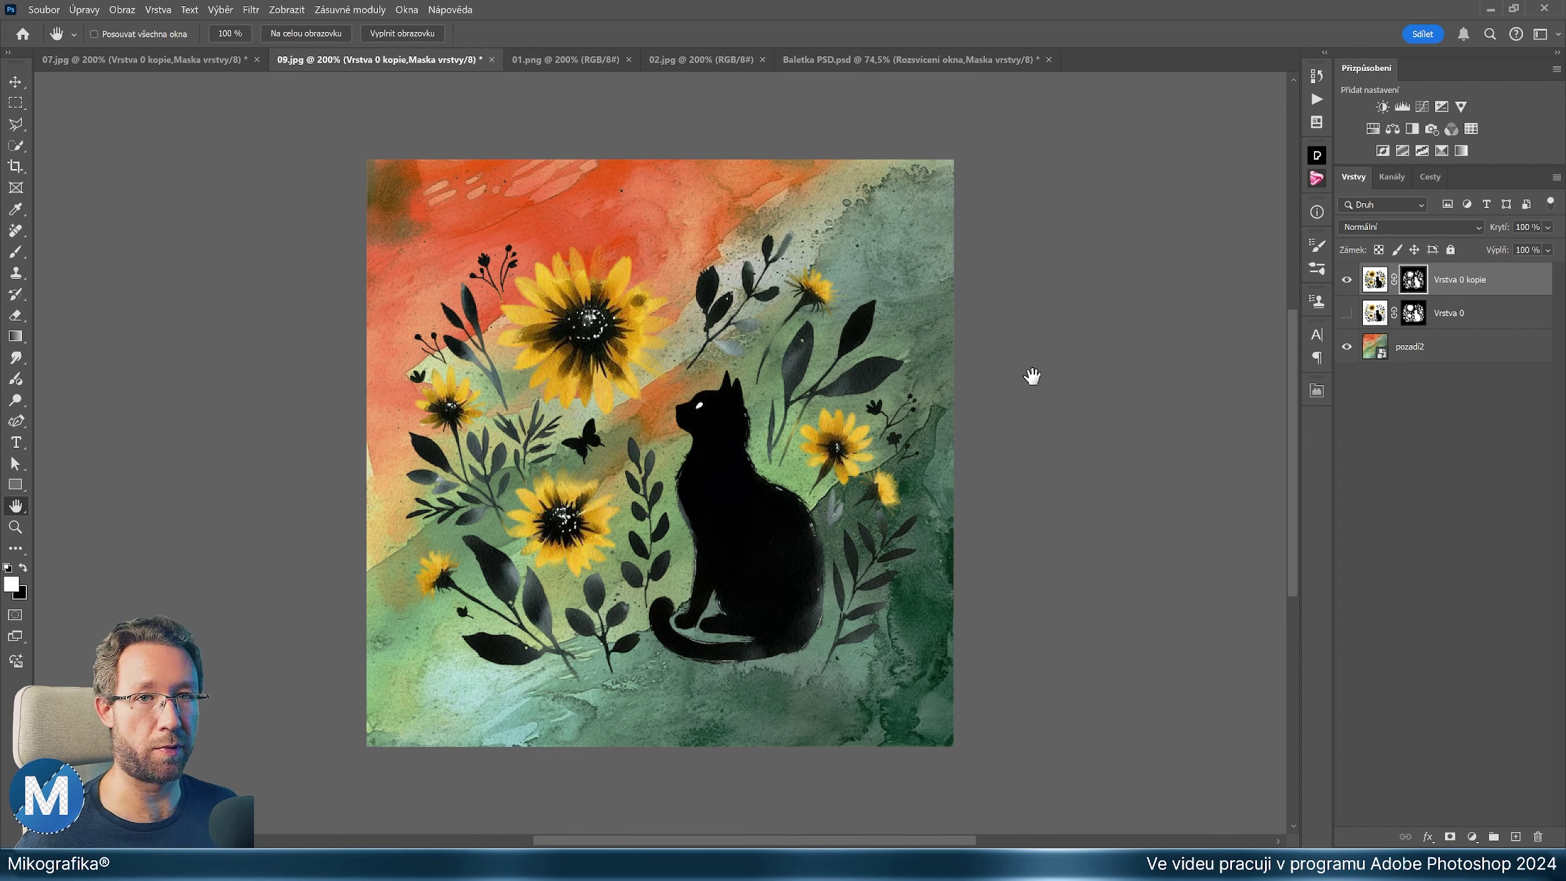
left_click(1347, 348)
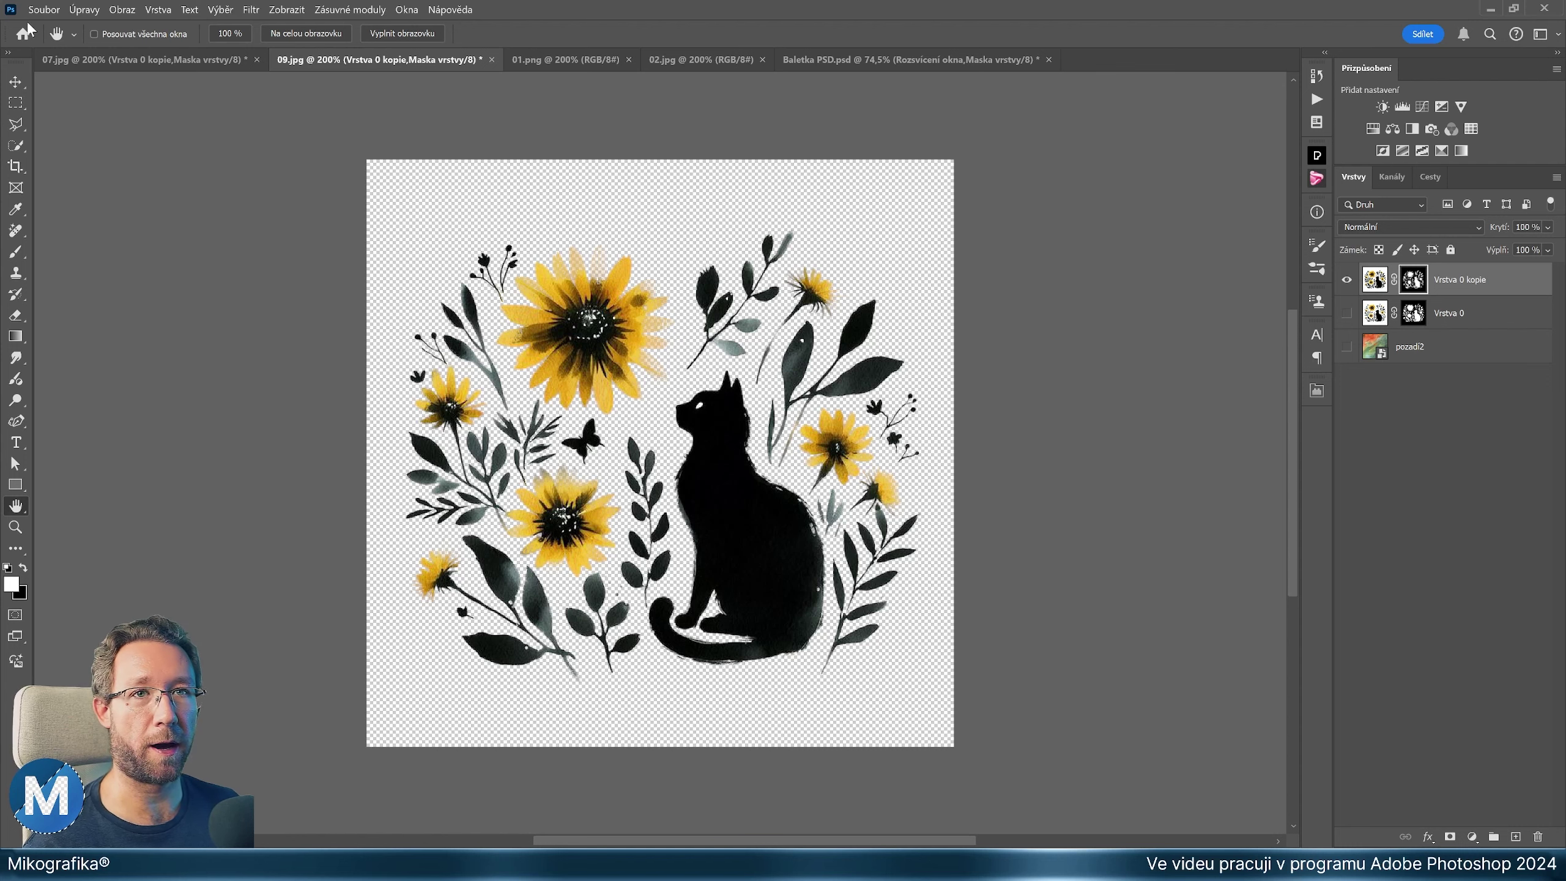
left_click(46, 11)
mouse_move(122, 283)
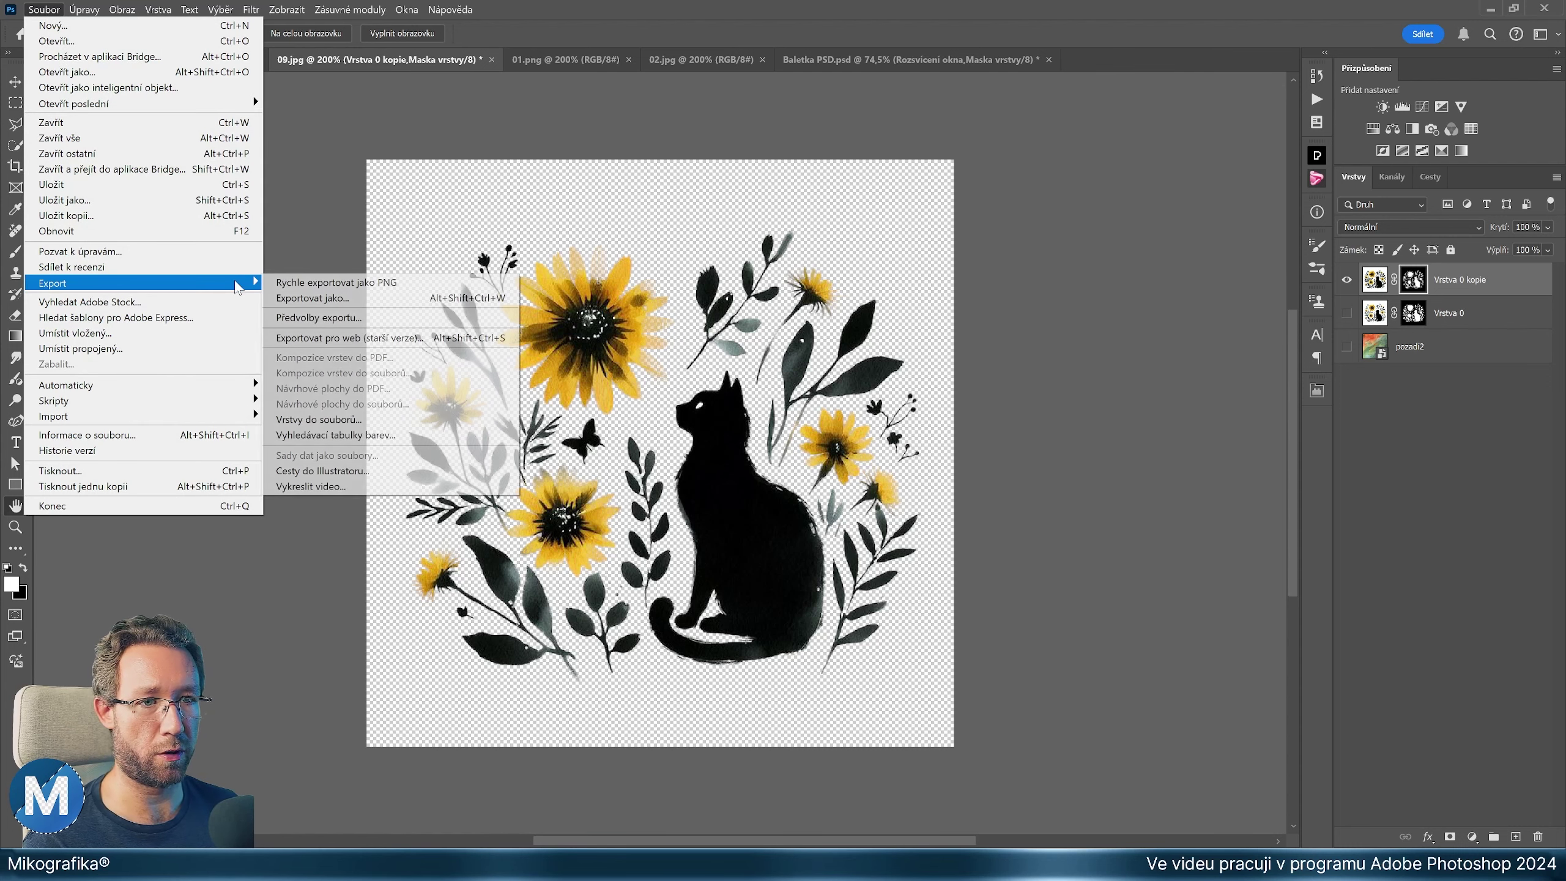
Confirm Export As offers PNG with transparency, cancel, and switch to 01.png
left_click(380, 297)
left_click(1090, 181)
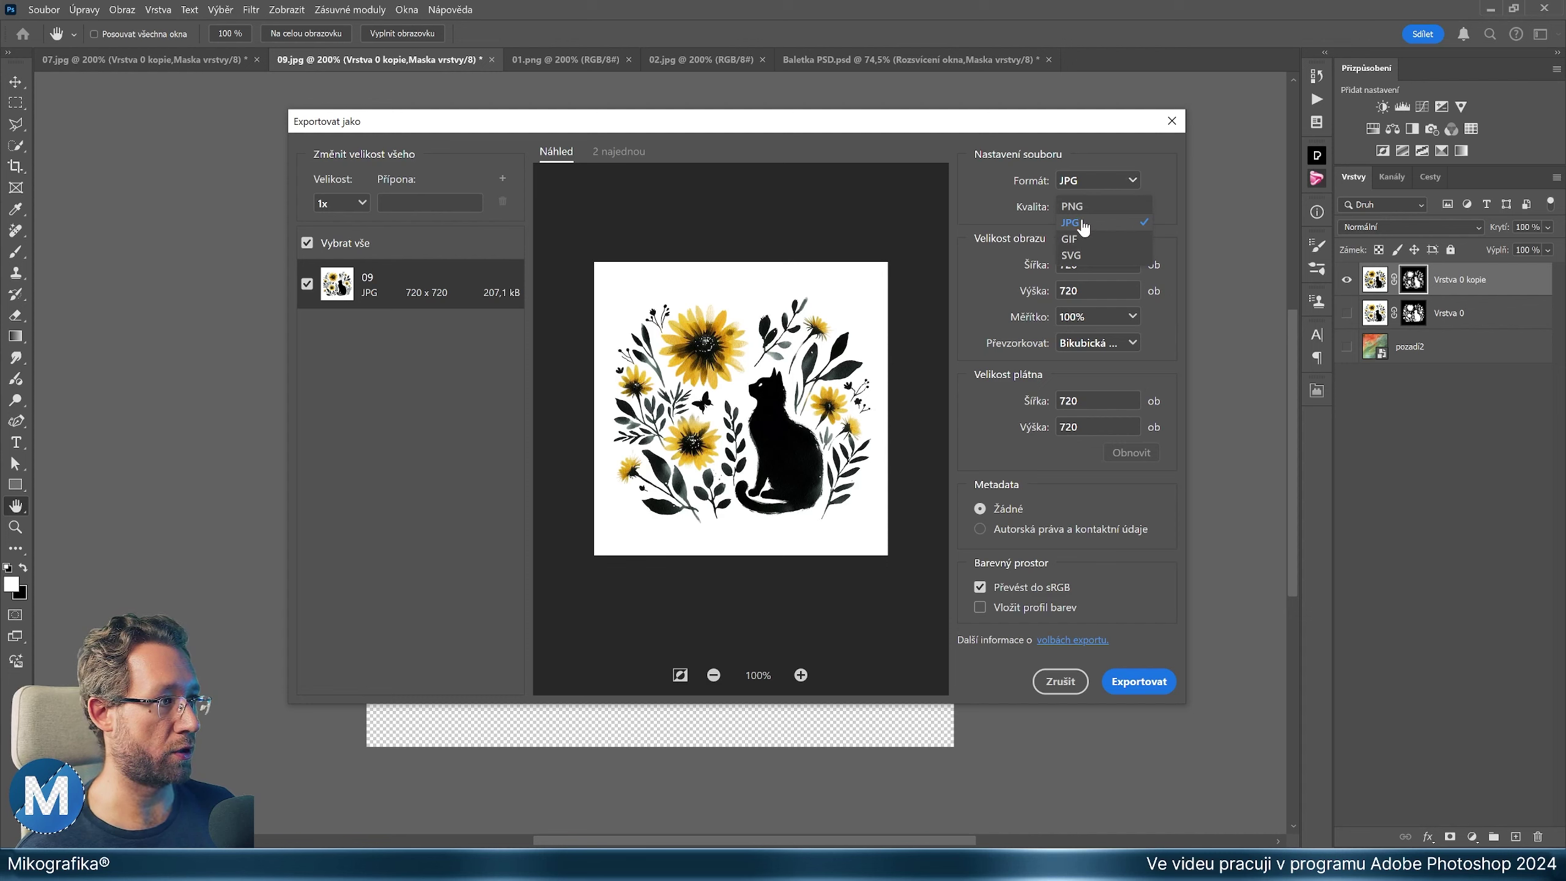
left_click(1086, 207)
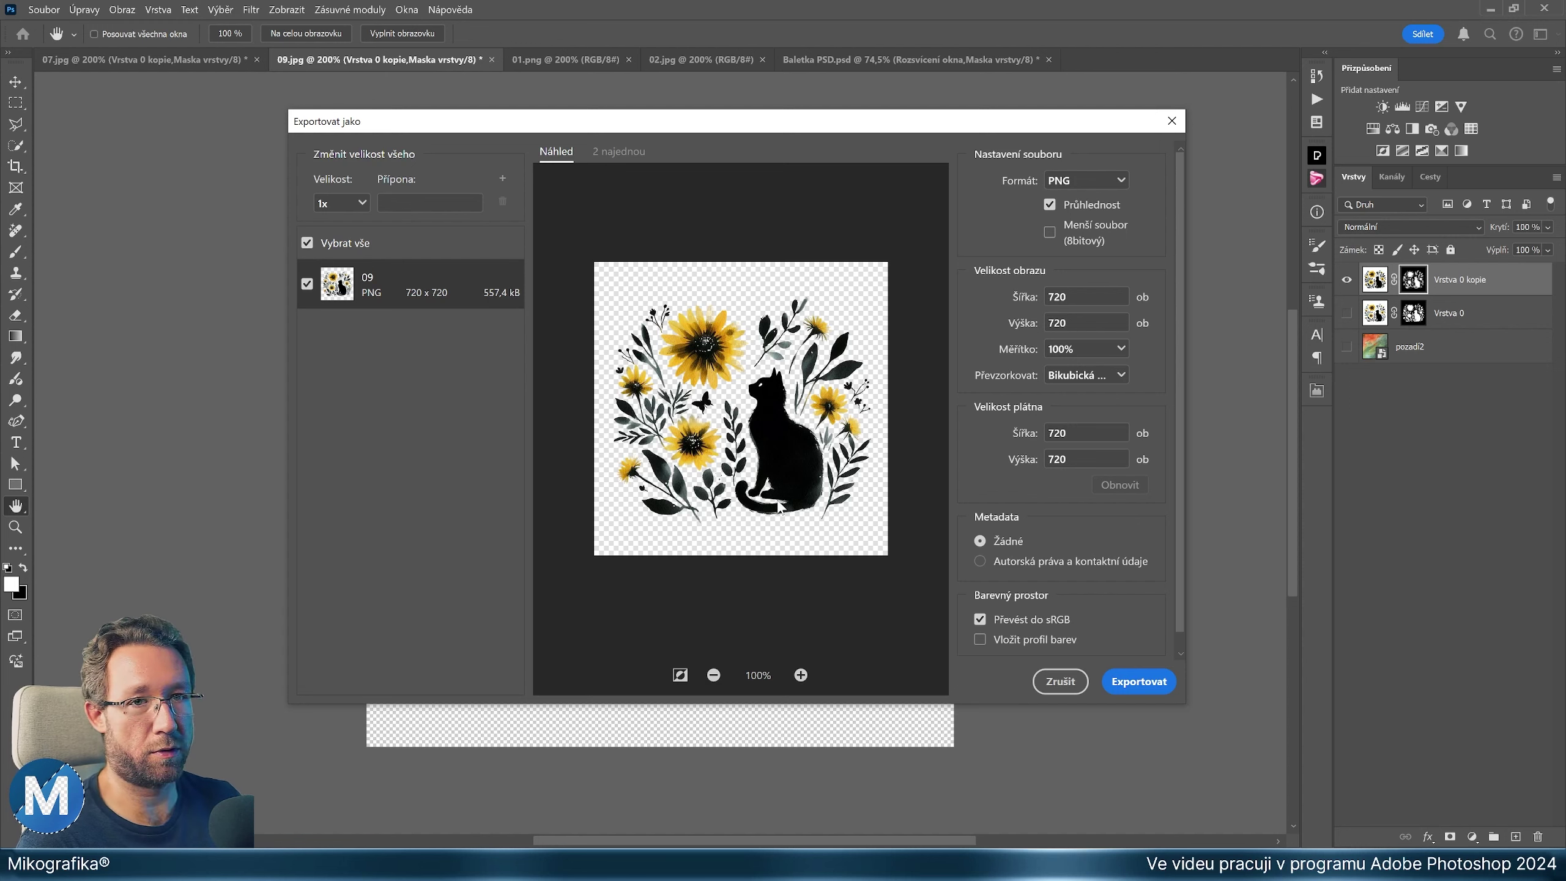
left_click(1058, 680)
left_click(548, 61)
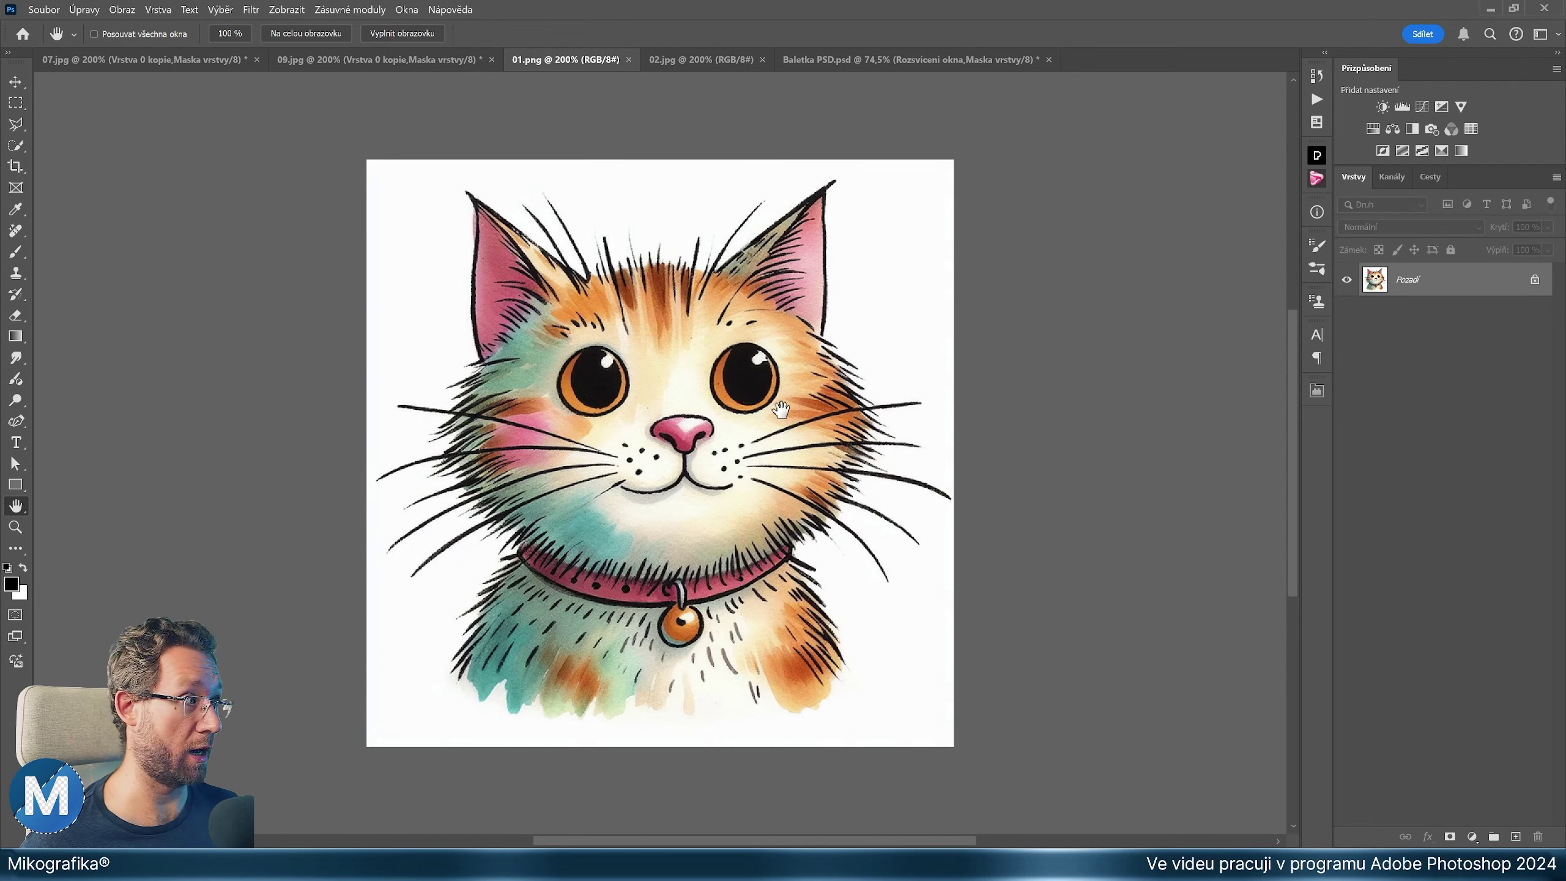
Mask the colourful cat using Select Subject and bring in pozadí2 beneath it
left_click(220, 16)
left_click(270, 189)
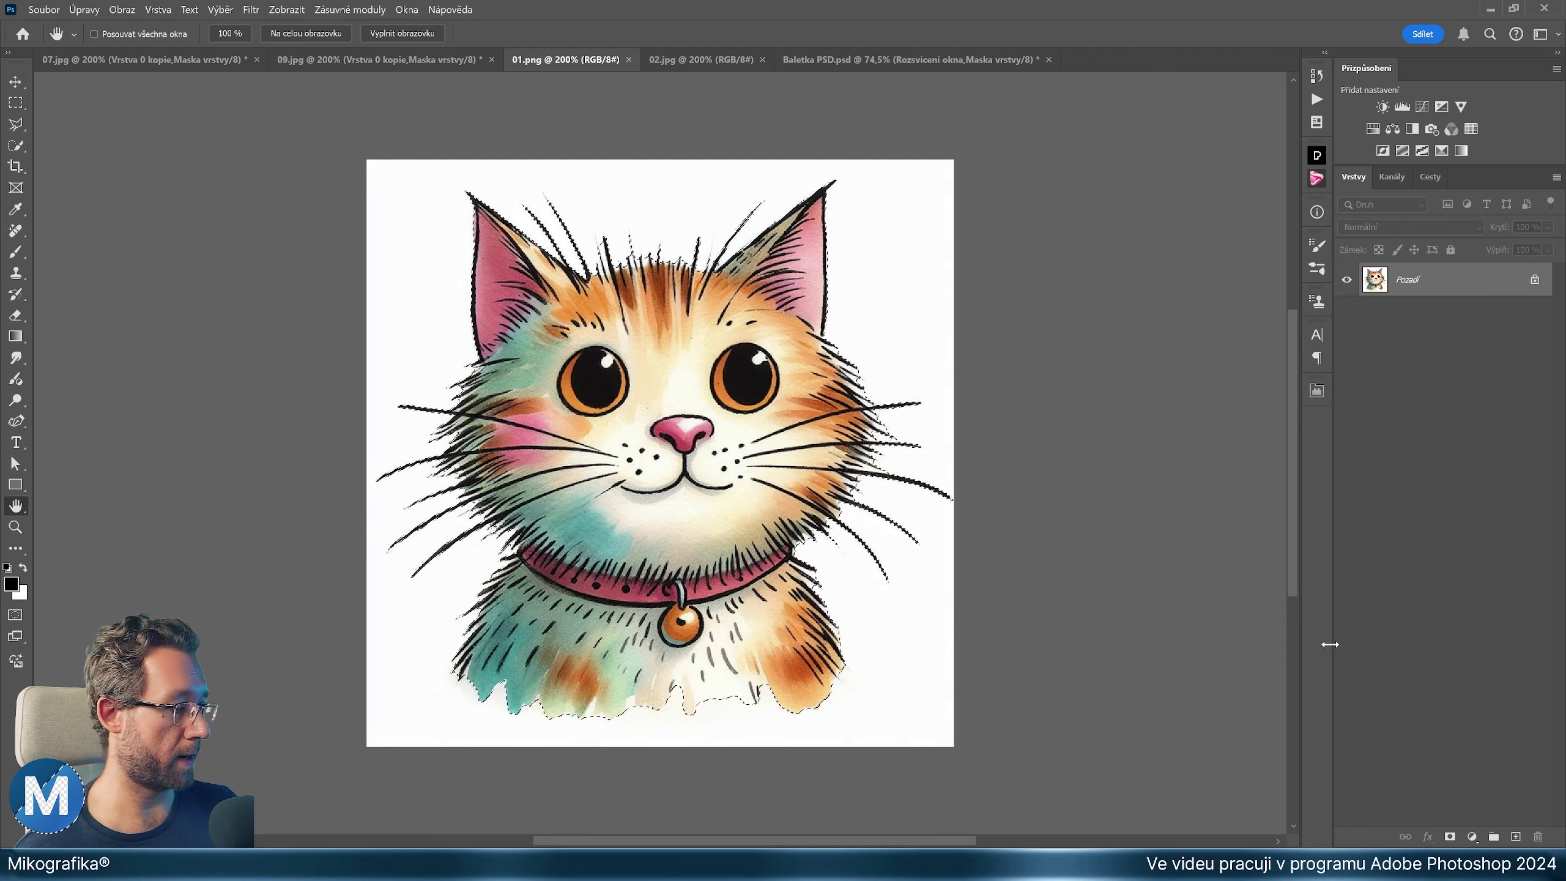
left_click(1450, 836)
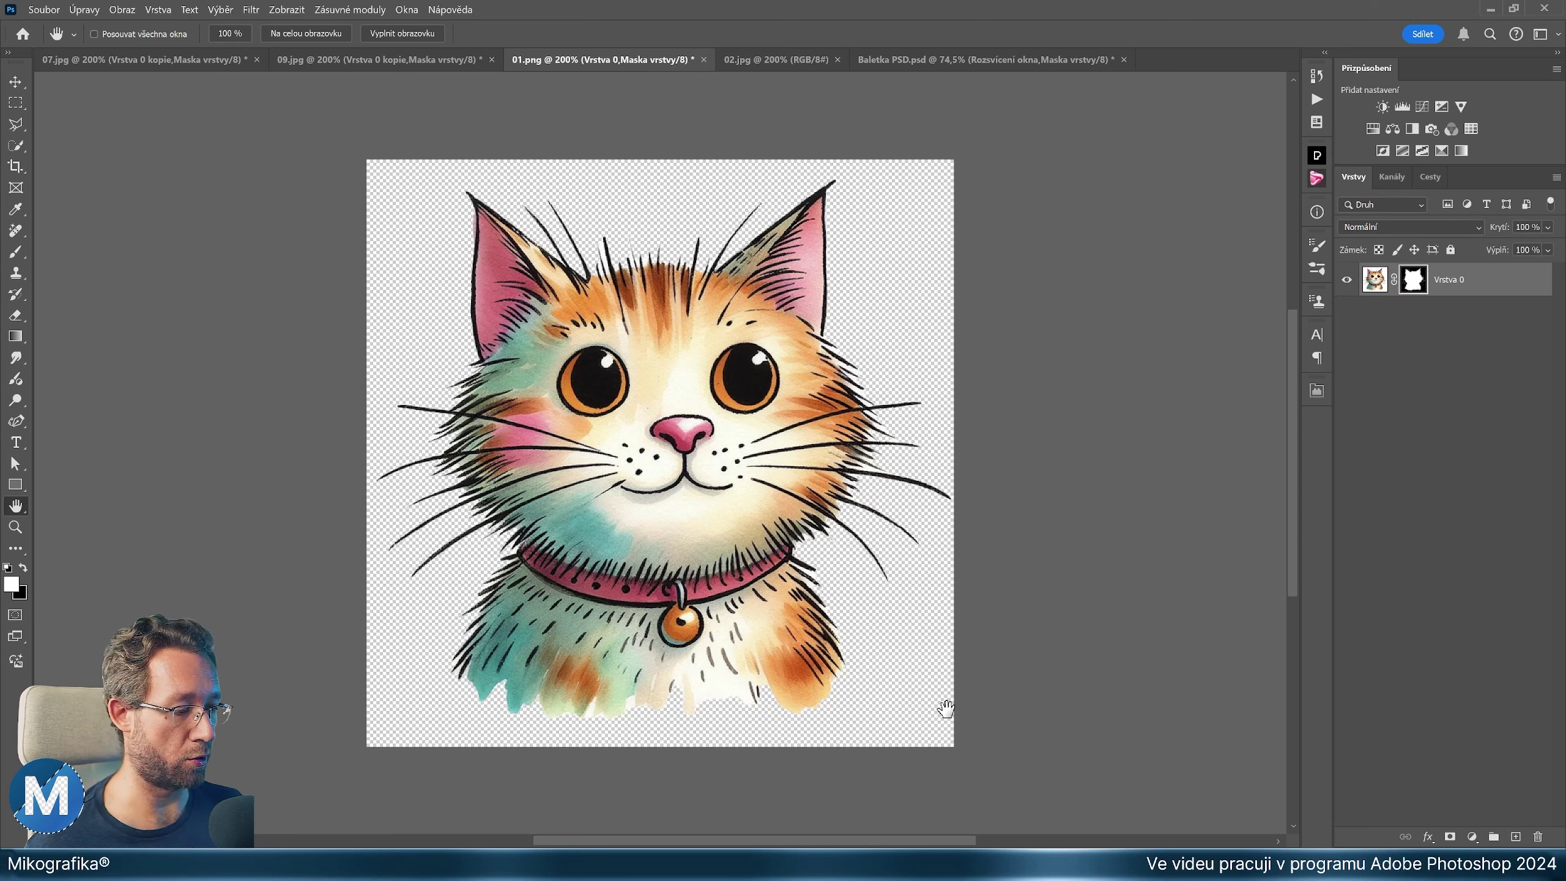
key("alt+Tab")
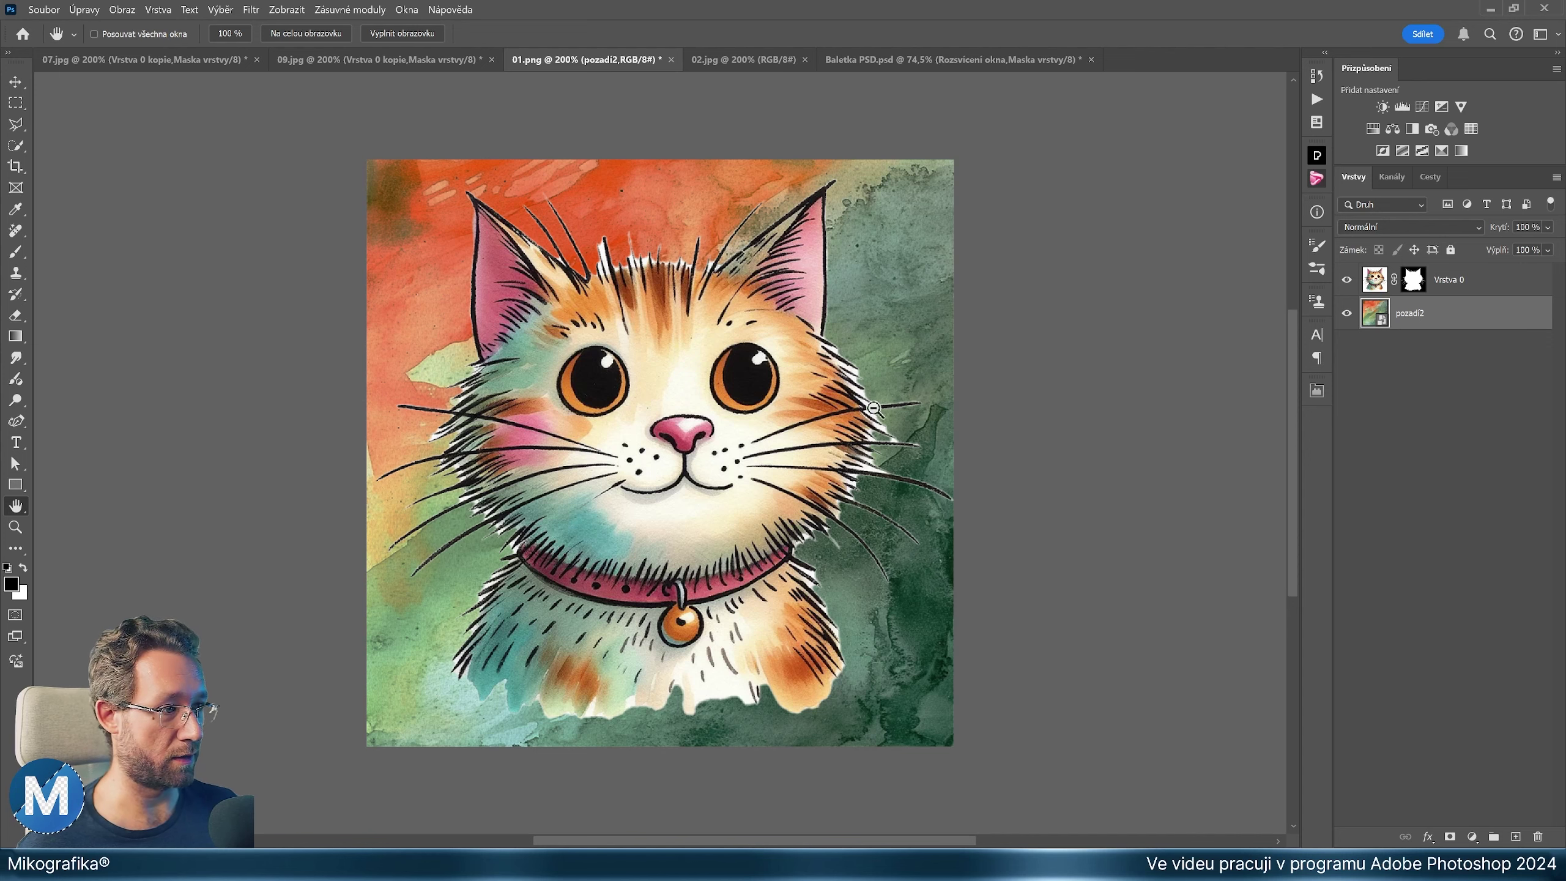
scroll(875, 402, "up", 1)
scroll(875, 401, "up", 1)
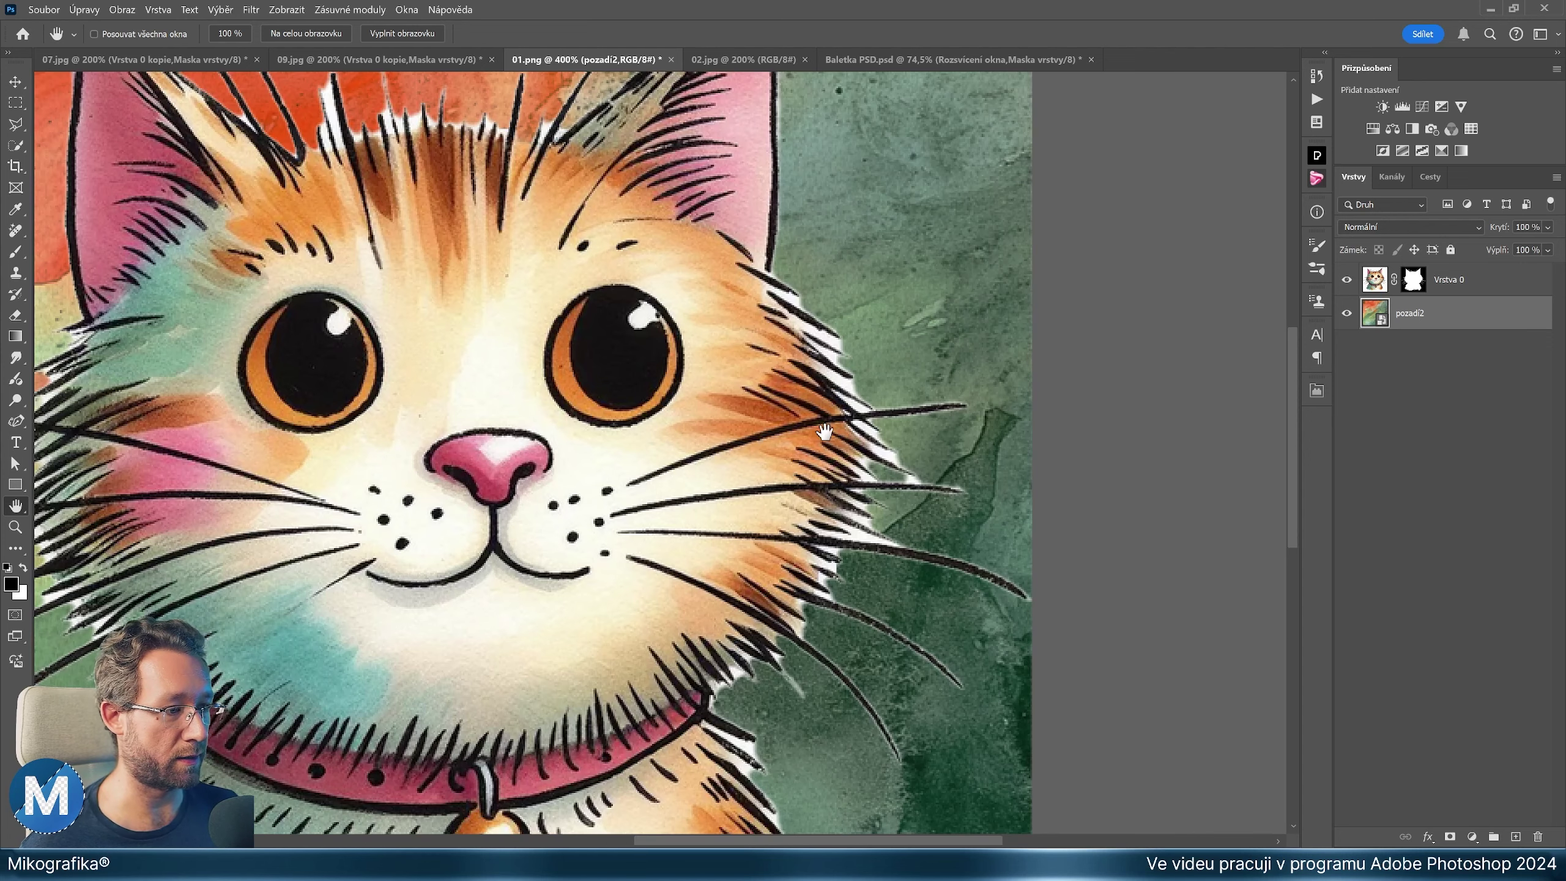
scroll(944, 514, "down", 2)
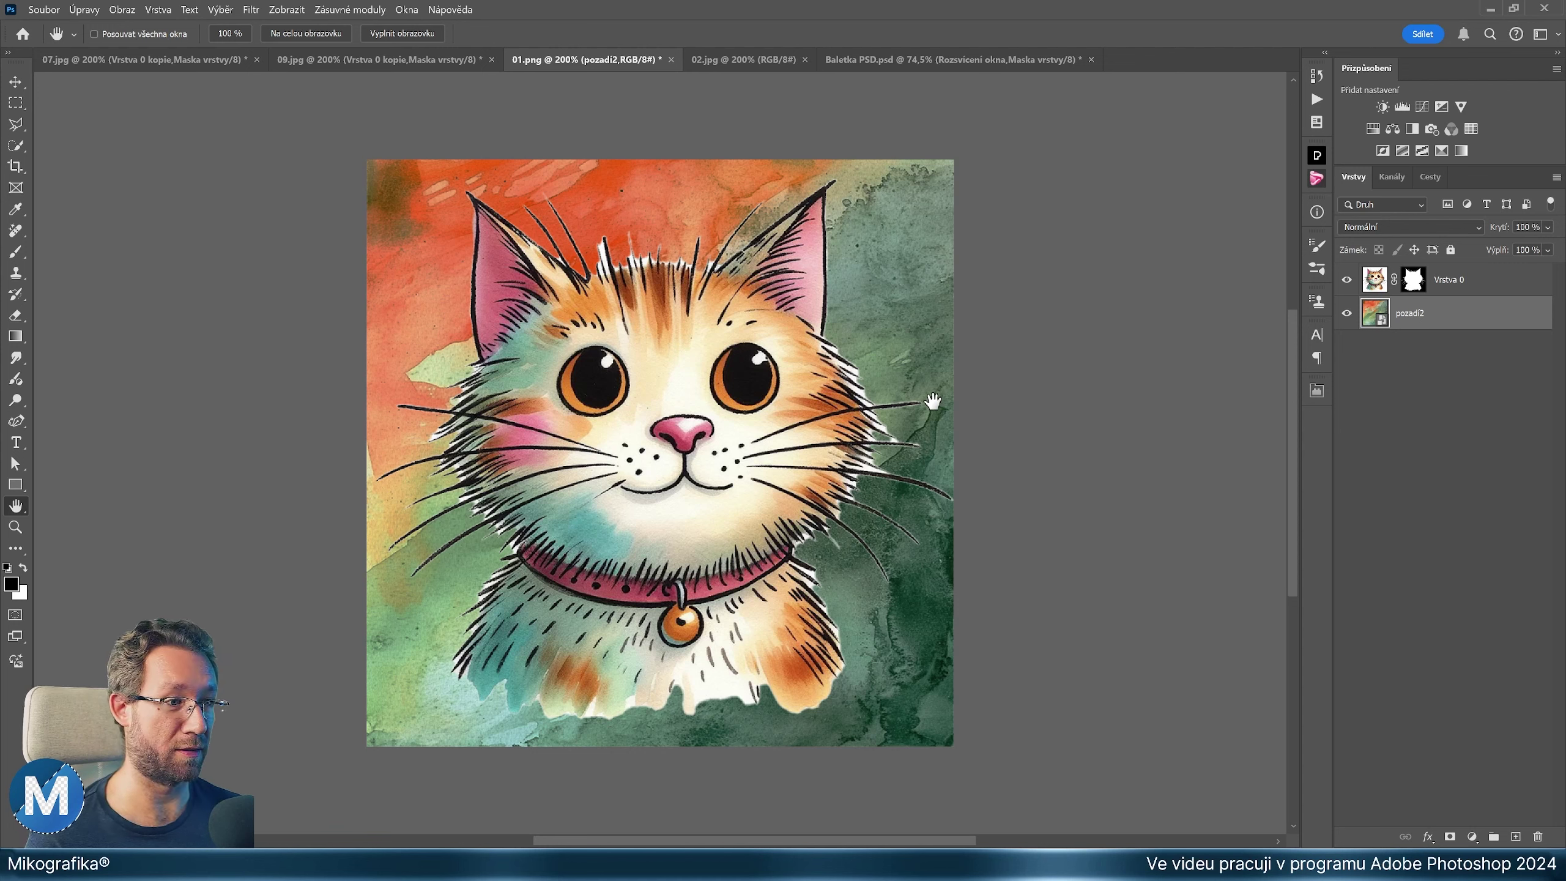
Add a white, outside-positioned 8 px Stroke layer style to Vrstva 0
right_click(1476, 277)
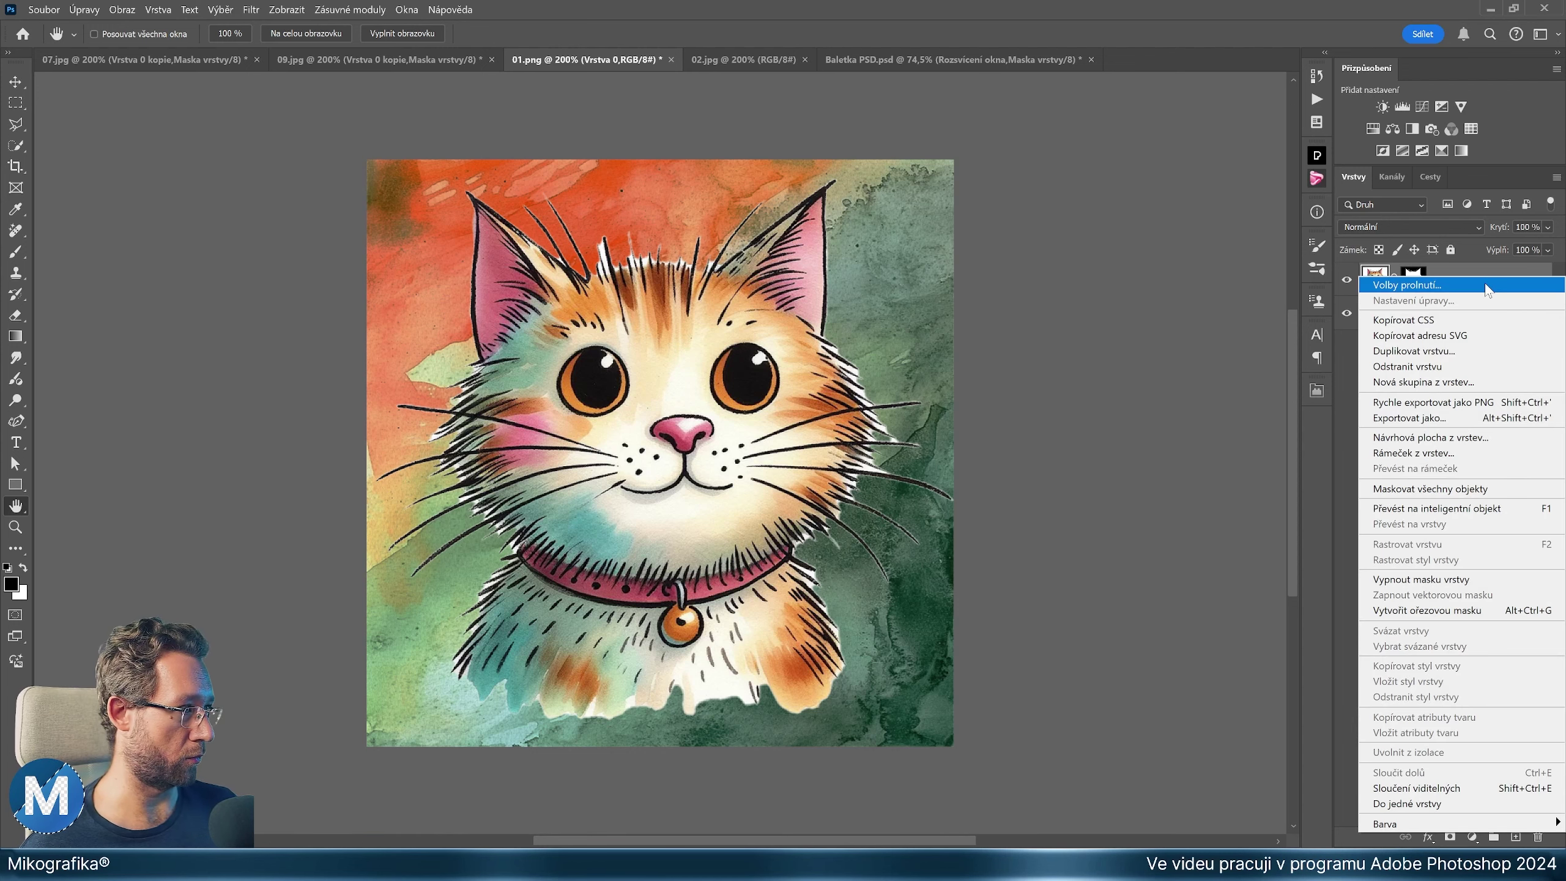
left_click(1469, 285)
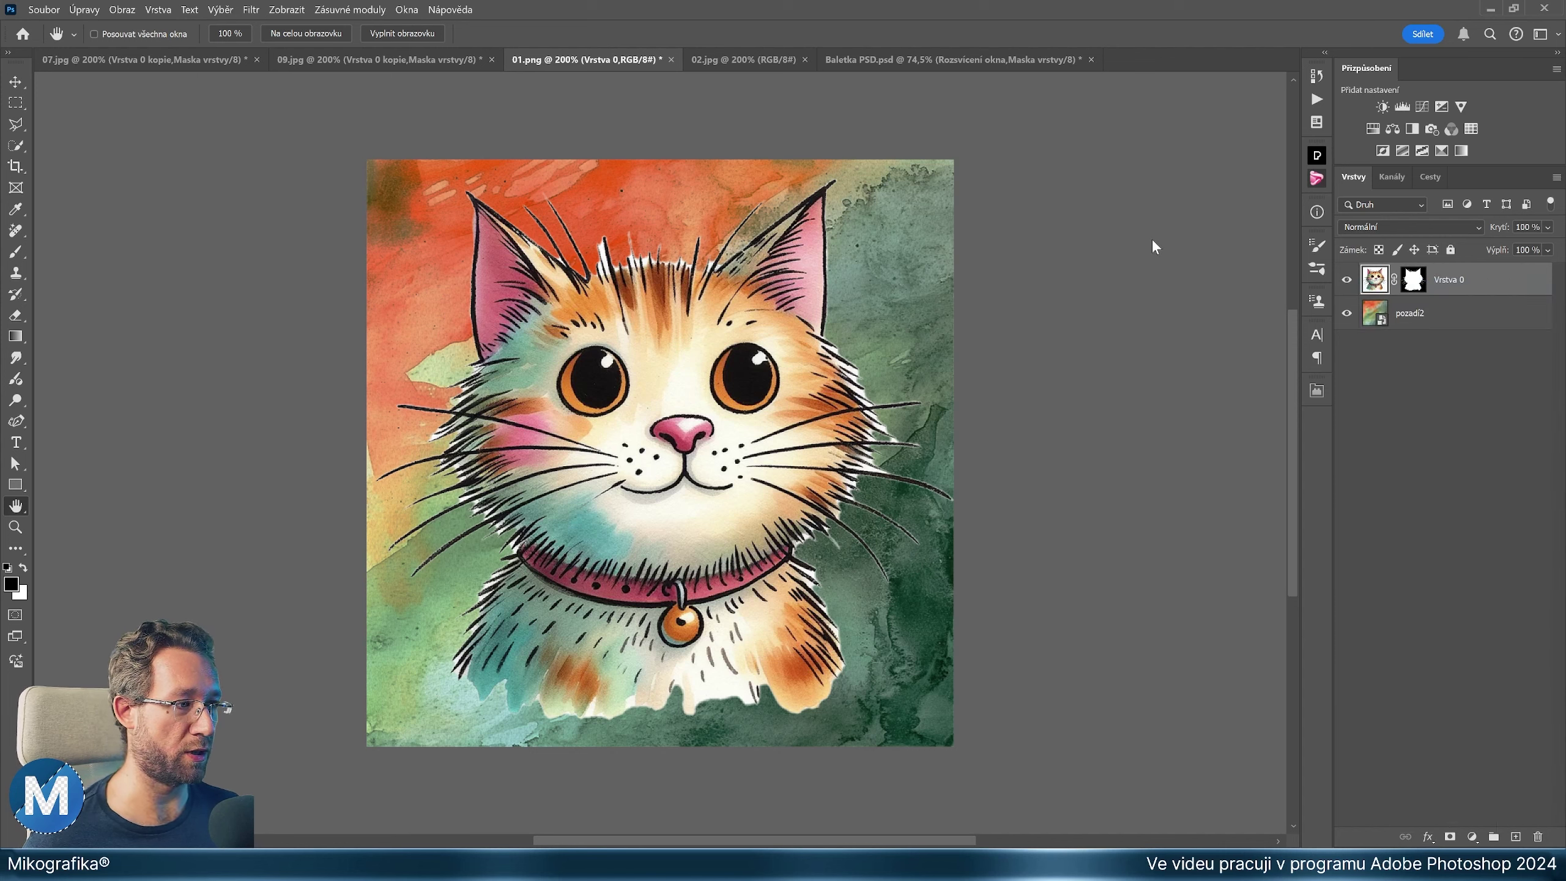
left_click(925, 499)
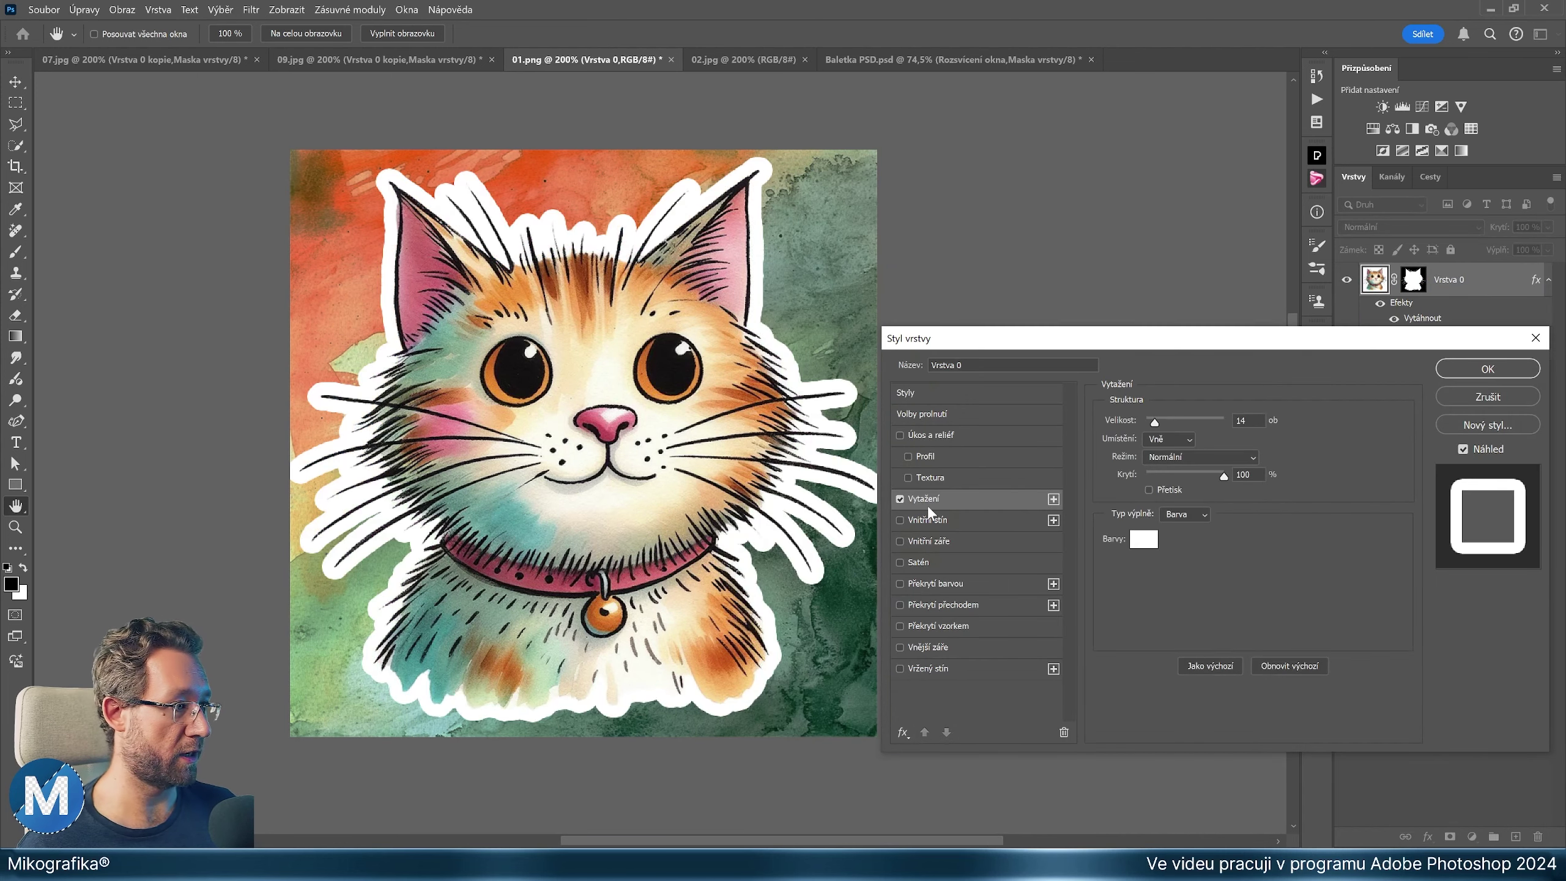
left_click(1145, 540)
left_click(1230, 519)
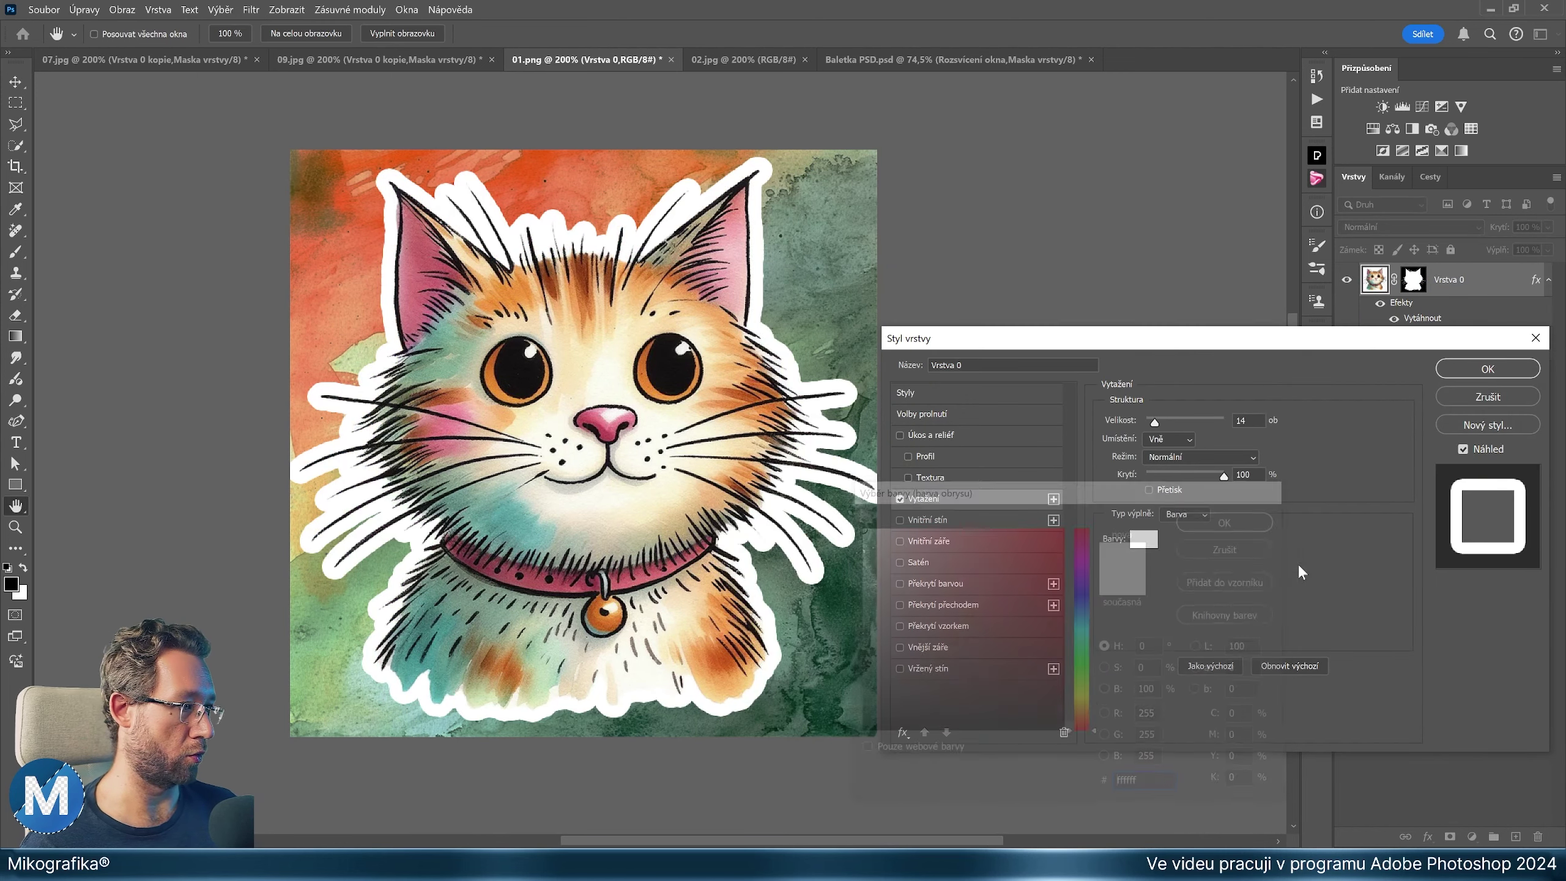
left_click(1159, 438)
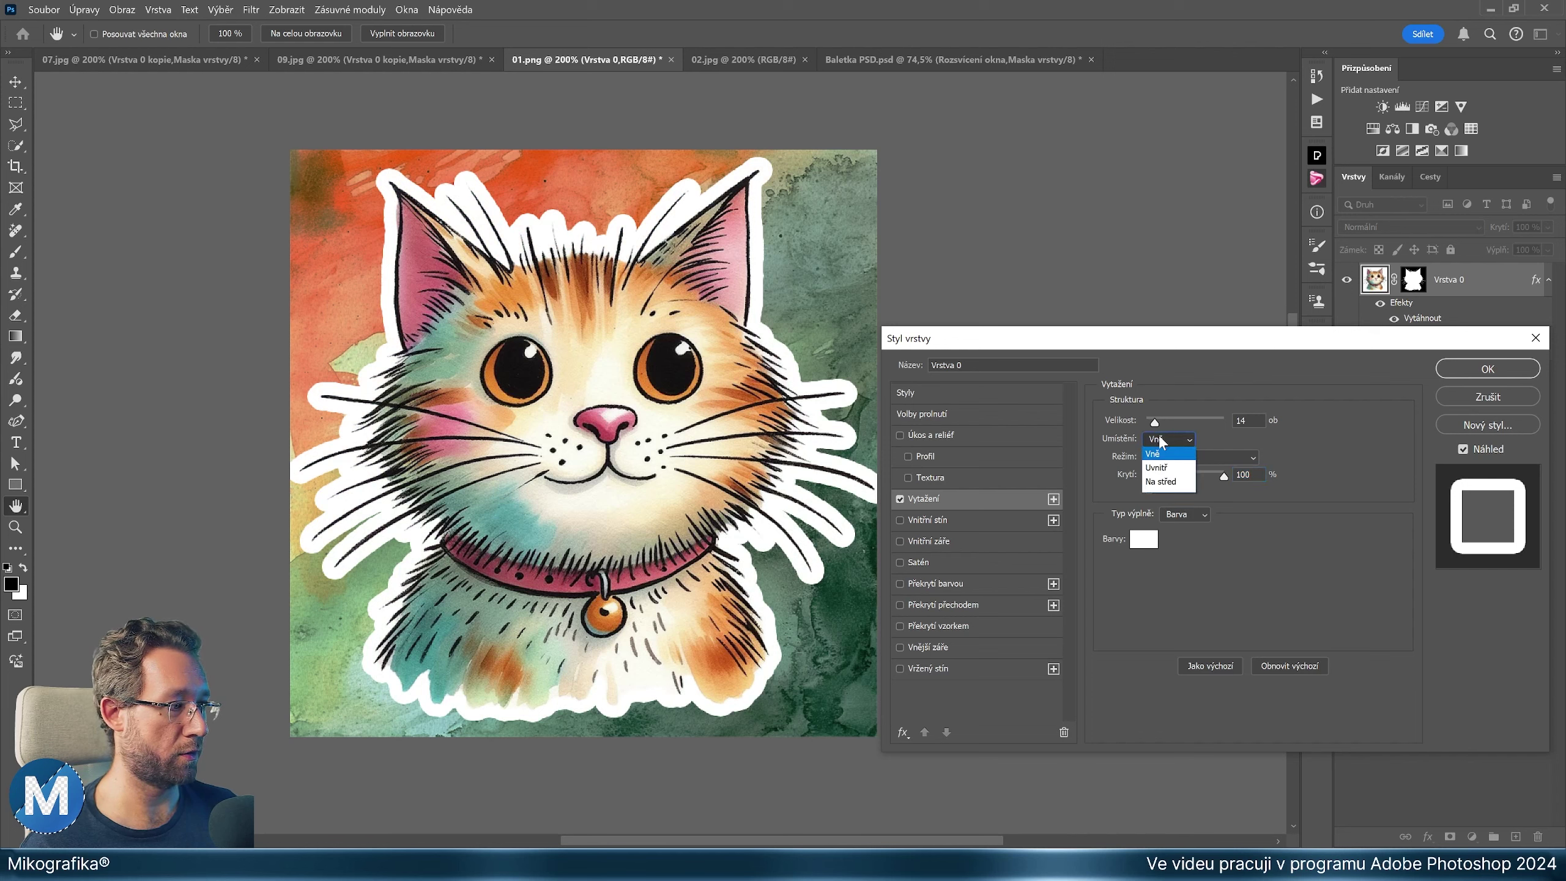
left_click(1158, 454)
key("Down")
key("Down")
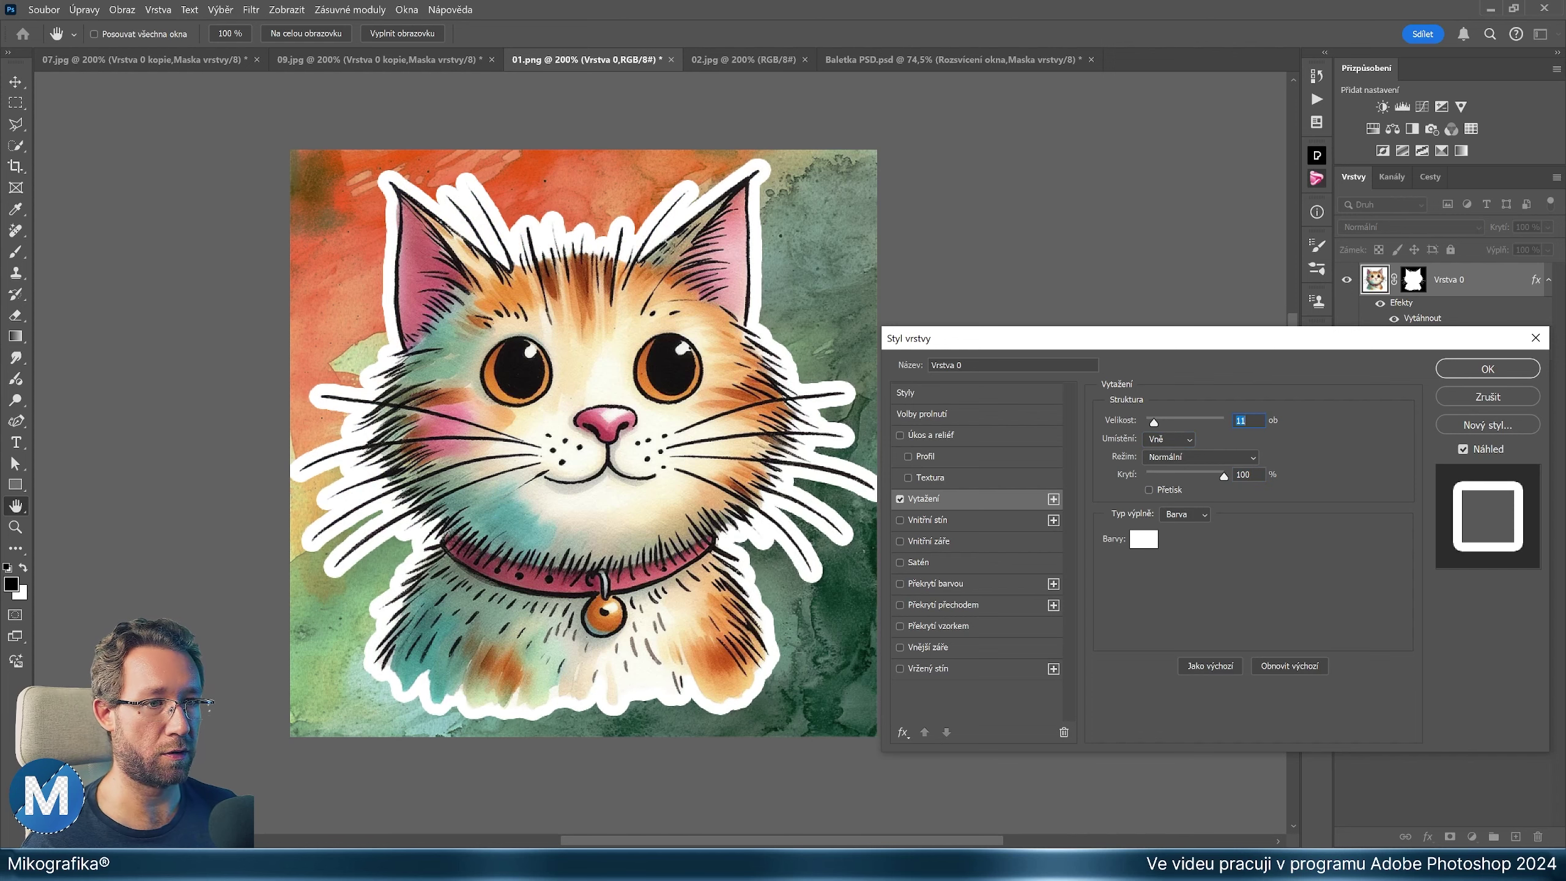
key("Down")
key("Down")
key("Down")
key("Down")
key("Down")
key("Down")
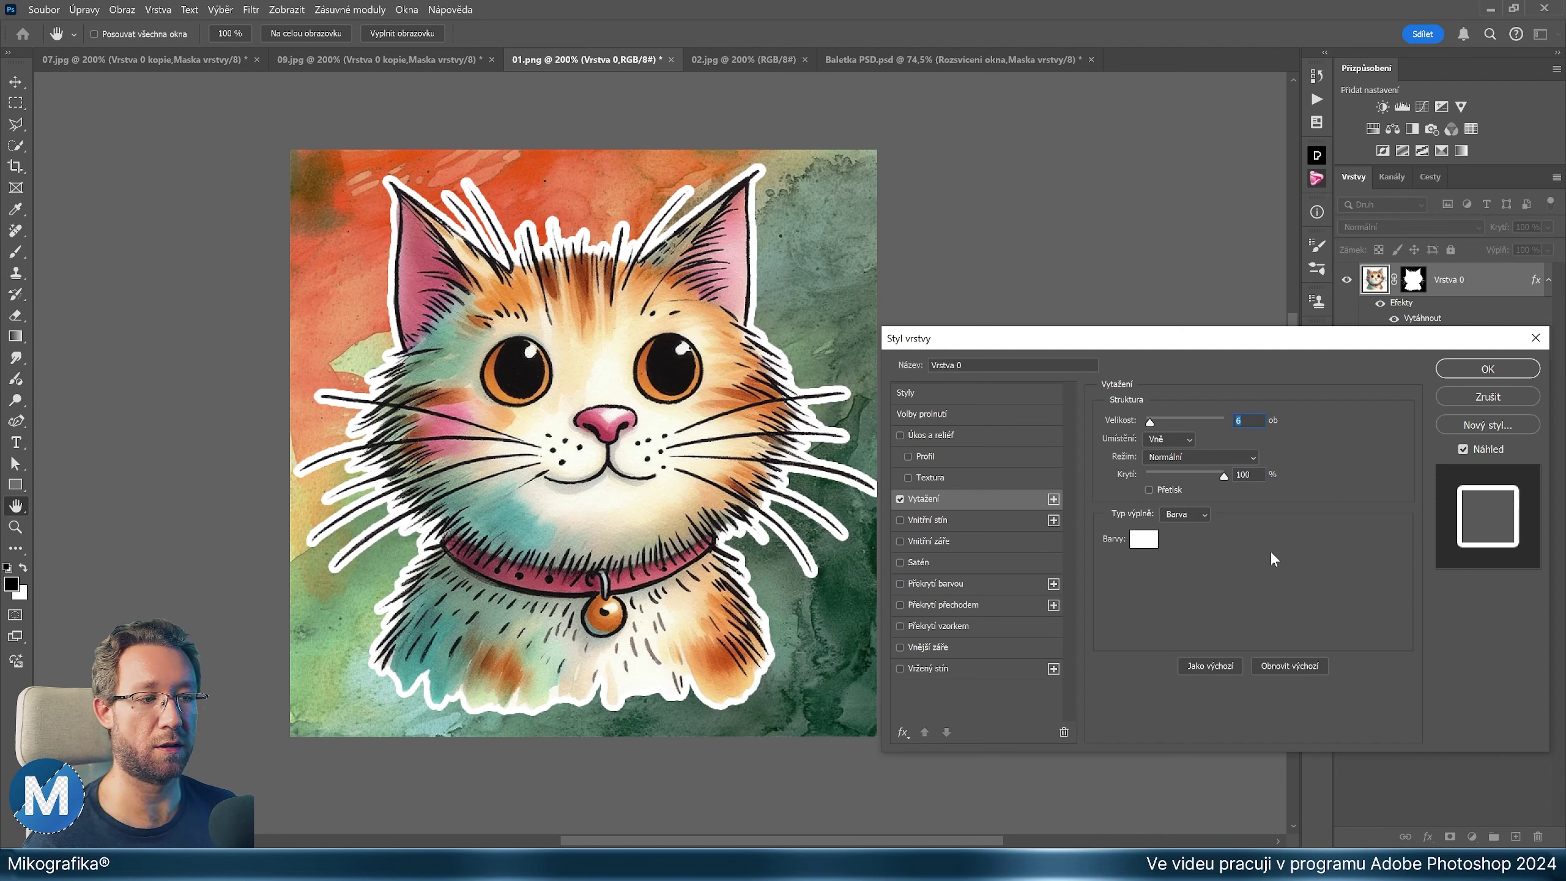
key("Up")
key("Up")
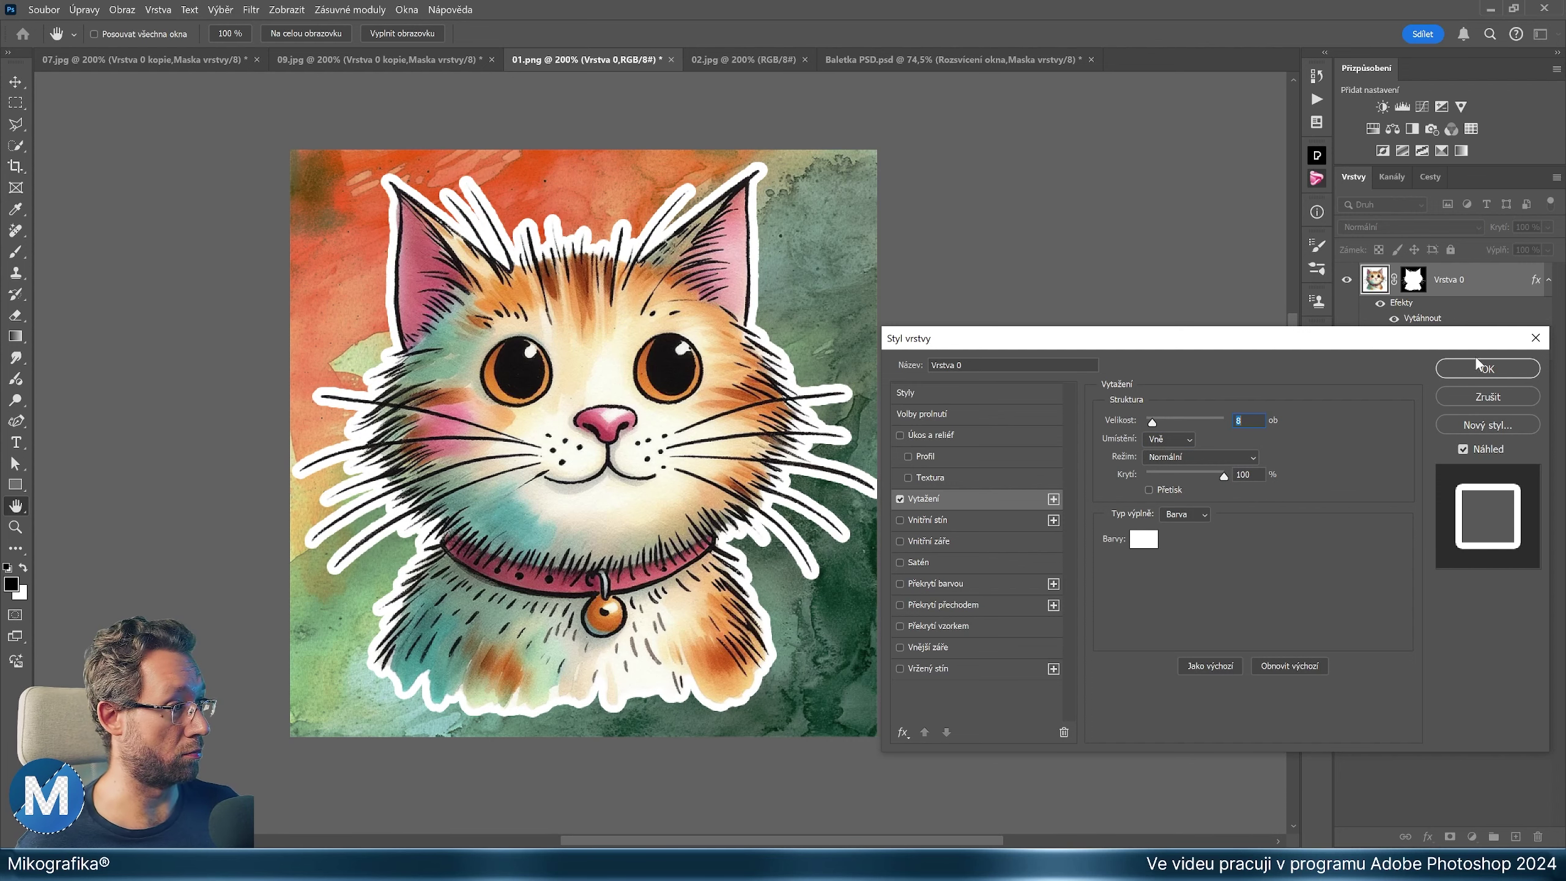
key("Return")
left_click(665, 541, "alt")
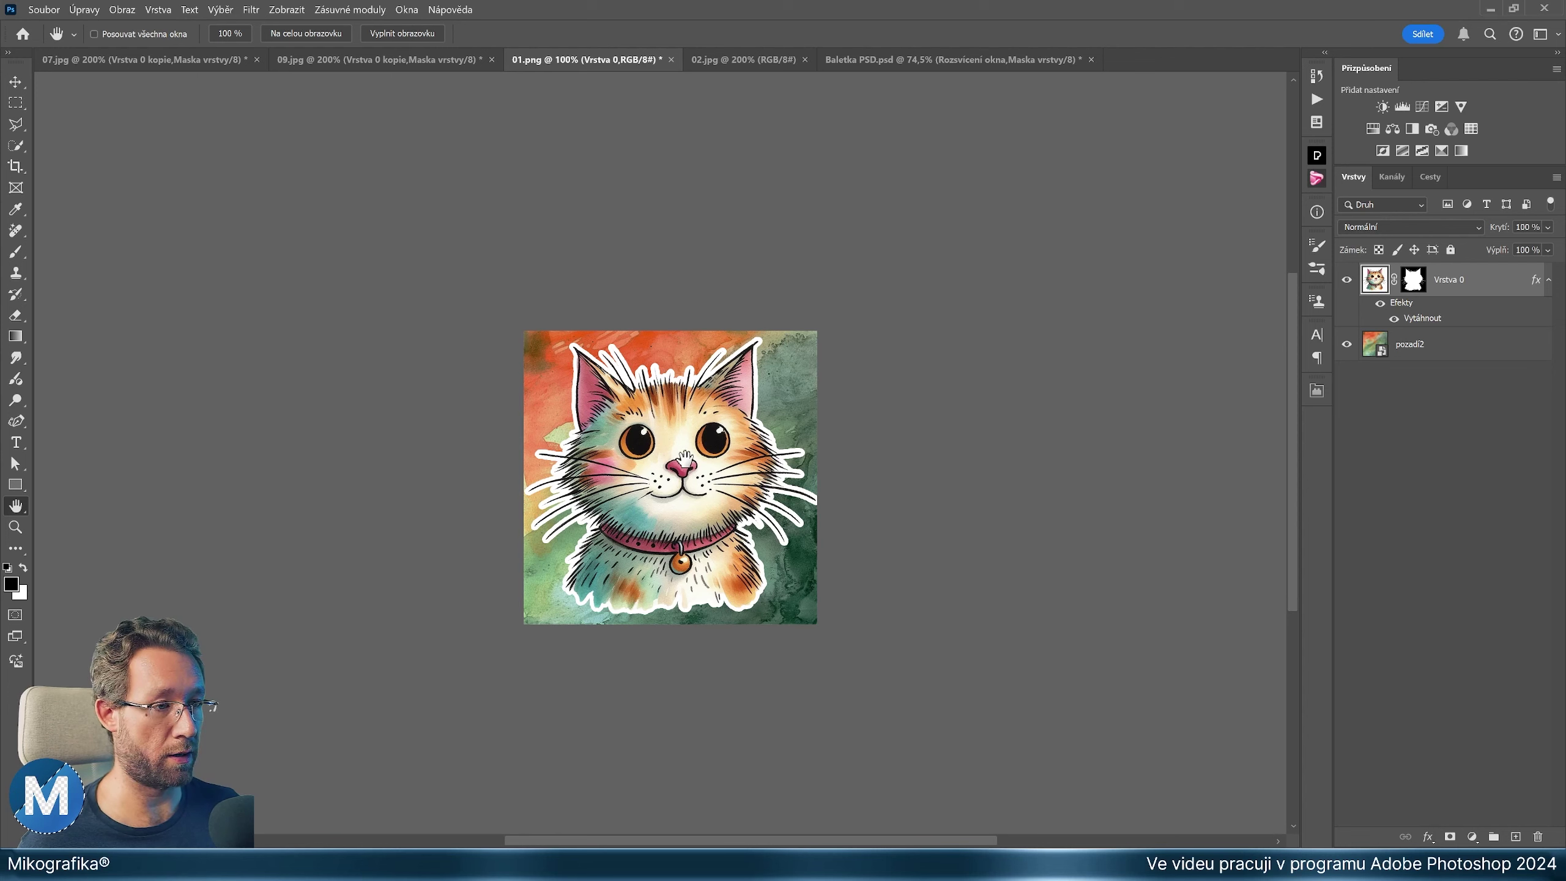
Shrink the cat slightly from both sides, hide pozadí2, and switch to 02.jpg
left_click_drag(419, 266, 481, 265)
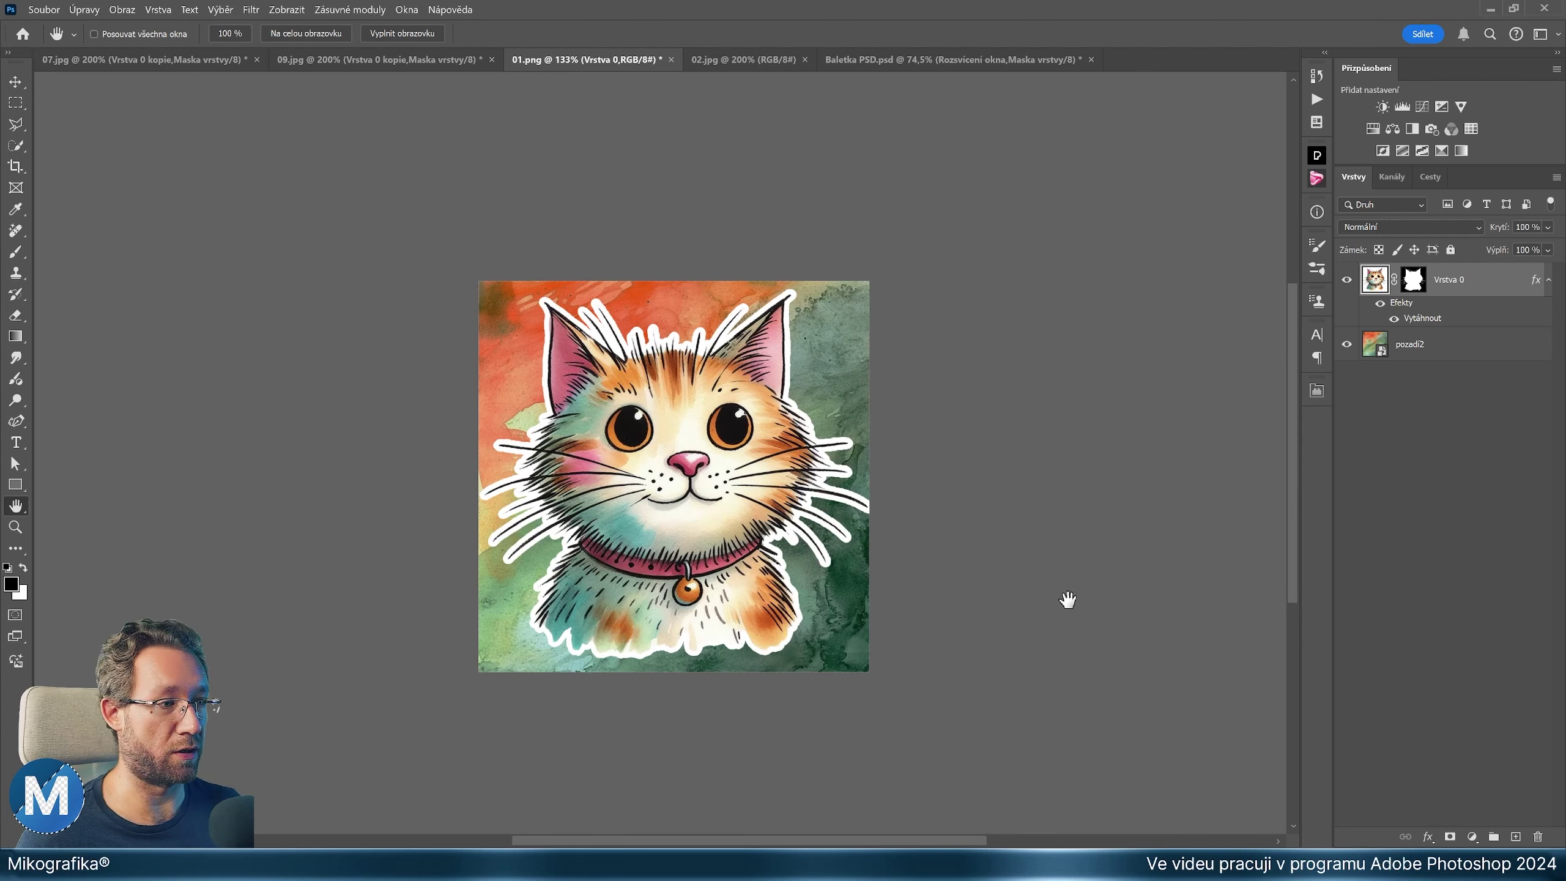
key("ctrl+plus")
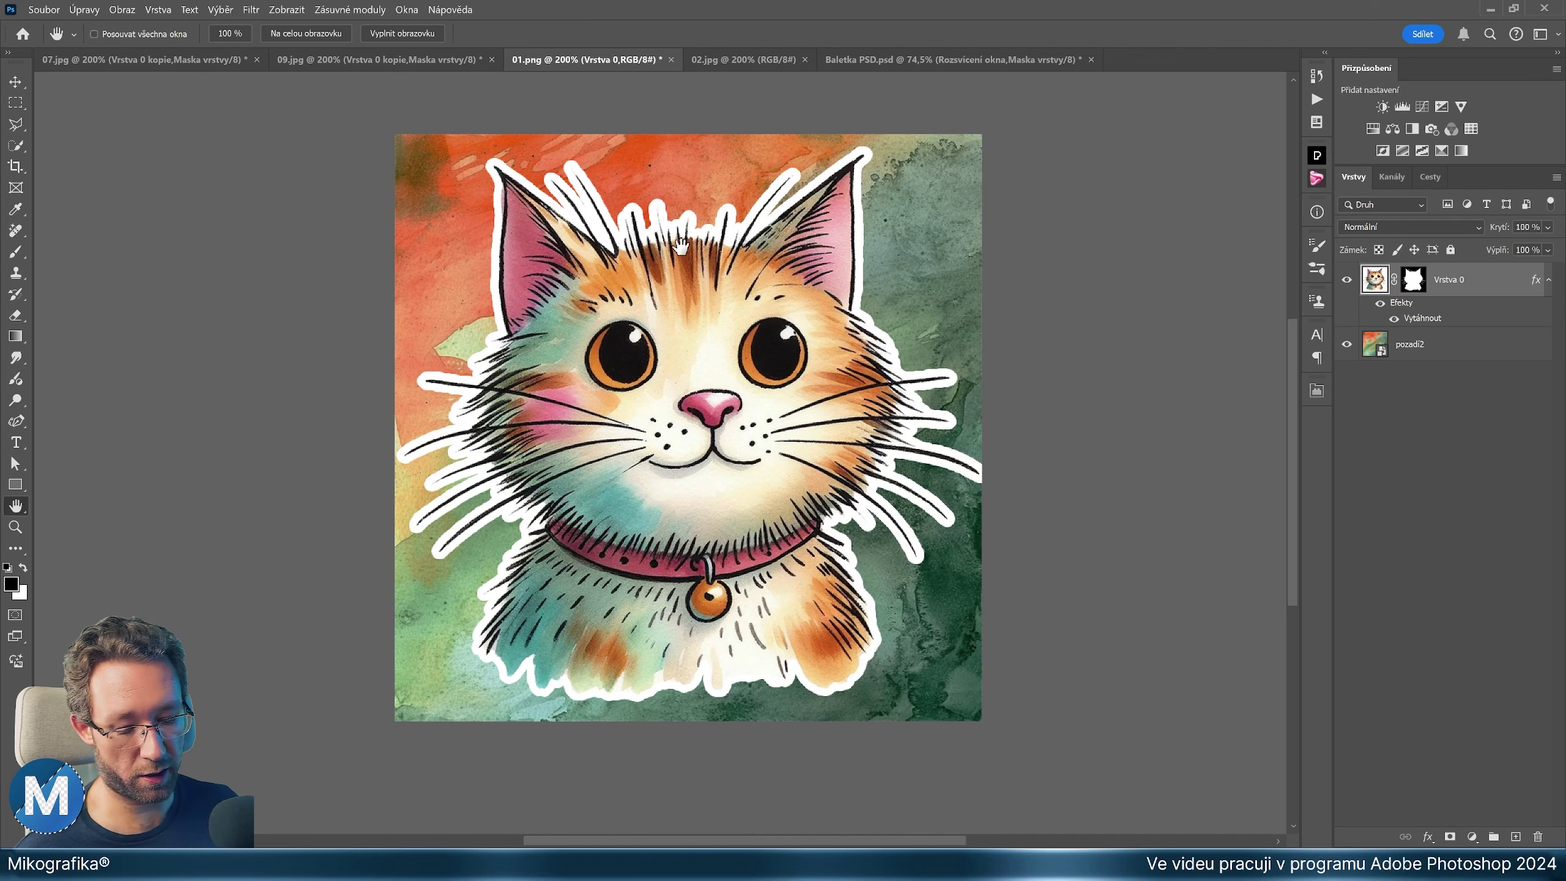
key("ctrl+t")
left_click_drag(986, 428, 943, 434)
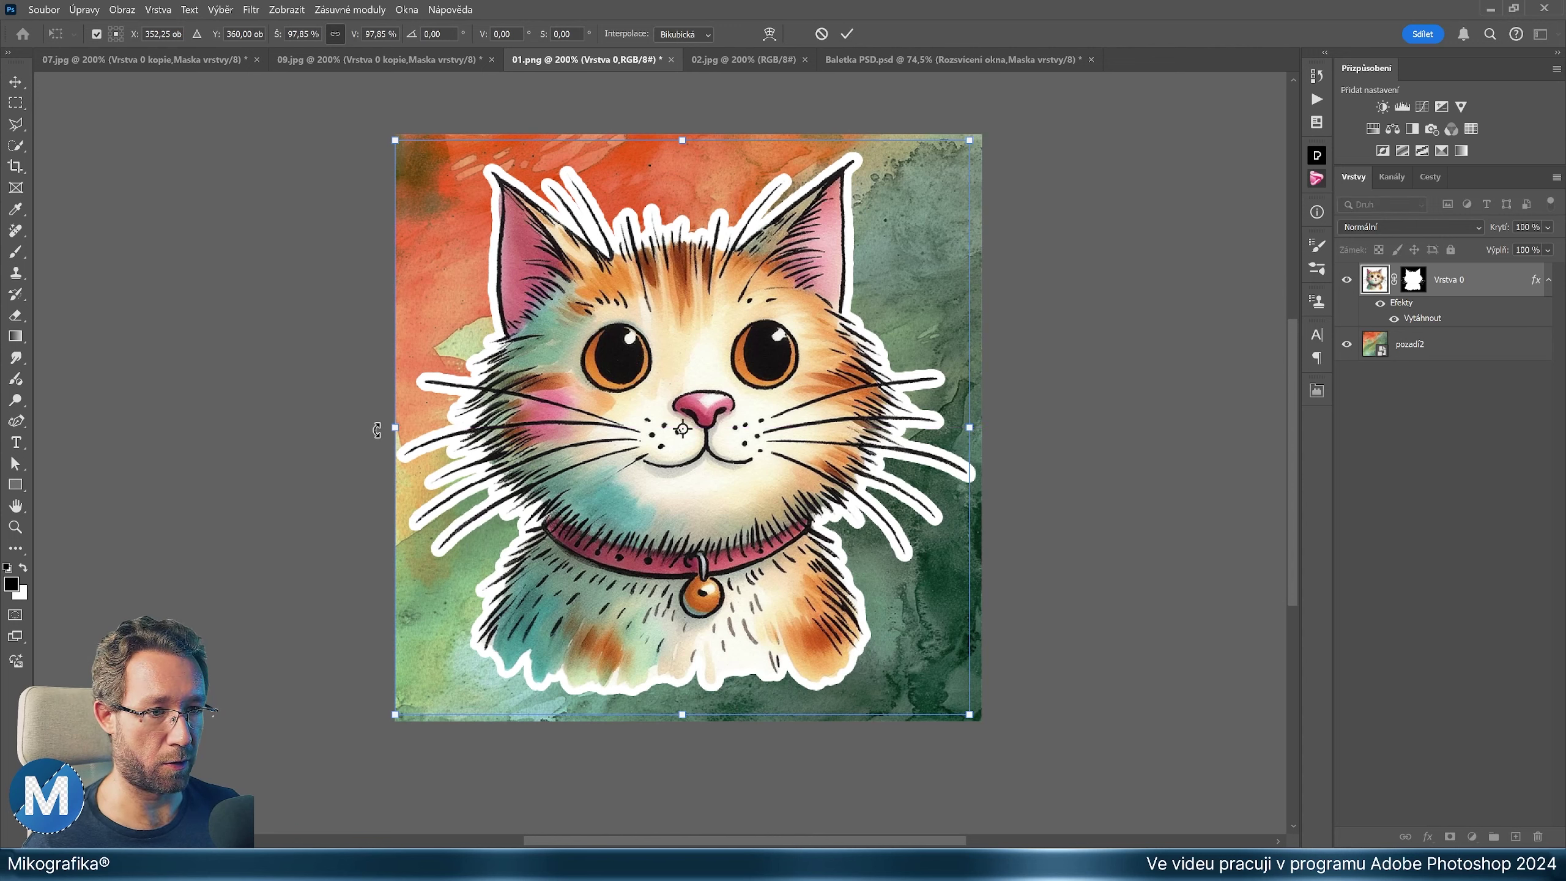
left_click_drag(392, 427, 405, 427)
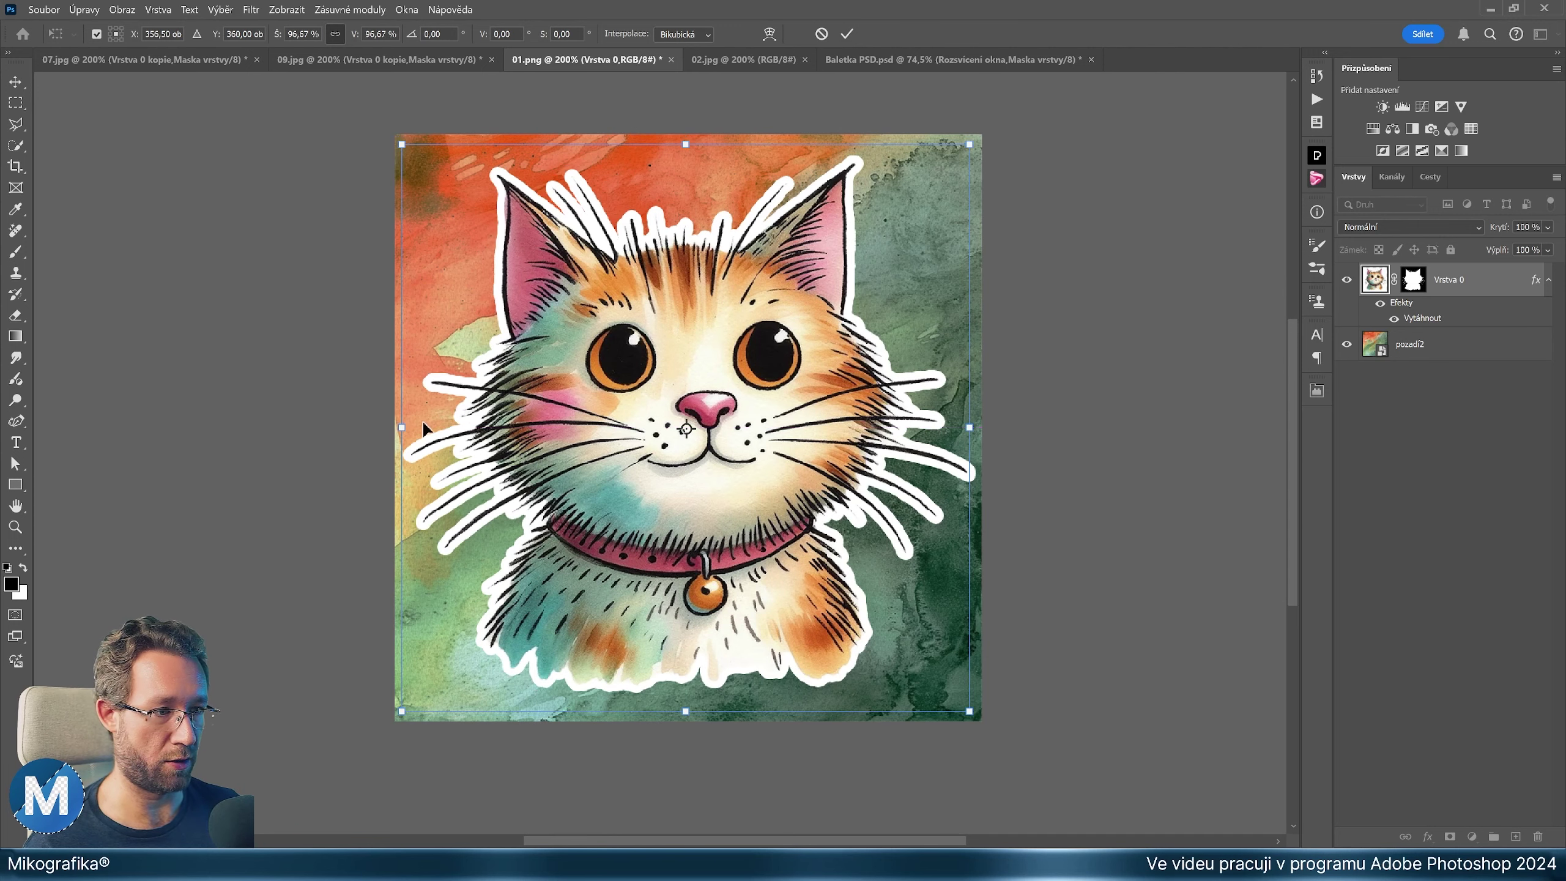
key("Return")
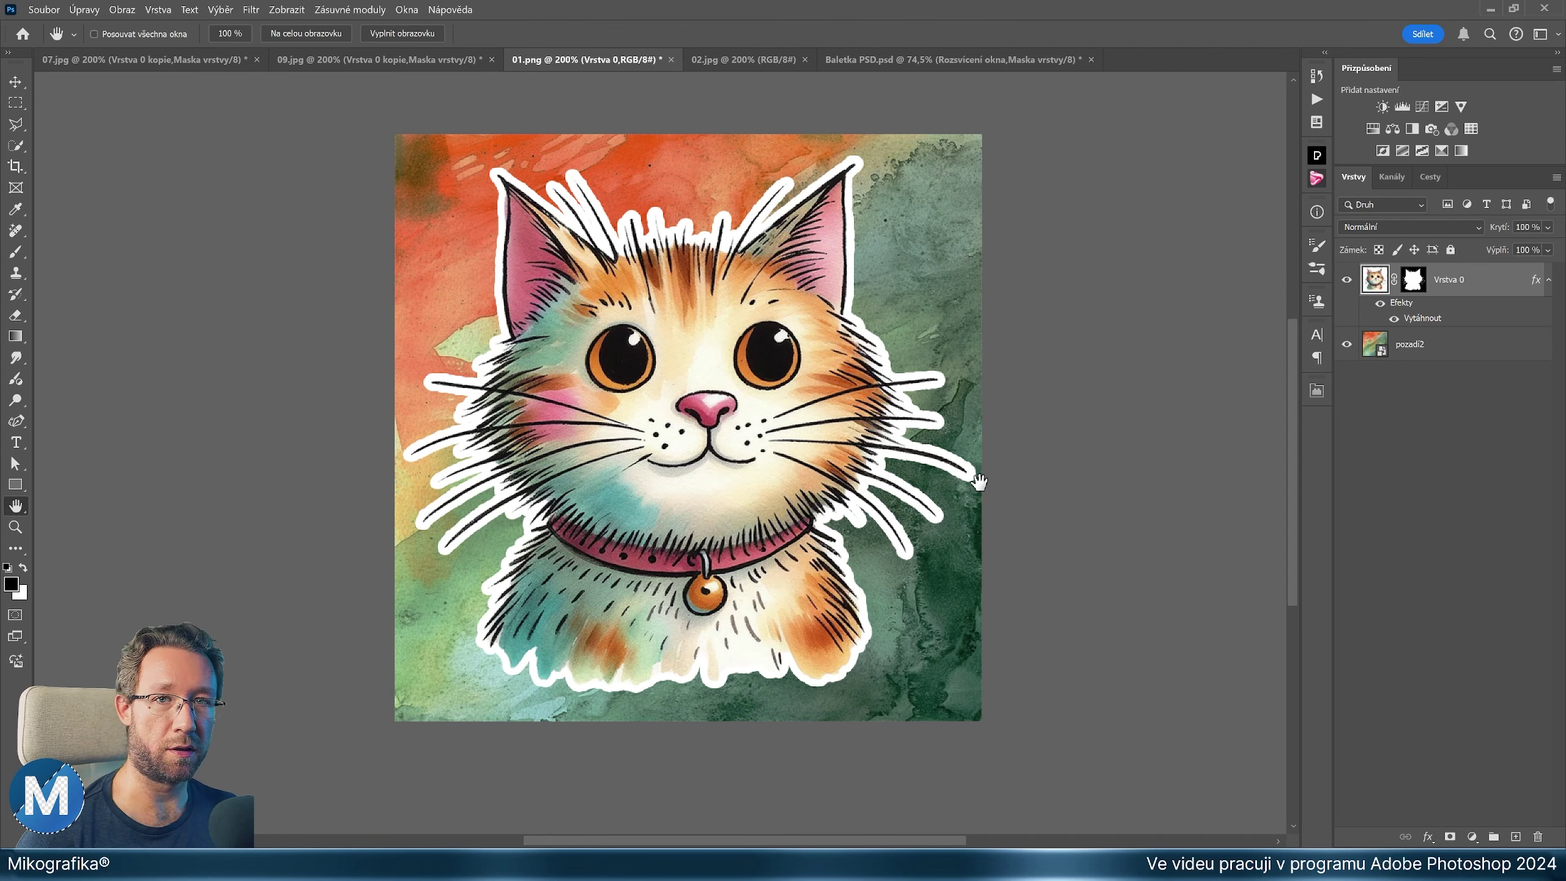
left_click(1346, 343)
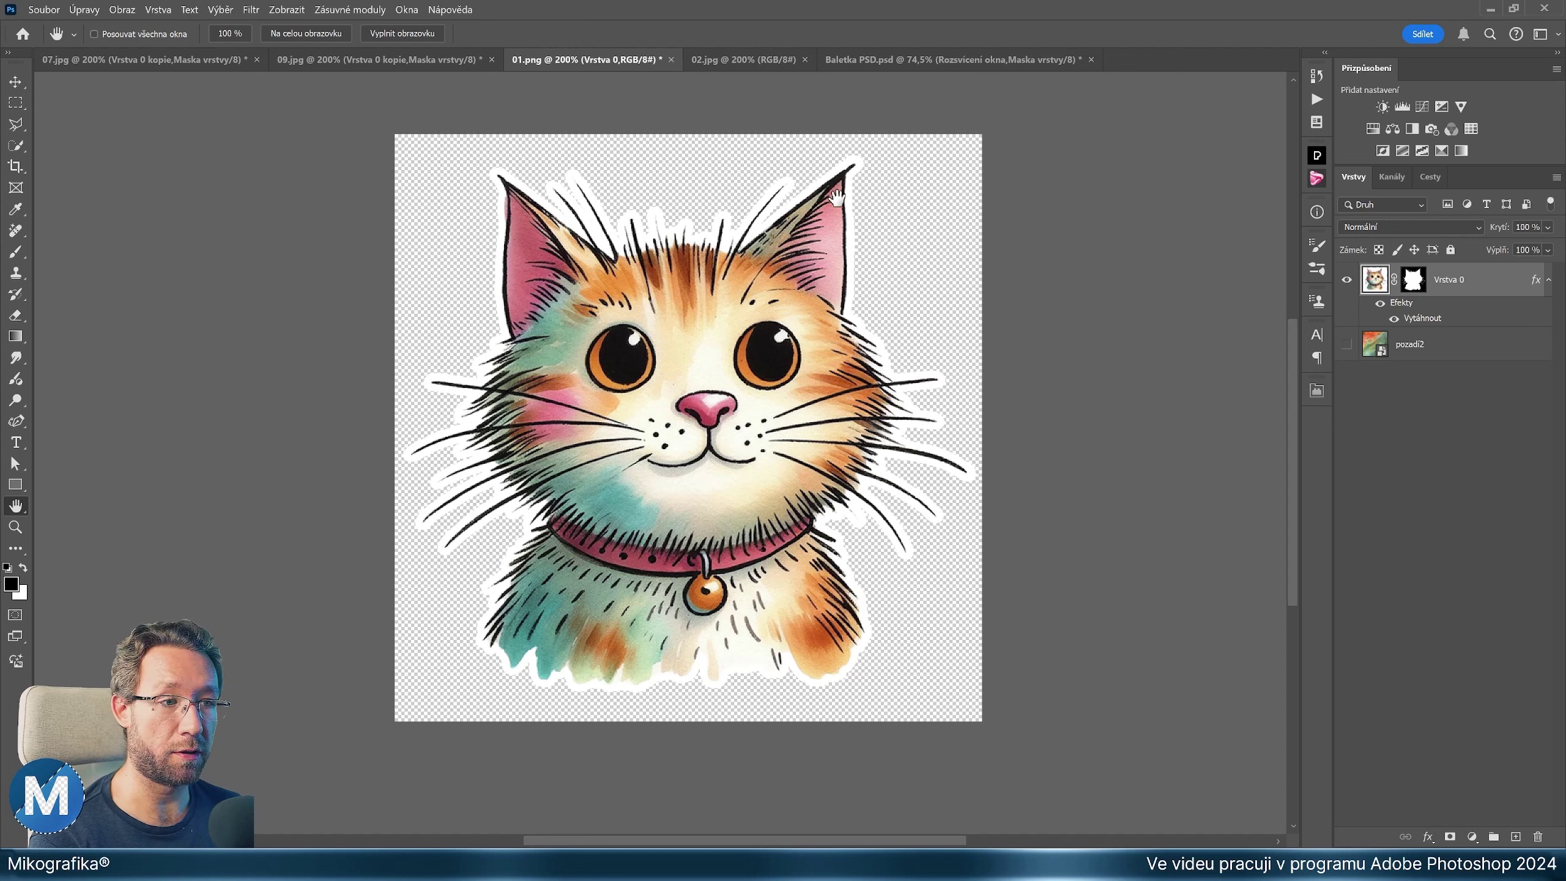
left_click(709, 60)
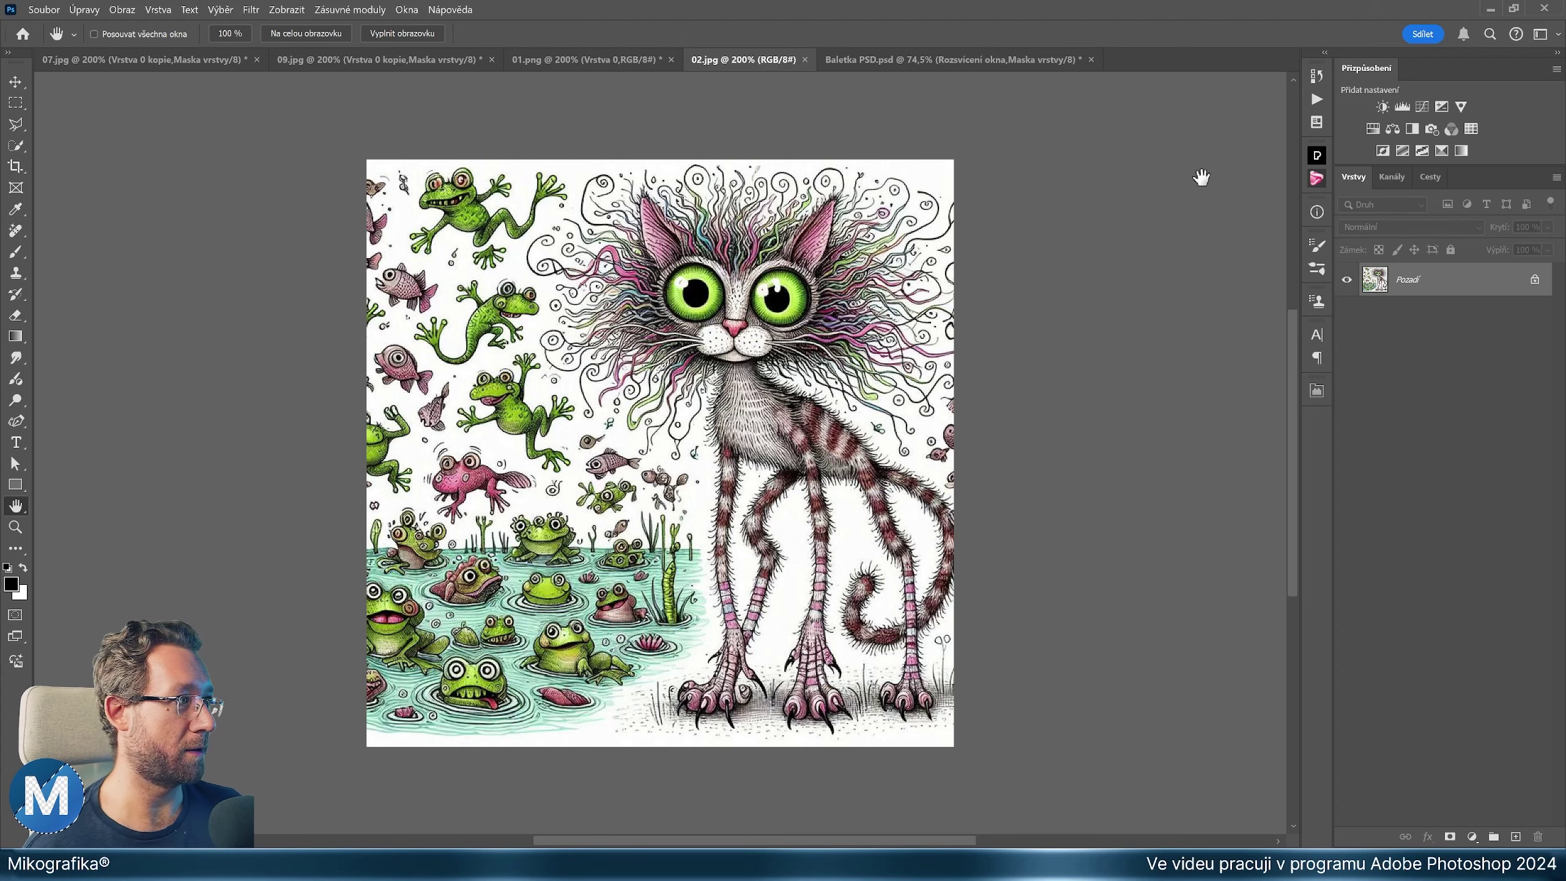
Inspect 02.jpg's blue, green and red channels one by one, then return to RGB and Layers
left_click(1391, 175)
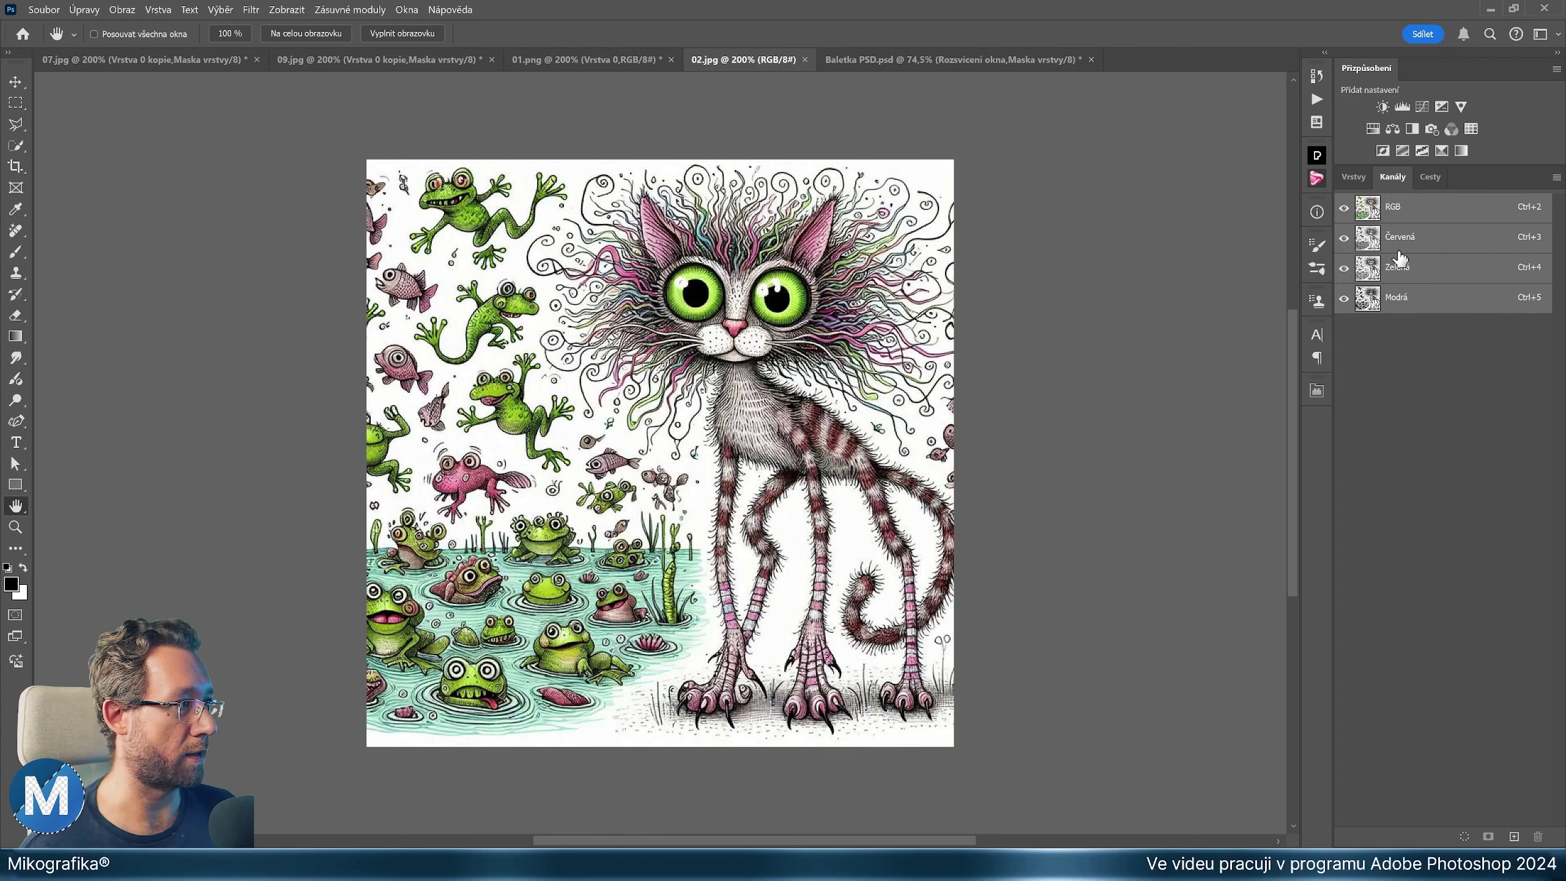
left_click(1400, 243)
left_click(1400, 275)
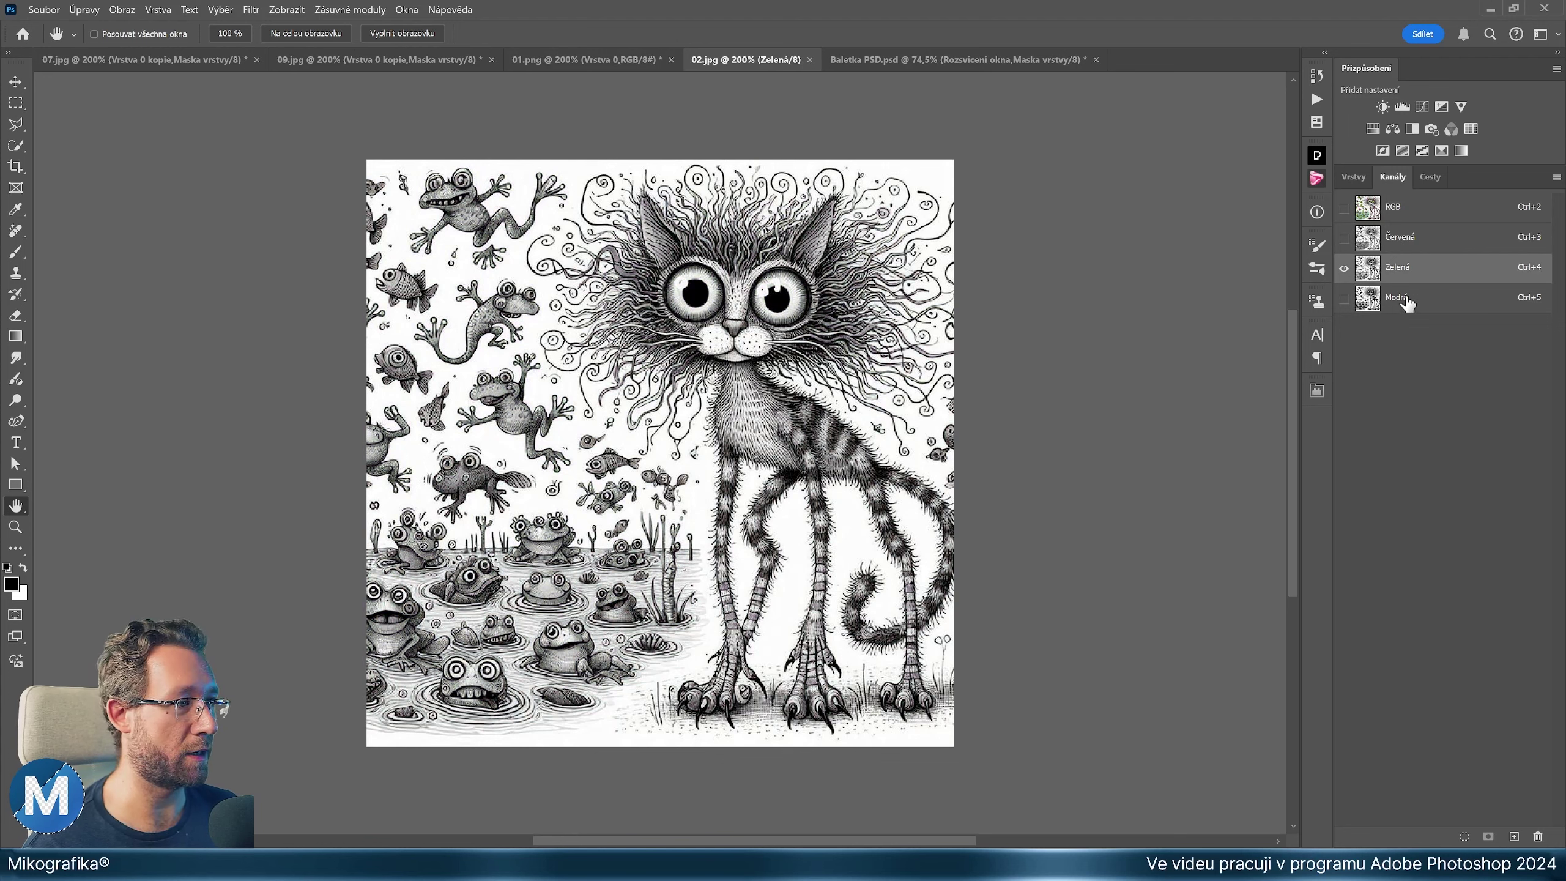
left_click(1398, 300)
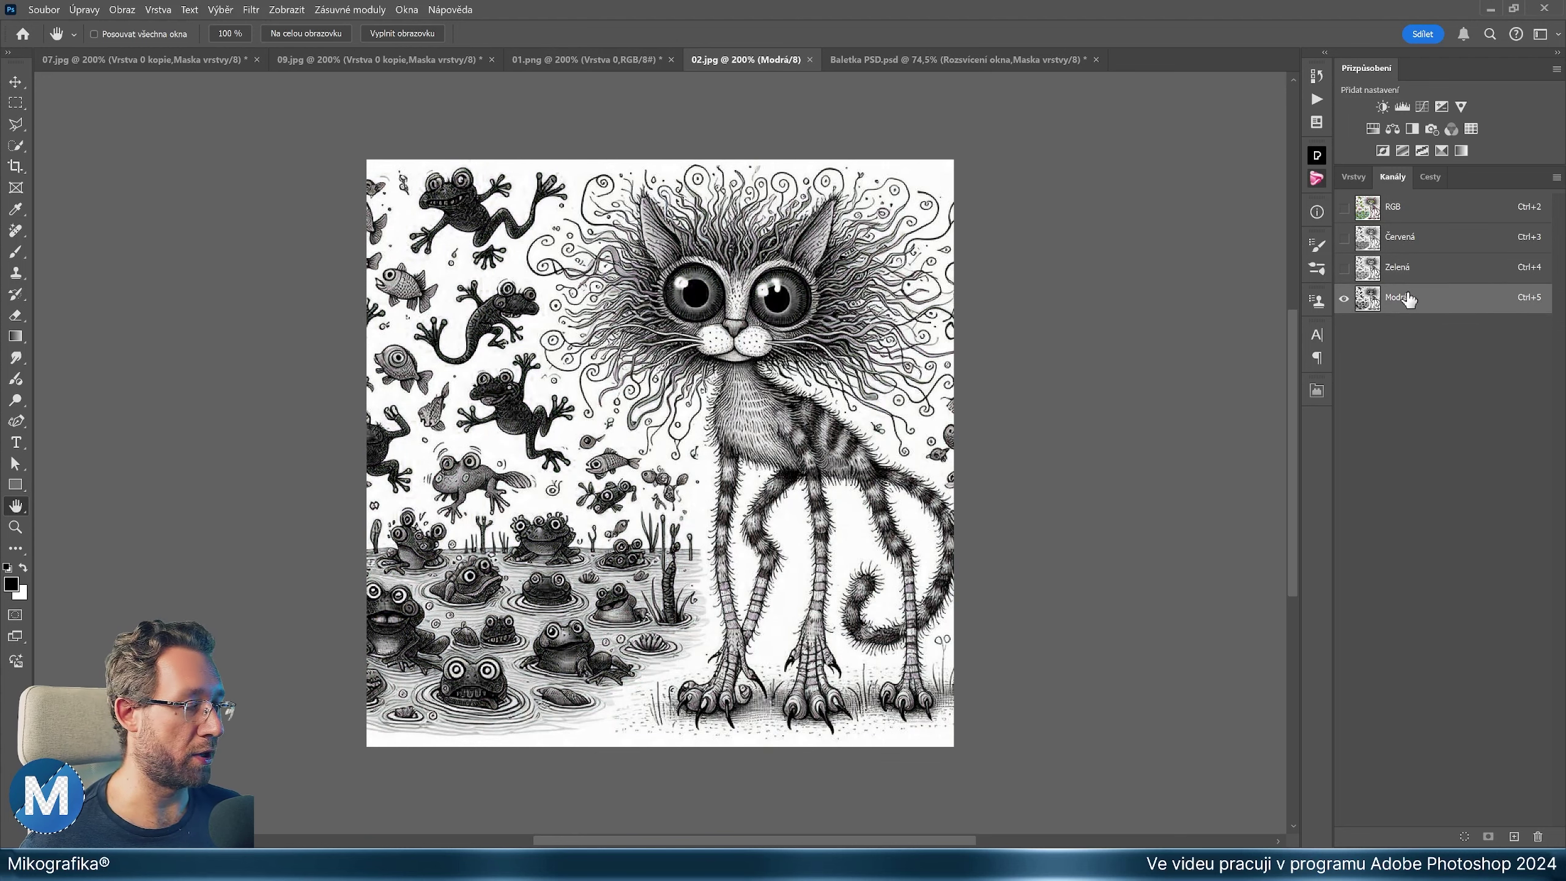
left_click(1412, 271)
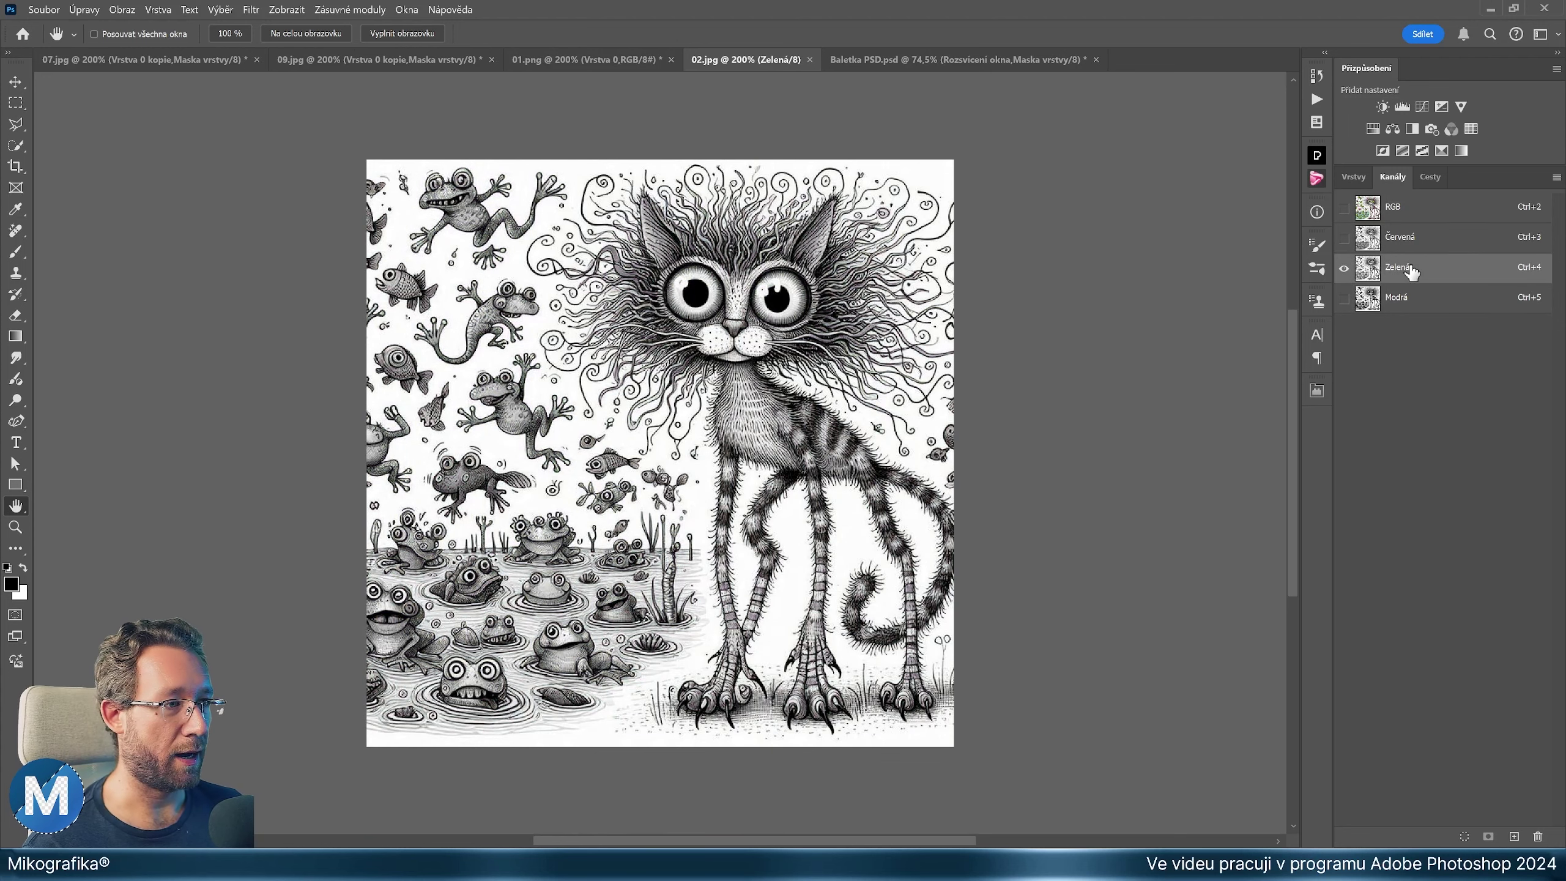
left_click(1412, 243)
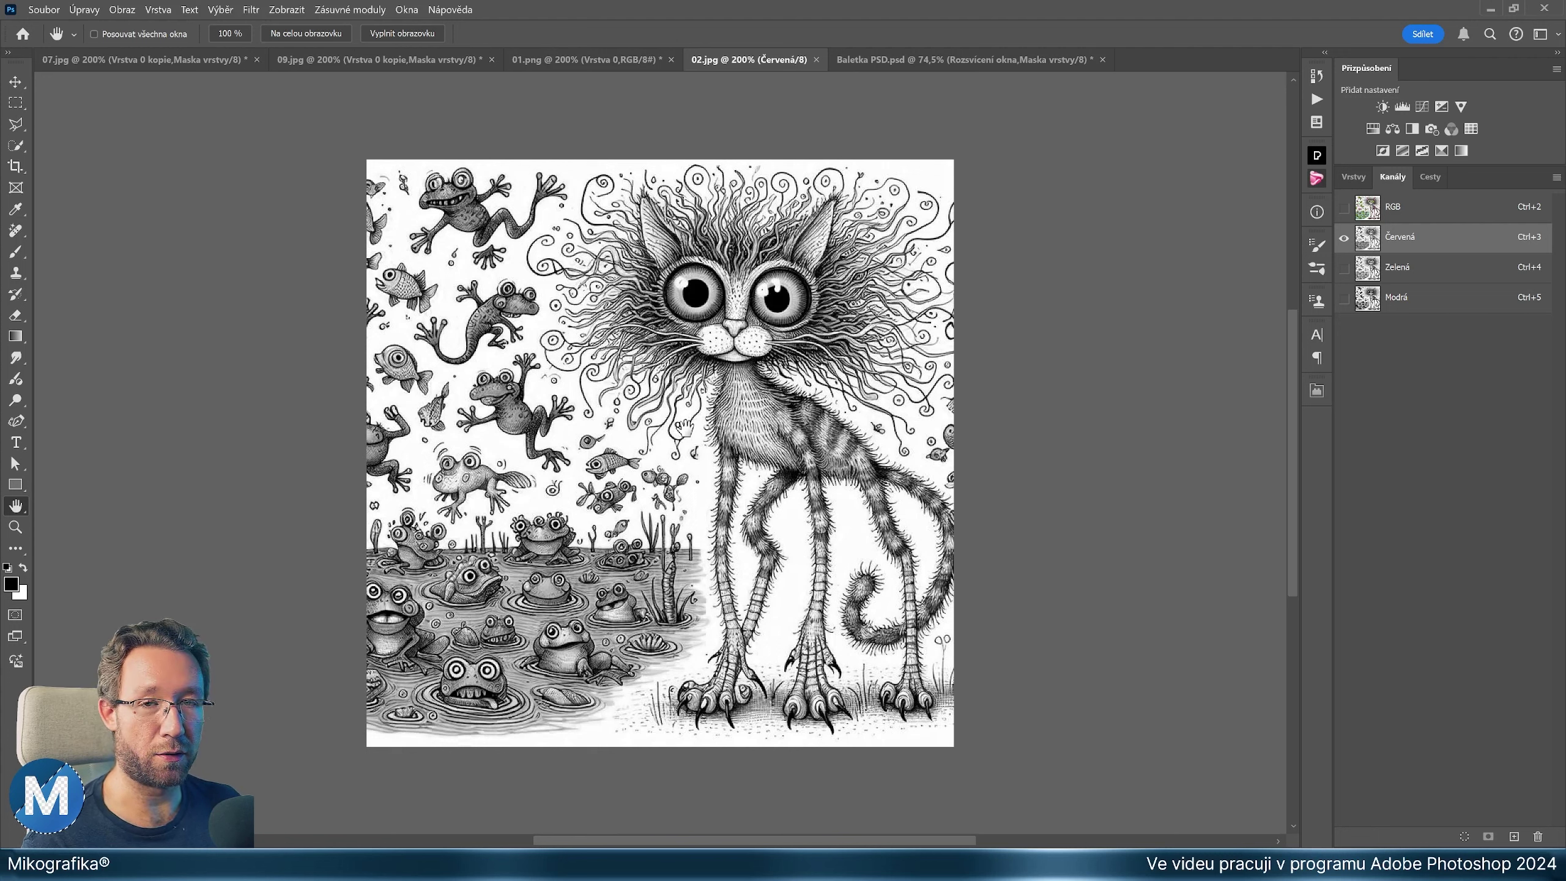
left_click(1403, 211)
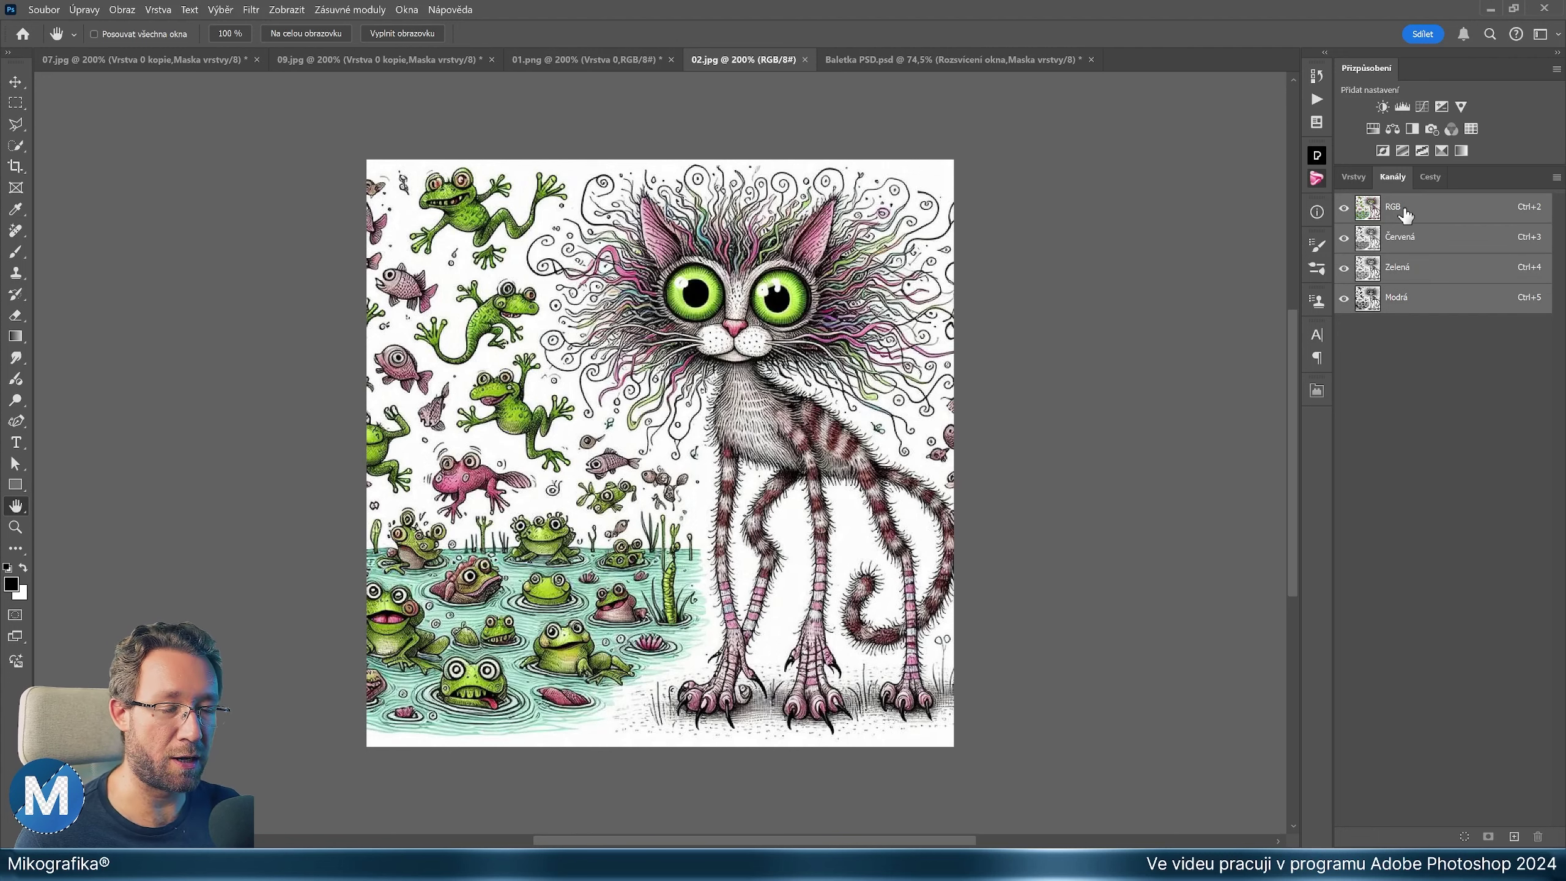
left_click(1353, 177)
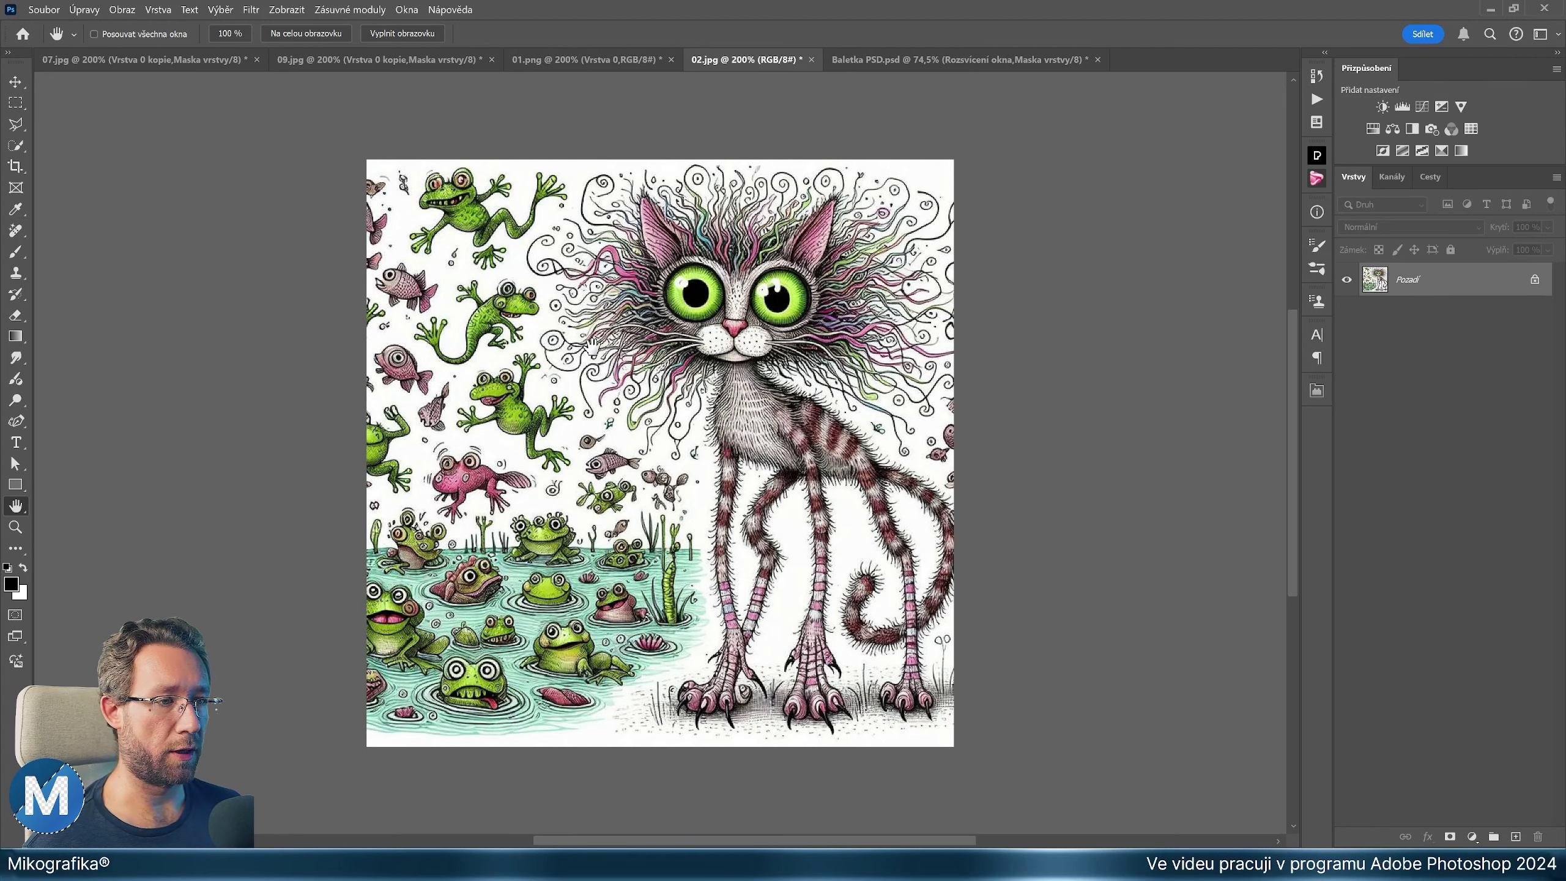
Zoom in and pan across the frogs to inspect them, then zoom back out
left_click(220, 9)
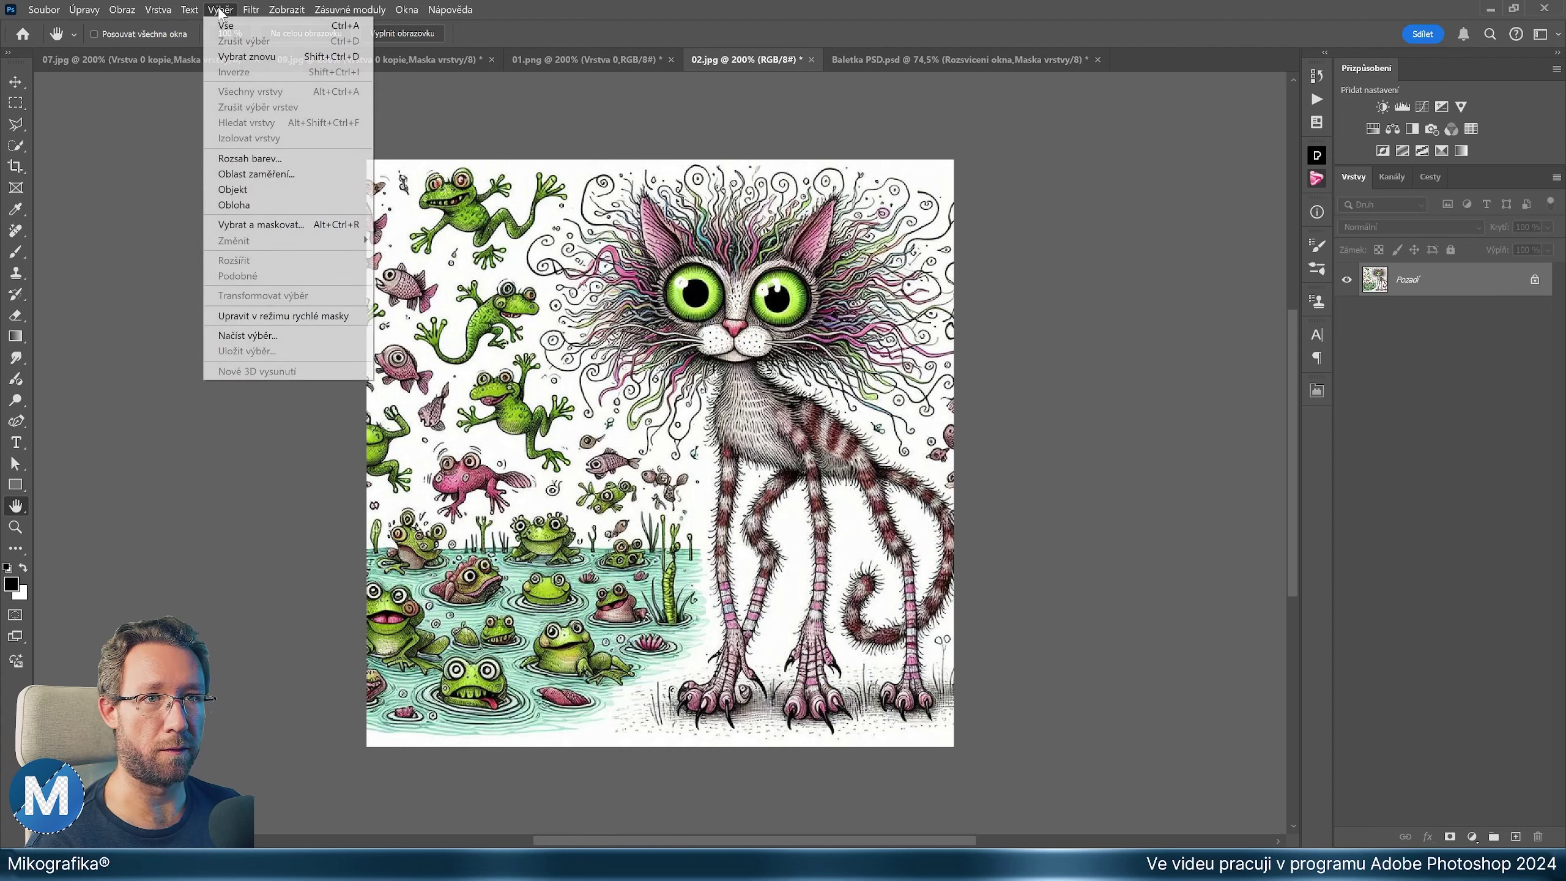
key("Escape")
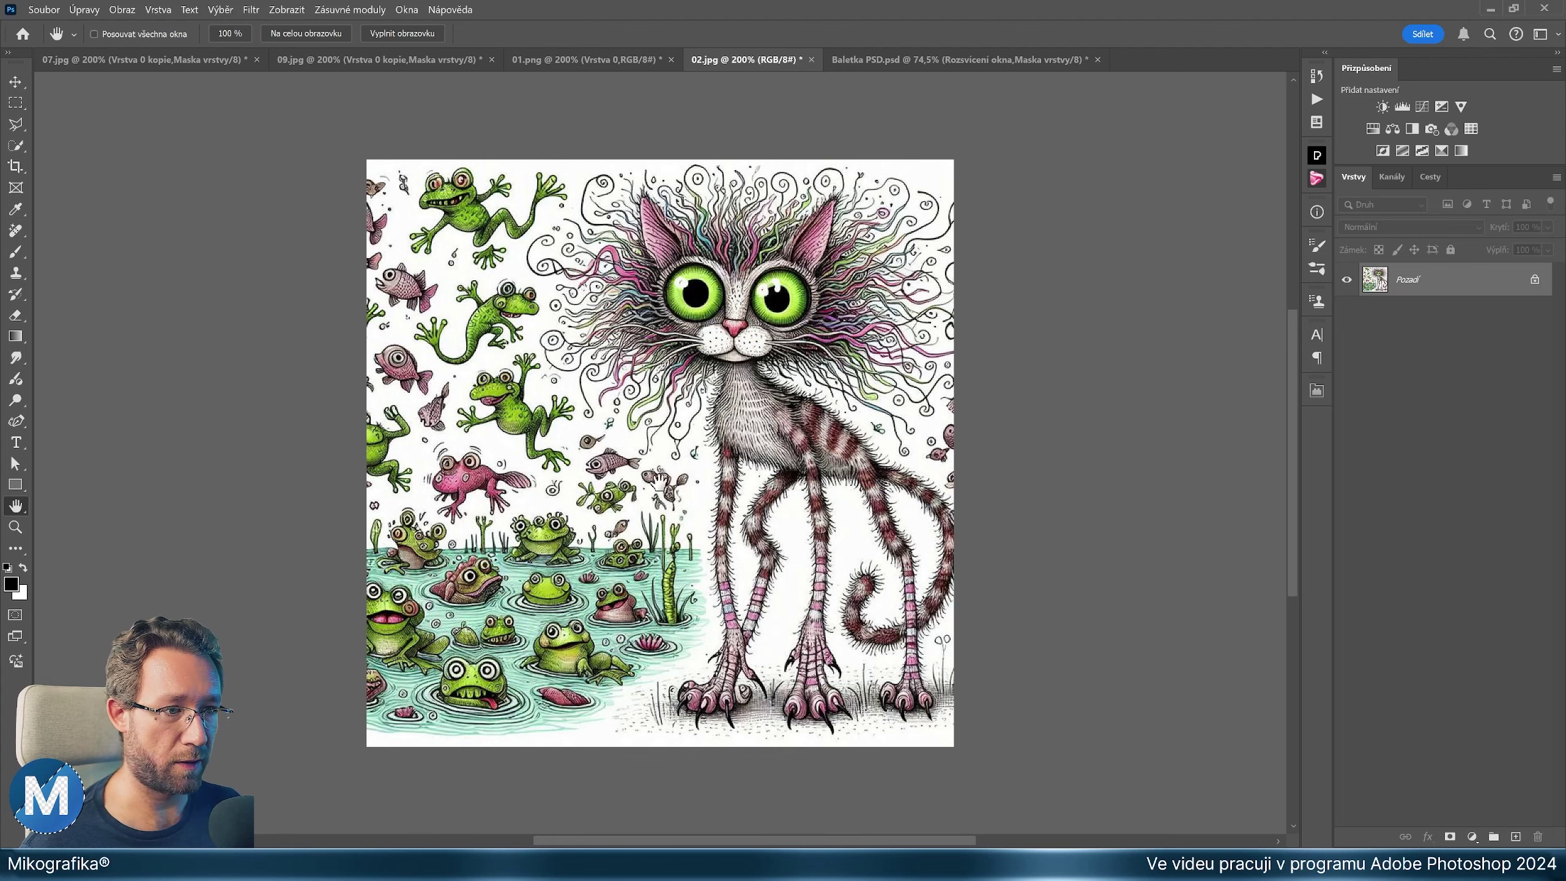
scroll(488, 353, "up", 4)
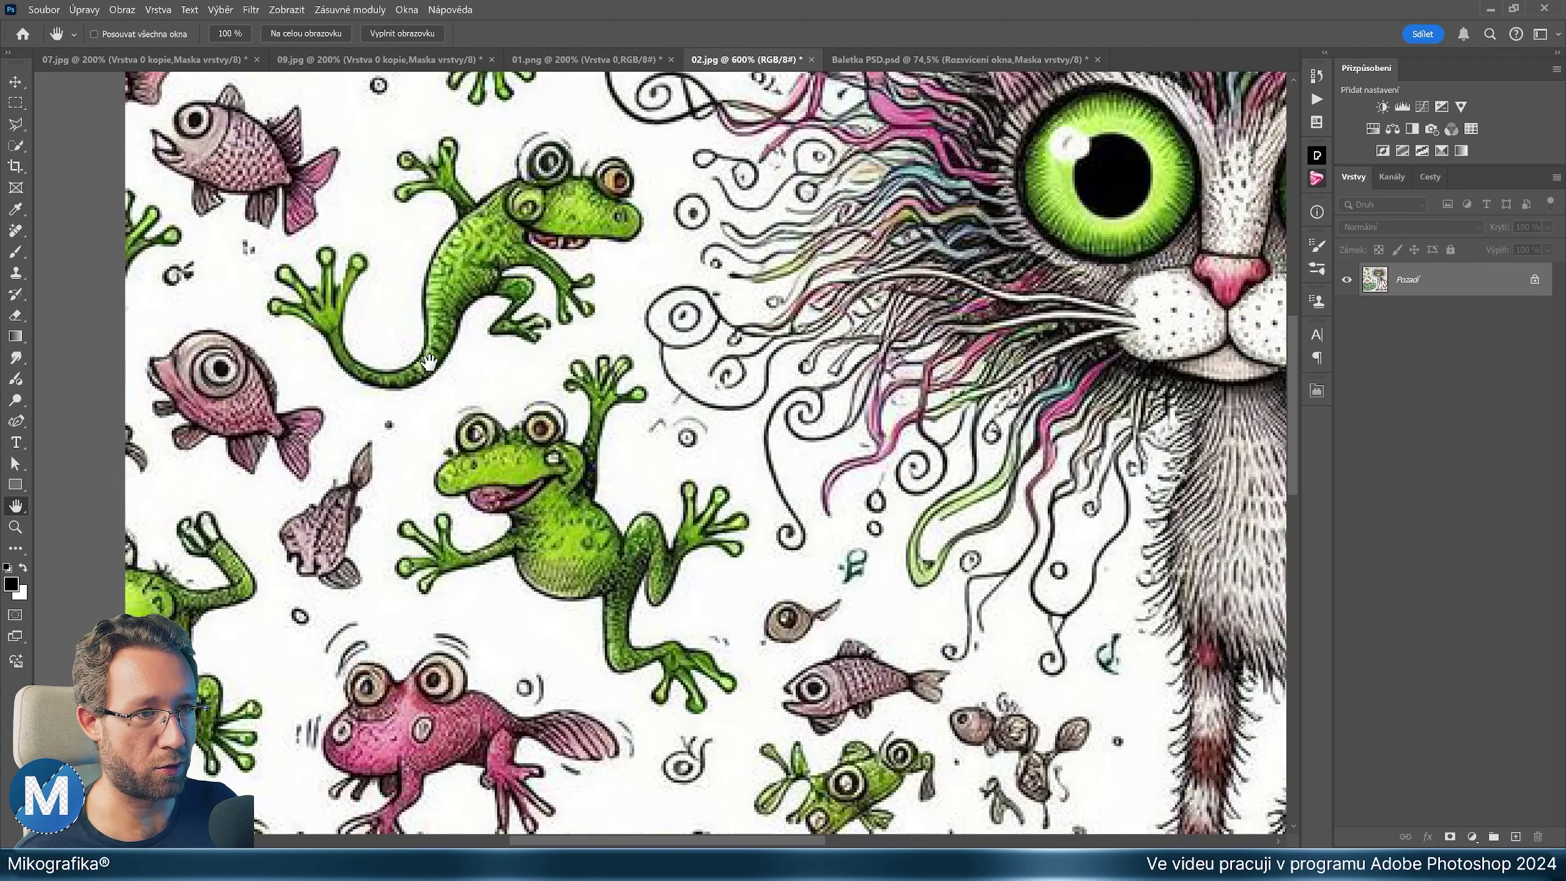
left_click_drag(558, 489, 667, 425)
scroll(666, 425, "down", 4)
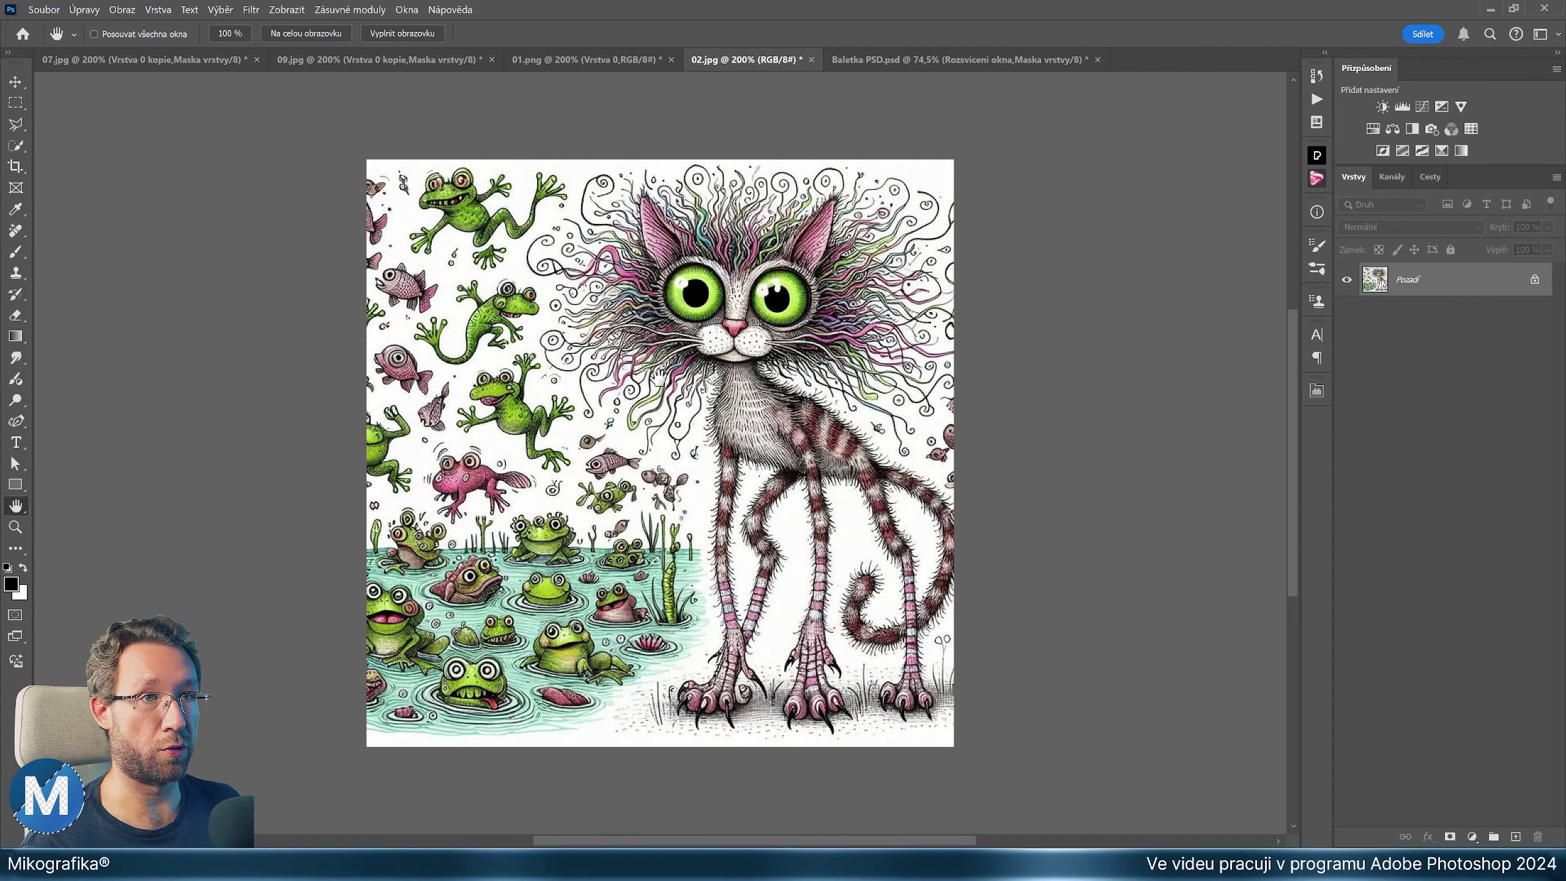
Glance at 09.jpg, return to 02.jpg, and select the cat with Select Subject
left_click(306, 58)
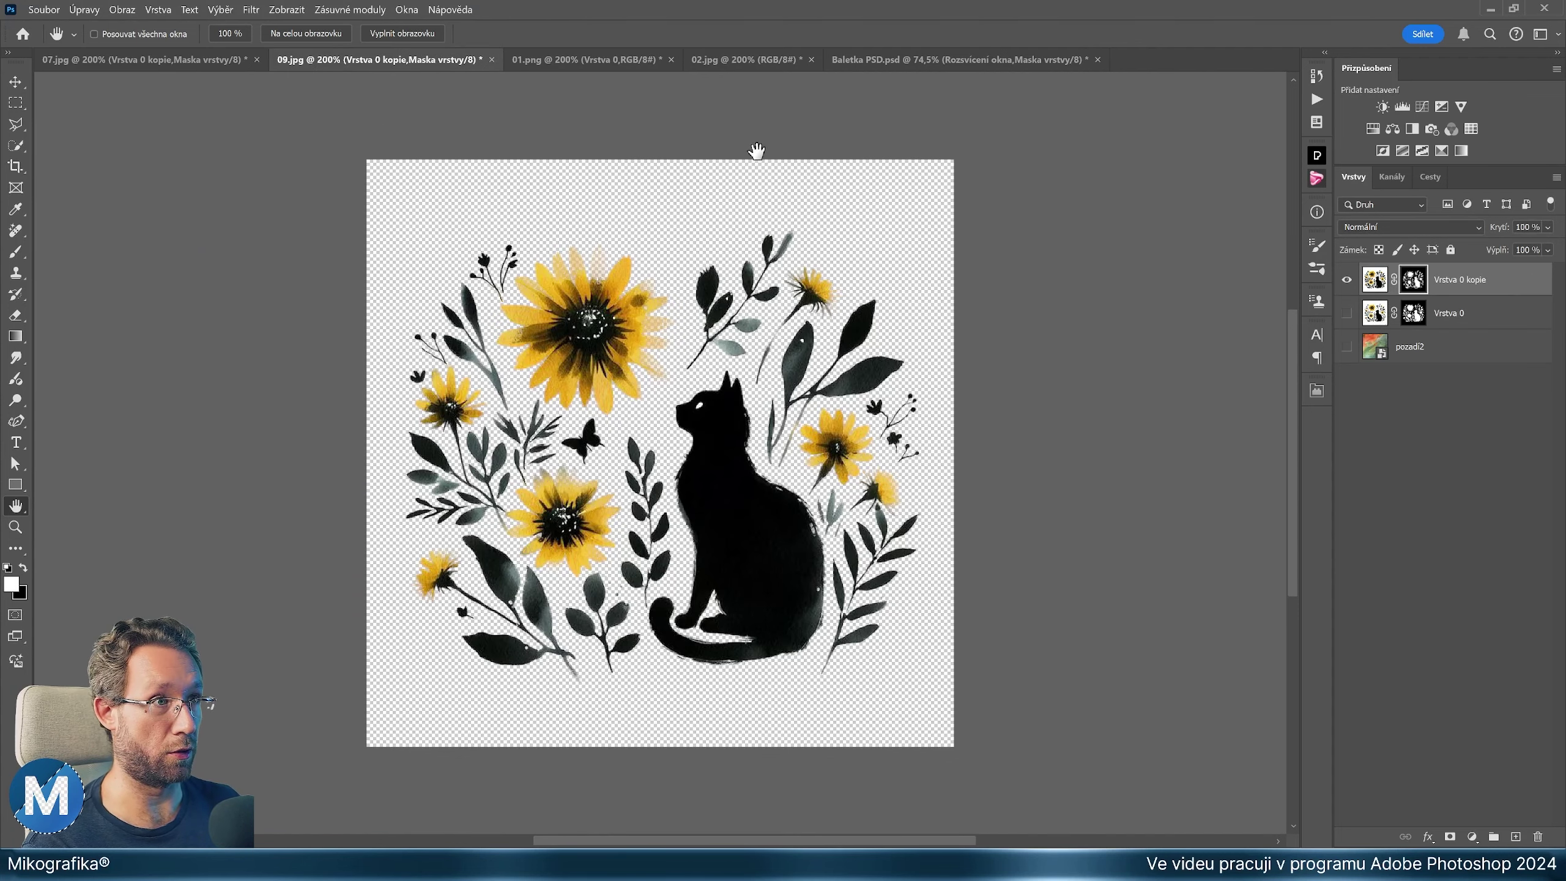
left_click(716, 58)
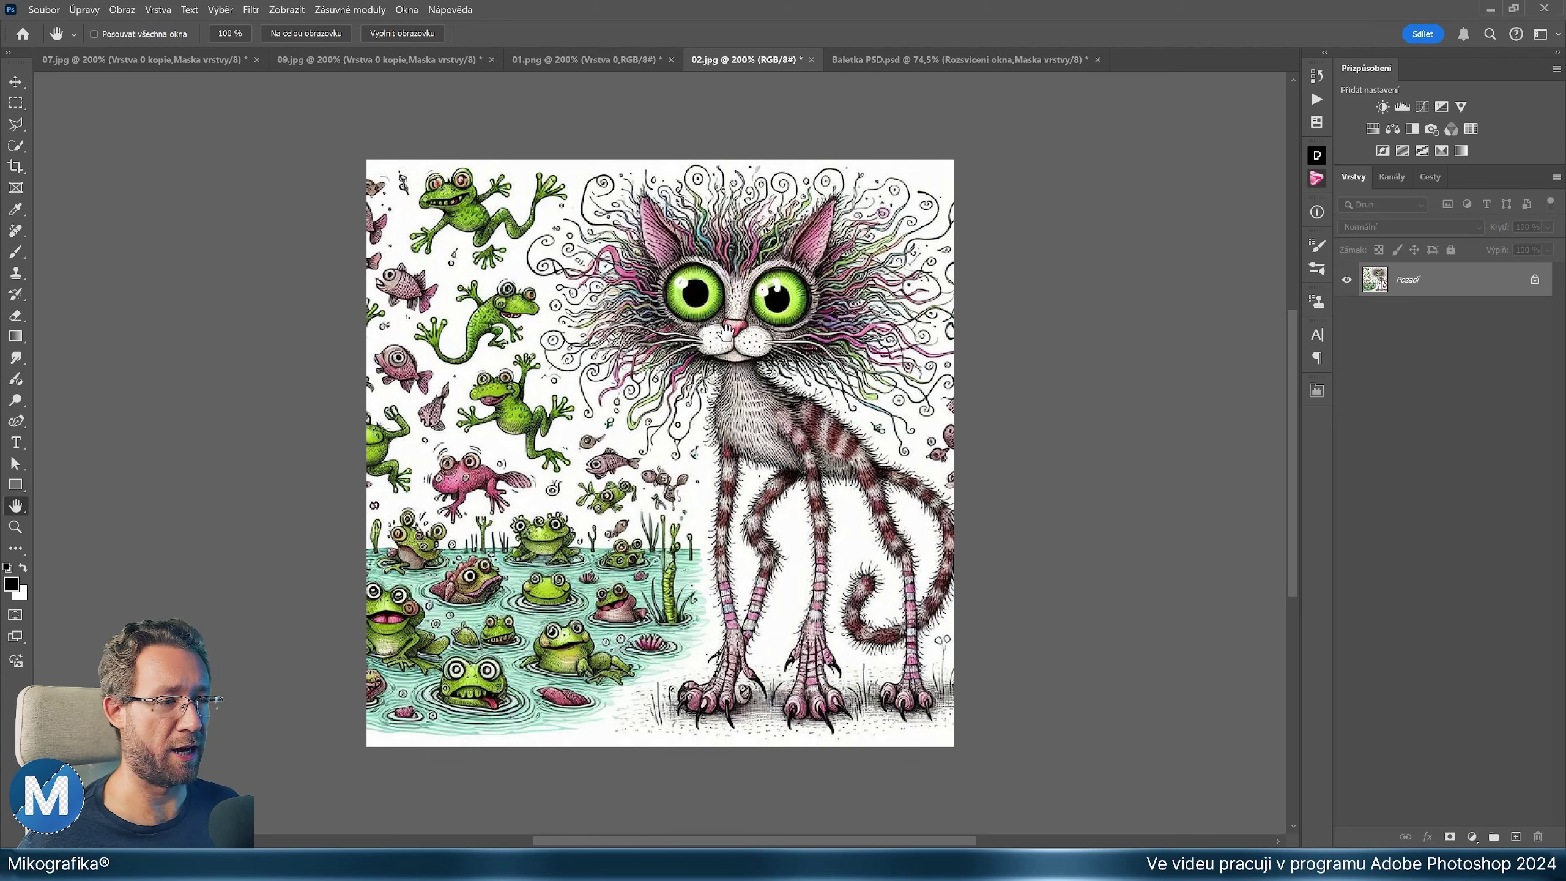
left_click(221, 9)
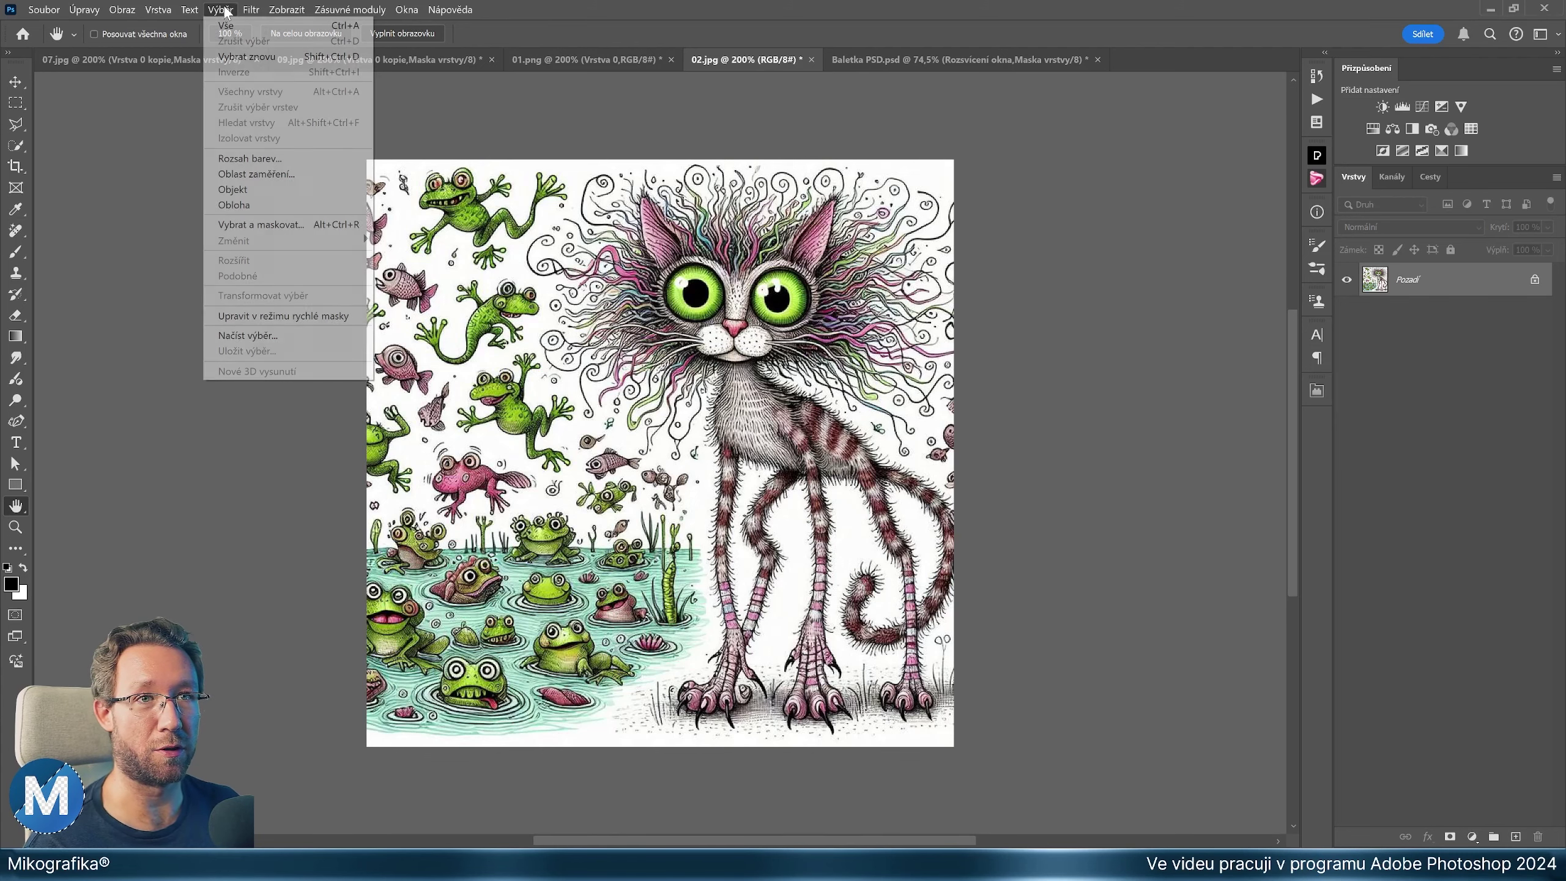
left_click(263, 188)
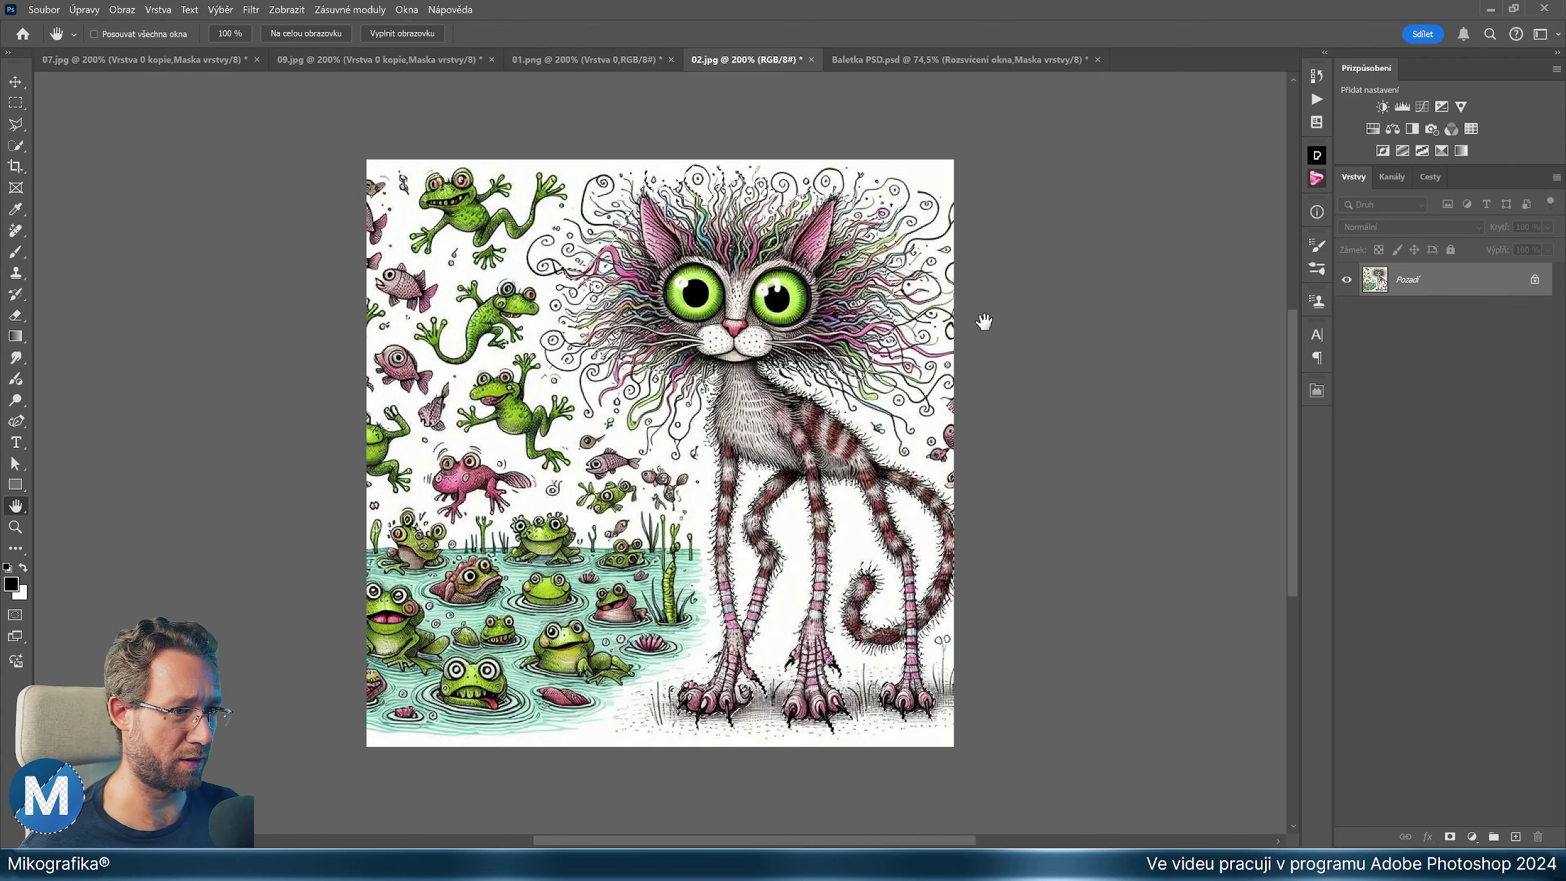
Mask the cat from its selection, place pozadí2 behind it, and toggle the mask to check
left_click(1451, 836)
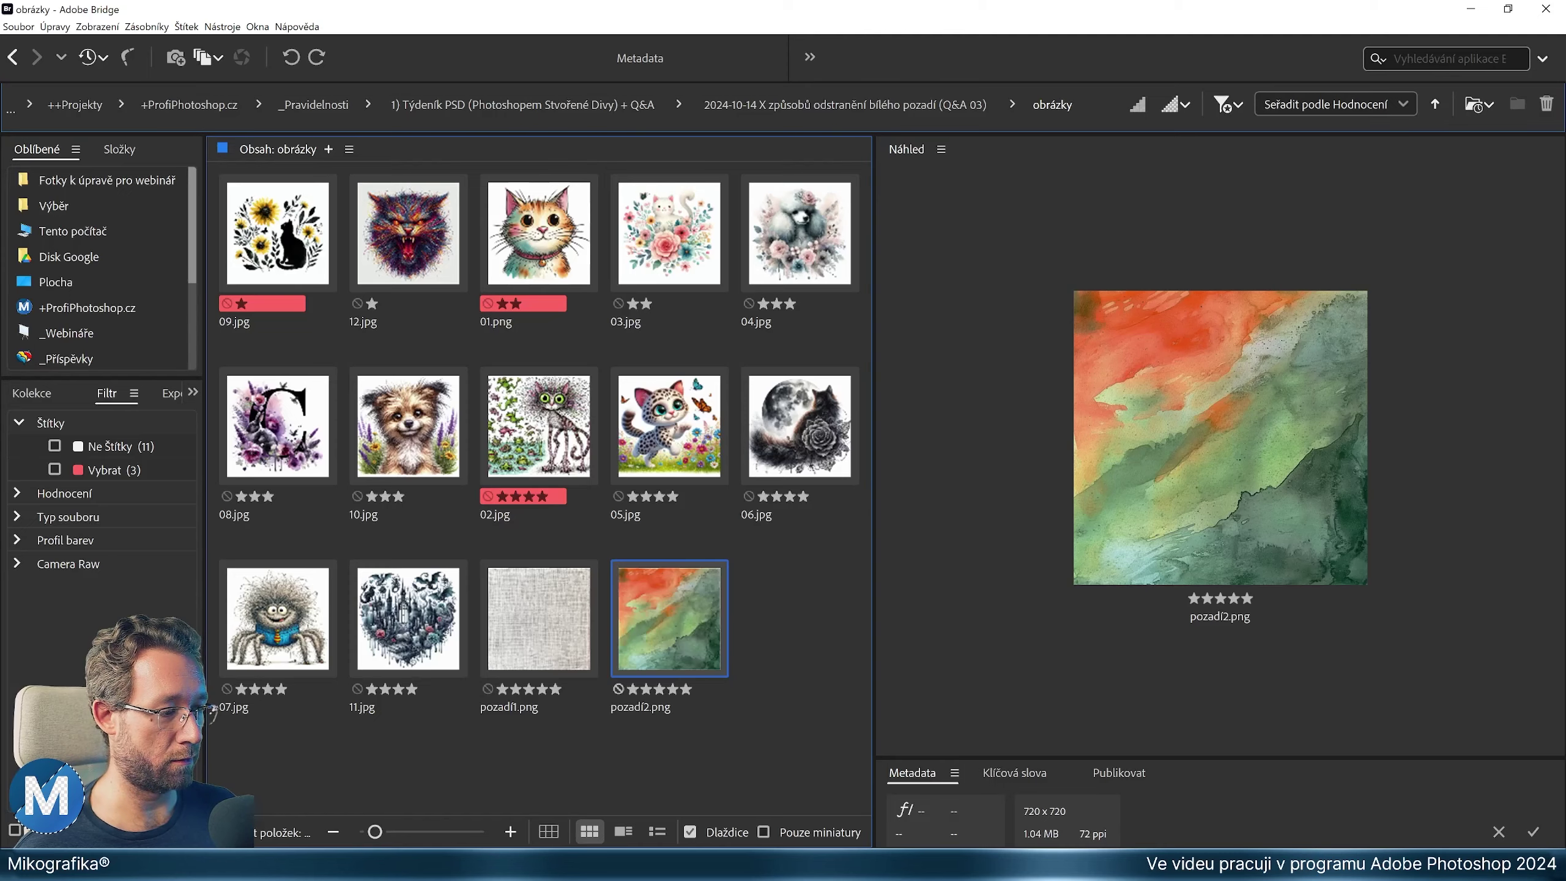
left_click_drag(668, 632, 796, 355)
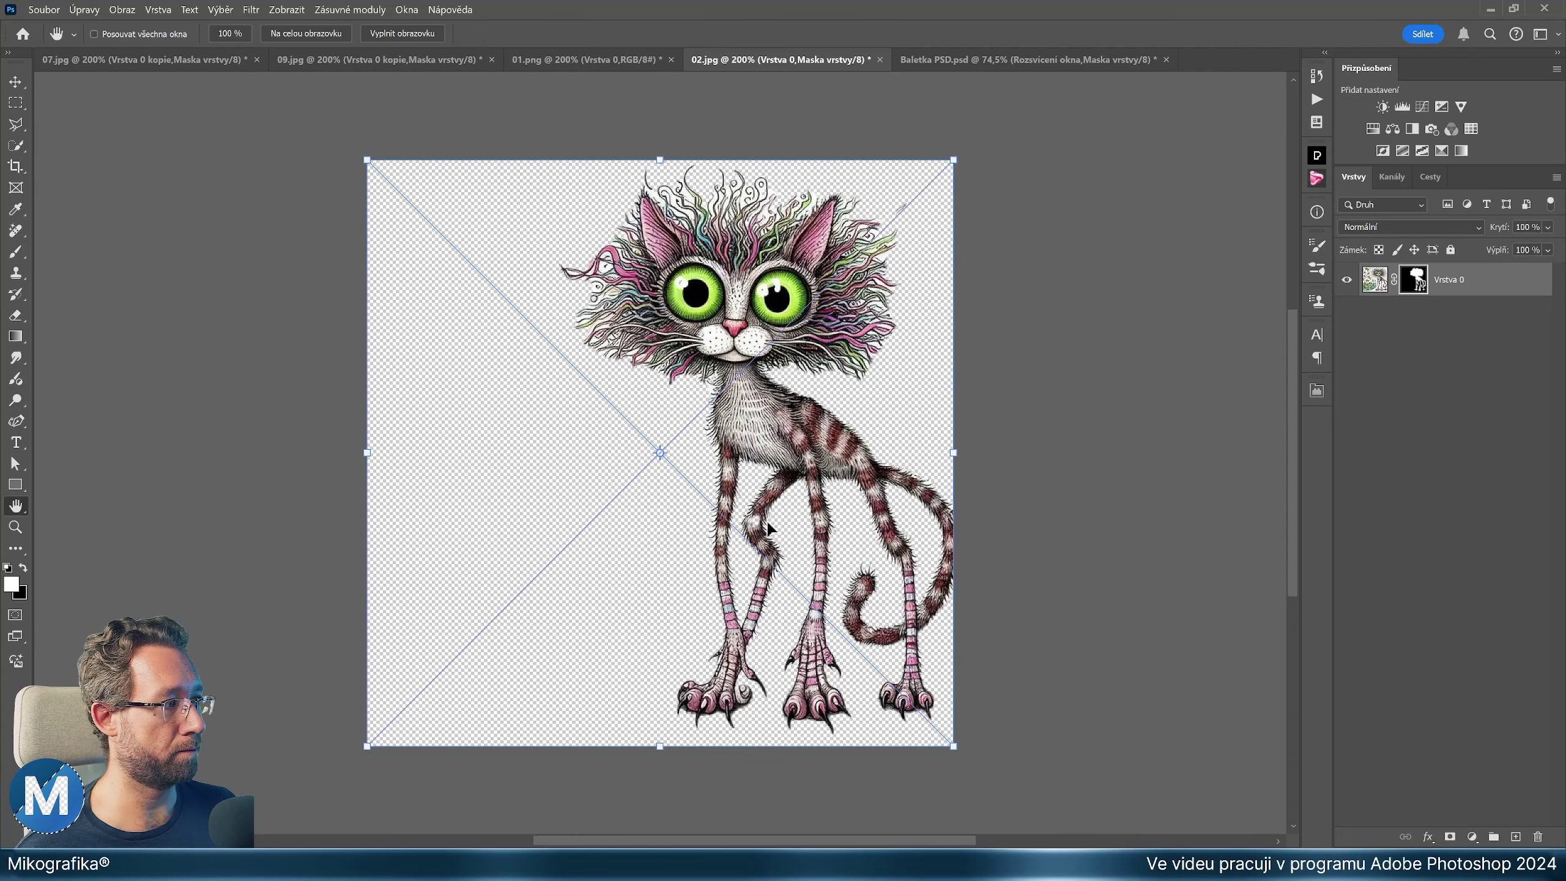
key("Return")
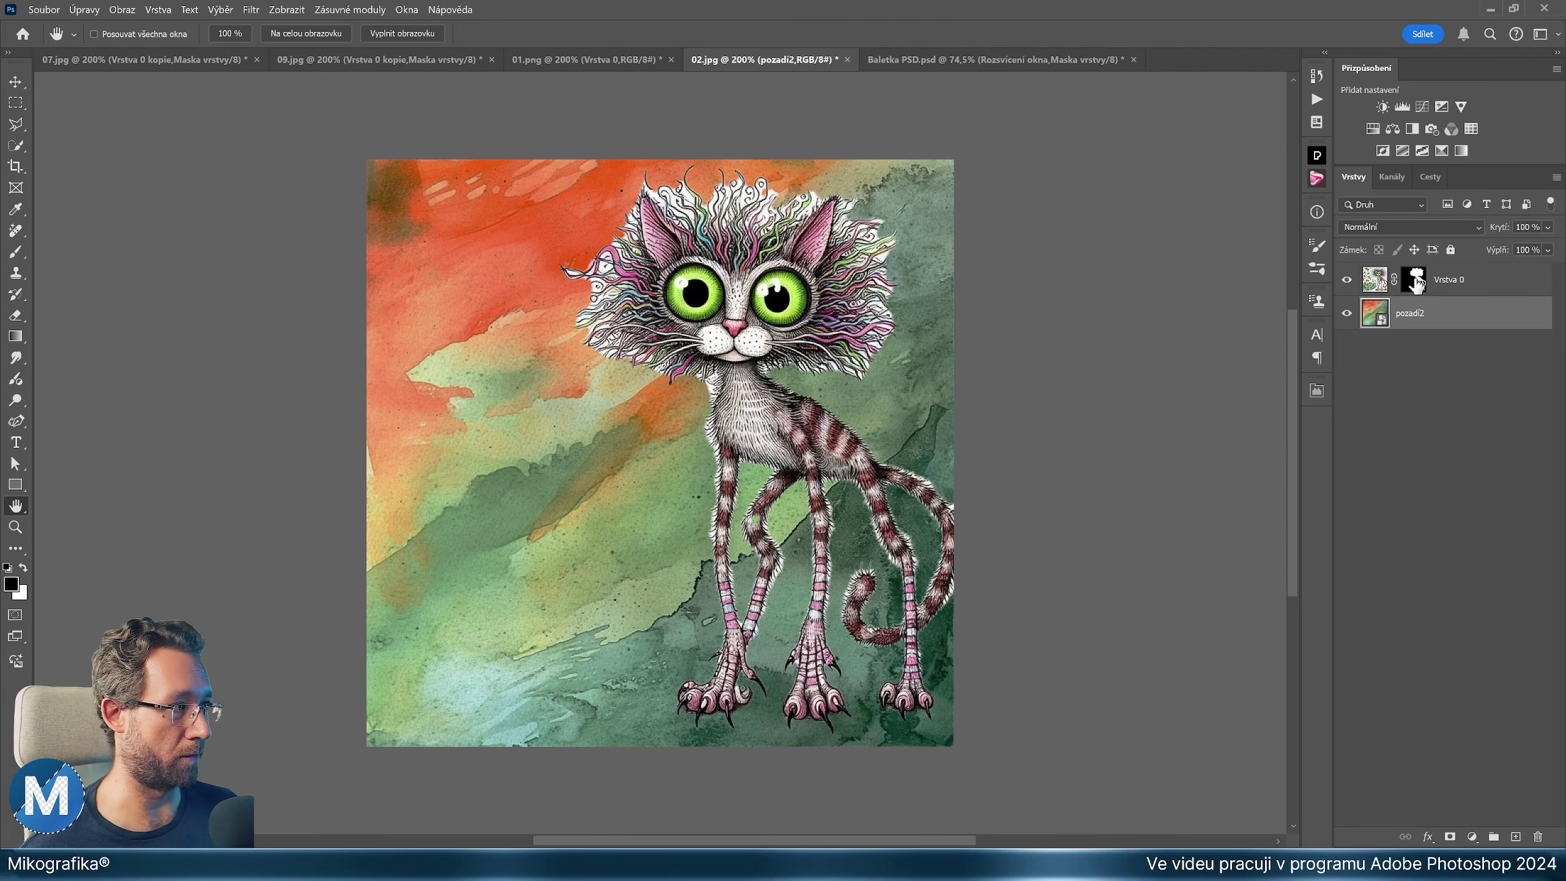
left_click(1412, 281, "shift")
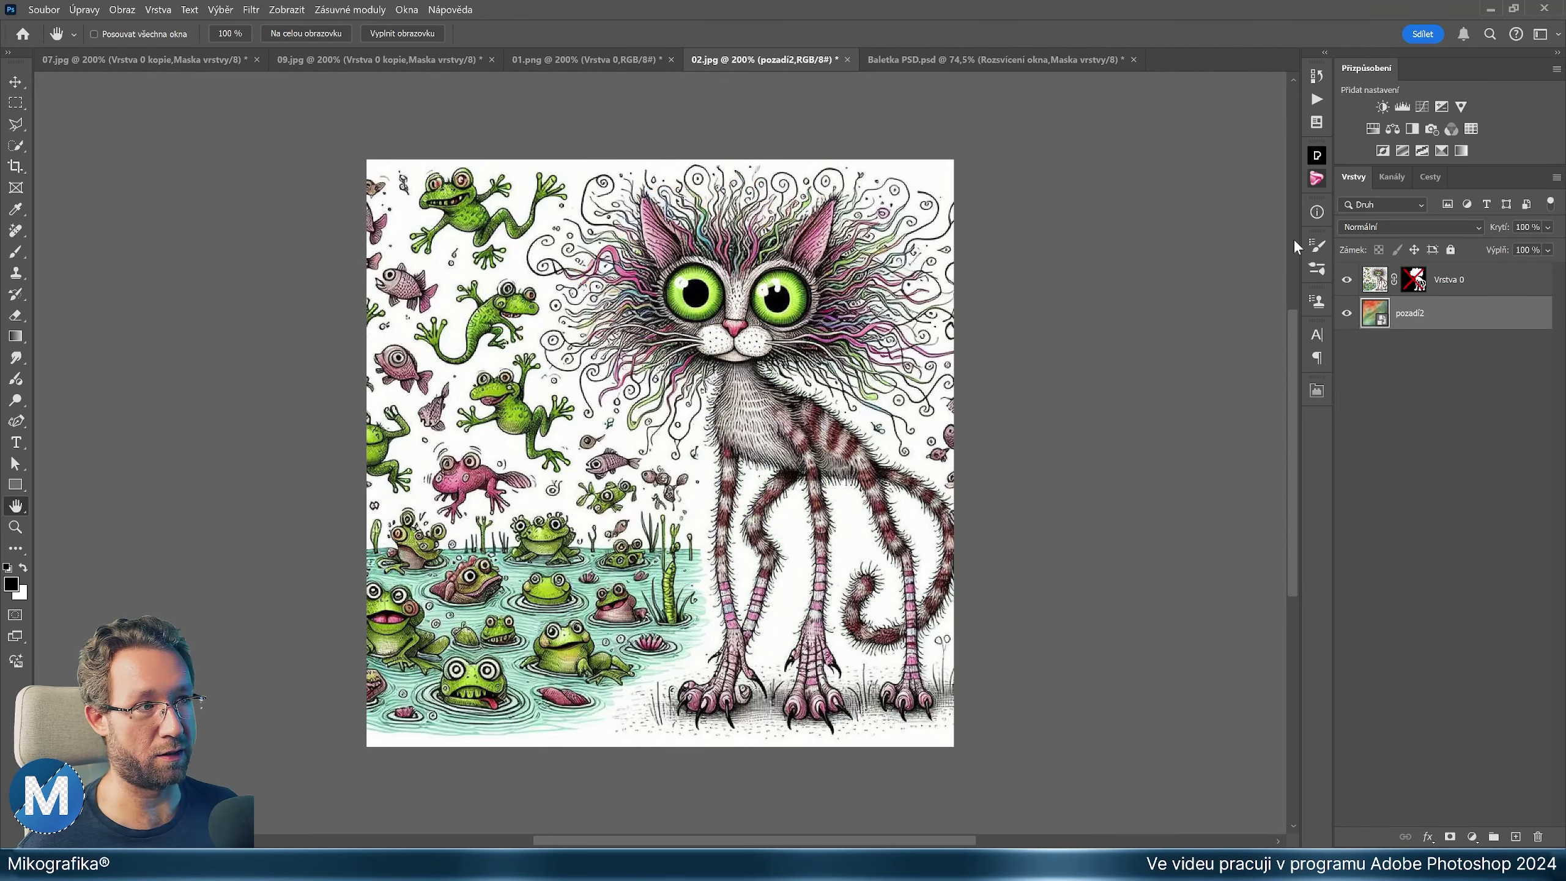
left_click(1414, 284, "shift")
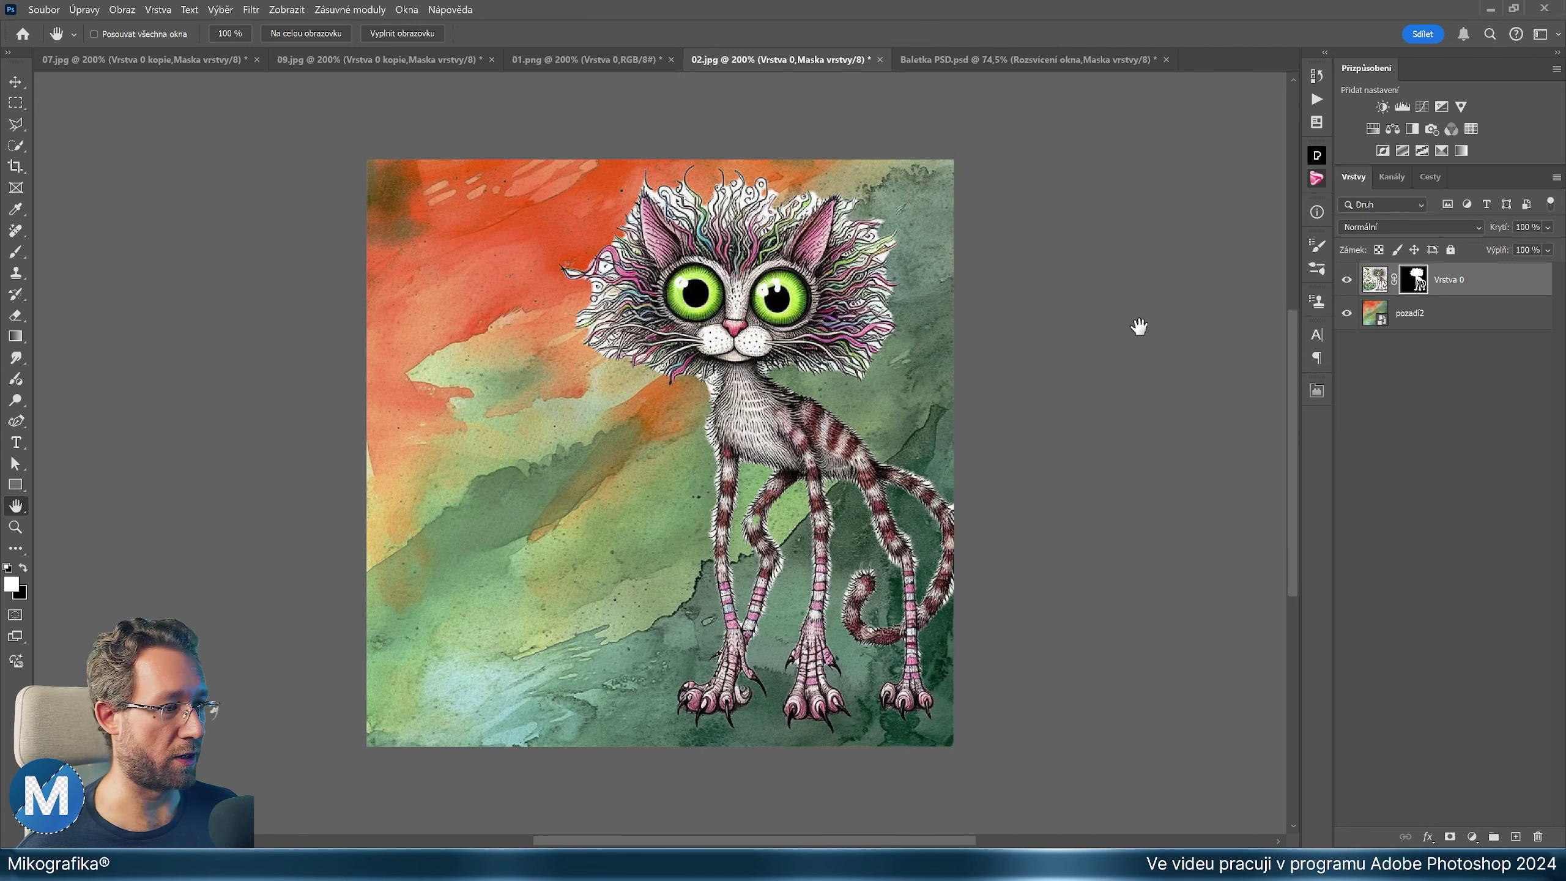
Try a white Stroke layer style on the cat, then undo it and the layer mask
right_click(1378, 281)
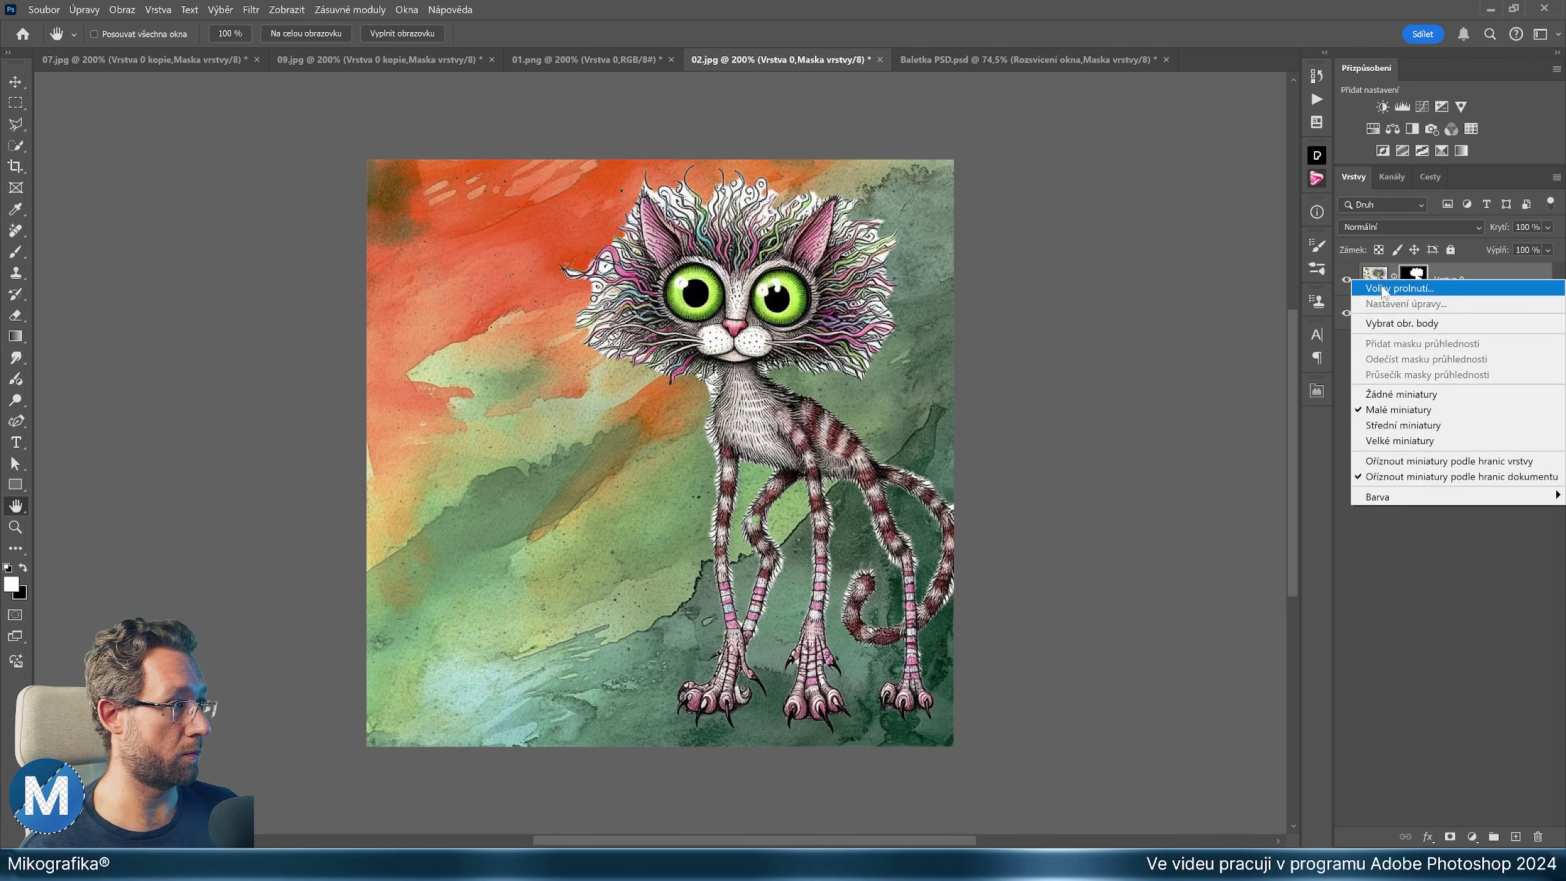
left_click(1395, 296)
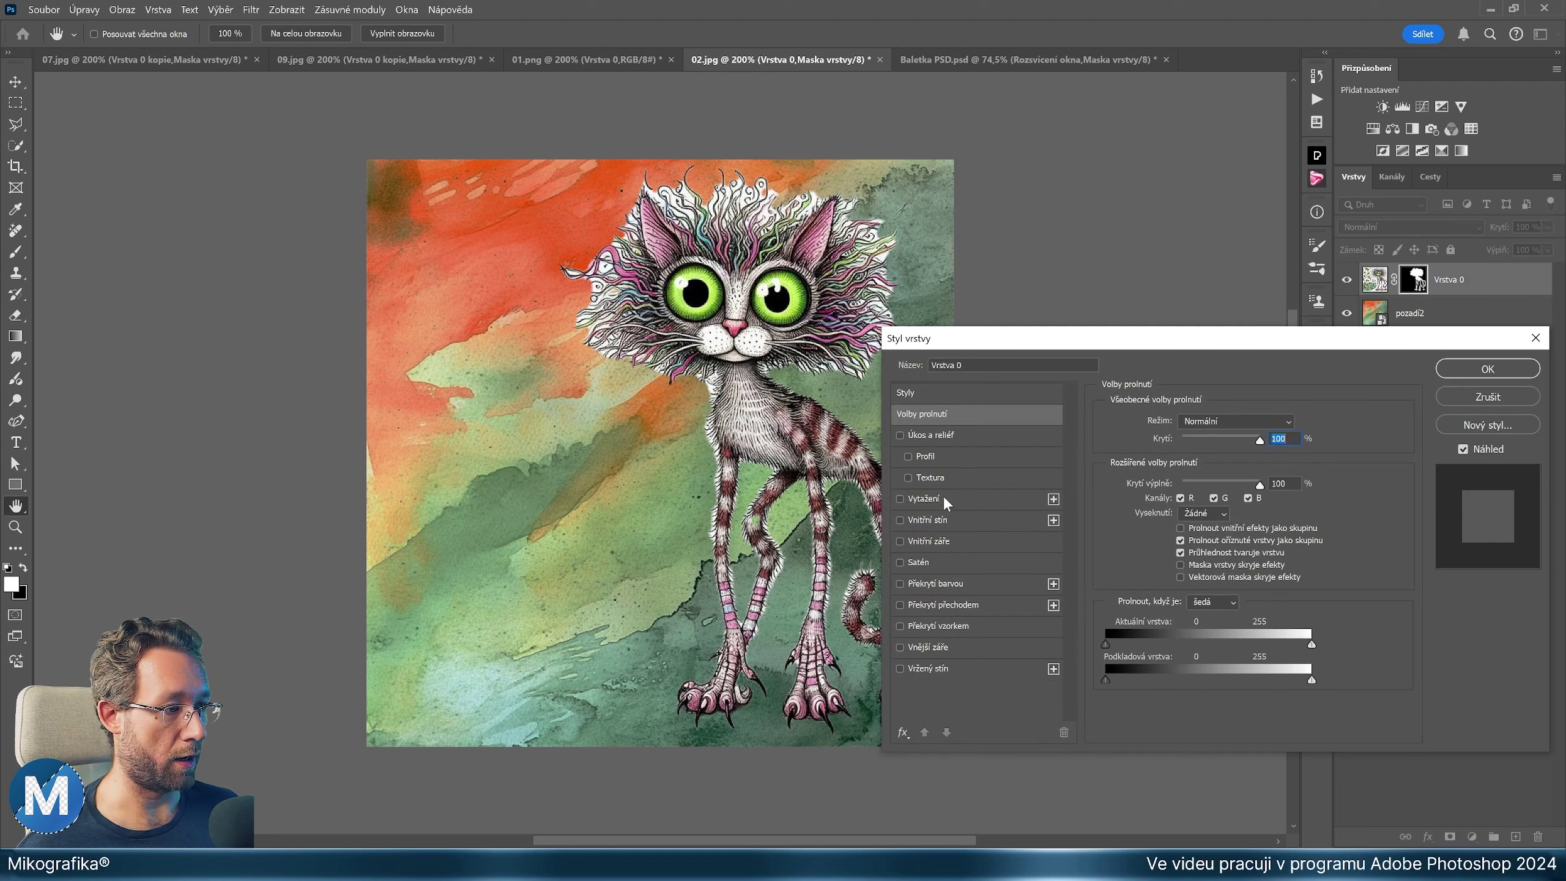
left_click(944, 497)
key("Return")
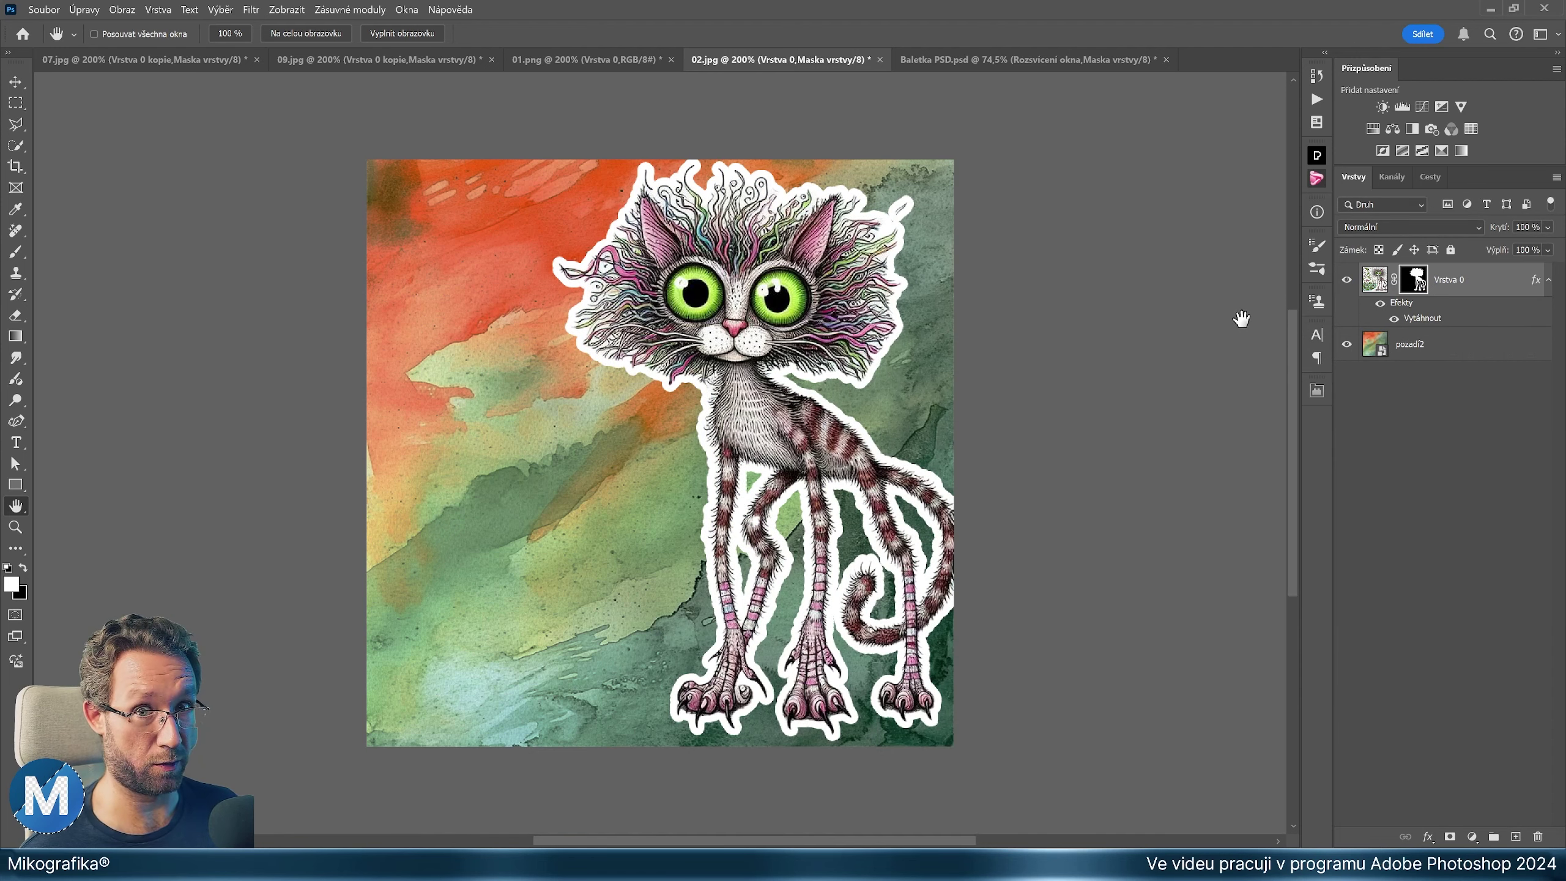
key("ctrl+z")
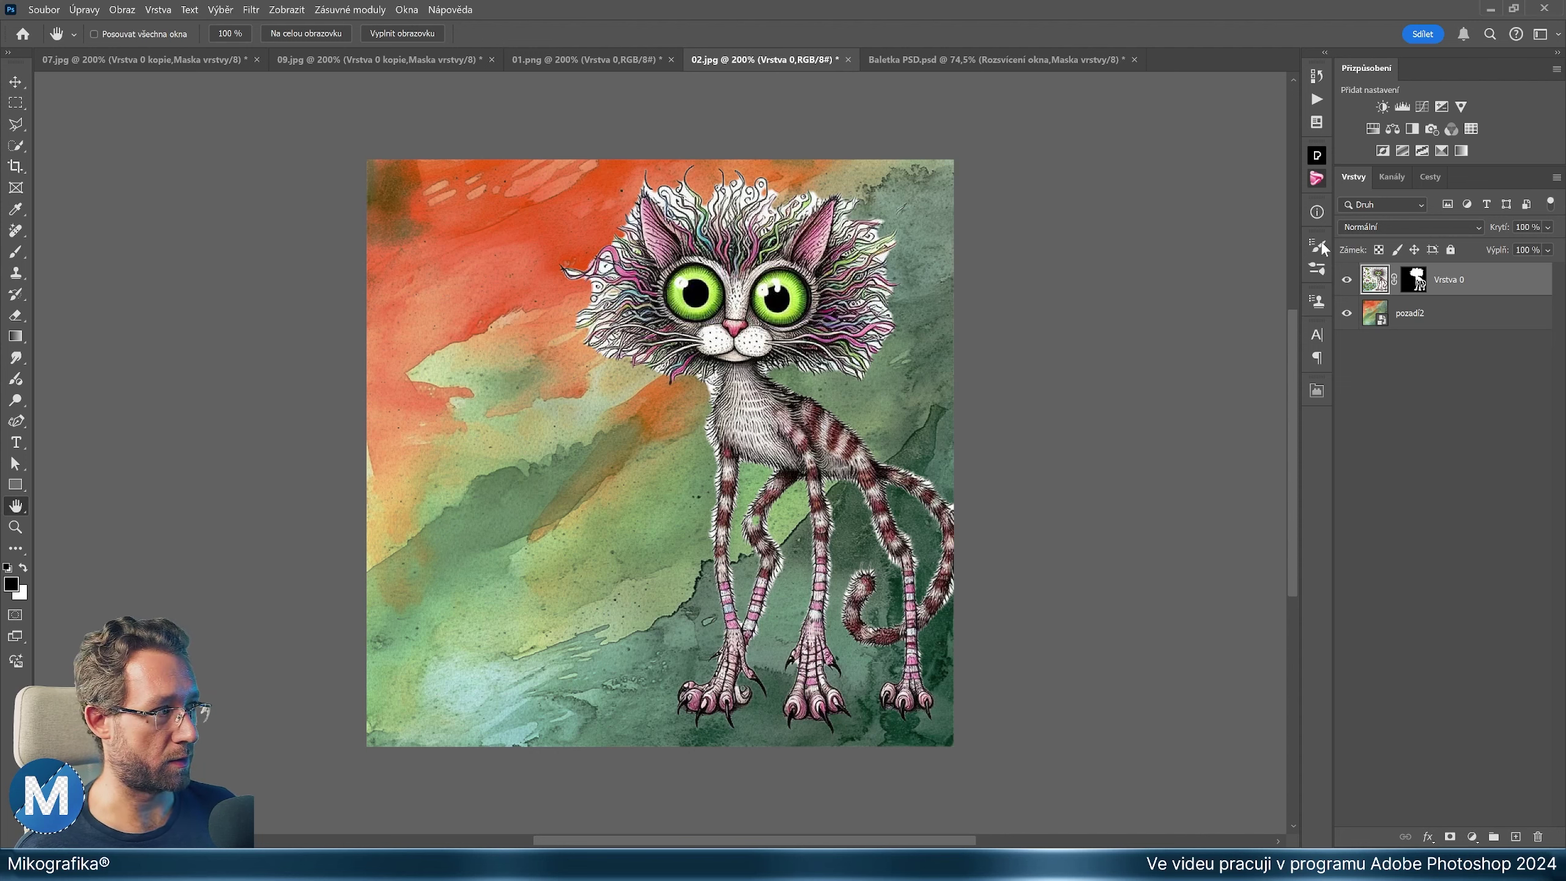
key("ctrl+z")
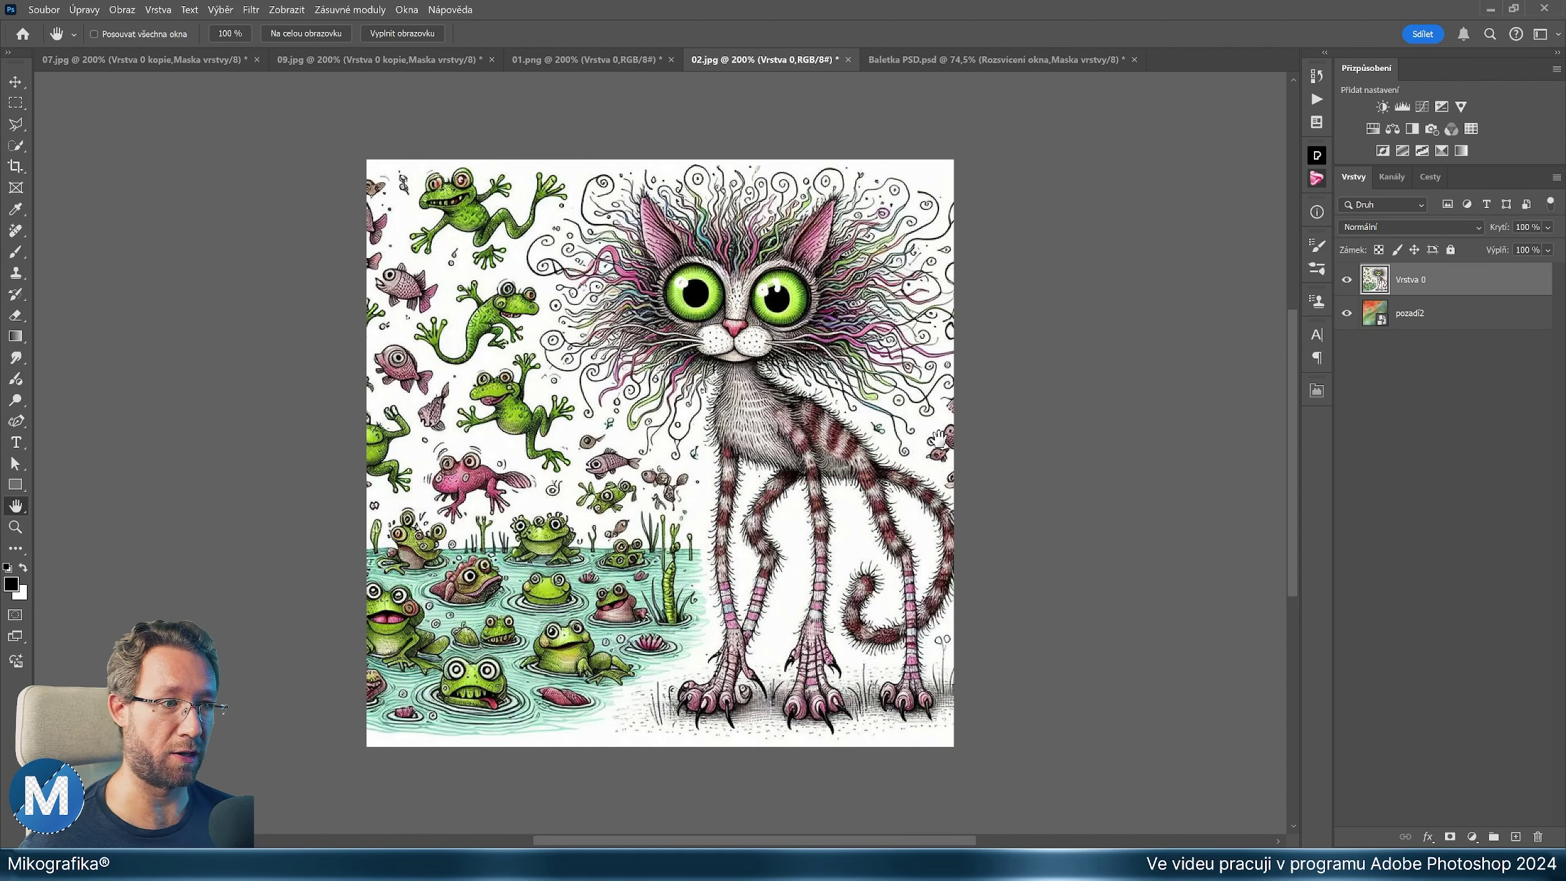
Select the image's light areas with Color Range Highlights, fuzziness 45 and range 245
left_click(221, 9)
left_click(250, 158)
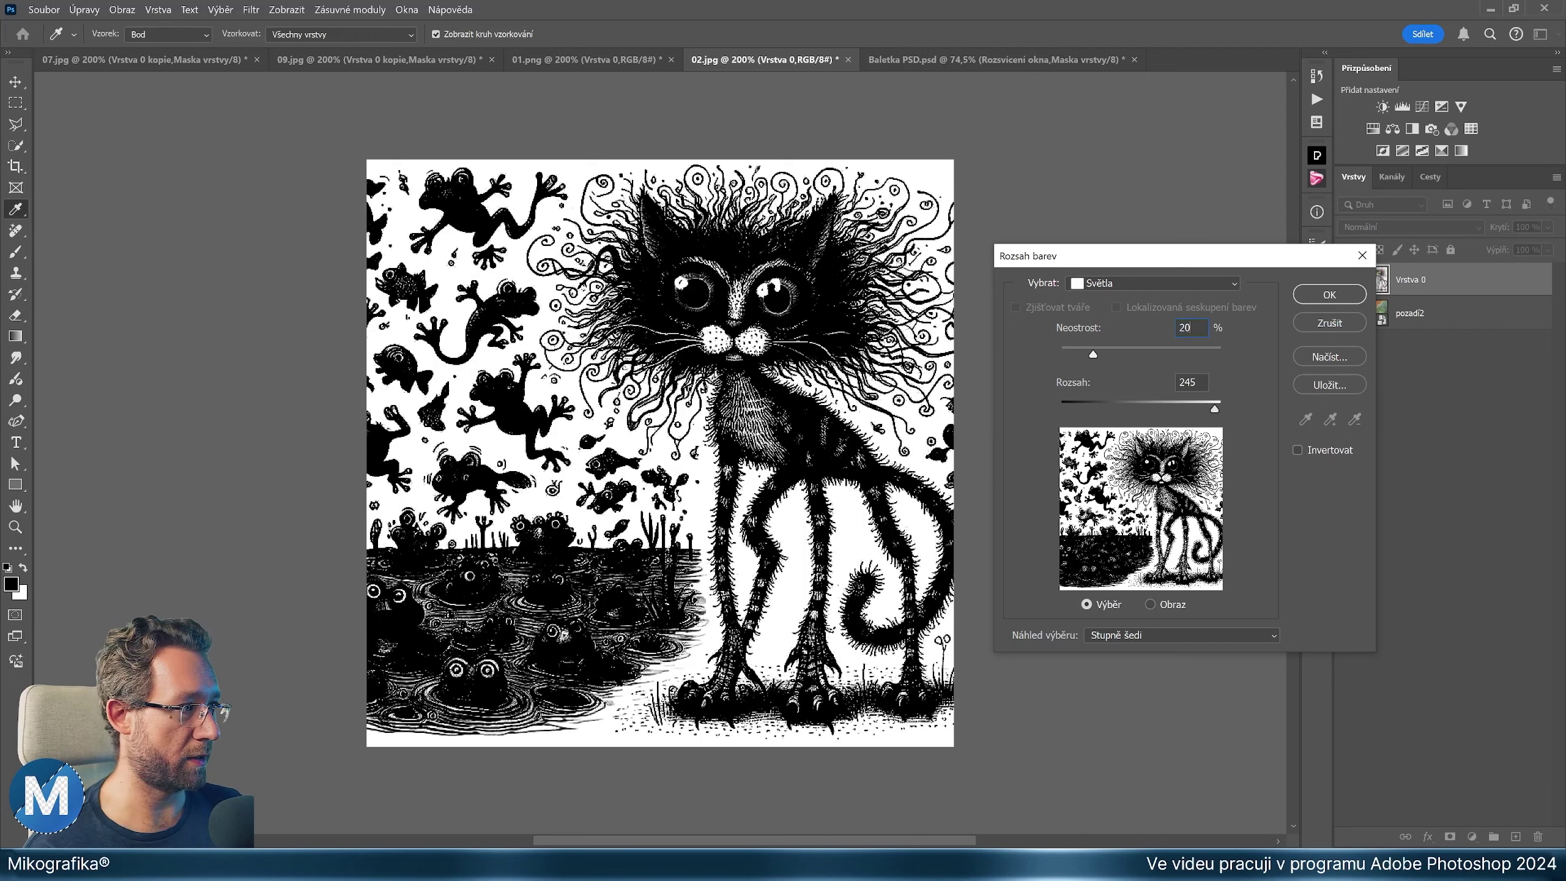
key("shift+Up")
key("shift+Down")
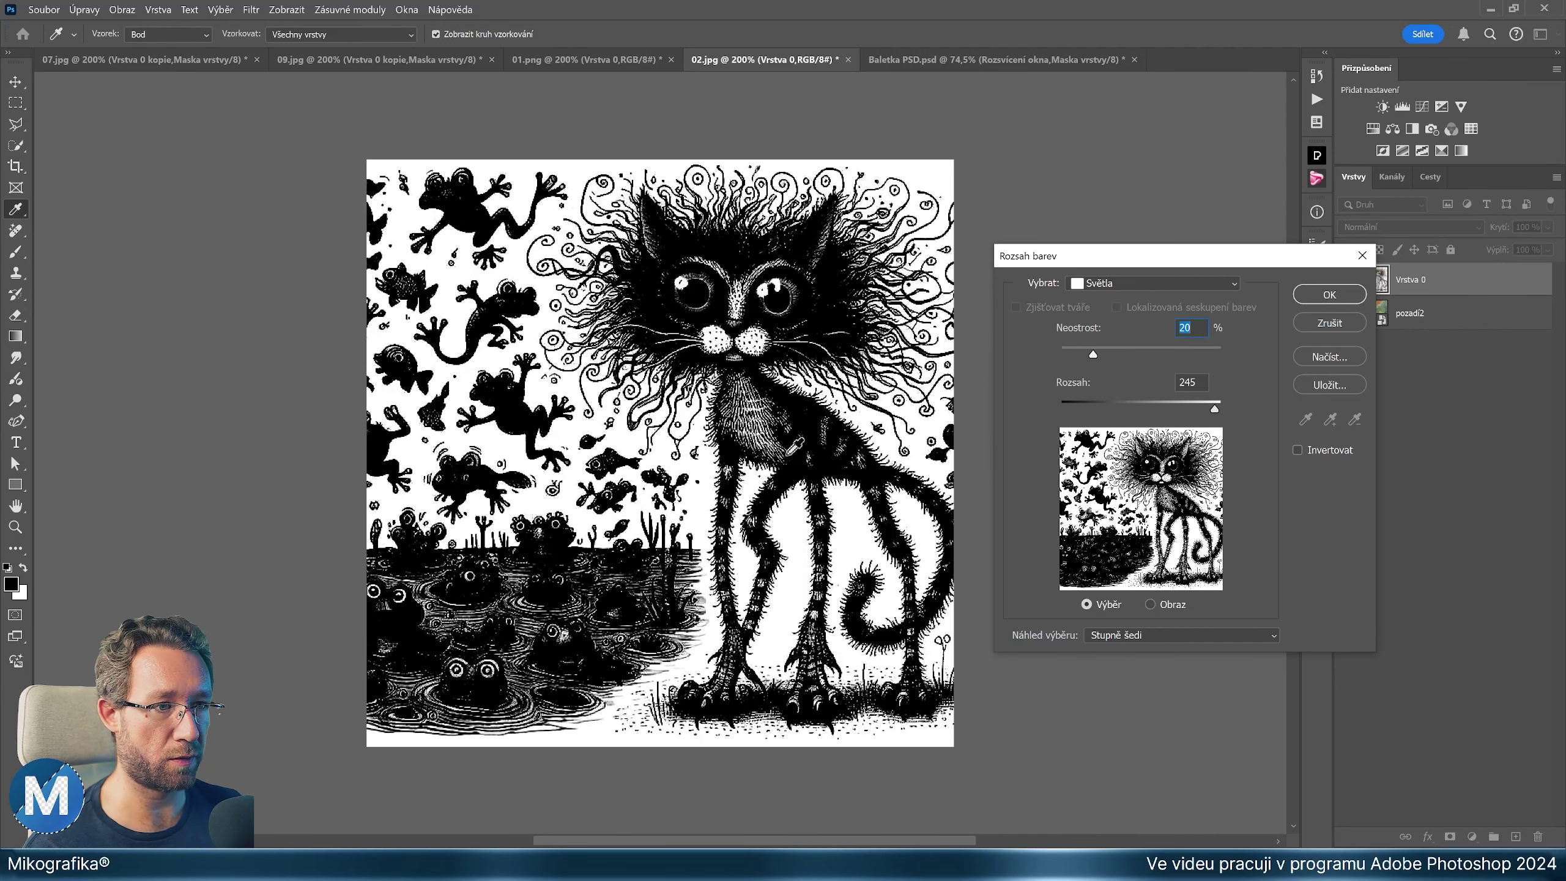
key("shift+Up")
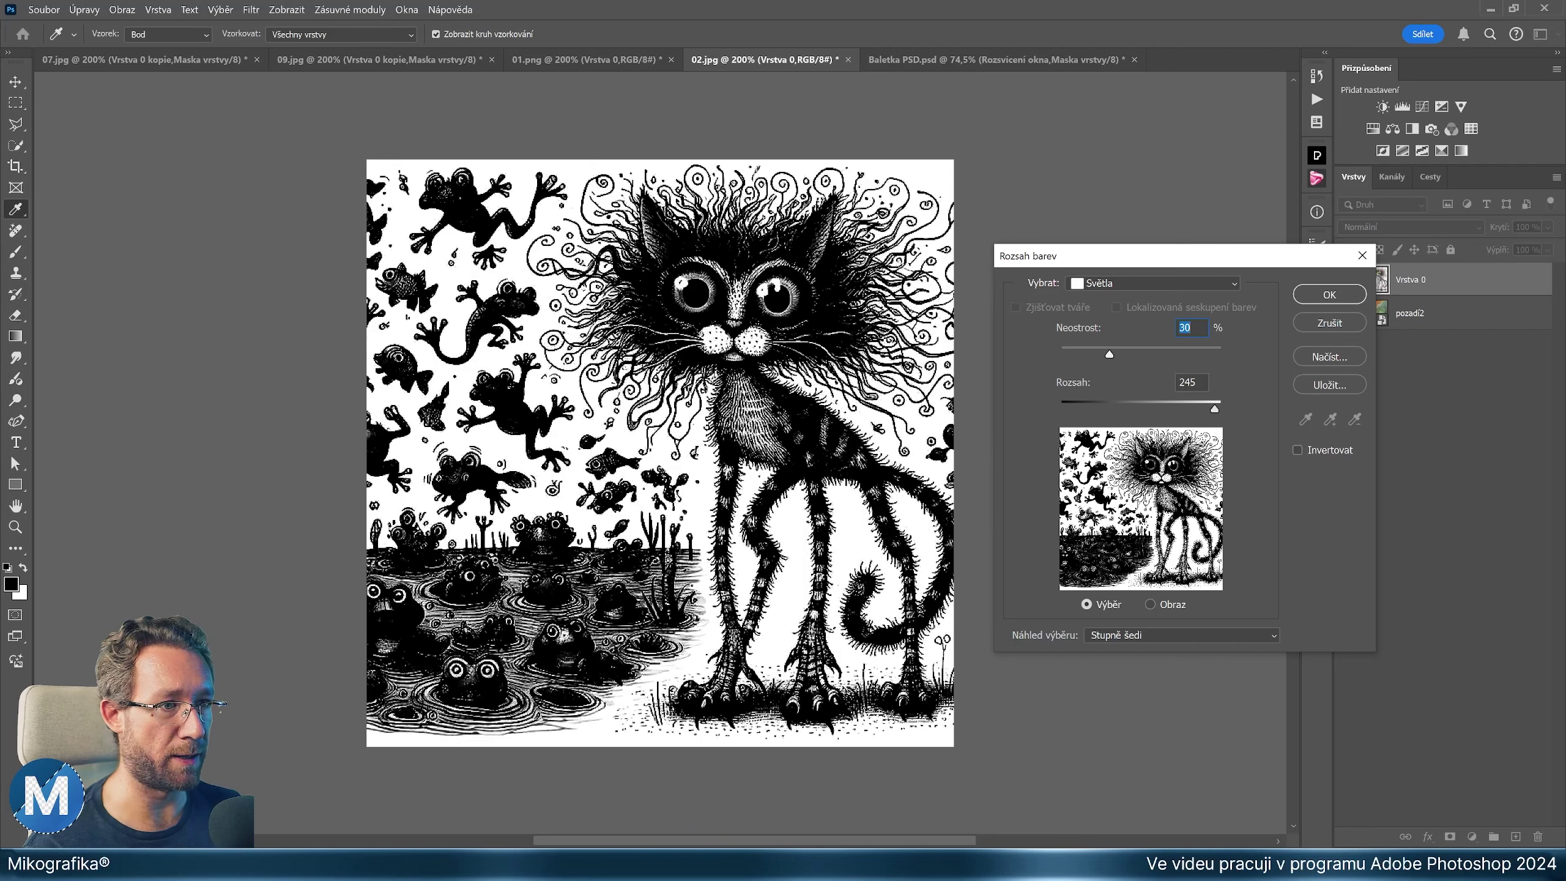
key("shift+Down")
key("shift+Up")
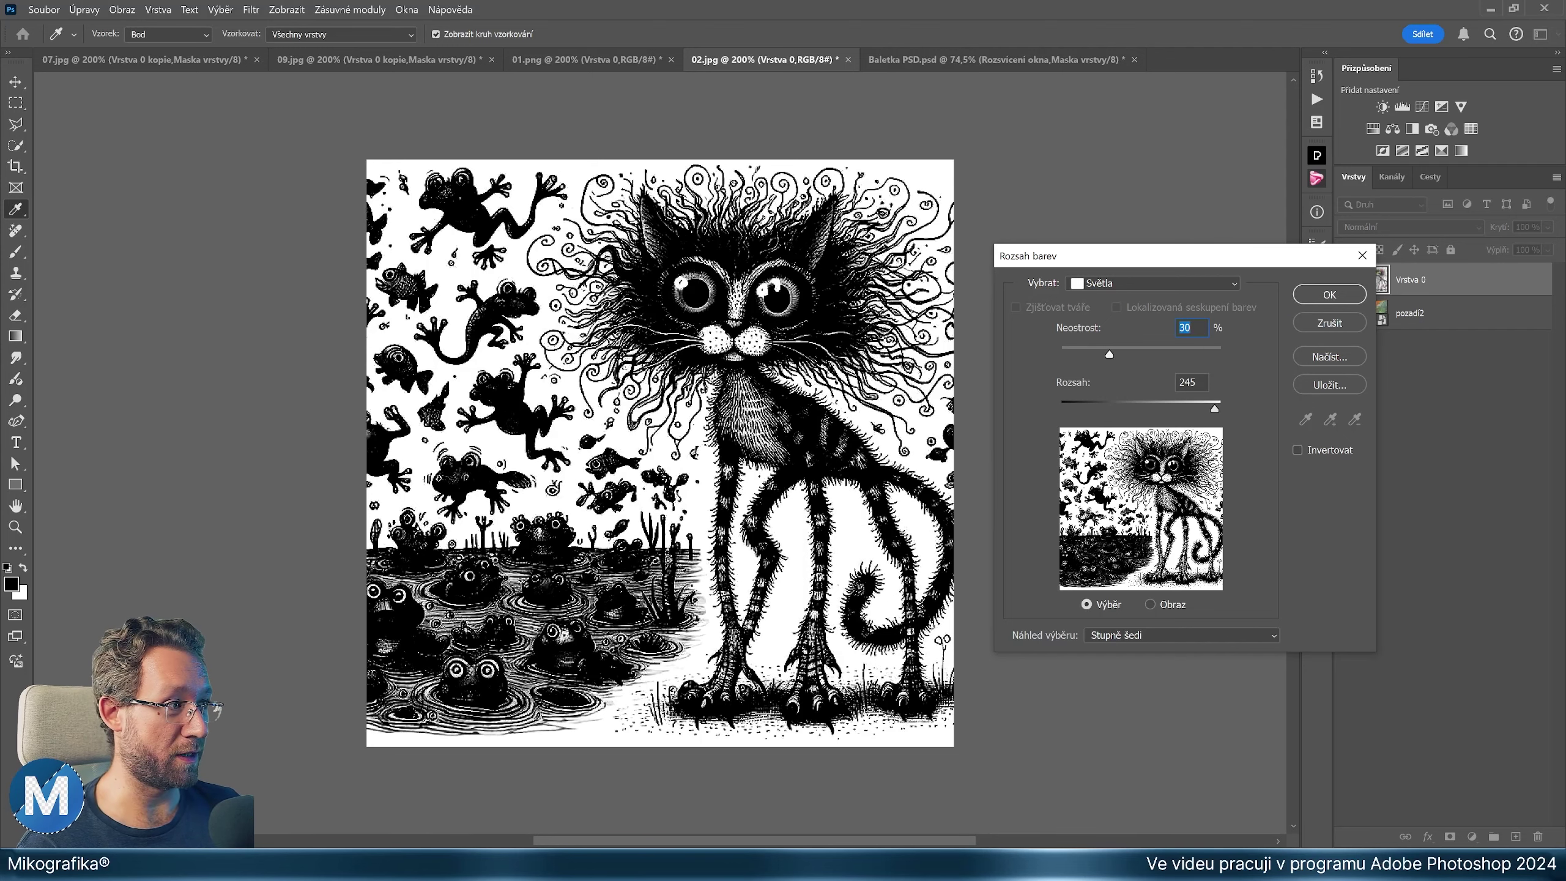
key("shift+Up")
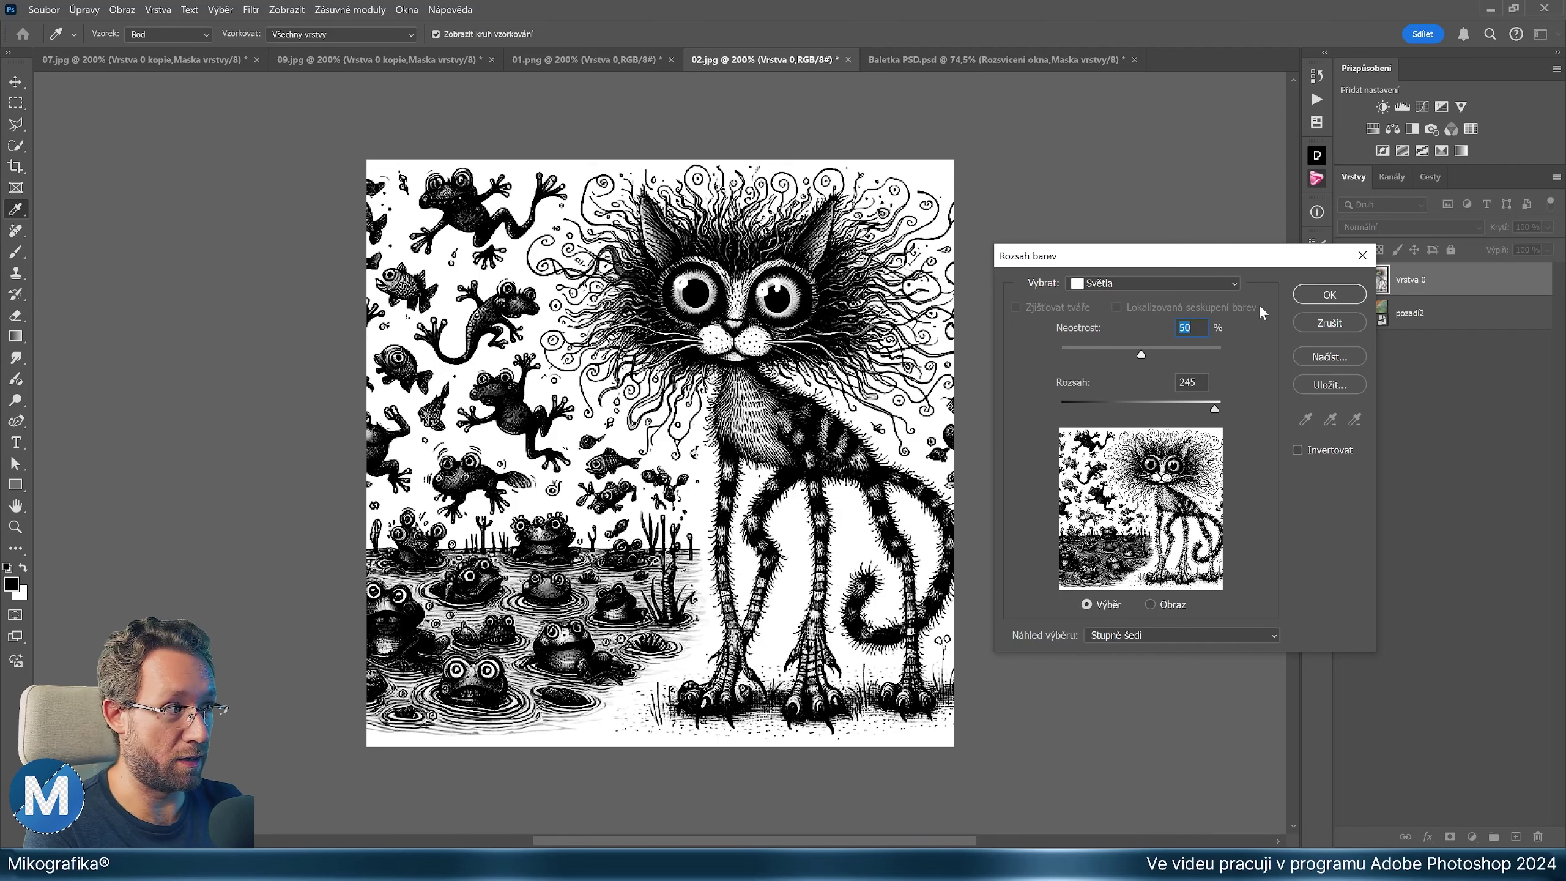
key("shift+Down")
key("shift+Up")
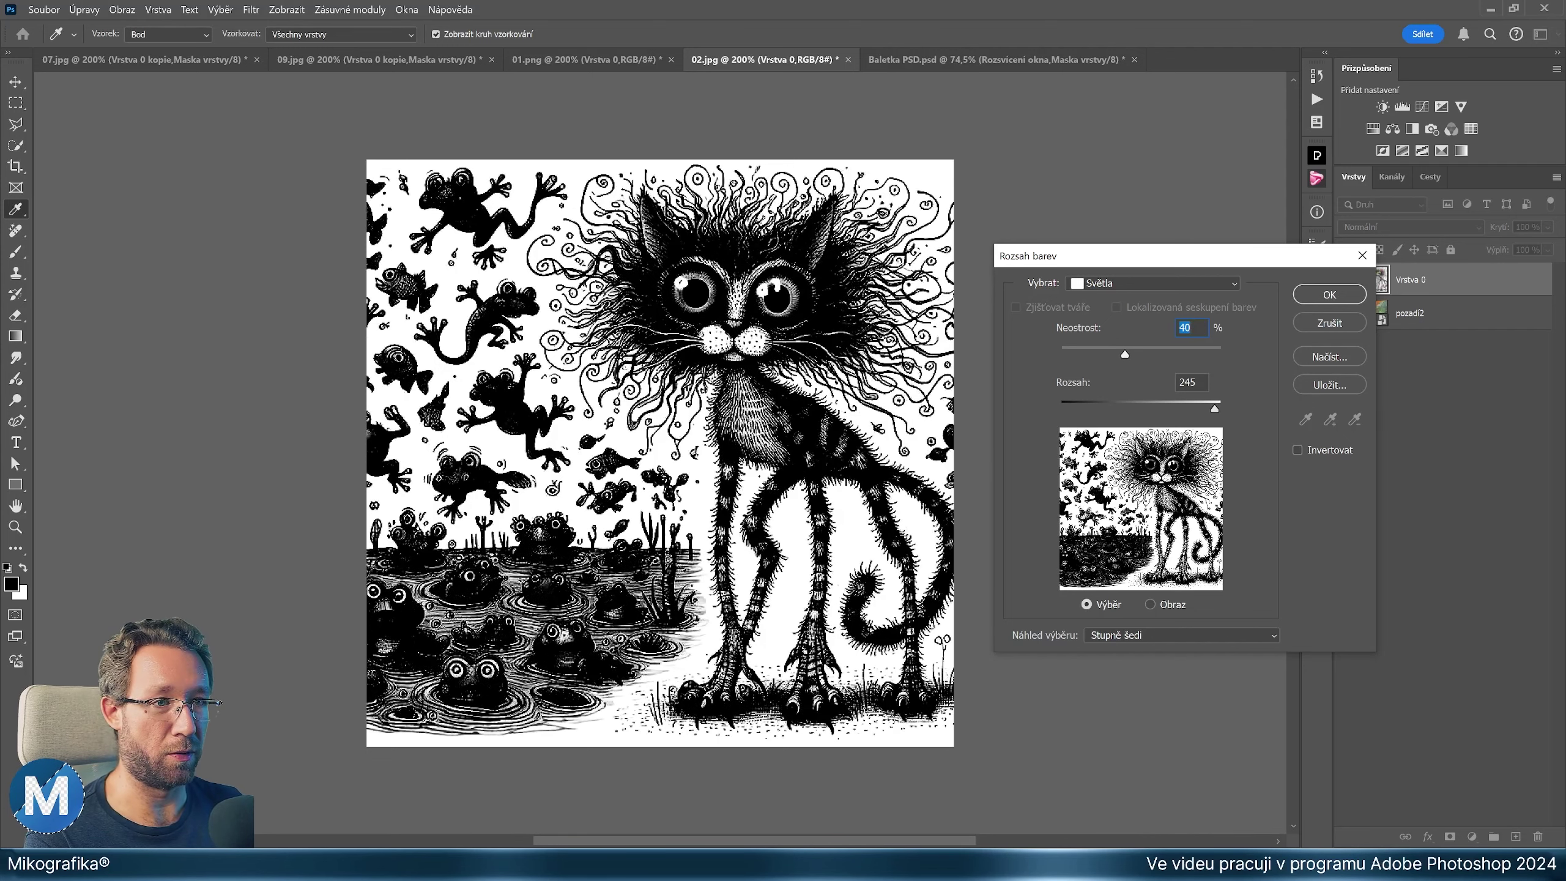
key("Up")
key("Up")
key("Up")
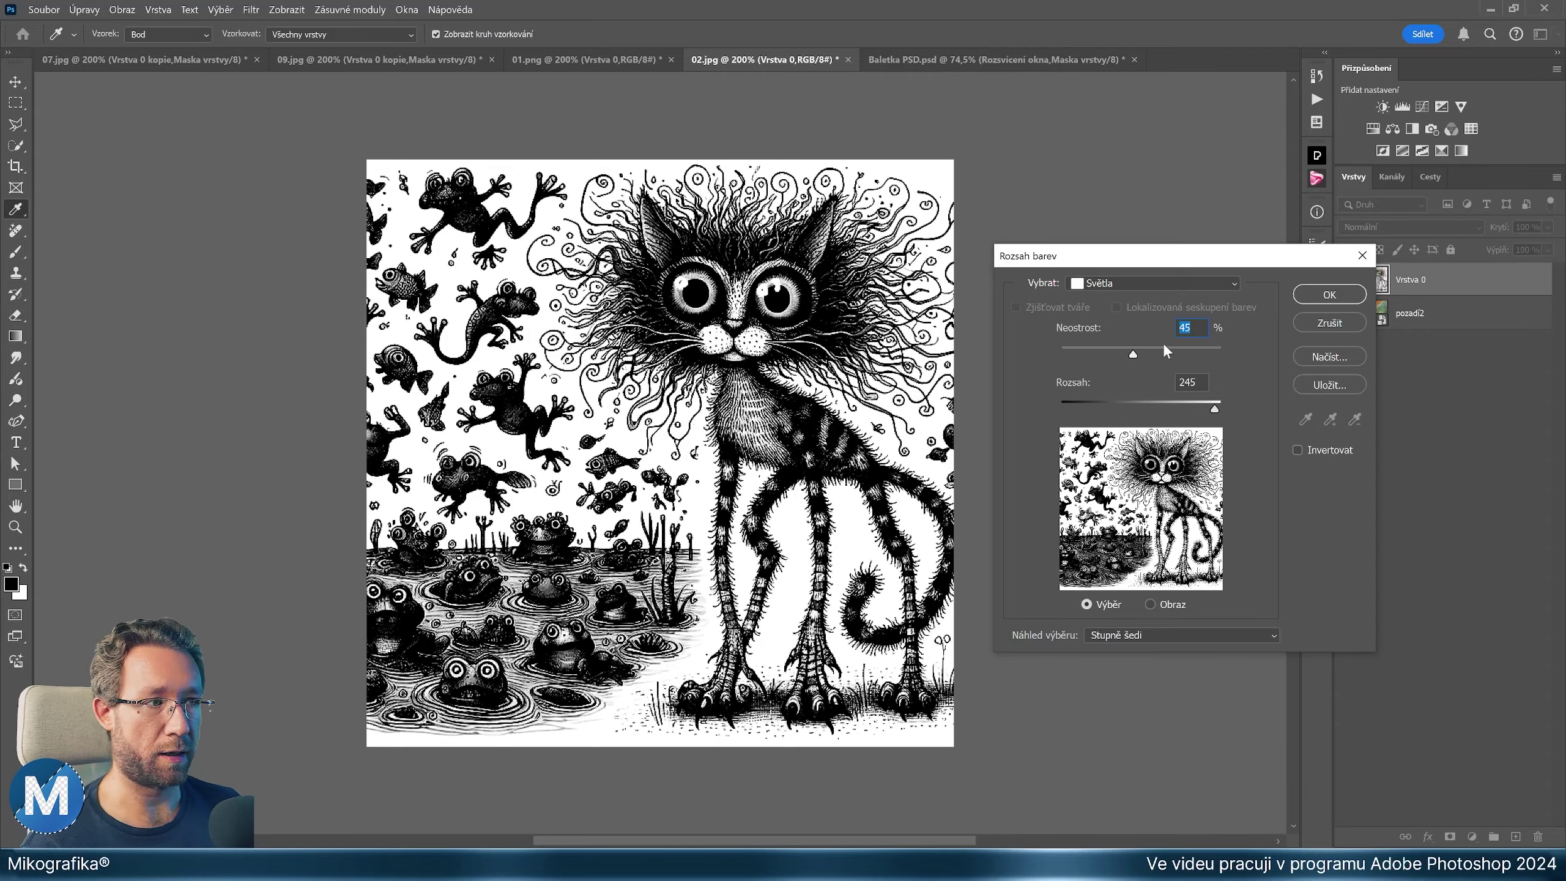
left_click(1331, 295)
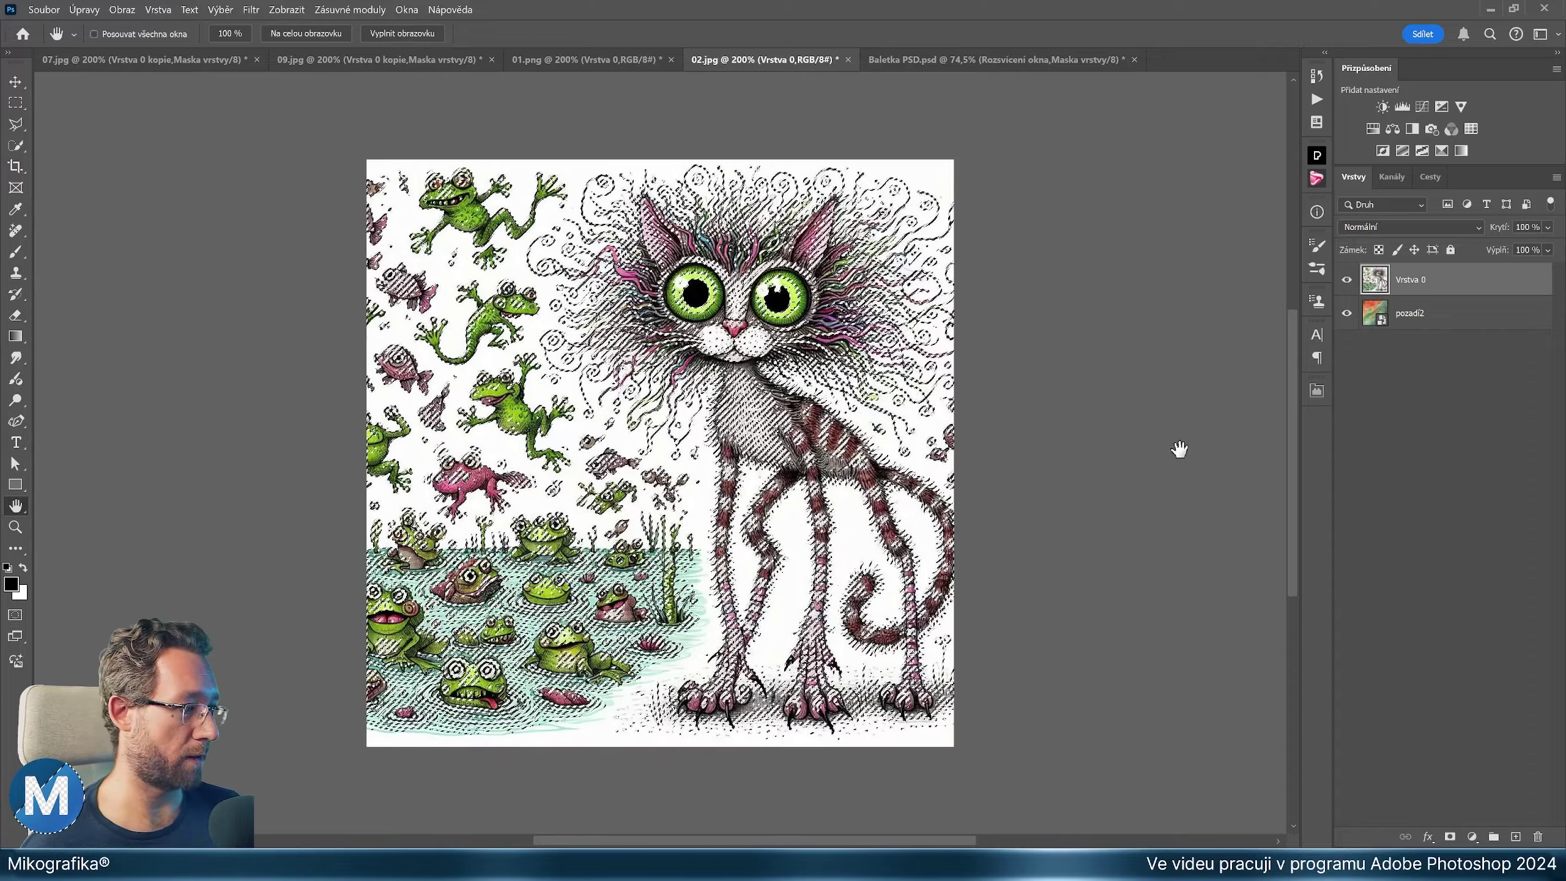
Add a layer mask to Vrstva 0, set white as foreground, and view the mask zoomed on the face
left_click(1451, 836)
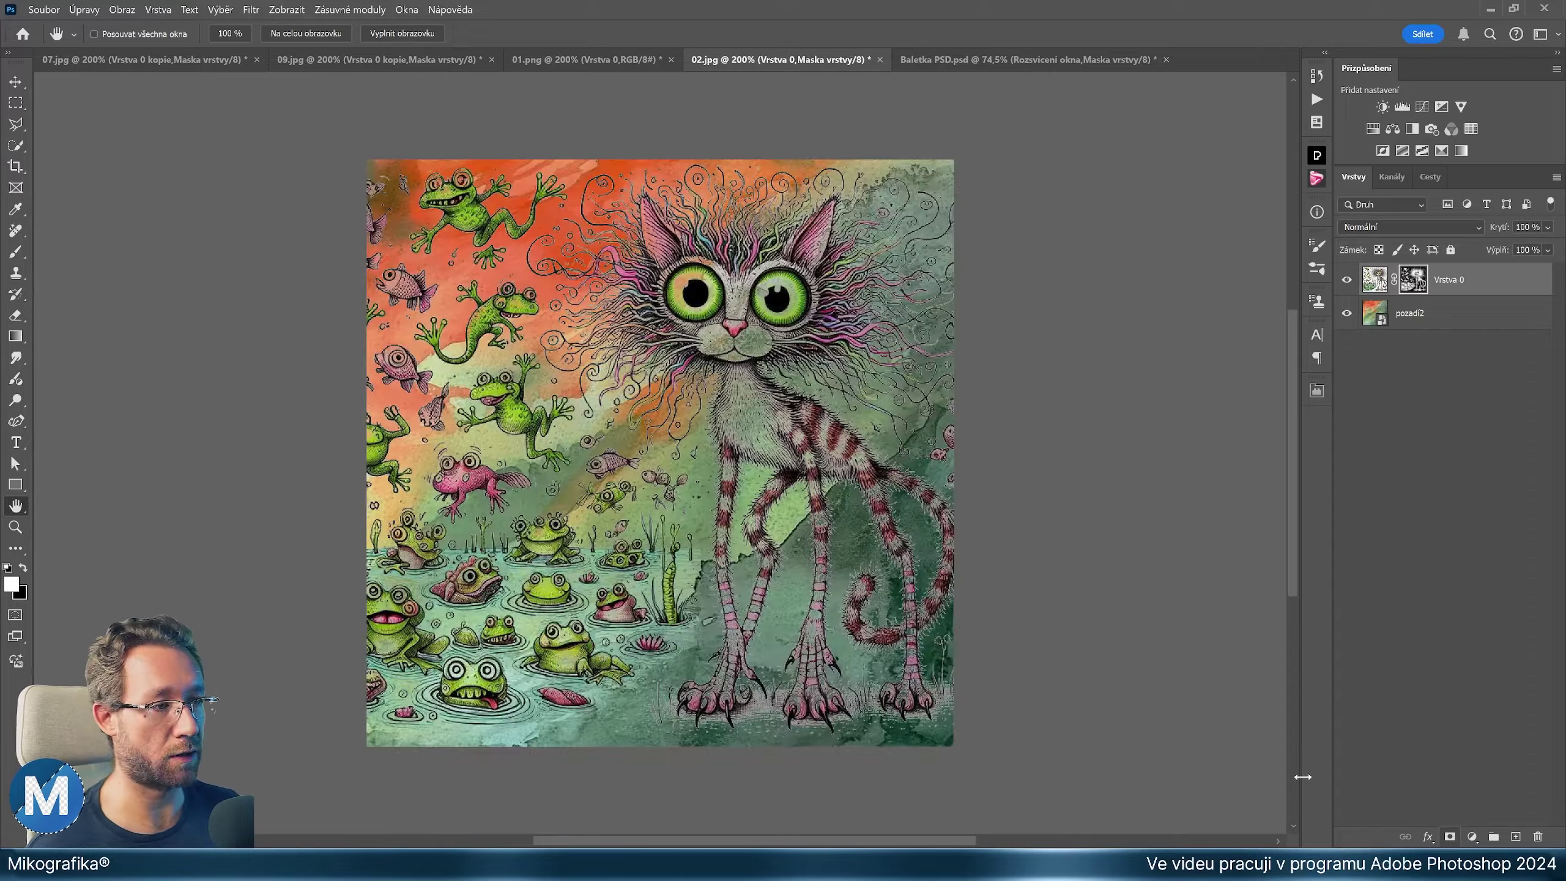
key("x")
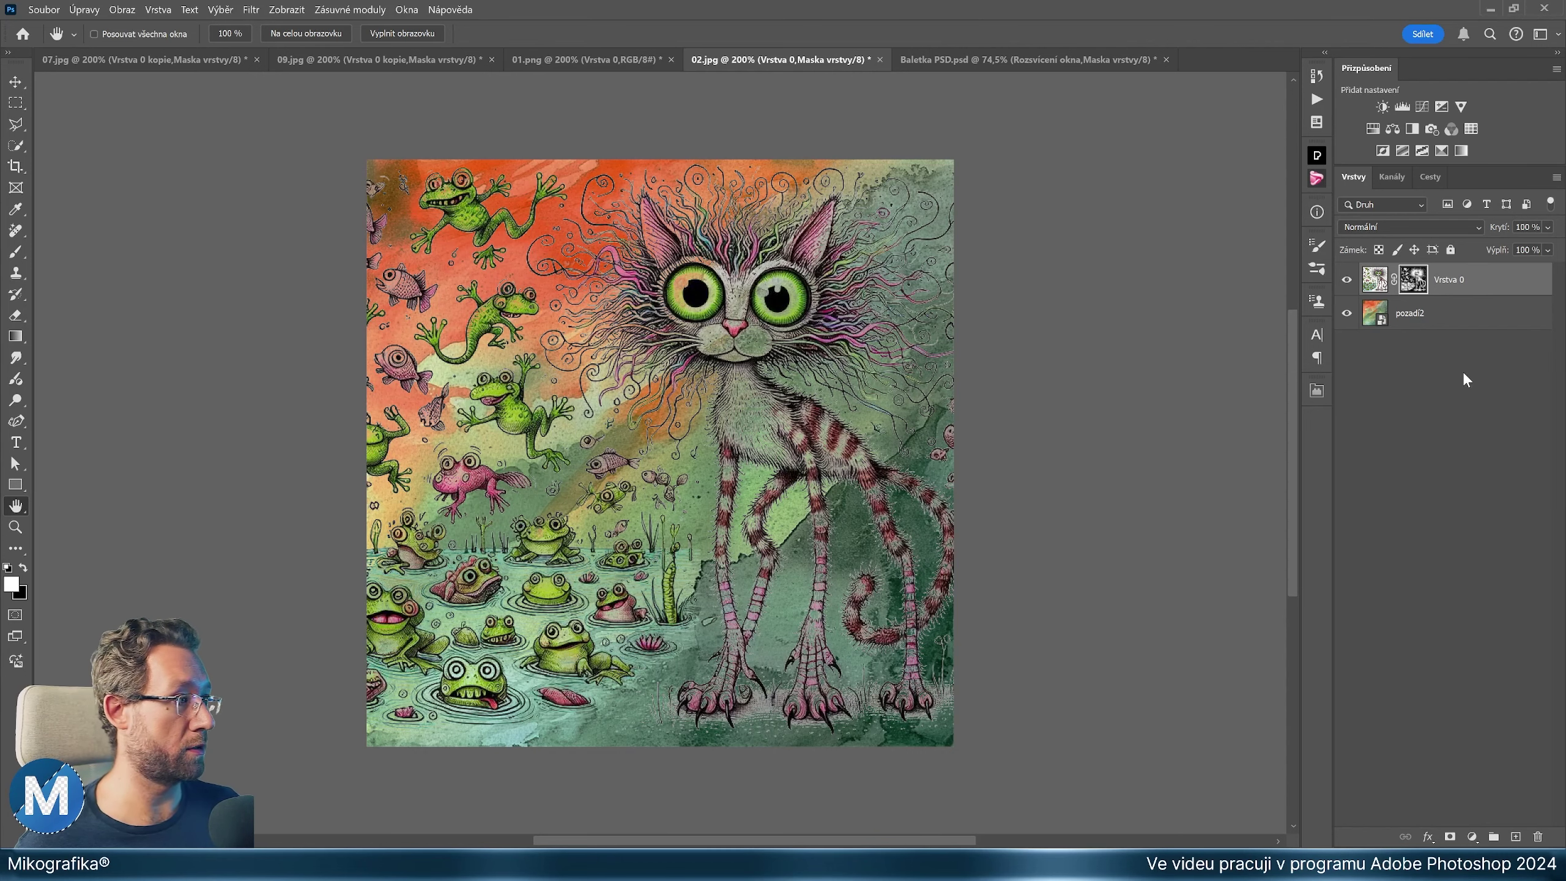
left_click(1416, 280, "alt")
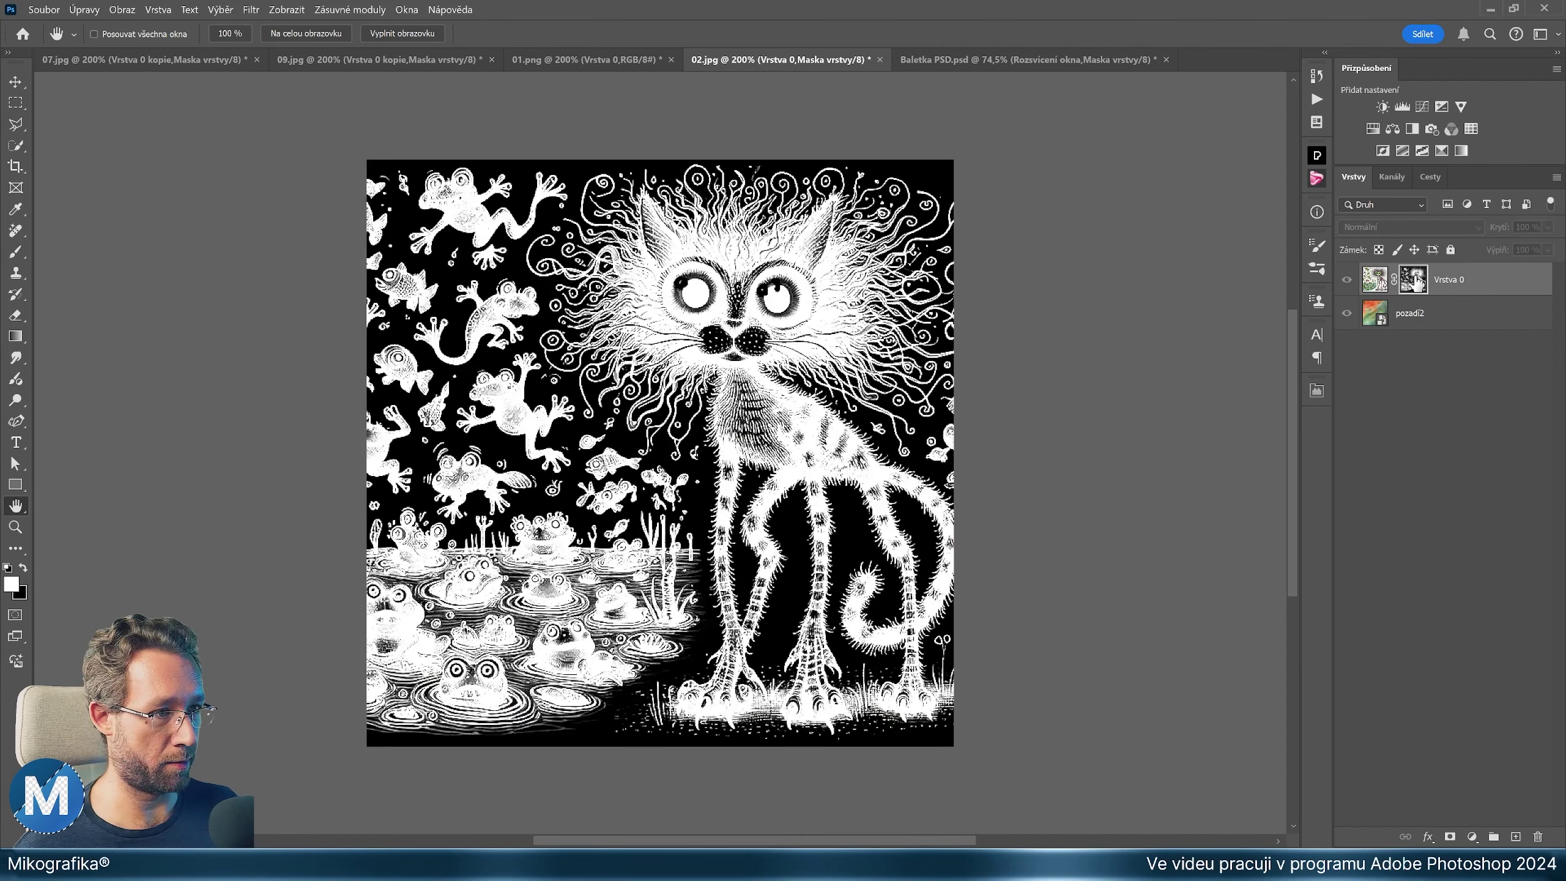
scroll(807, 261, "up", 2)
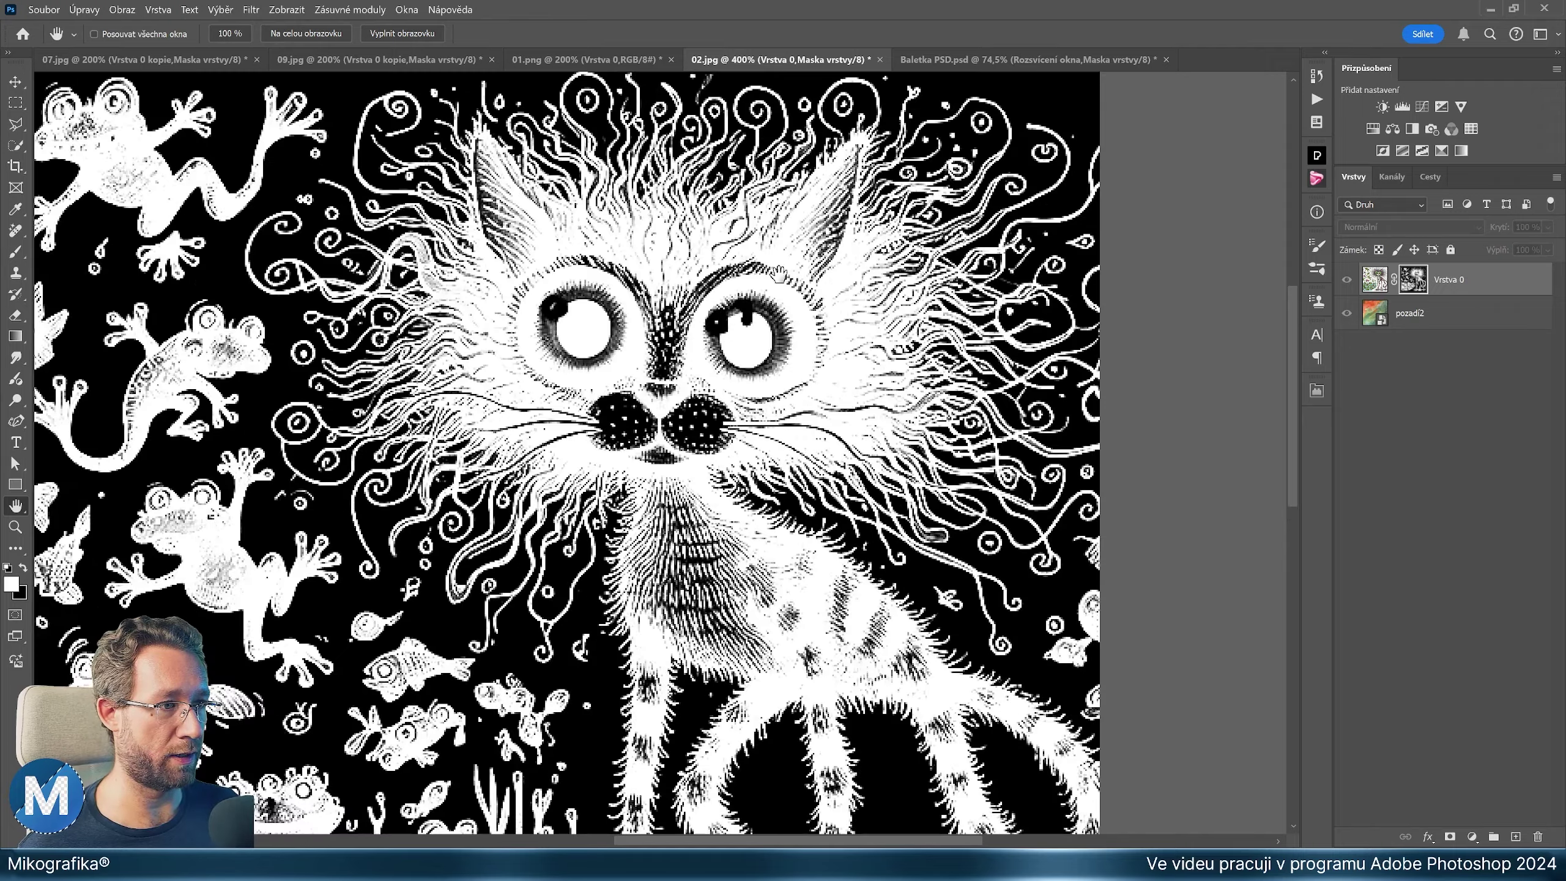
left_click_drag(778, 273, 788, 314)
Paint the cat's face white on the mask with a hard round brush, then view full colour
key("b")
right_click(542, 320)
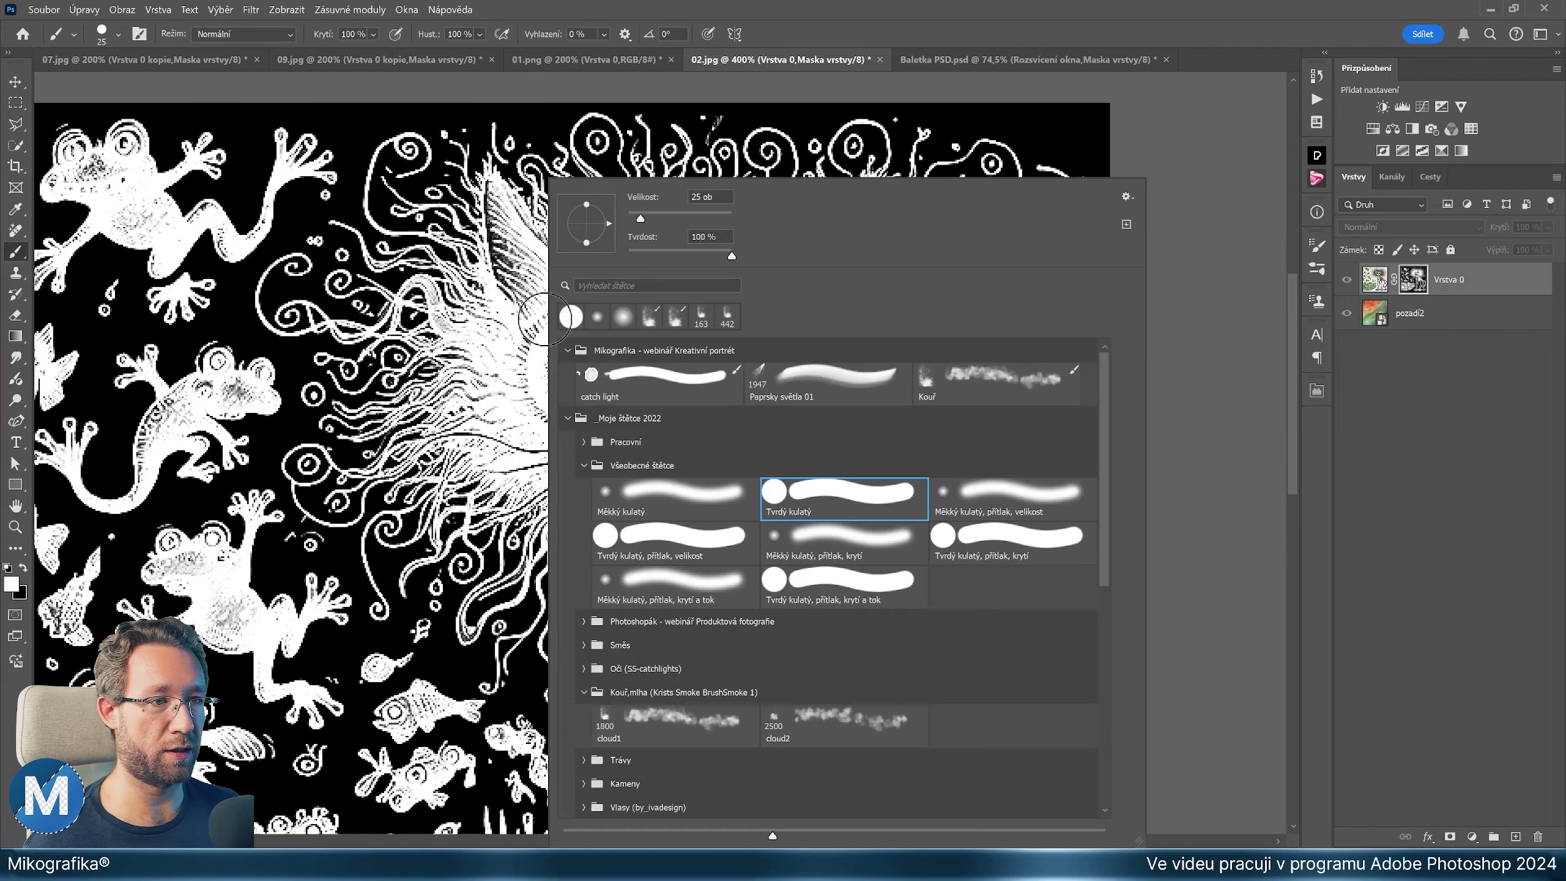
double_click(794, 496)
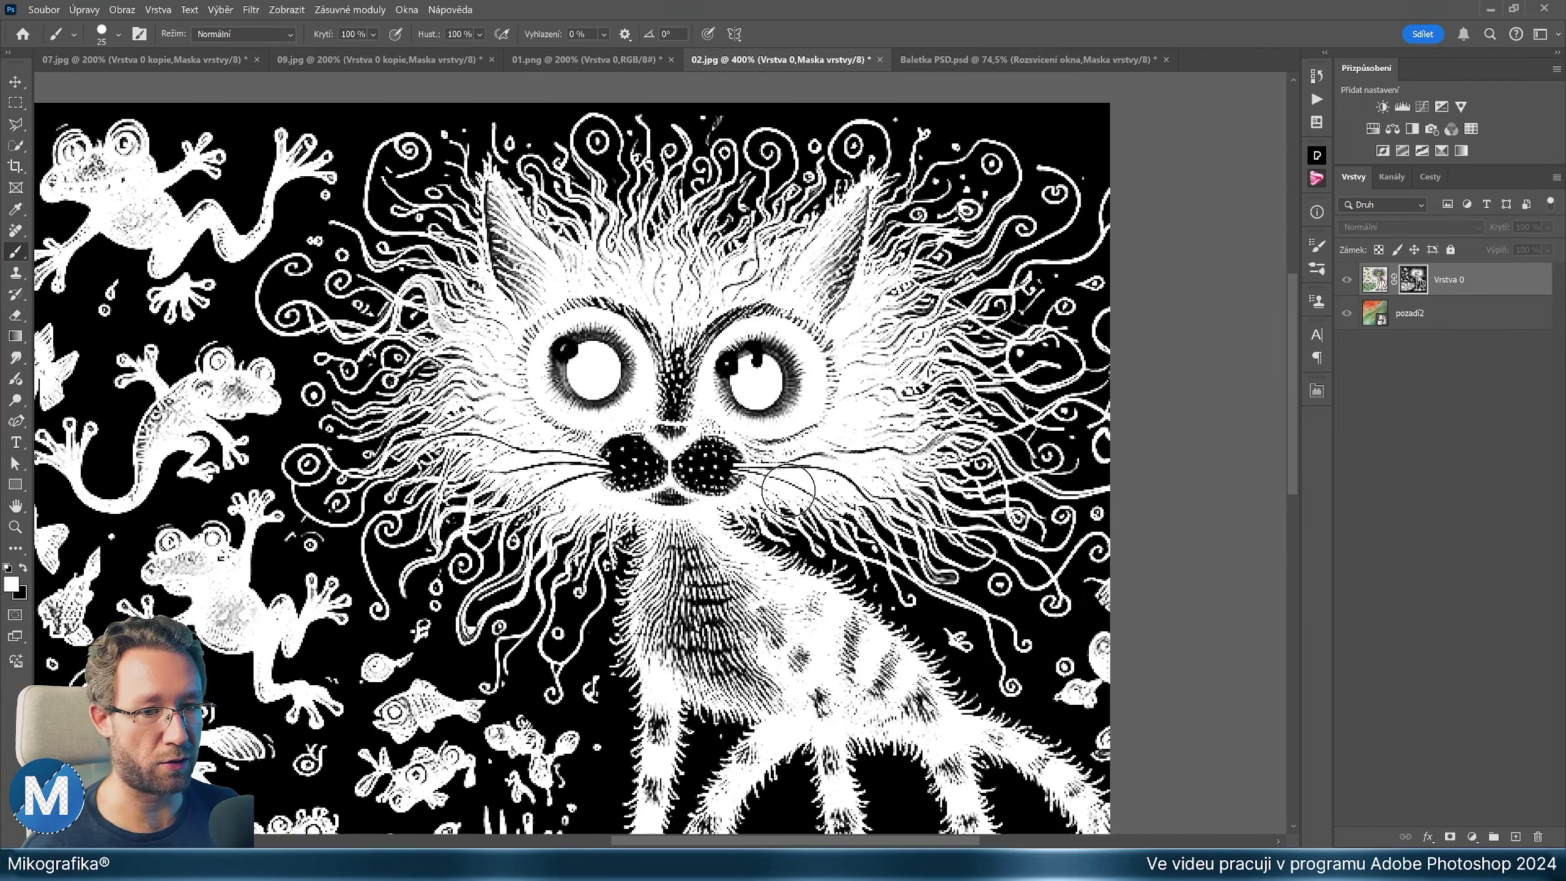
left_click_drag(585, 320, 709, 481)
key("bracketleft")
key("bracketleft")
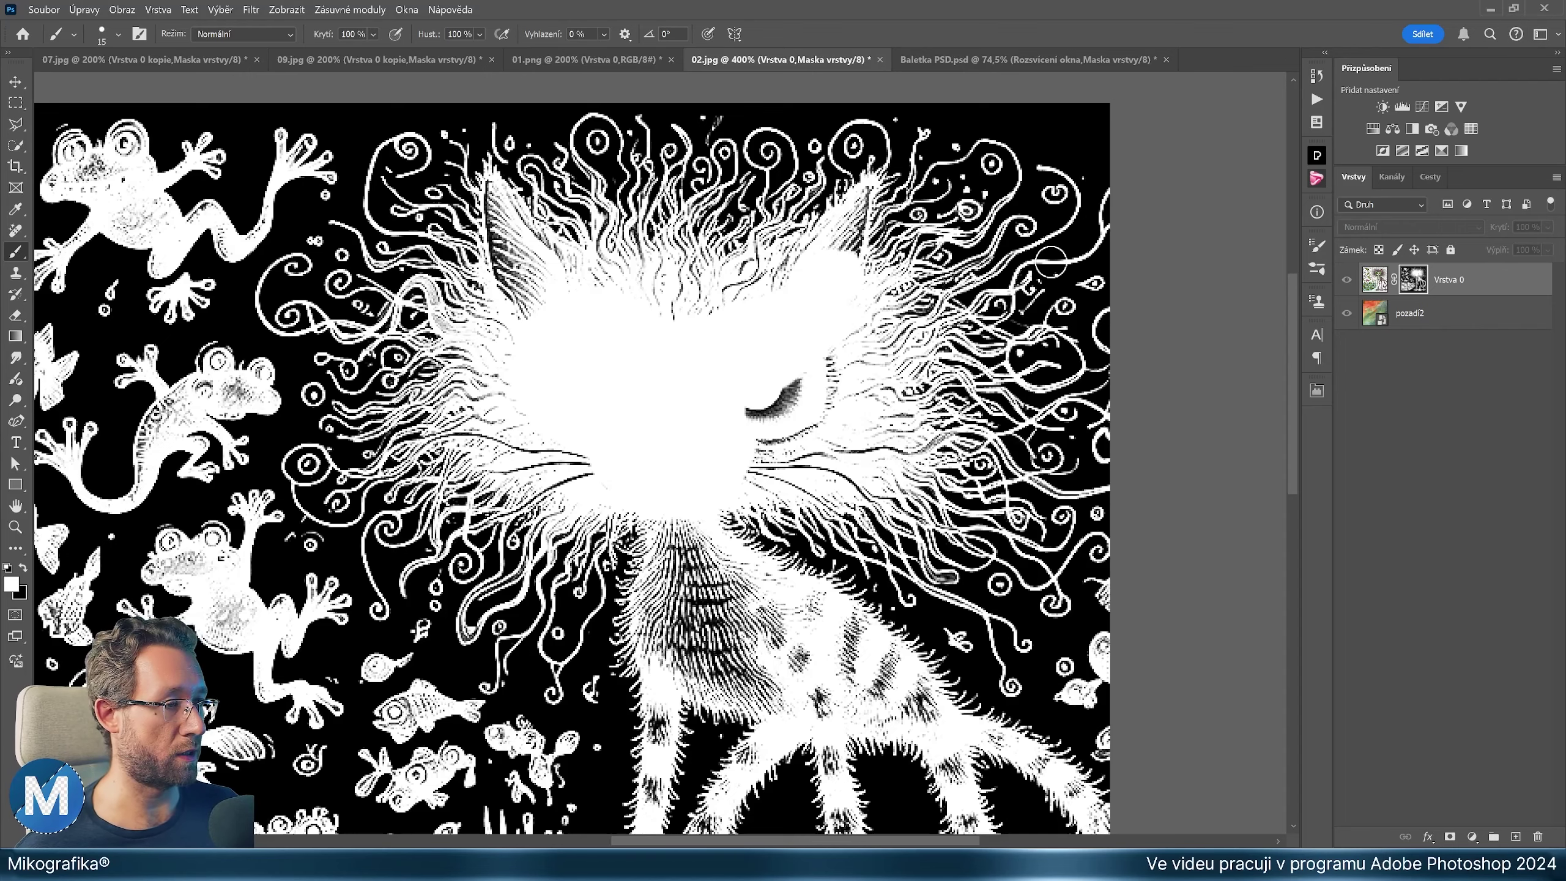
left_click(1413, 280, "alt")
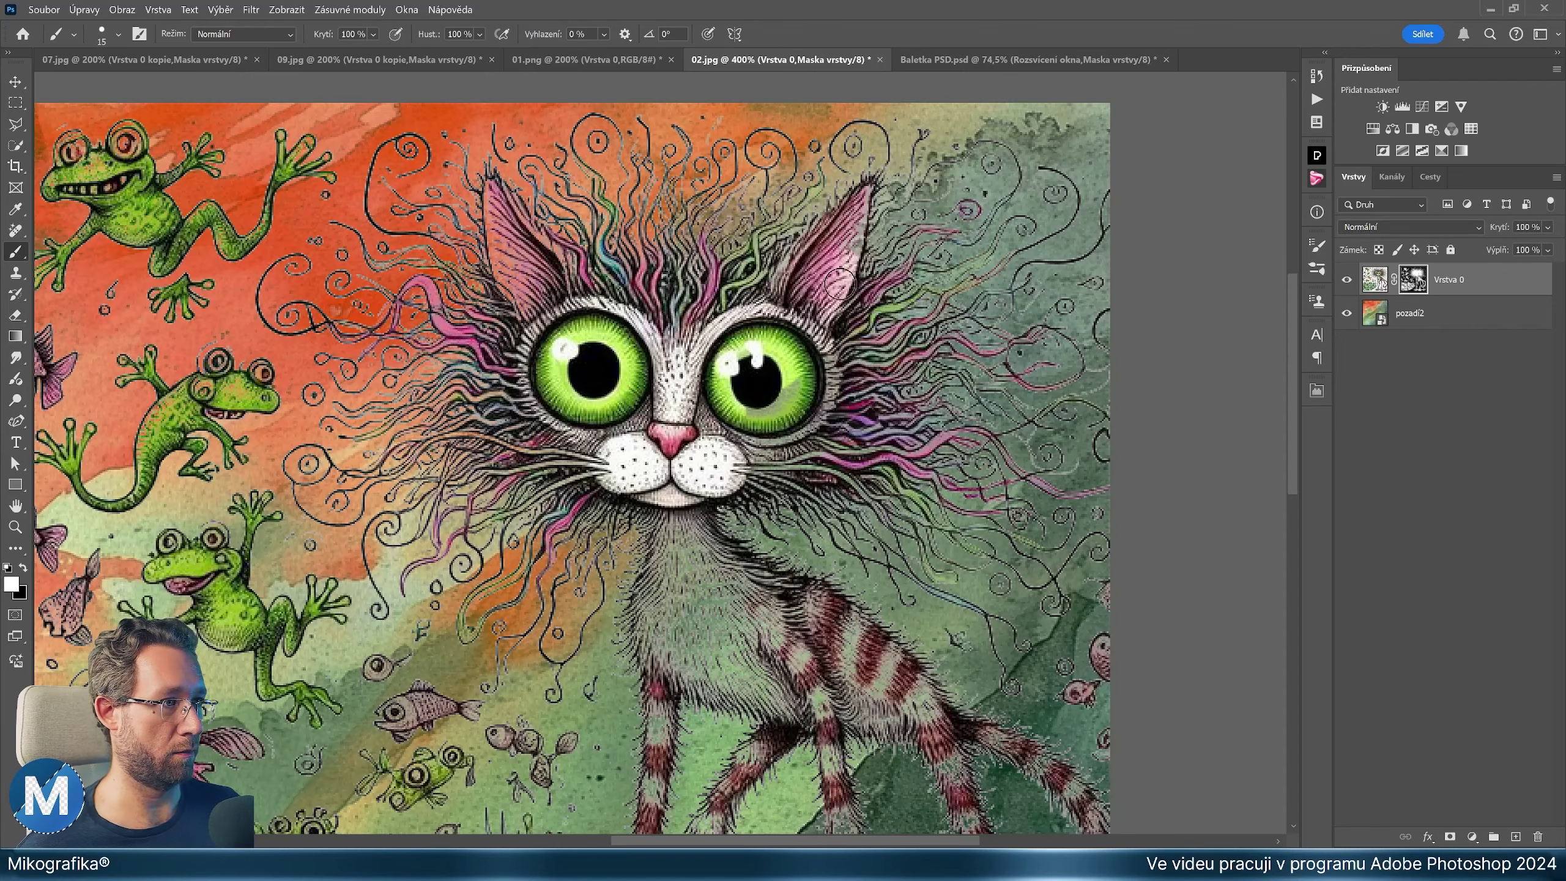
Paint white around the cat's ear on the mask, inspect it at various zooms, then view full colour
left_click(1413, 280, "alt")
left_click_drag(848, 266, 853, 213)
scroll(739, 340, "down", 10)
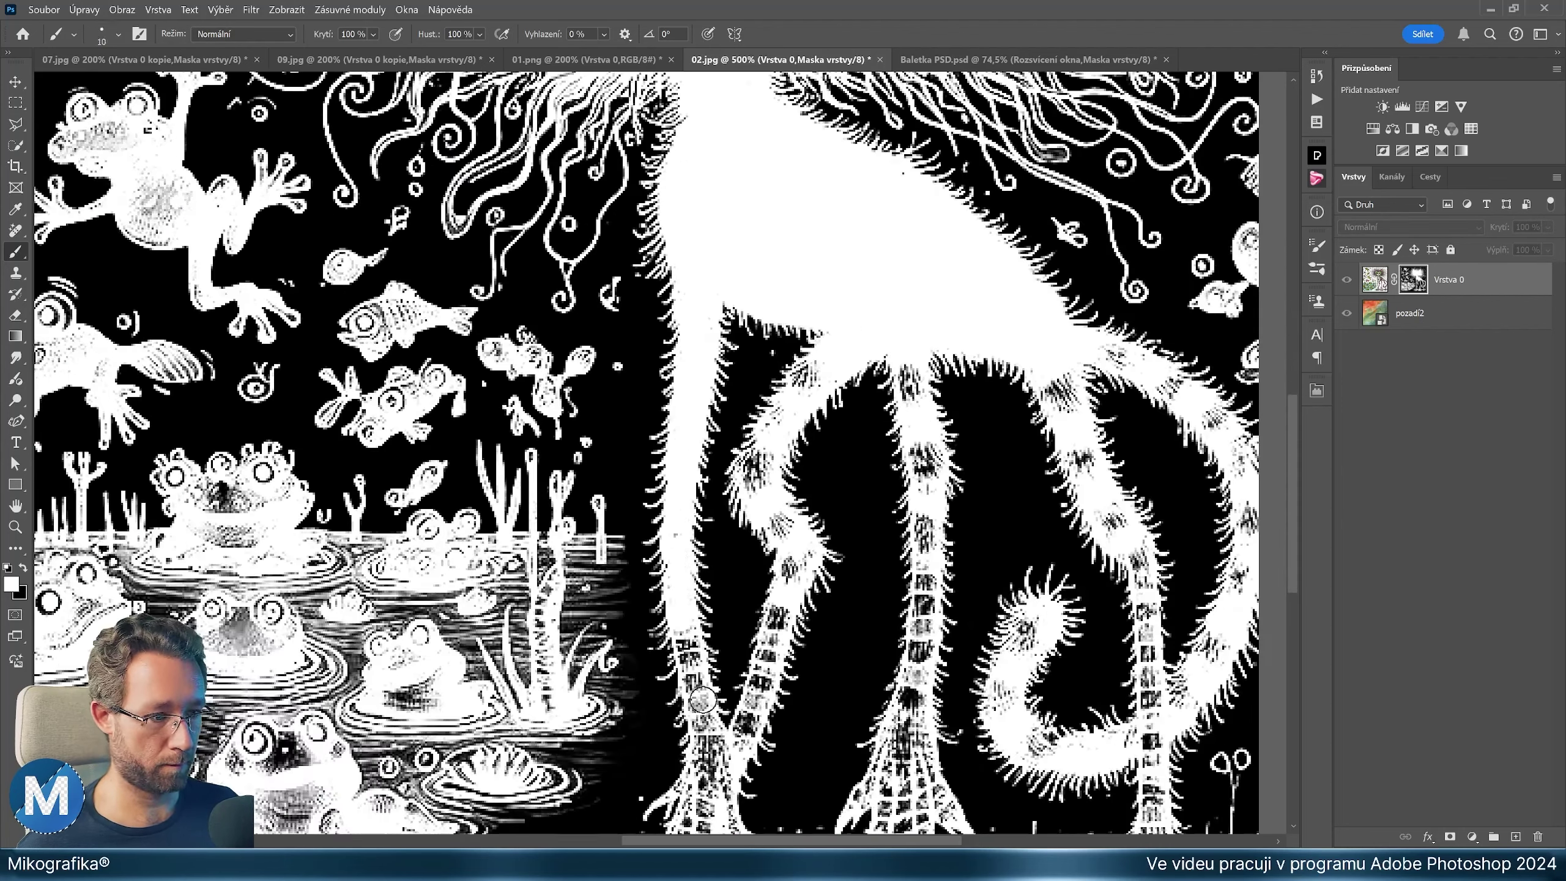
scroll(678, 432, "down", 5)
scroll(635, 493, "up", 1)
key("h")
scroll(560, 281, "down", 4)
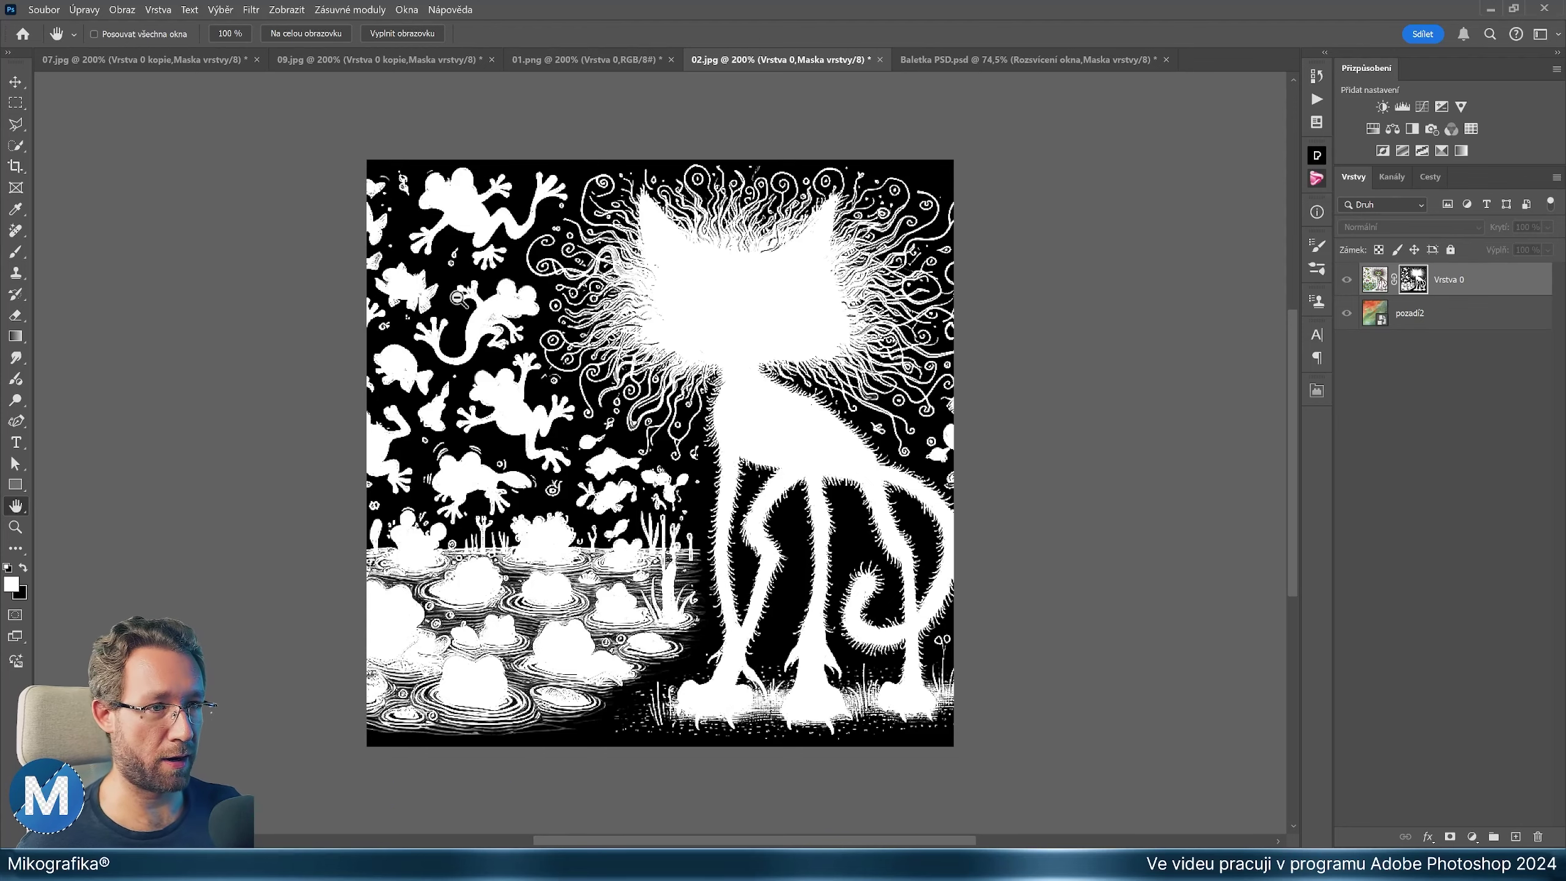
scroll(459, 299, "up", 3)
scroll(594, 347, "down", 3)
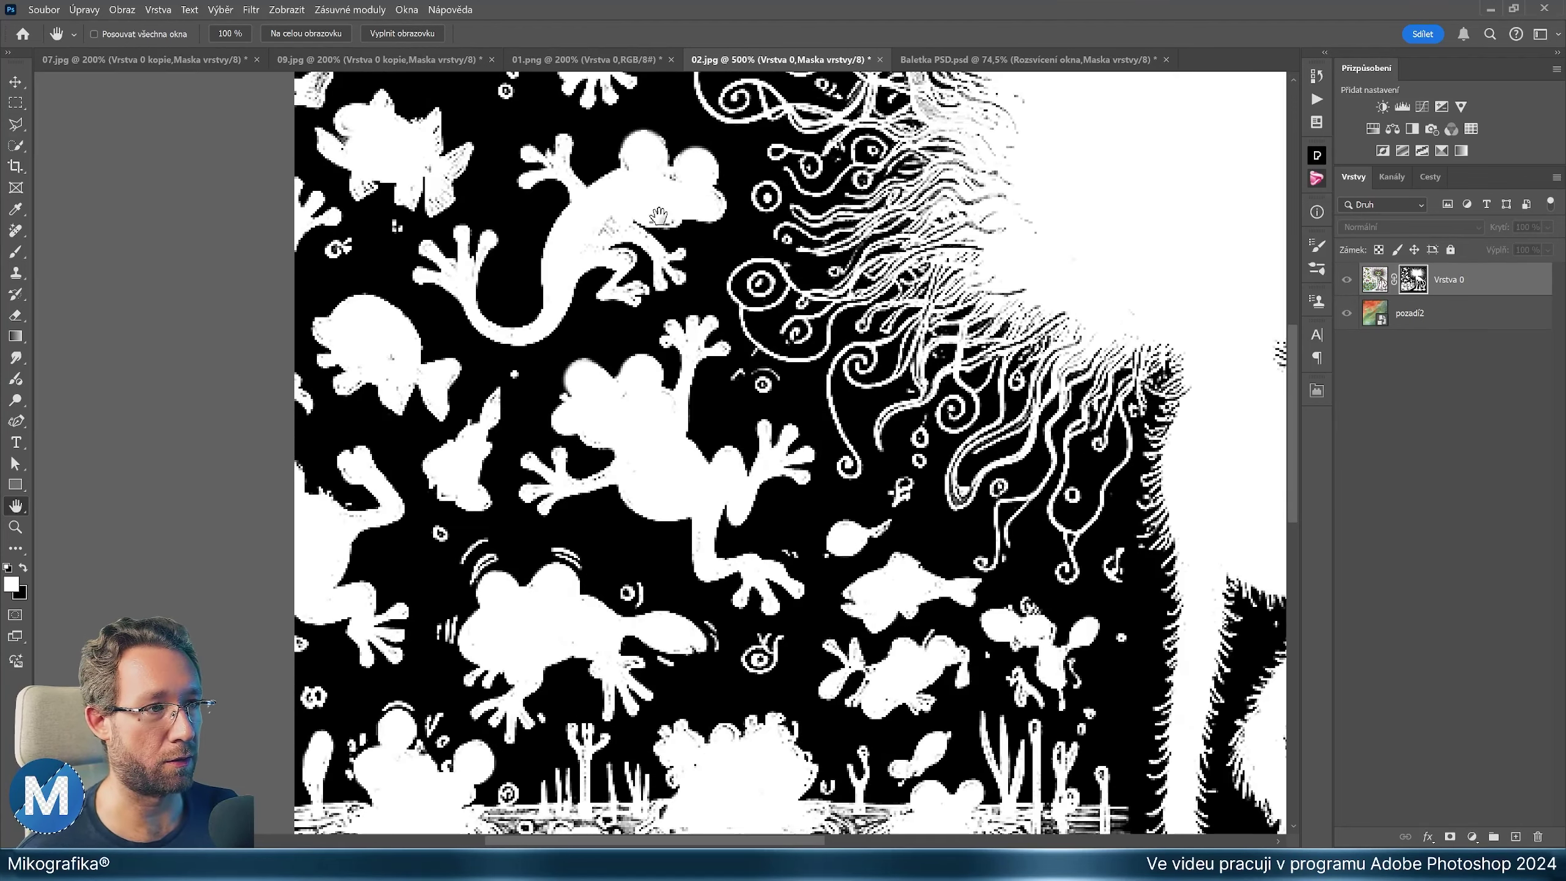
scroll(442, 184, "up", 3)
scroll(558, 310, "up", 3)
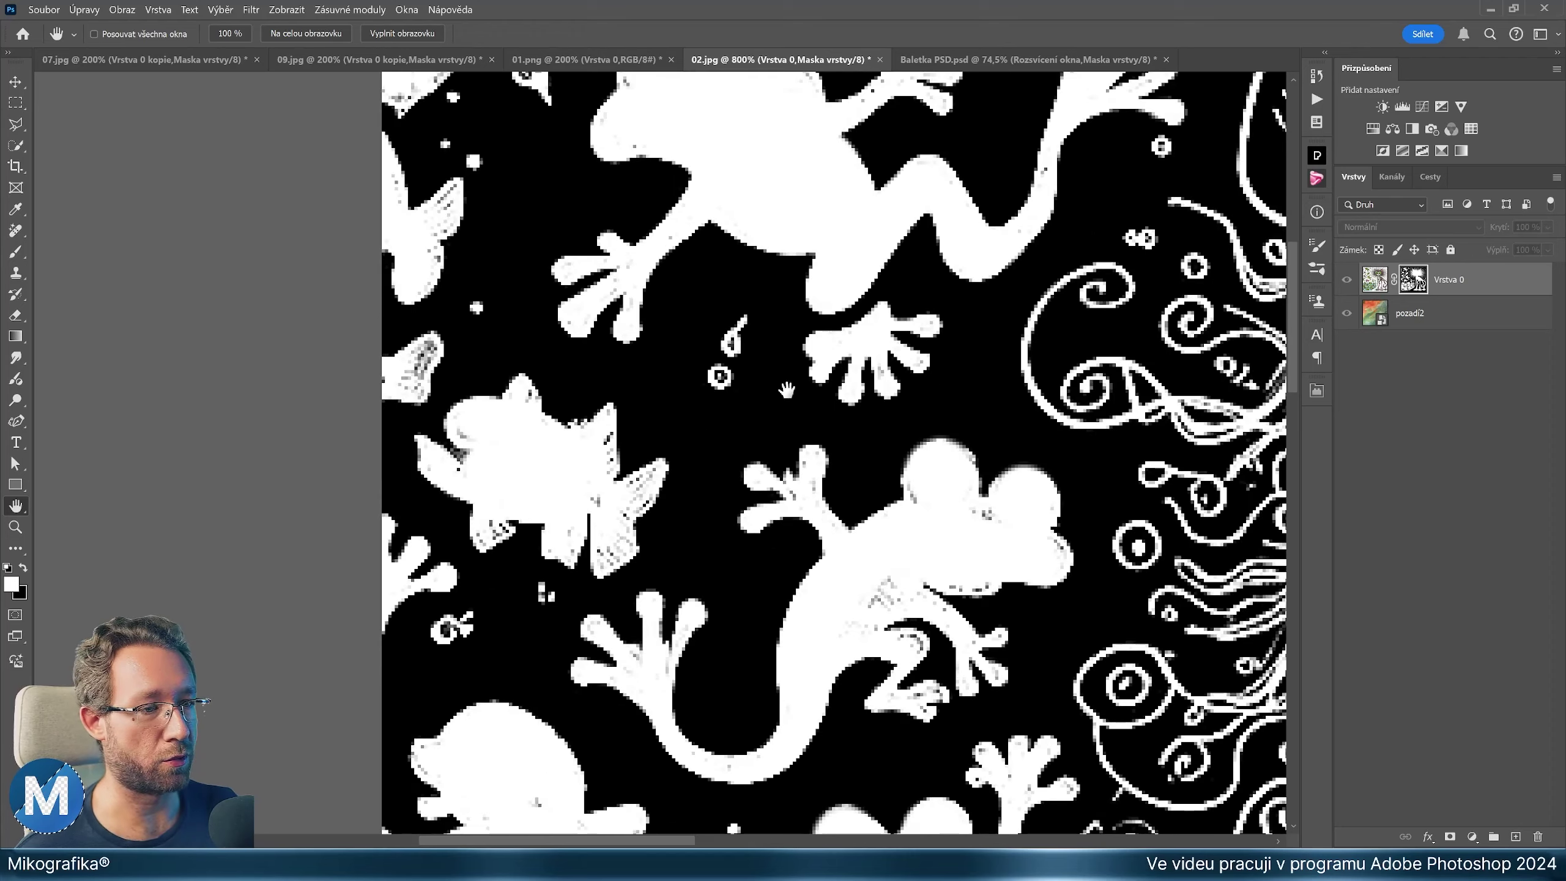
scroll(809, 389, "down", 6)
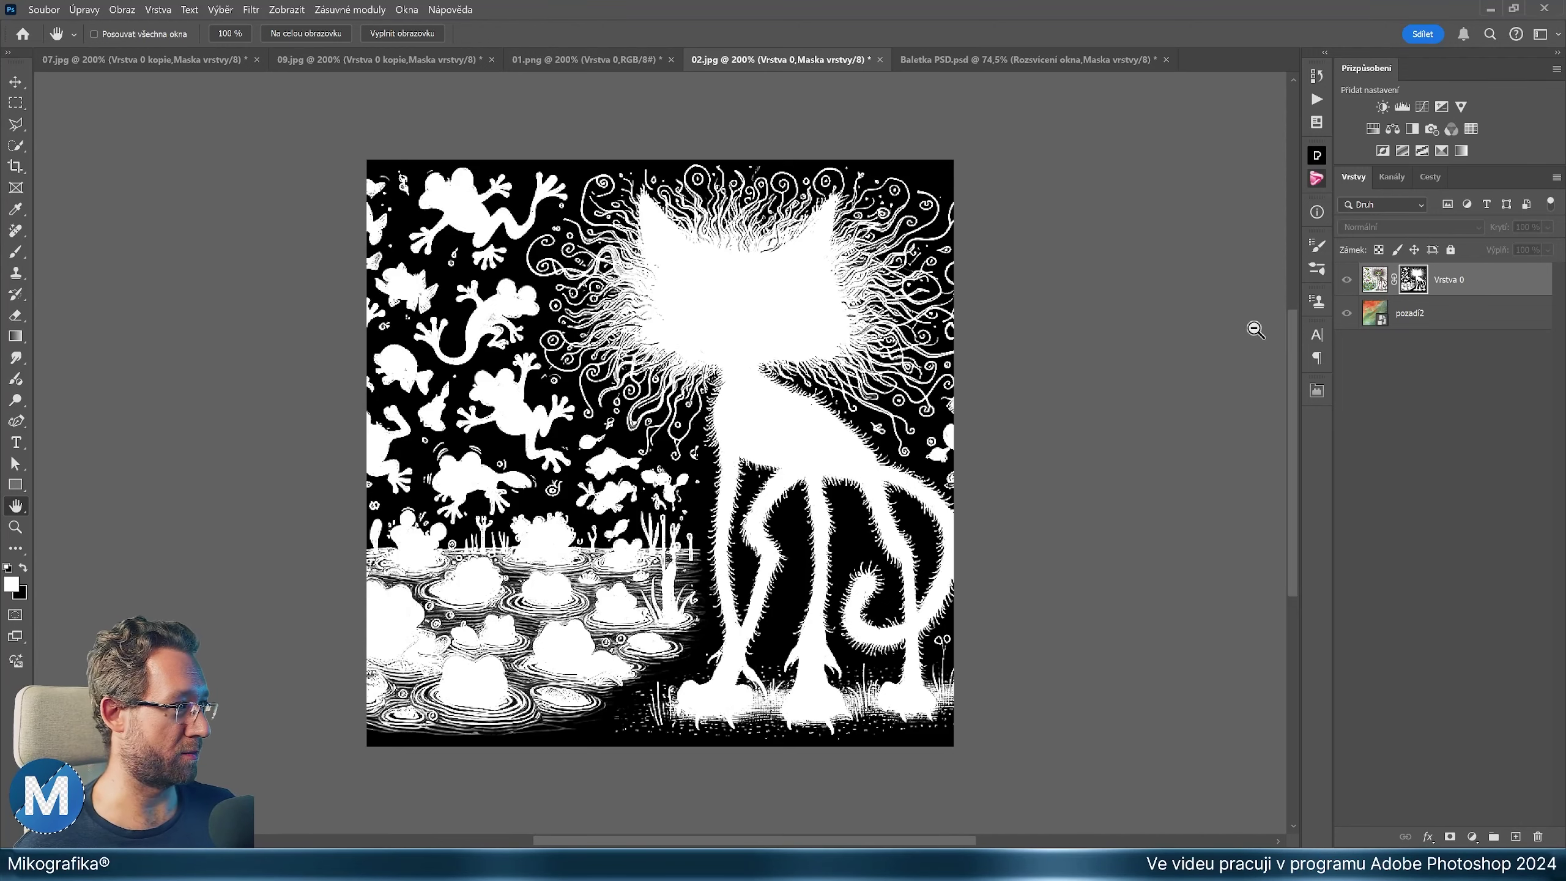
left_click(1413, 285, "alt")
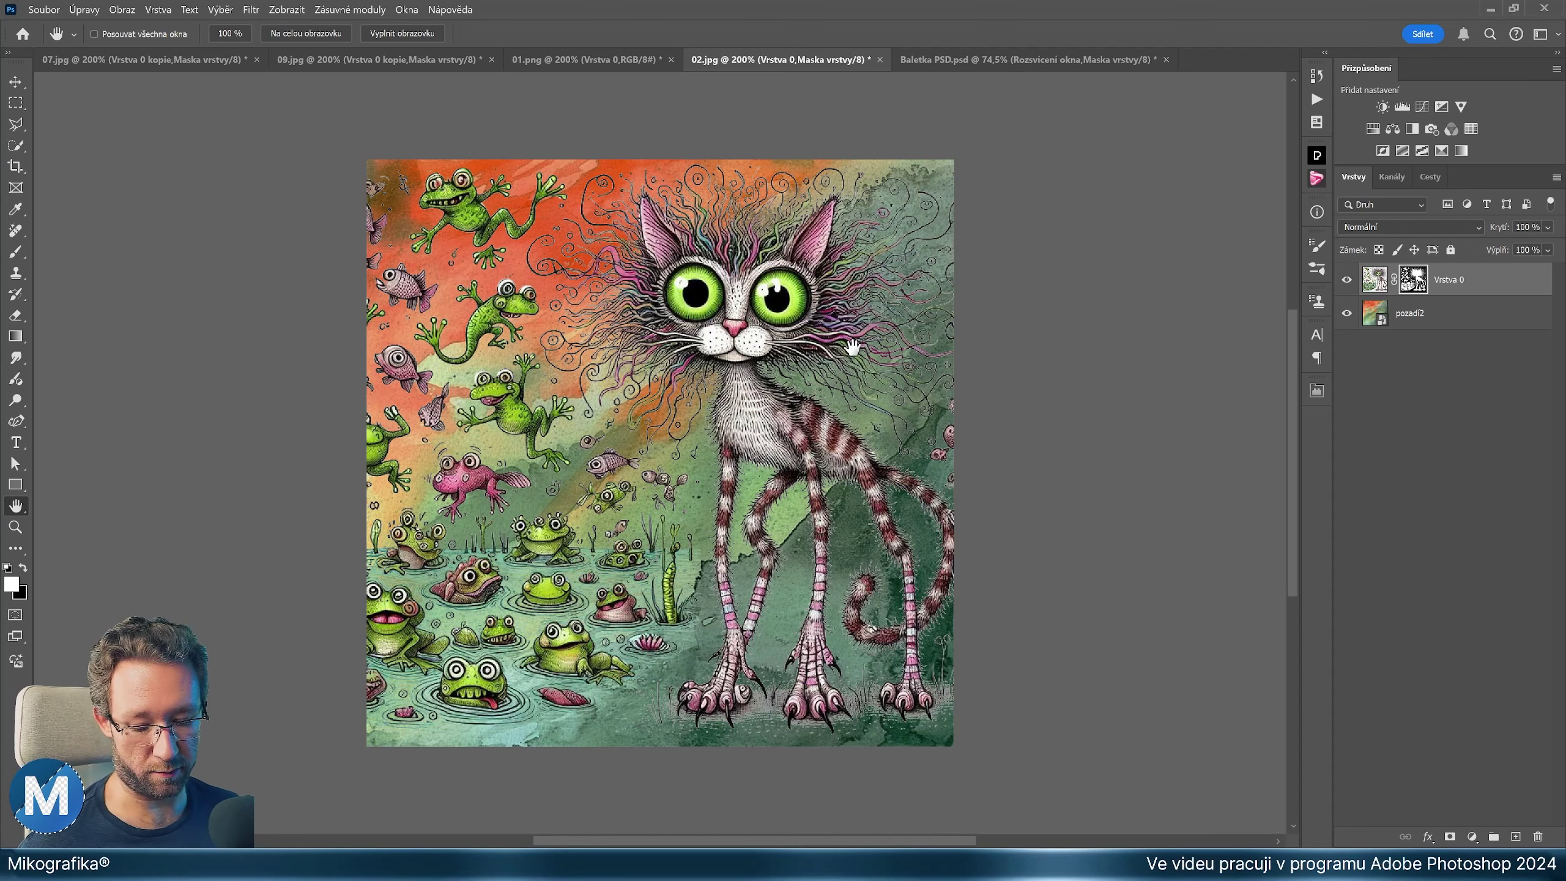
Refine the mask edge with Decontaminate Colors and 1 px radius, outputting a new masked layer
key("ctrl+alt+r")
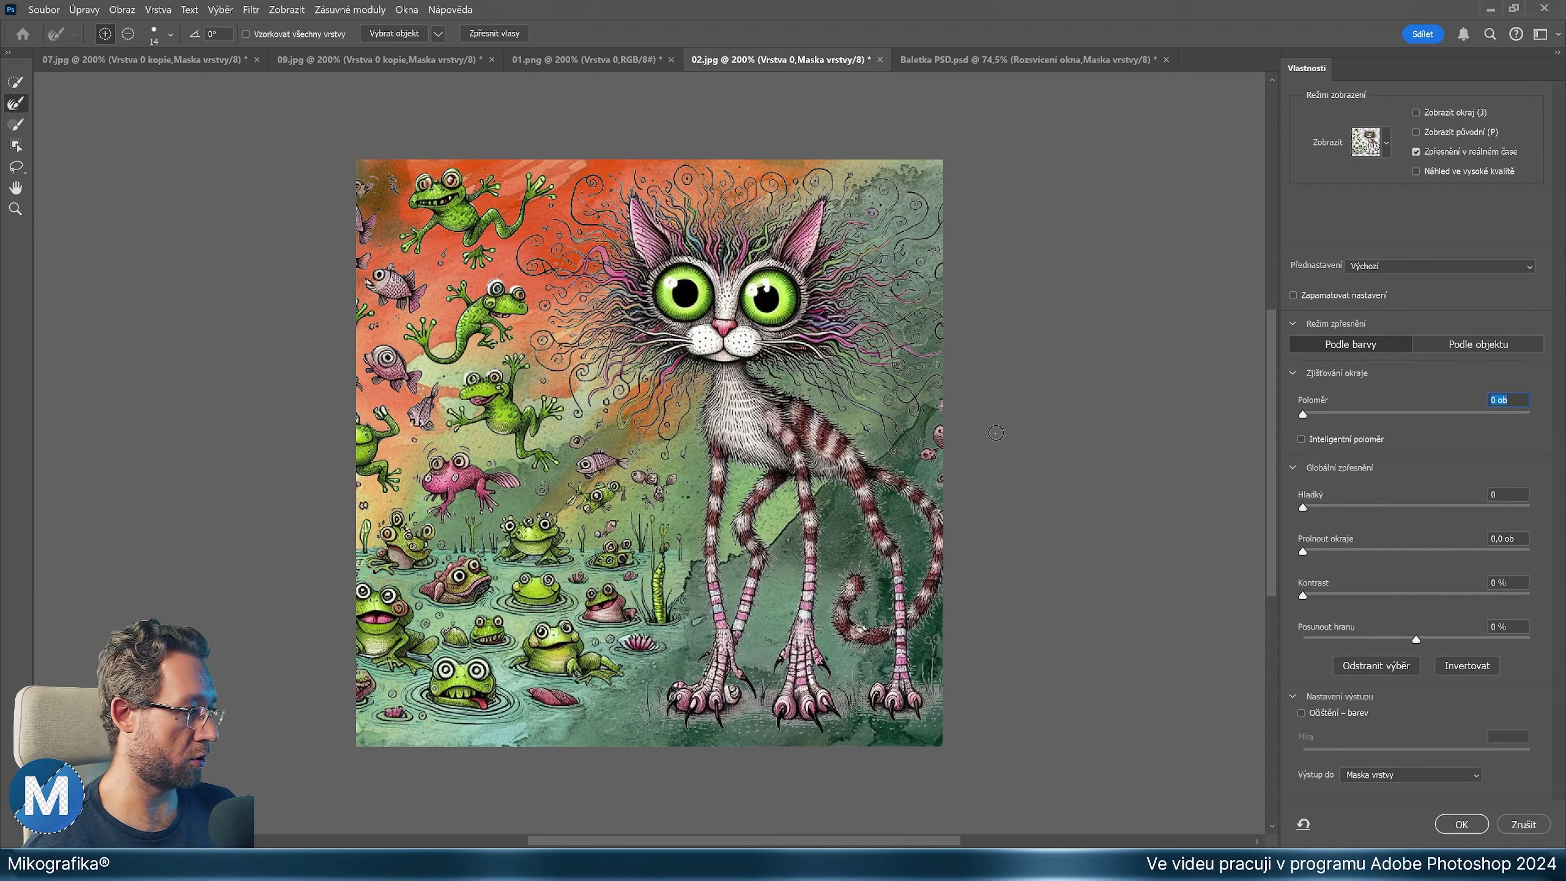
left_click(1342, 714)
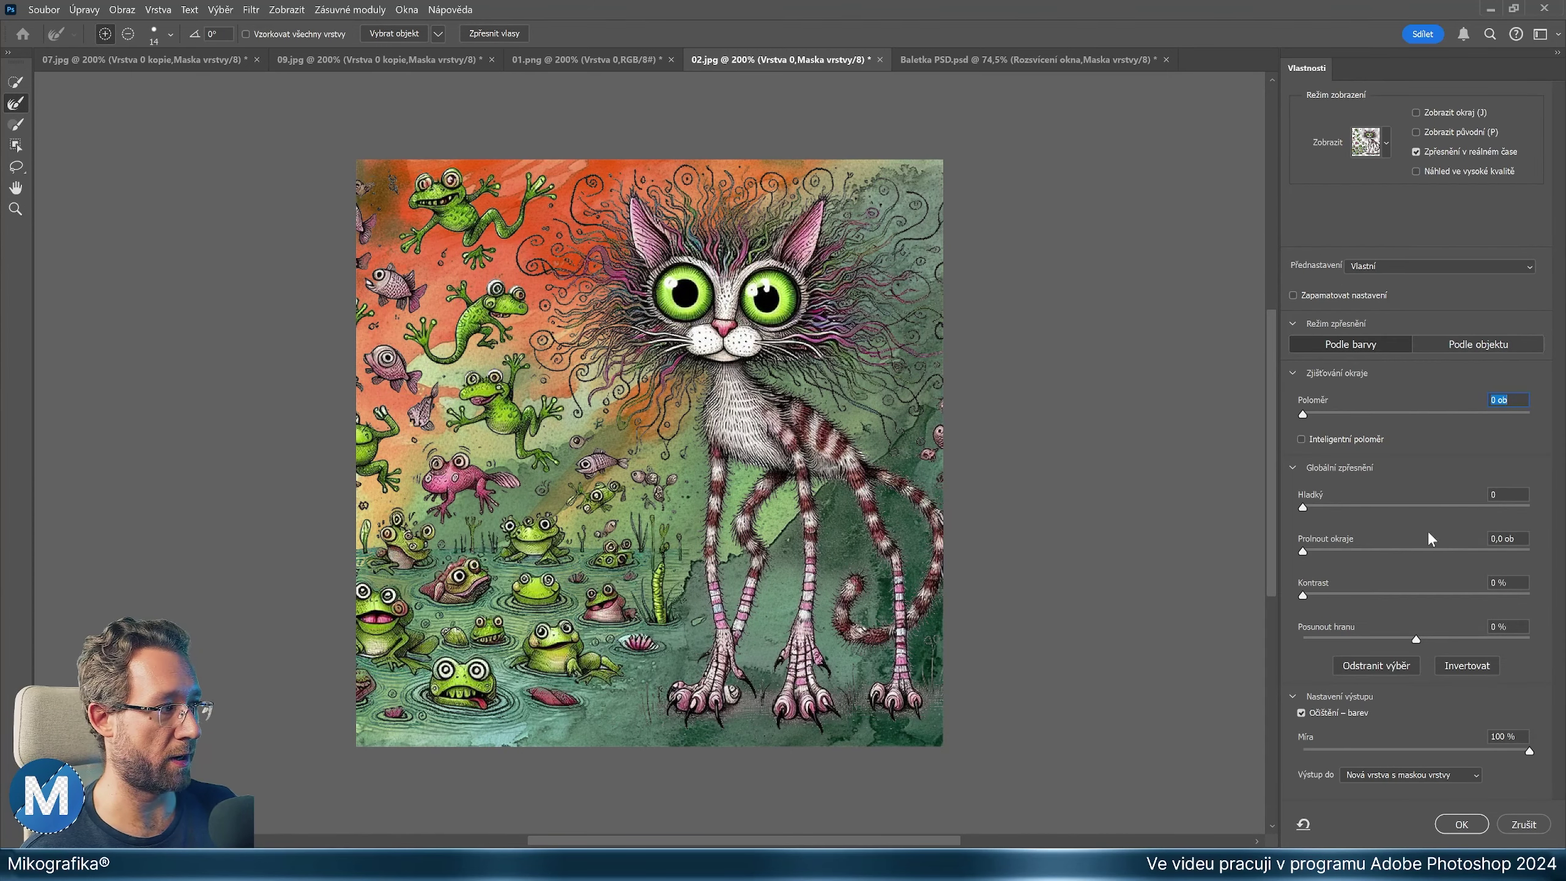
key("Up")
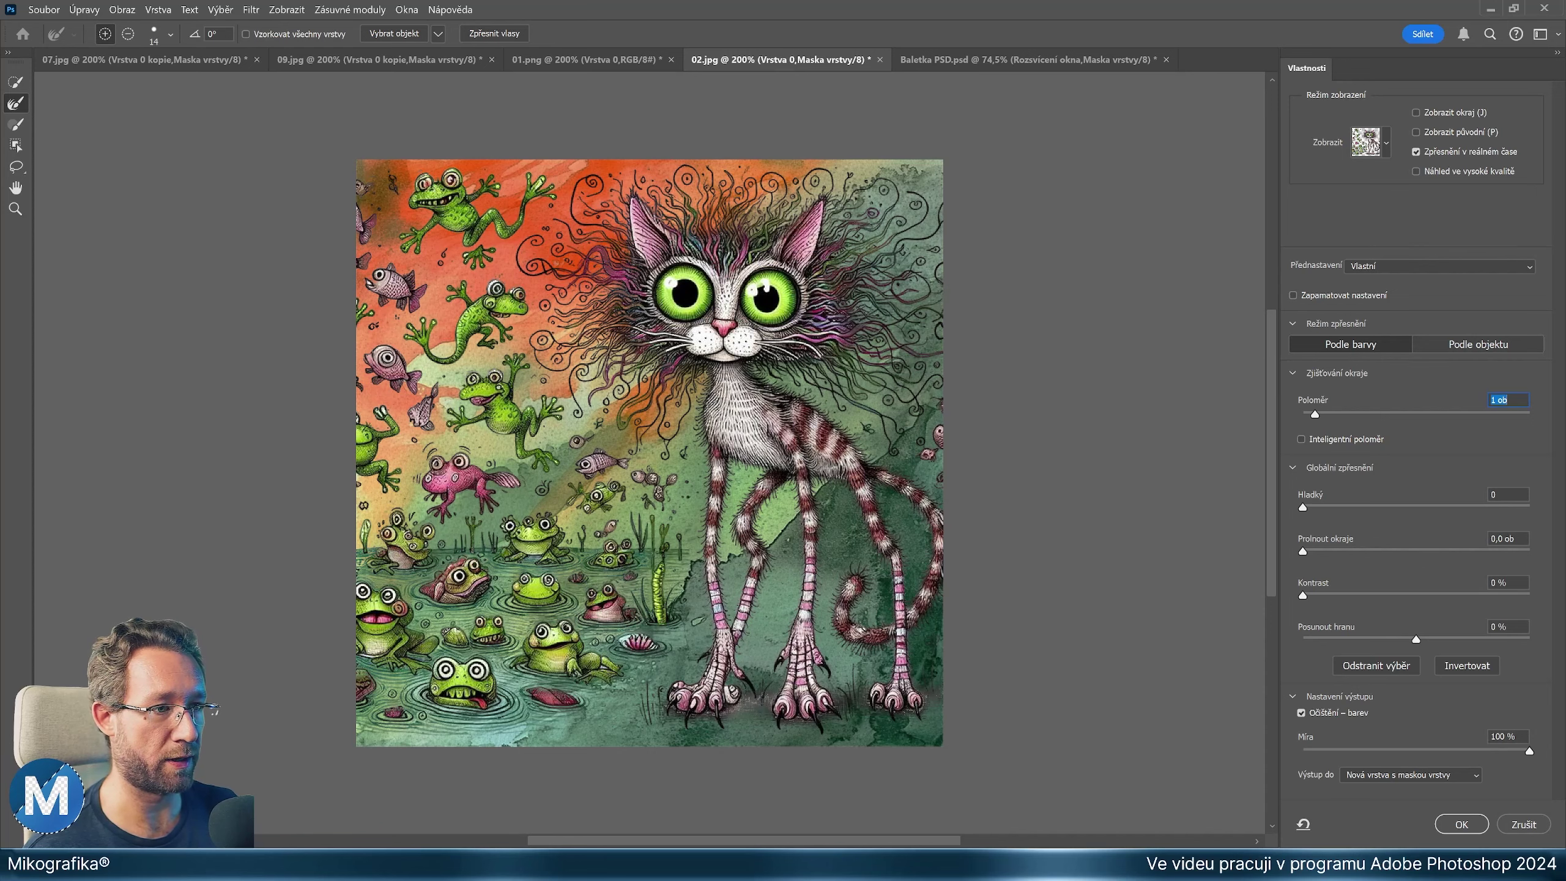
key("p")
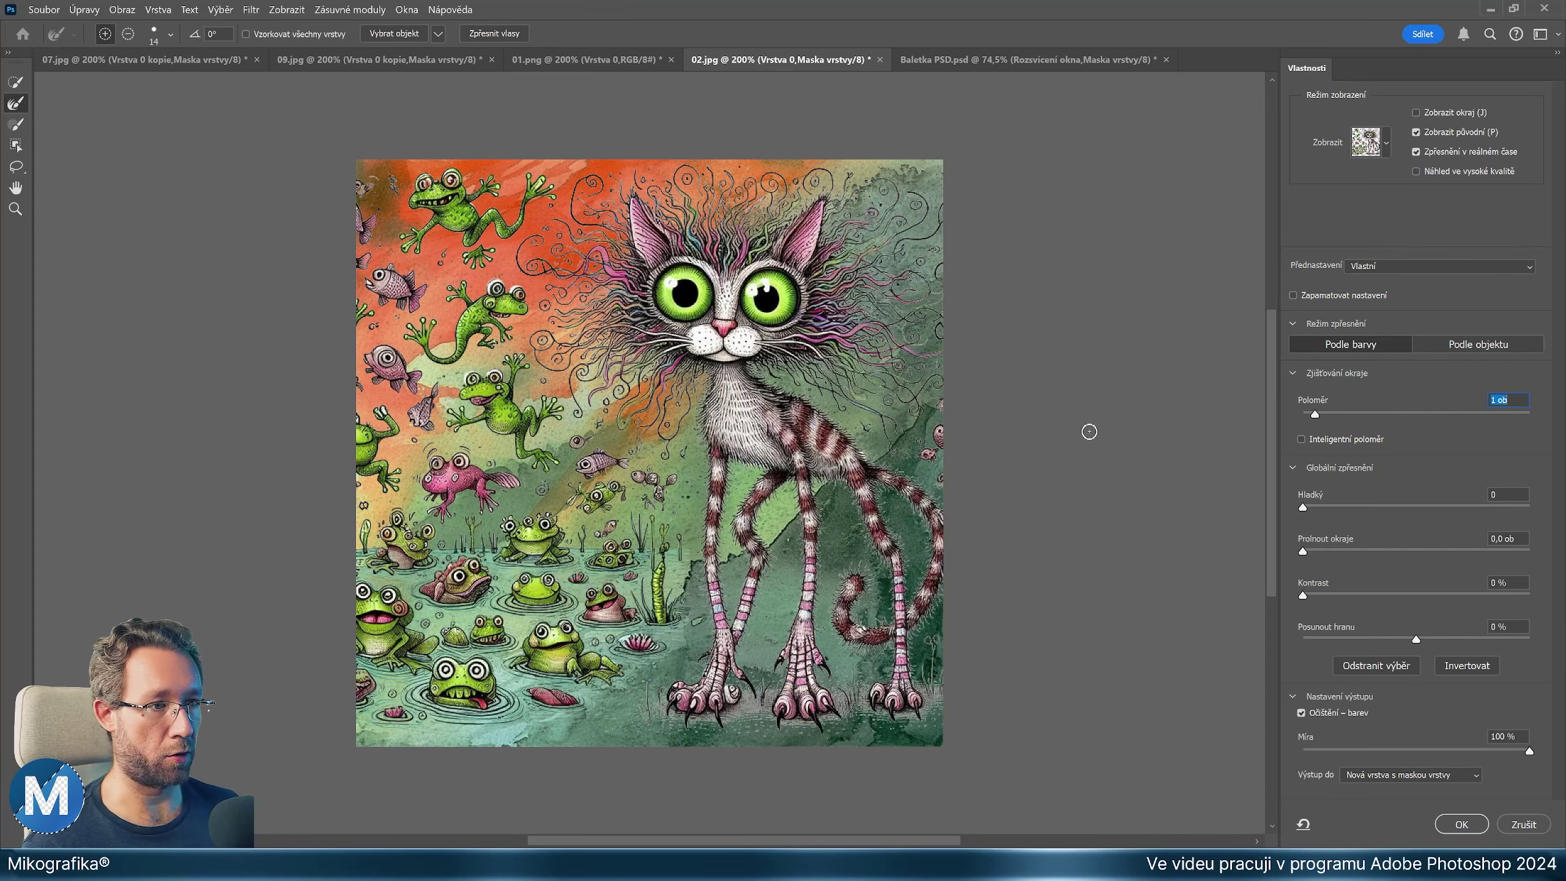
key("p")
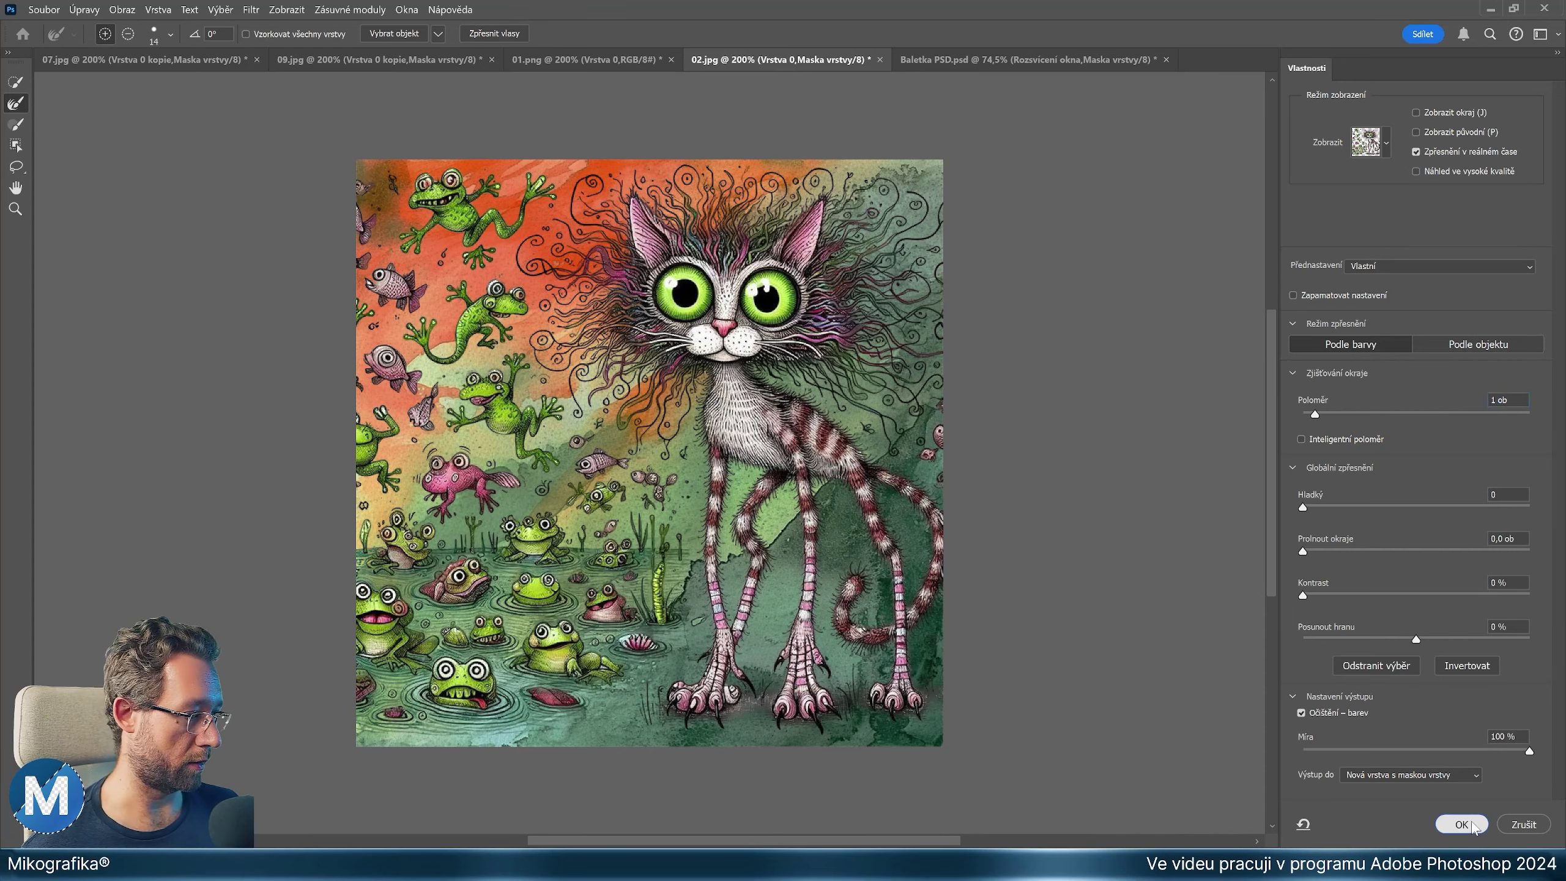
left_click(1461, 824)
scroll(761, 242, "up", 1, "alt")
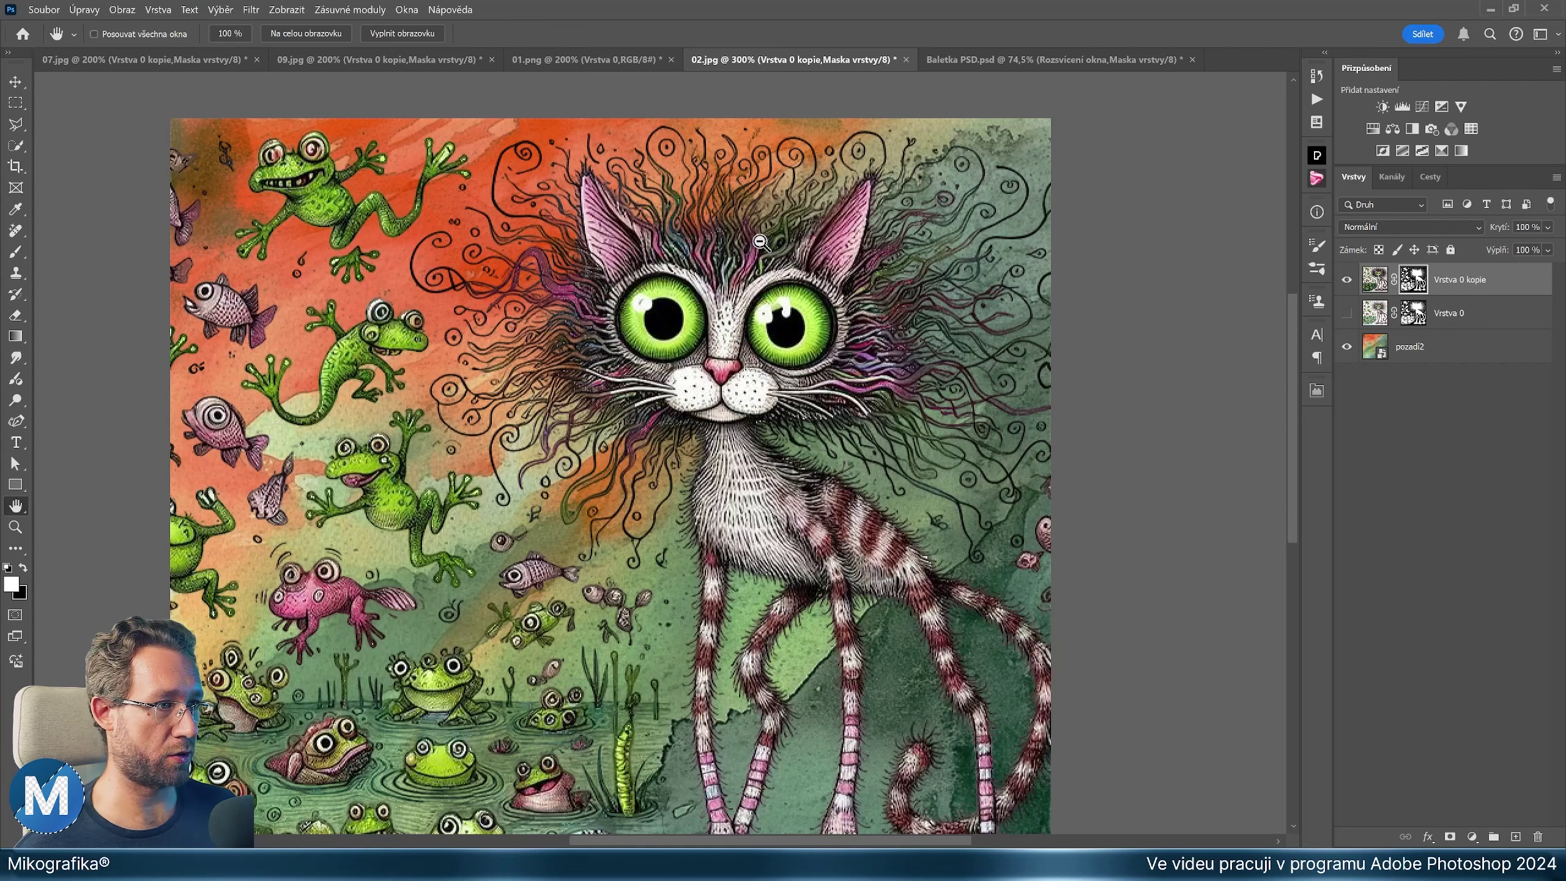
Duplicate Vrstva 0 kopie as Vrstva 0 kopie 2 and open its layer mask's context menu
scroll(760, 242, "up", 1, "alt")
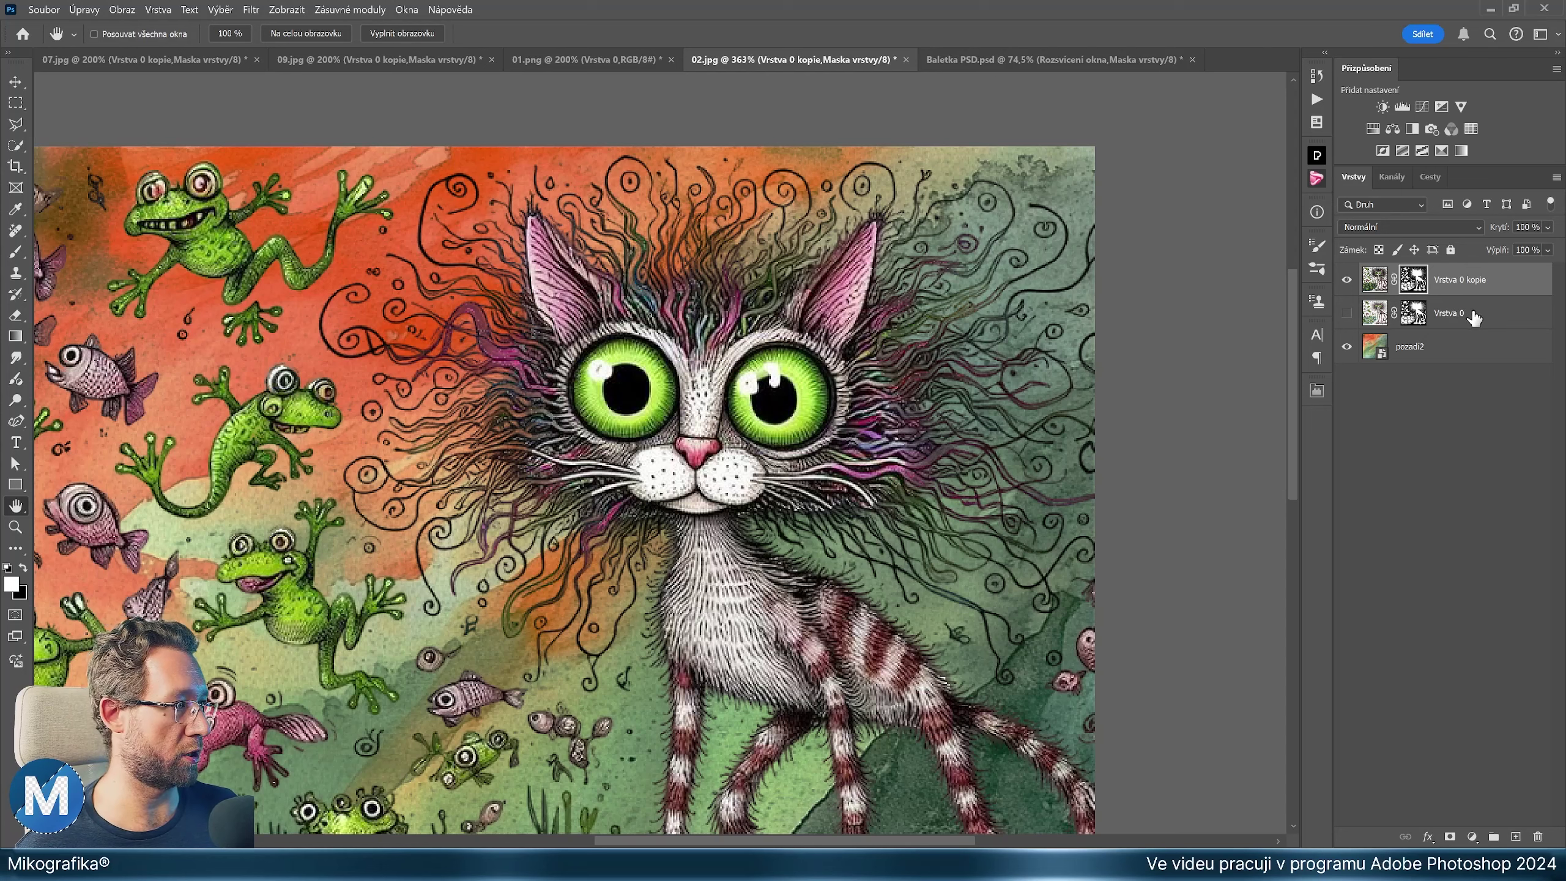
left_click_drag(1479, 318, 1481, 280)
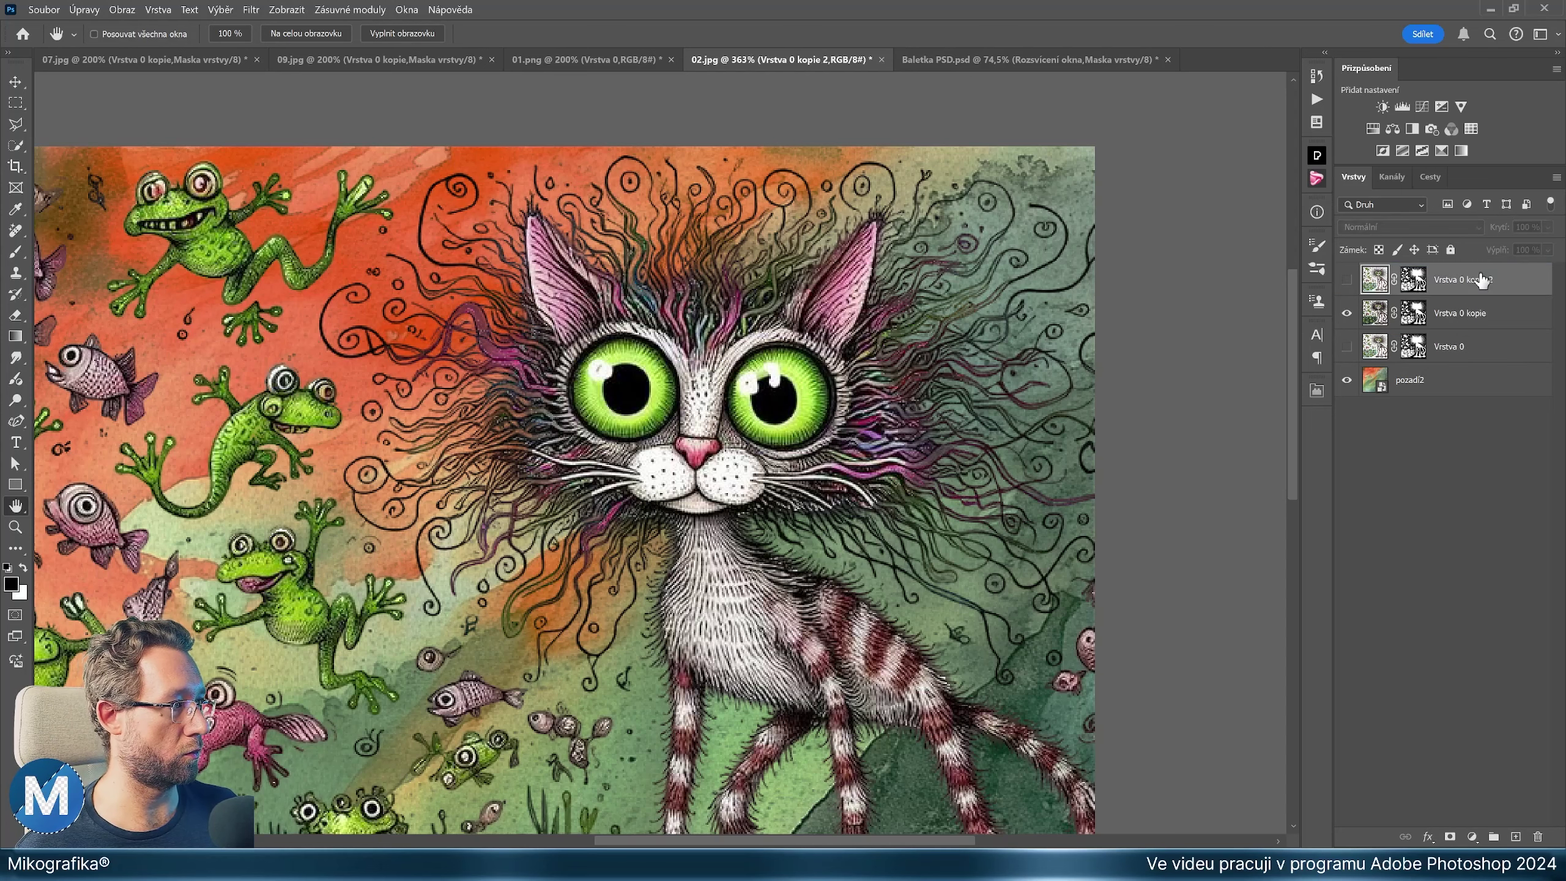
left_click(1415, 281)
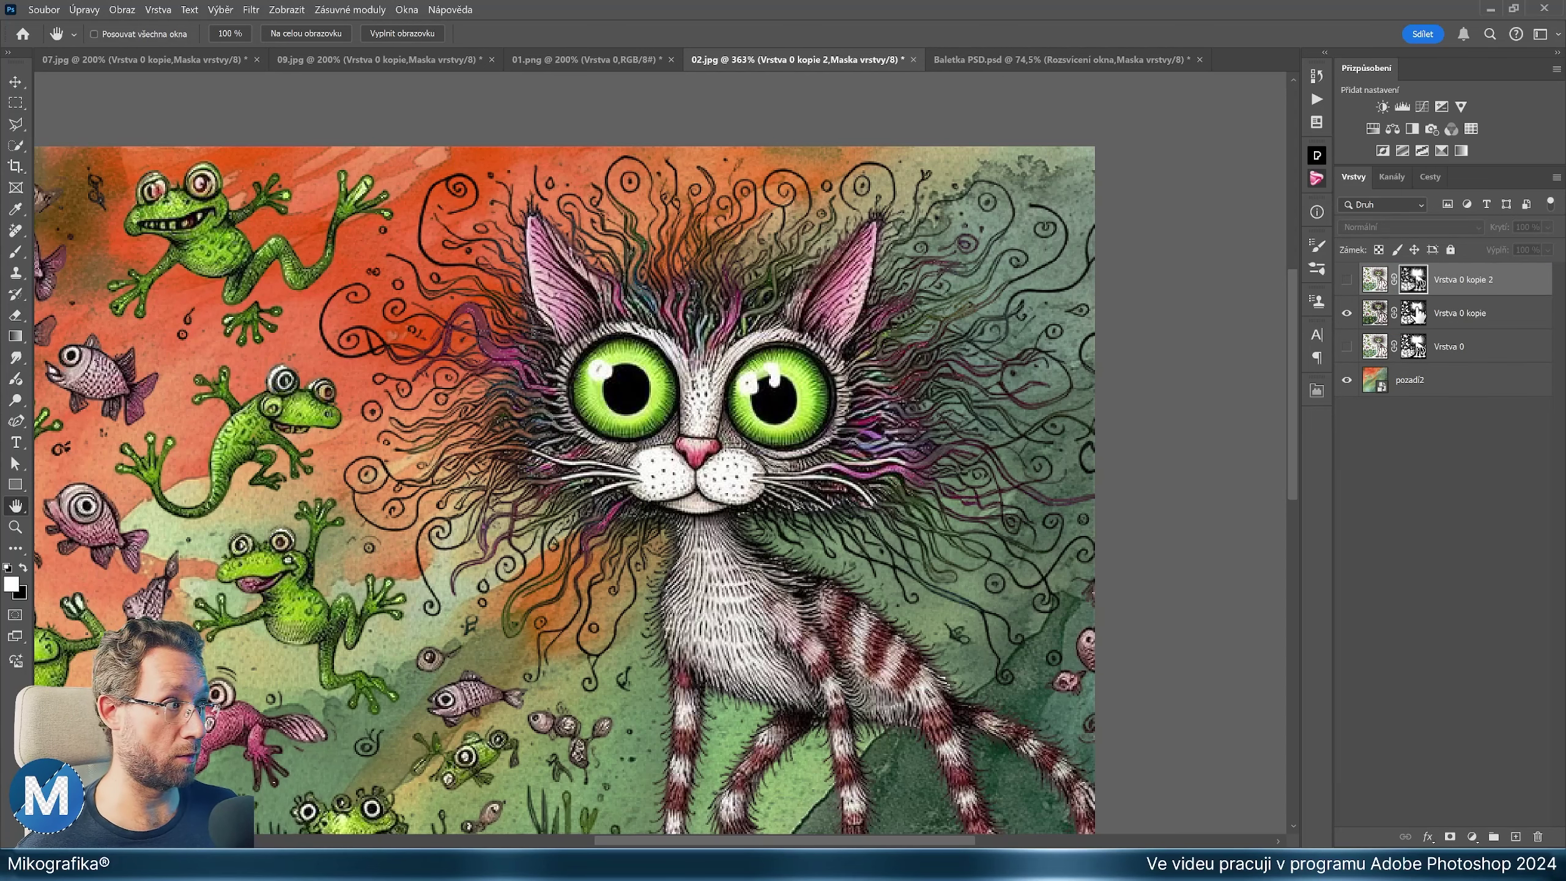
right_click(1416, 281)
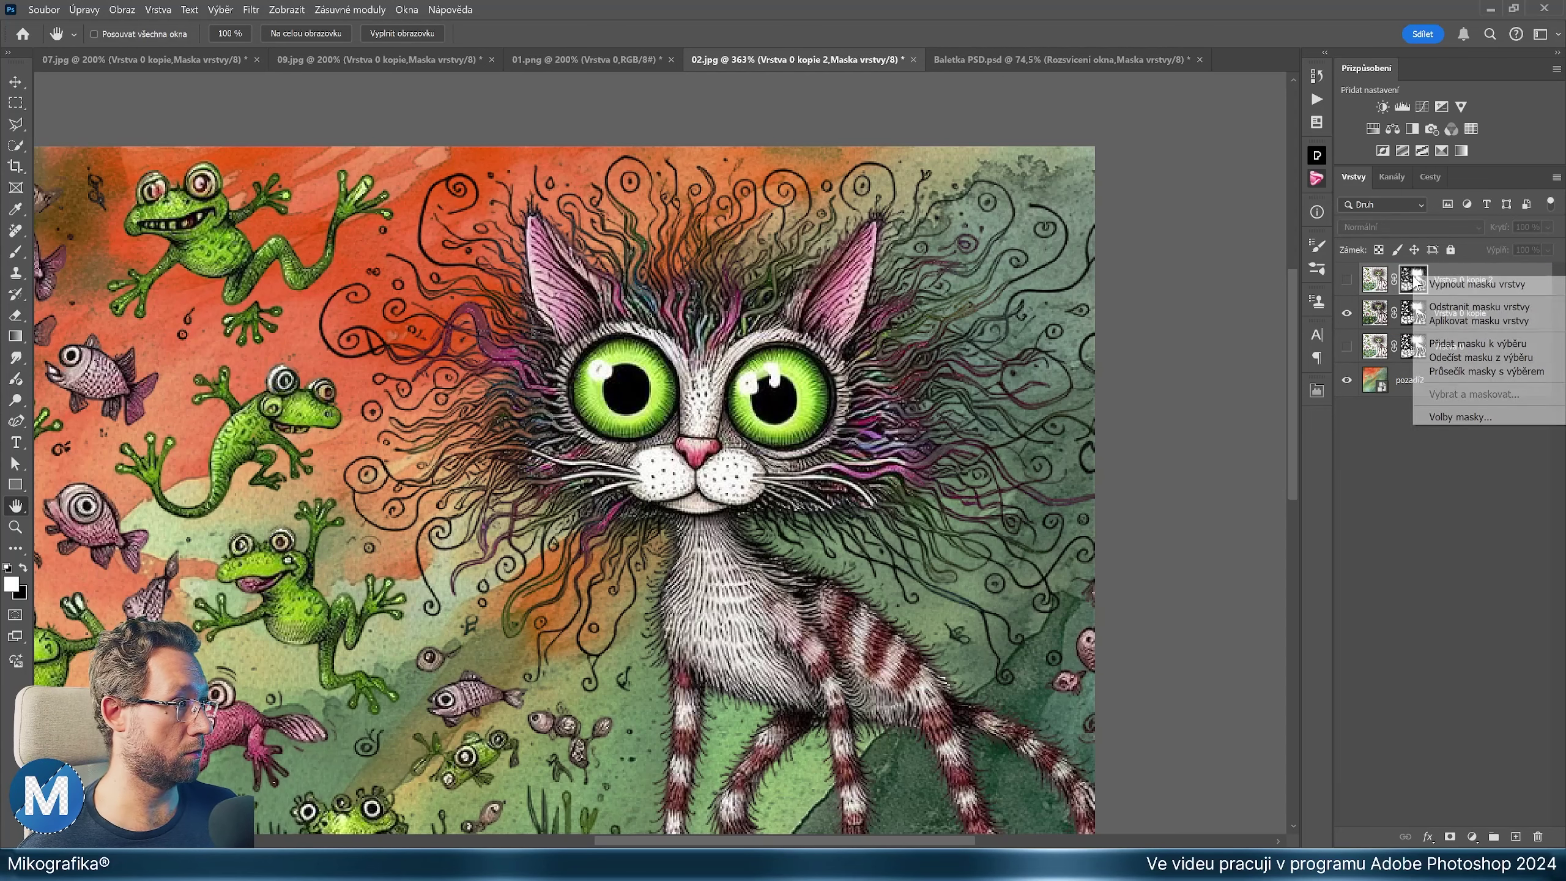
left_click(1449, 307)
left_click_drag(1346, 312, 1346, 279)
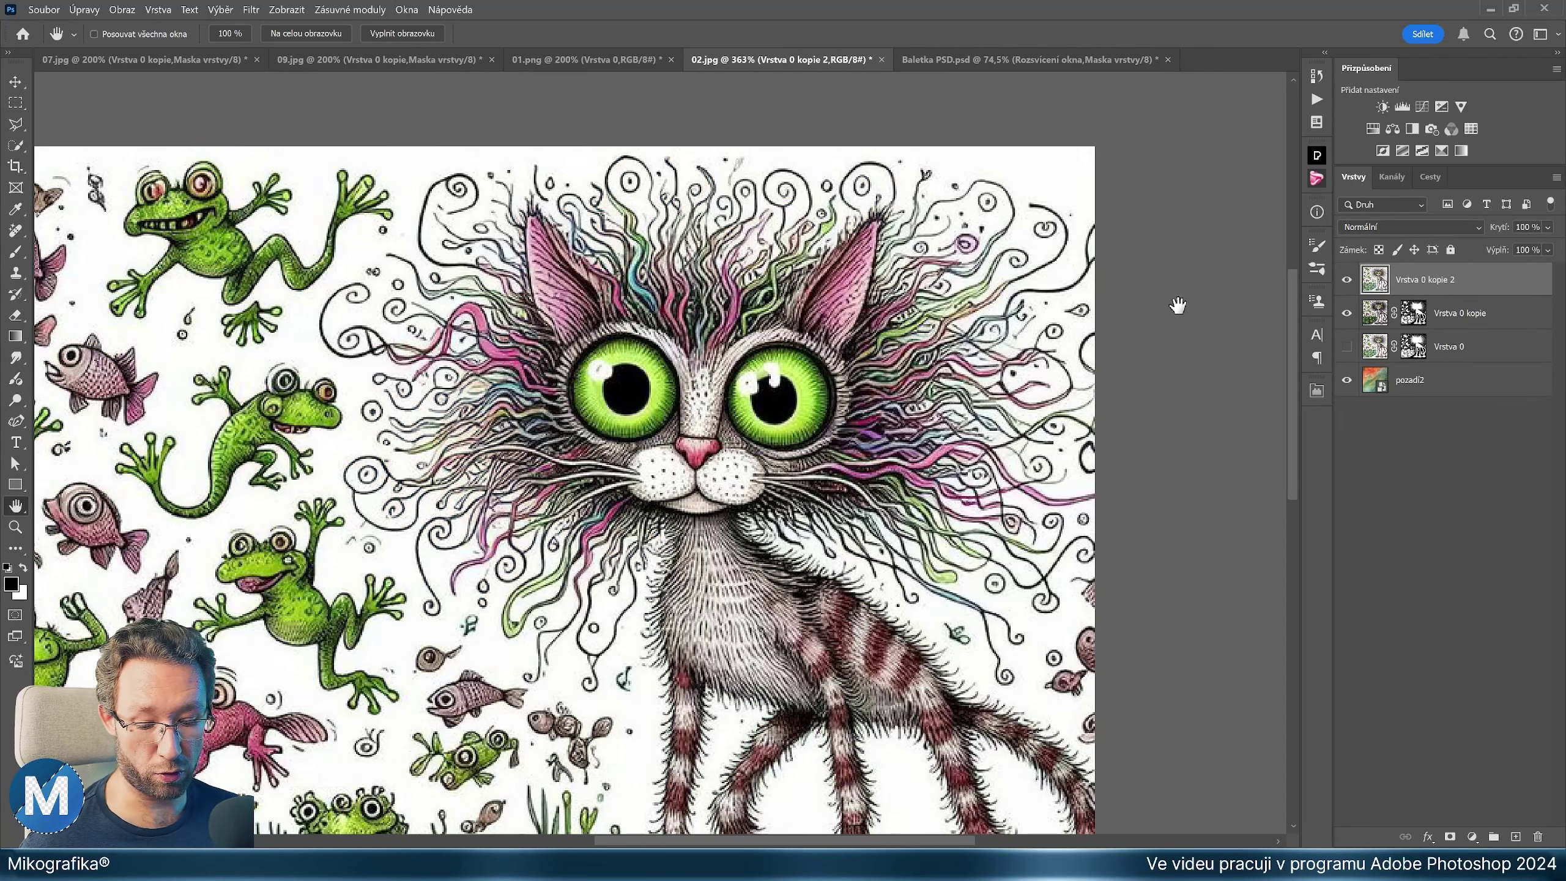
key("ctrl+alt+g")
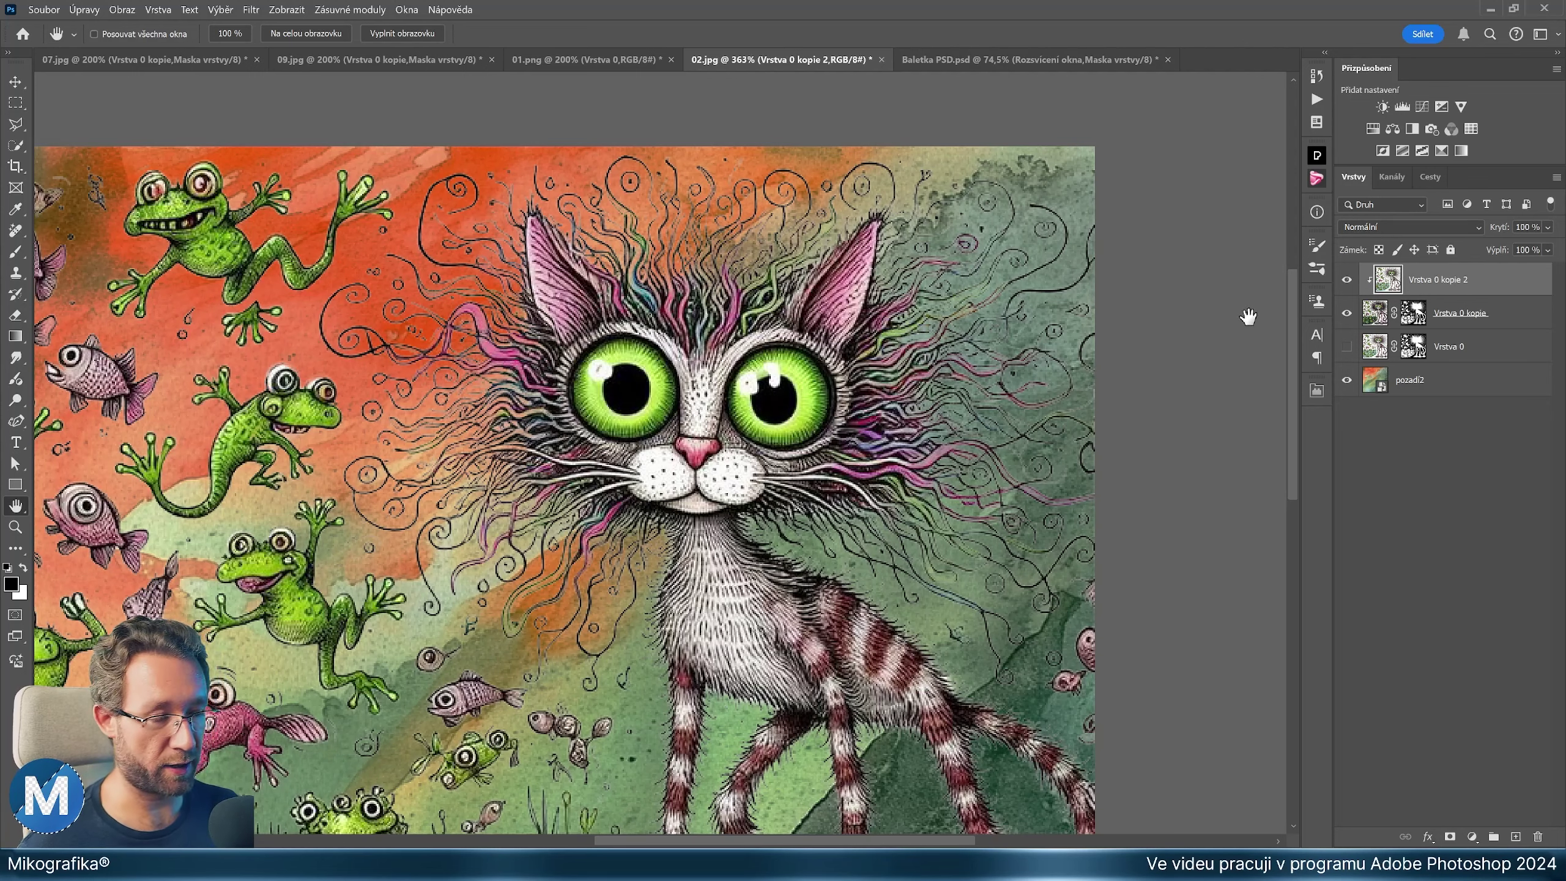
left_click(1406, 297, "alt")
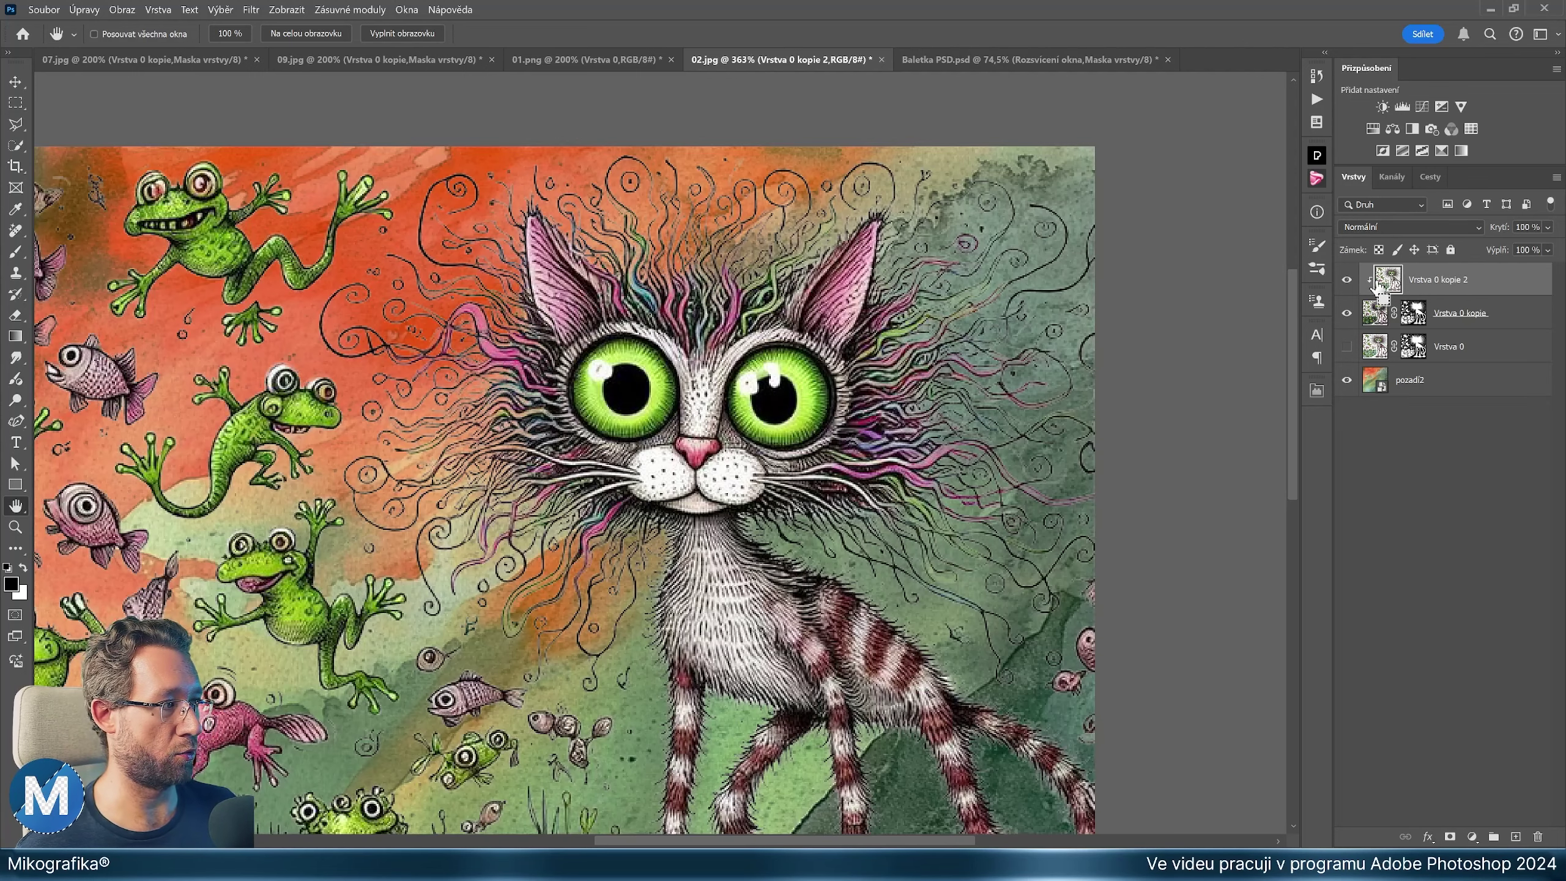
left_click(1405, 297, "alt")
left_click(1384, 296, "alt")
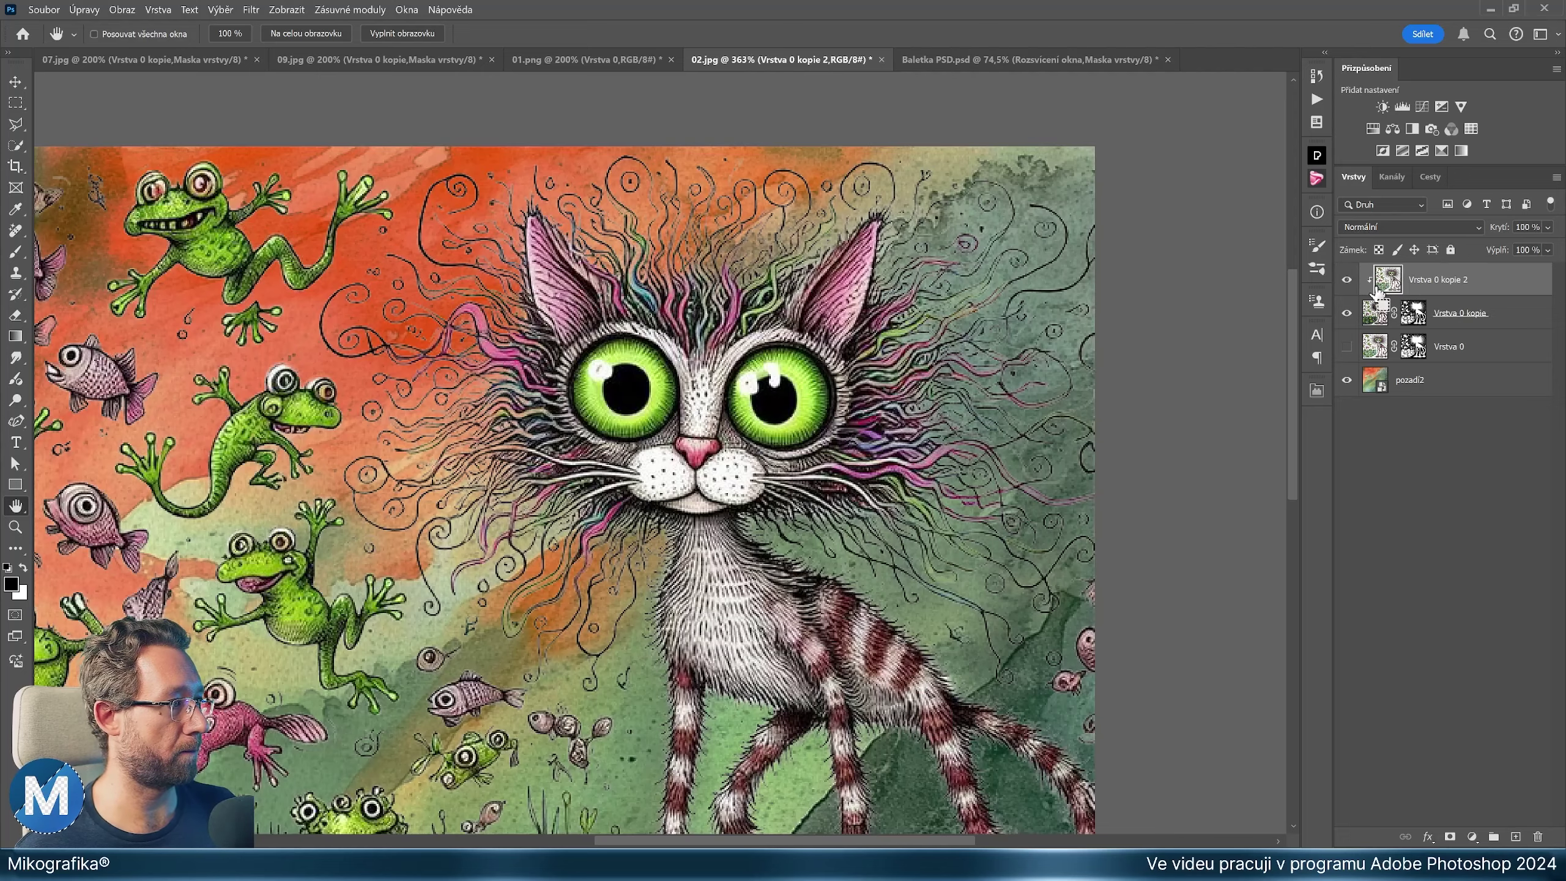
left_click(1382, 296, "alt")
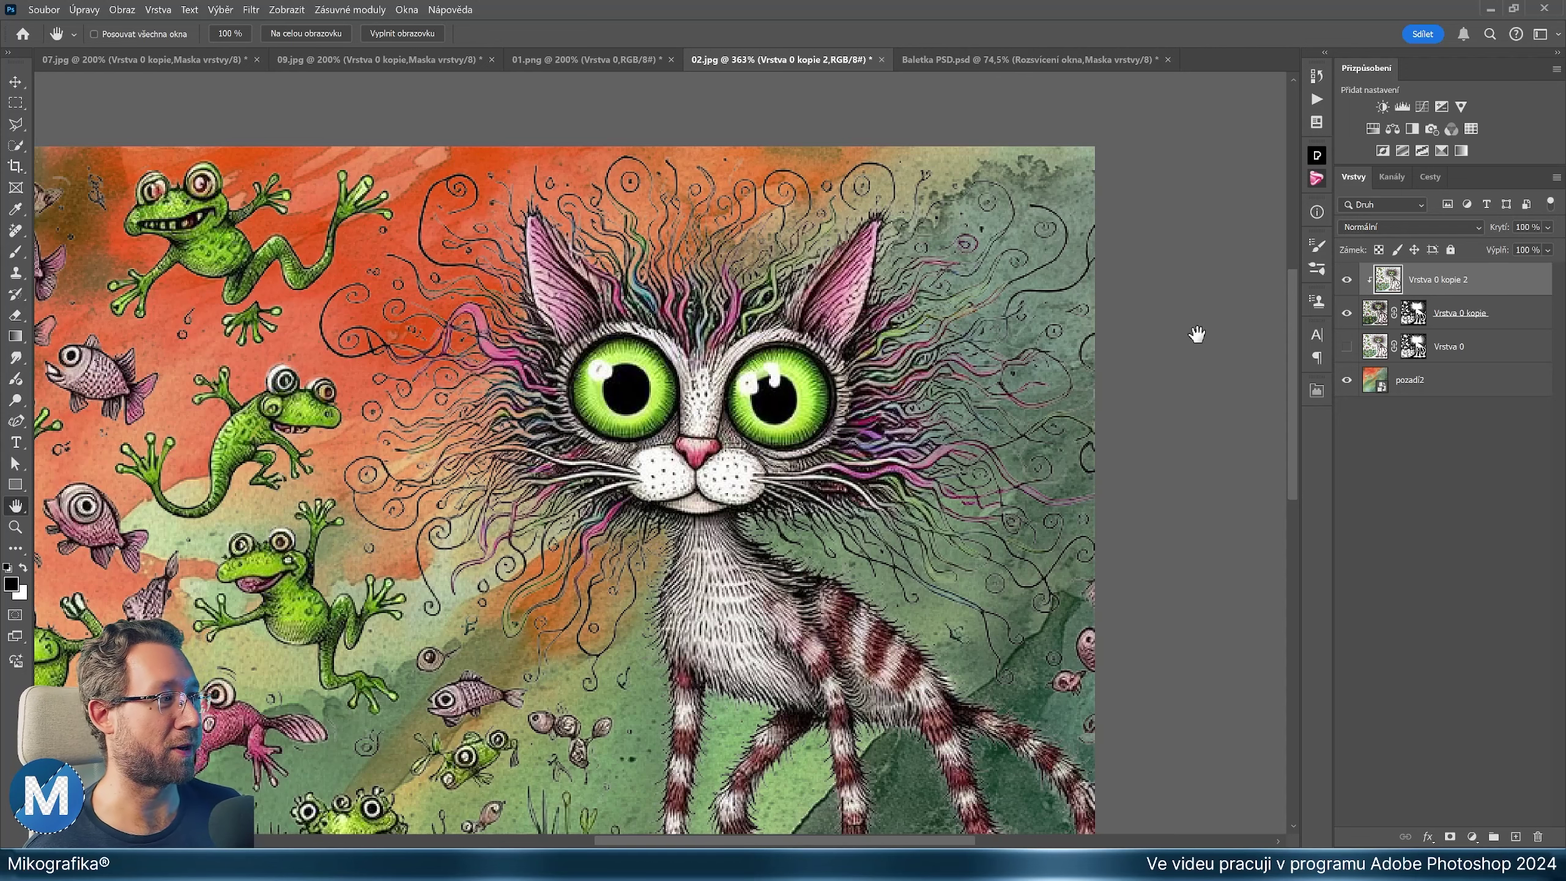
left_click(1347, 280)
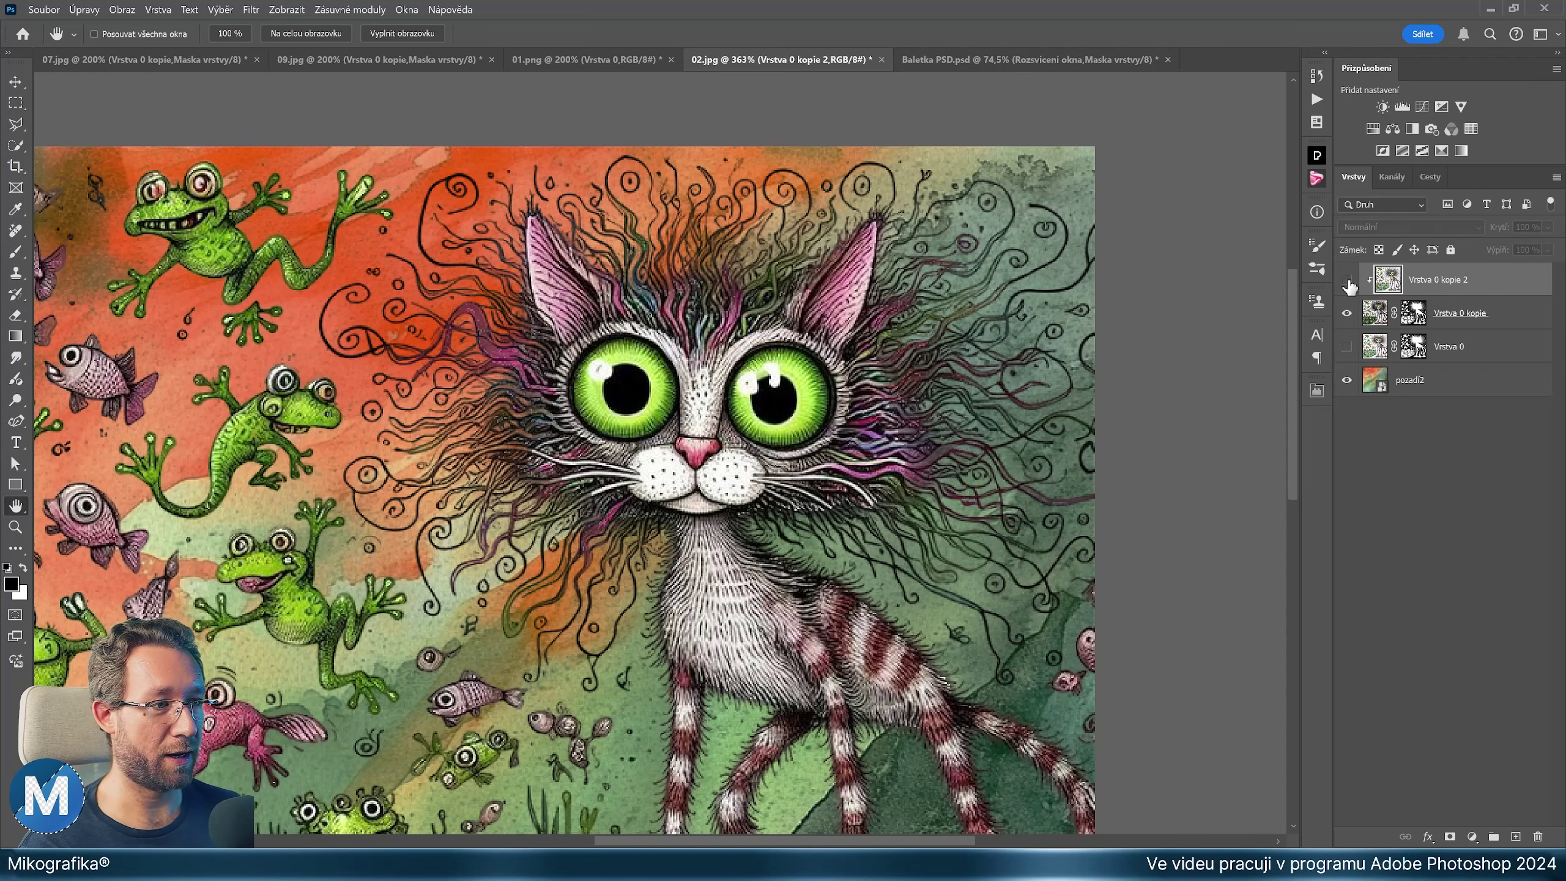
left_click(1348, 282)
left_click(1347, 282)
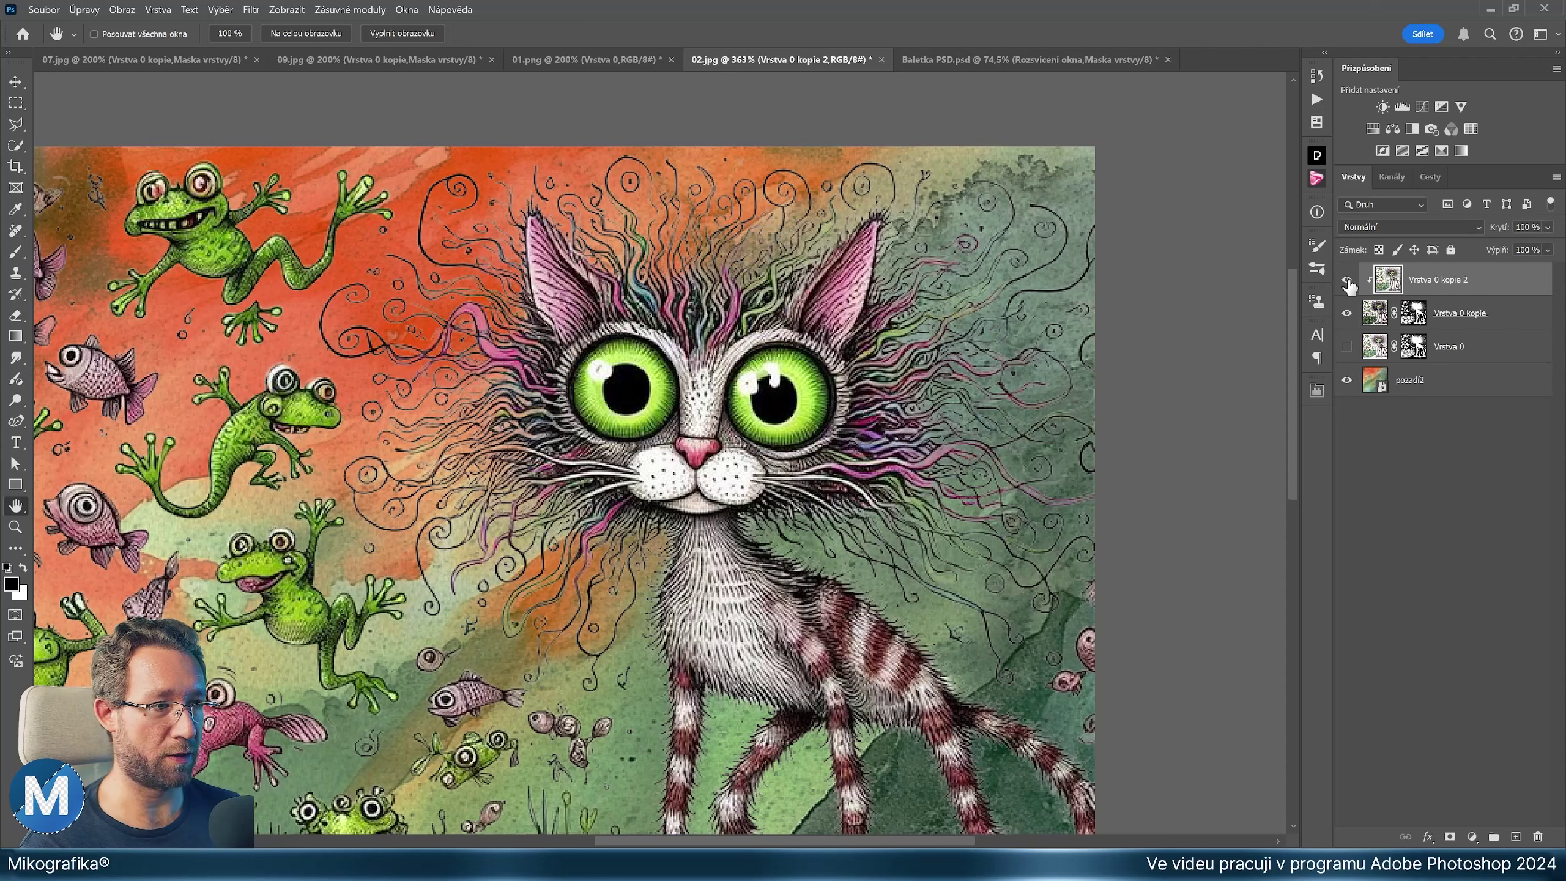
left_click(1348, 281)
left_click(1347, 281)
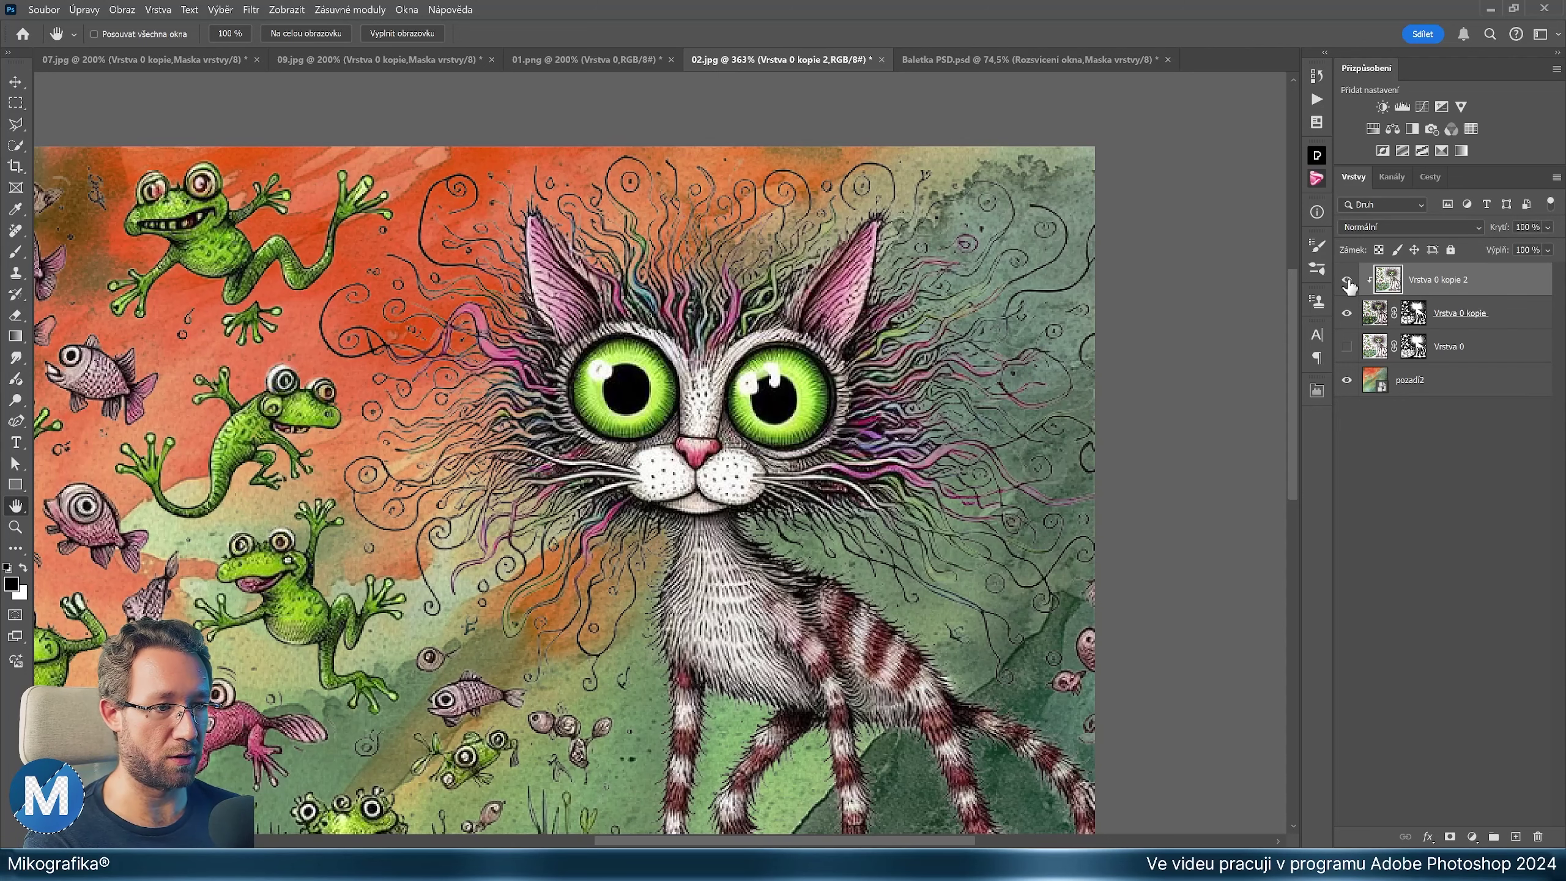
left_click(1347, 282)
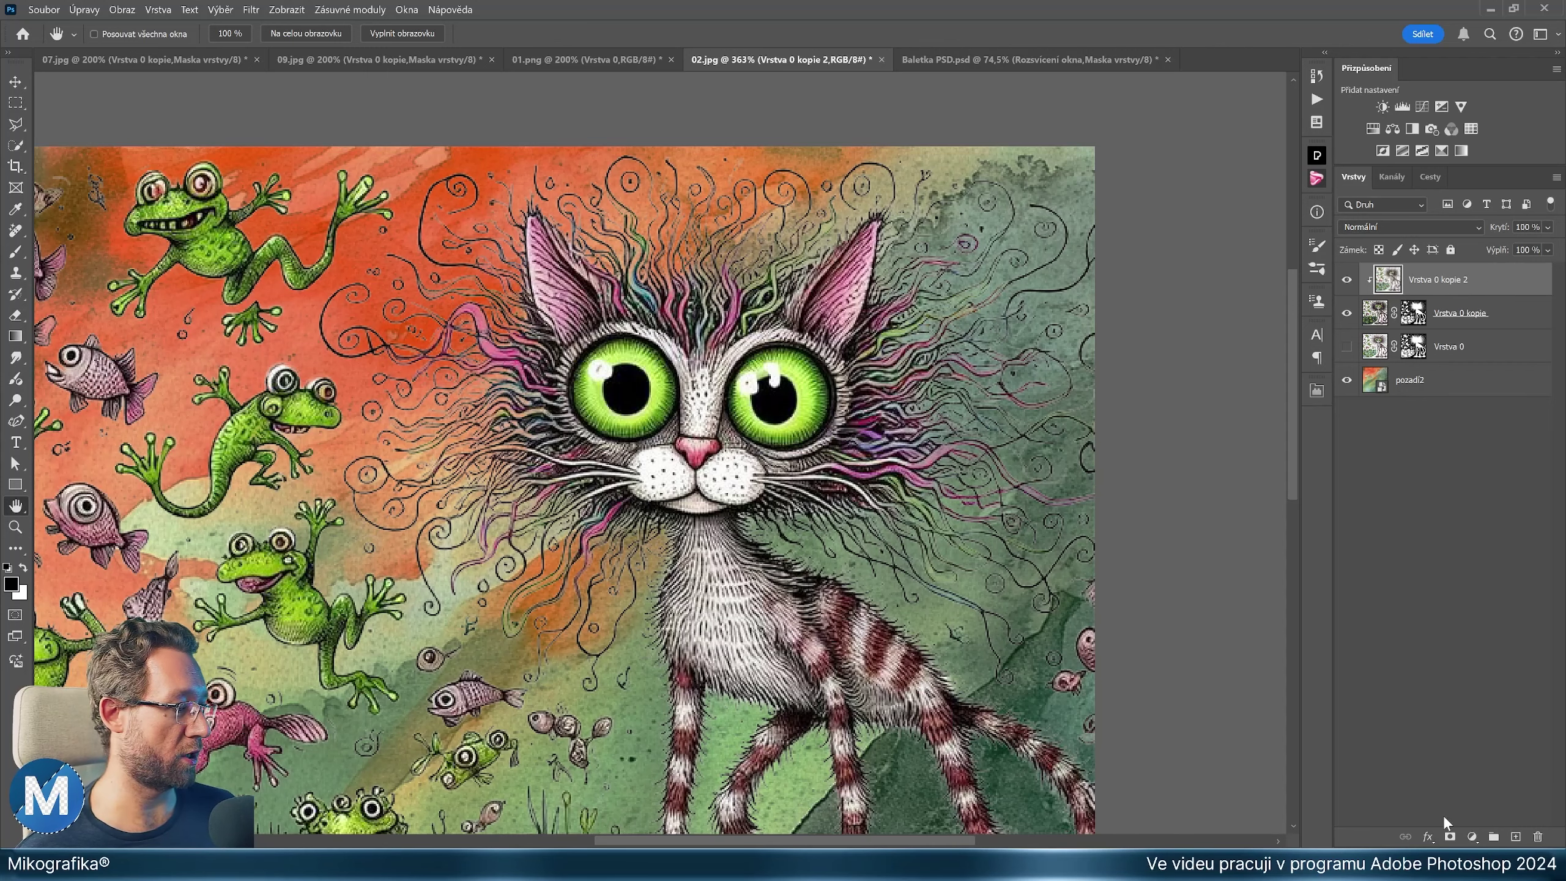
Black-mask Vrstva 0 kopie 2, then paint hair back around the face with a 20% soft round brush, size 80
left_click(1450, 836, "alt")
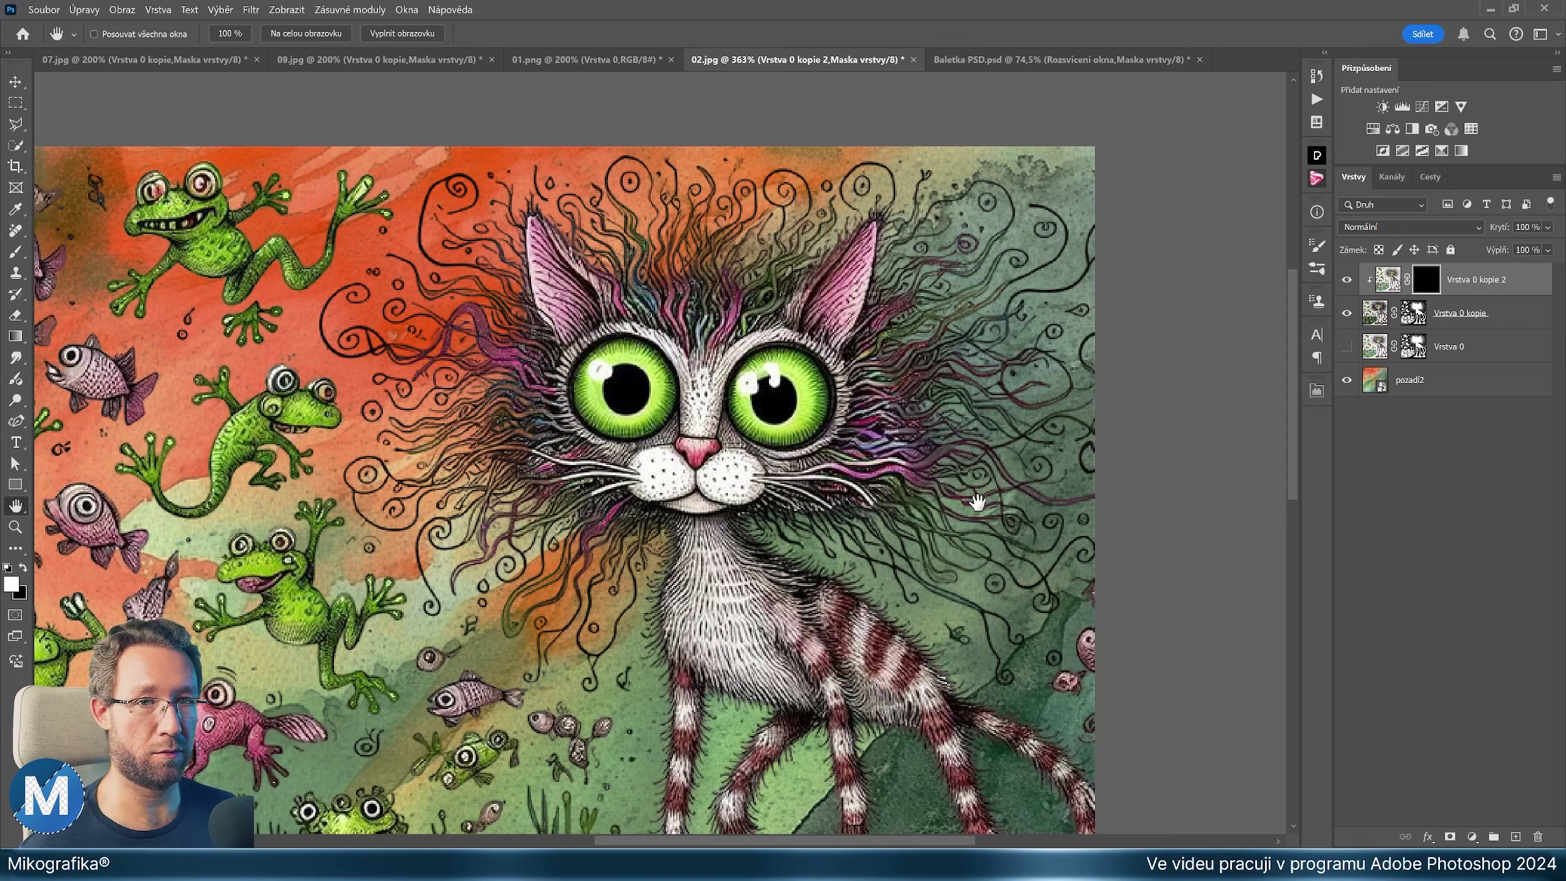
key("b")
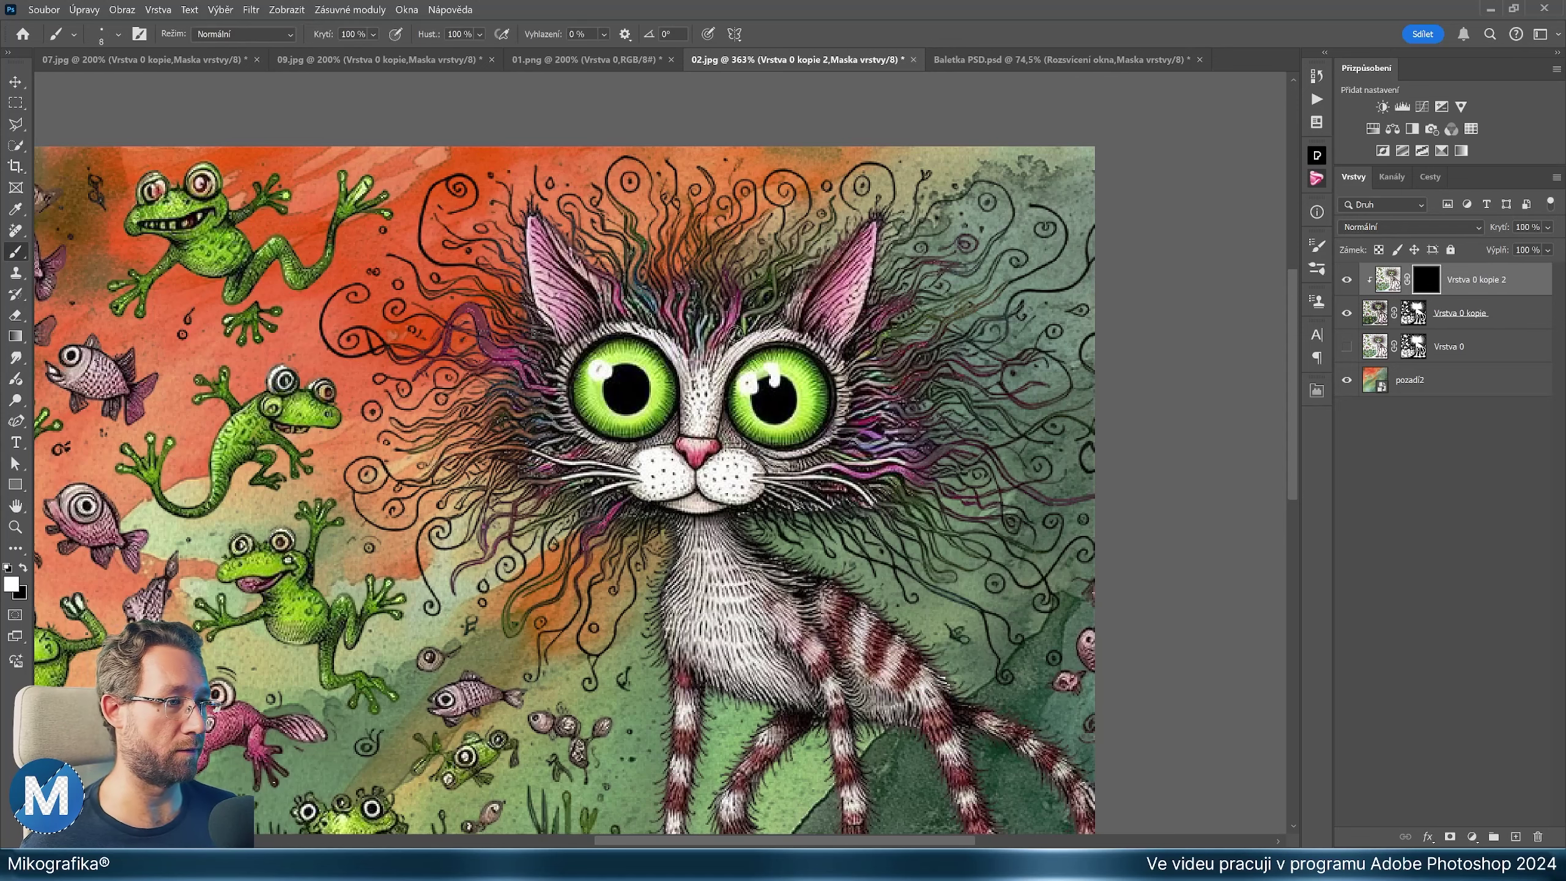
right_click(567, 279)
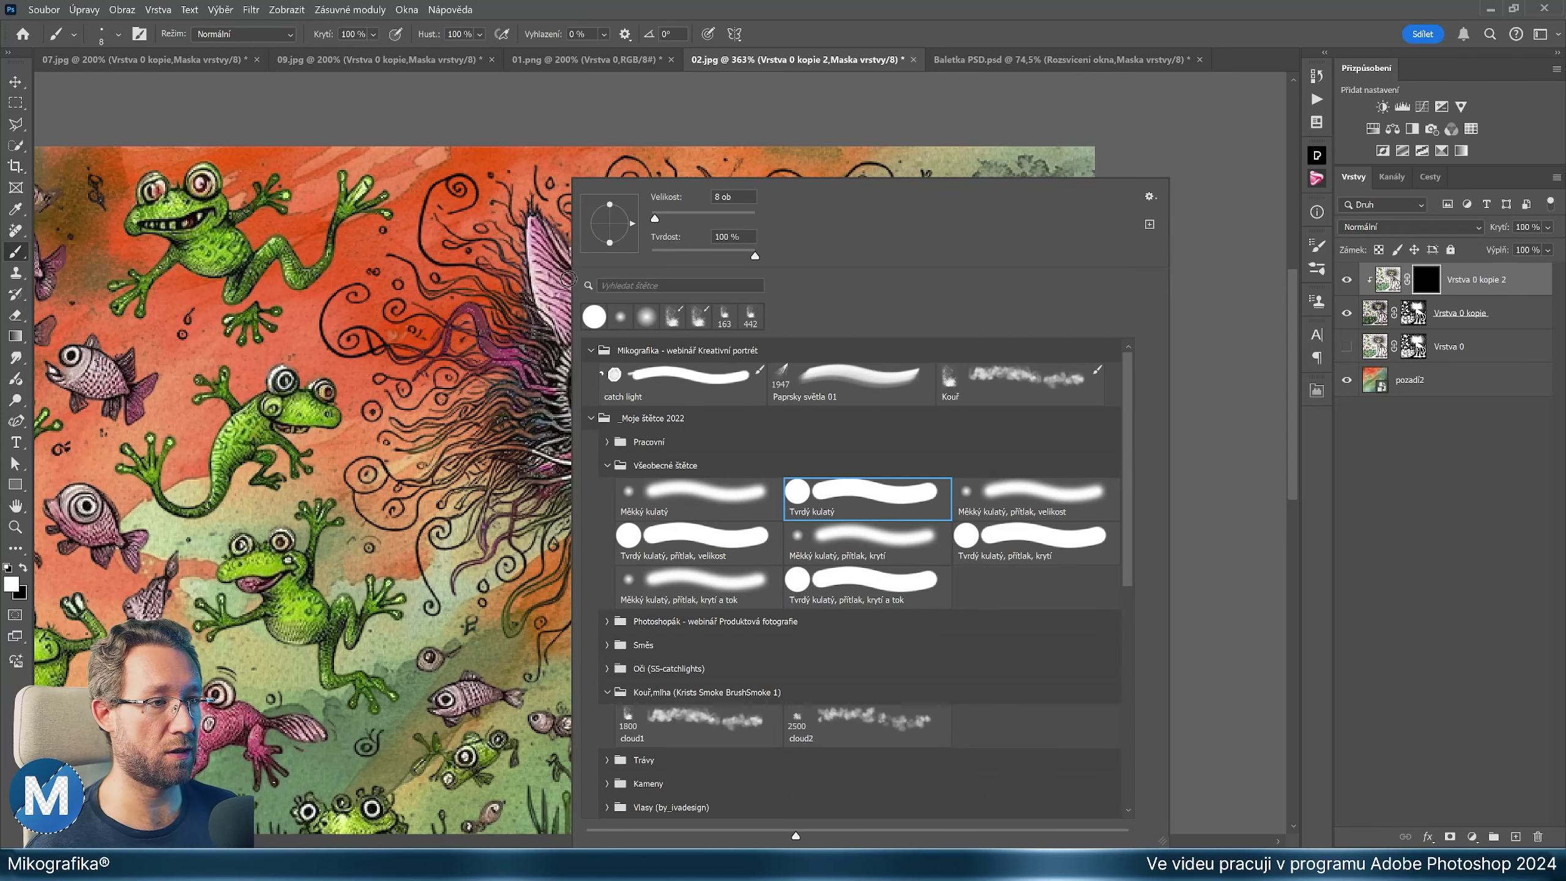
double_click(669, 503)
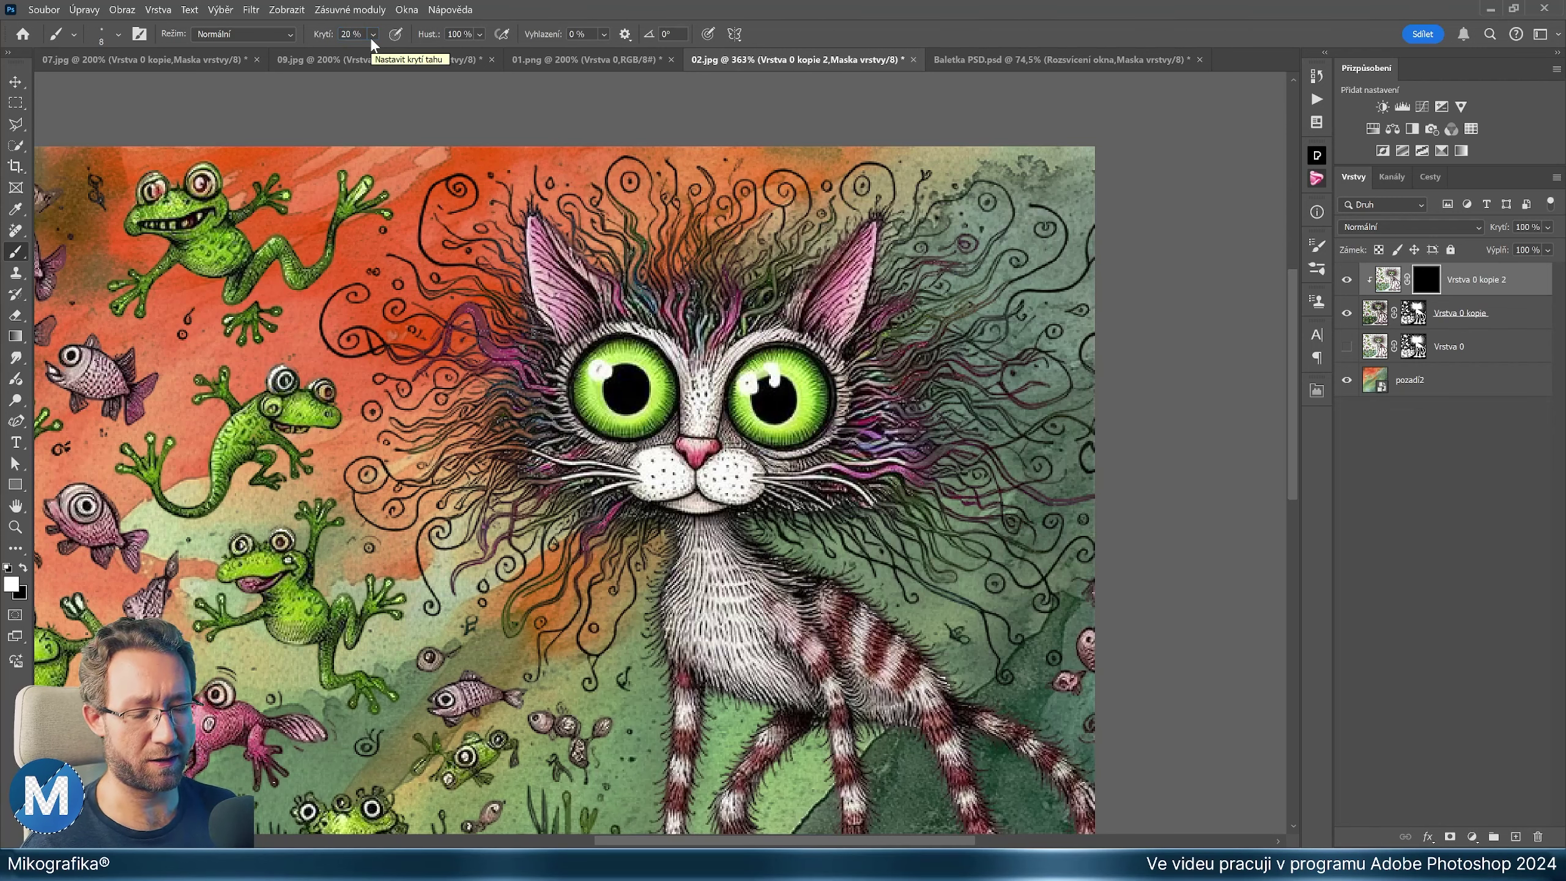
key("Return")
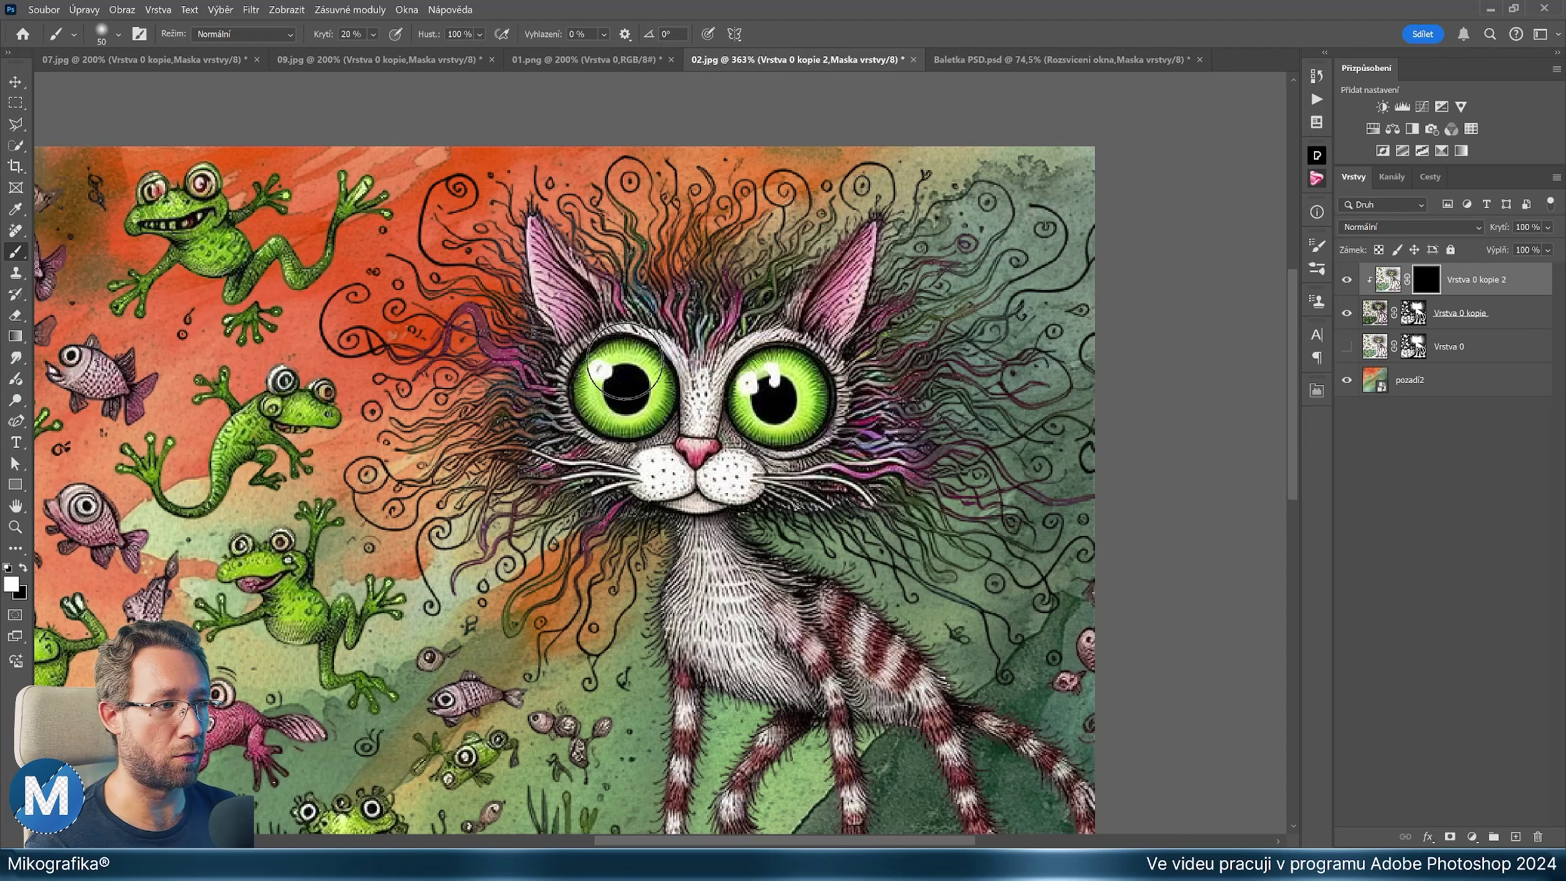
key("bracketright")
key("bracketright")
key("bracketright")
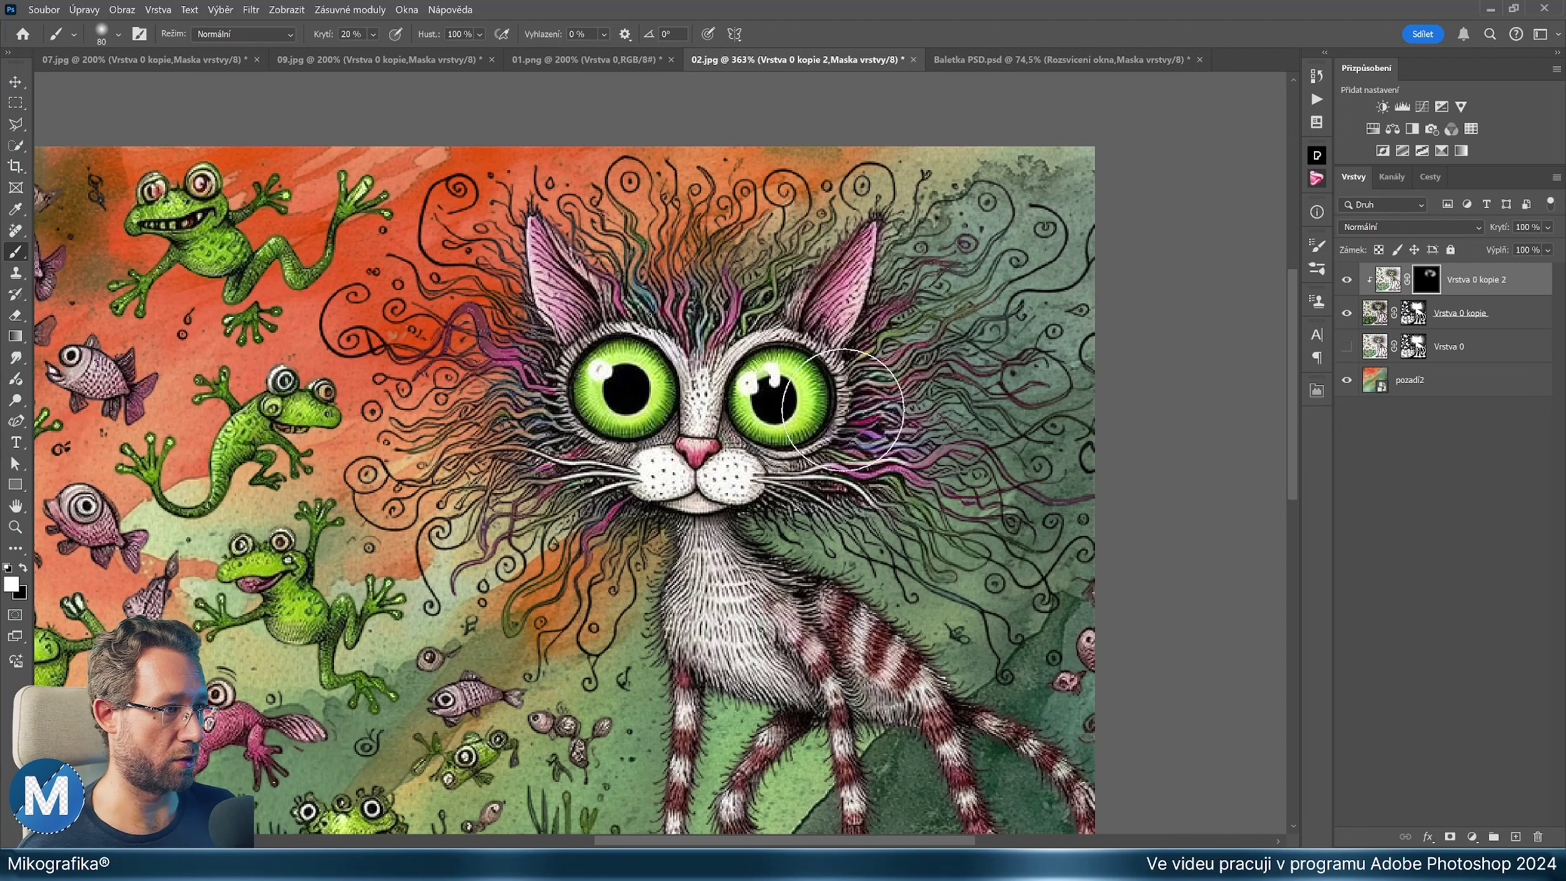
key("ctrl+minus")
key("ctrl+minus")
left_click(1347, 281)
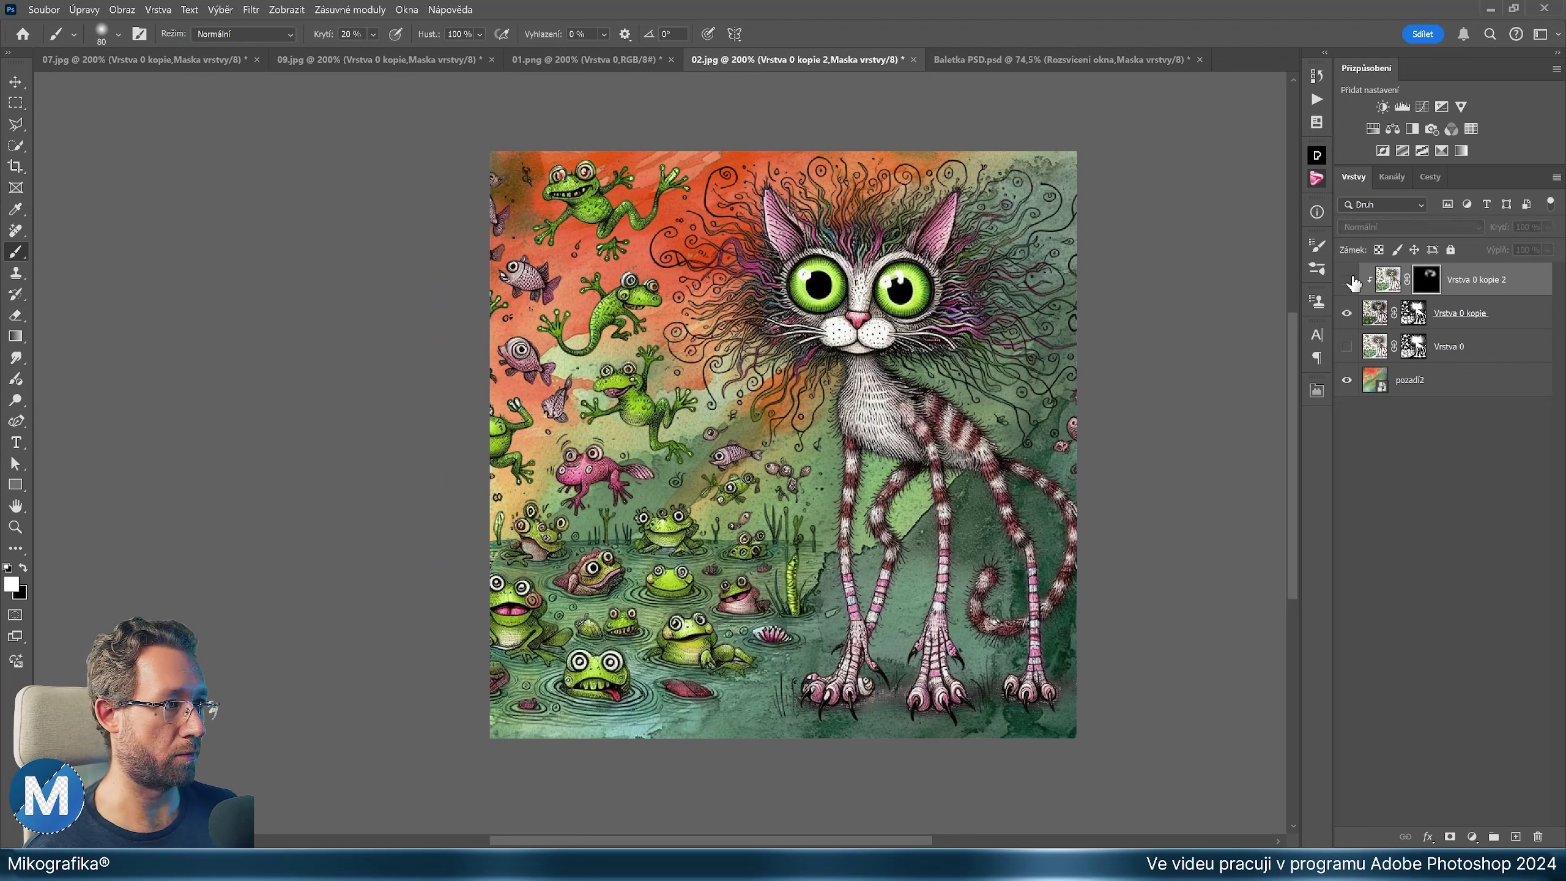
left_click(1347, 281)
left_click(1347, 281)
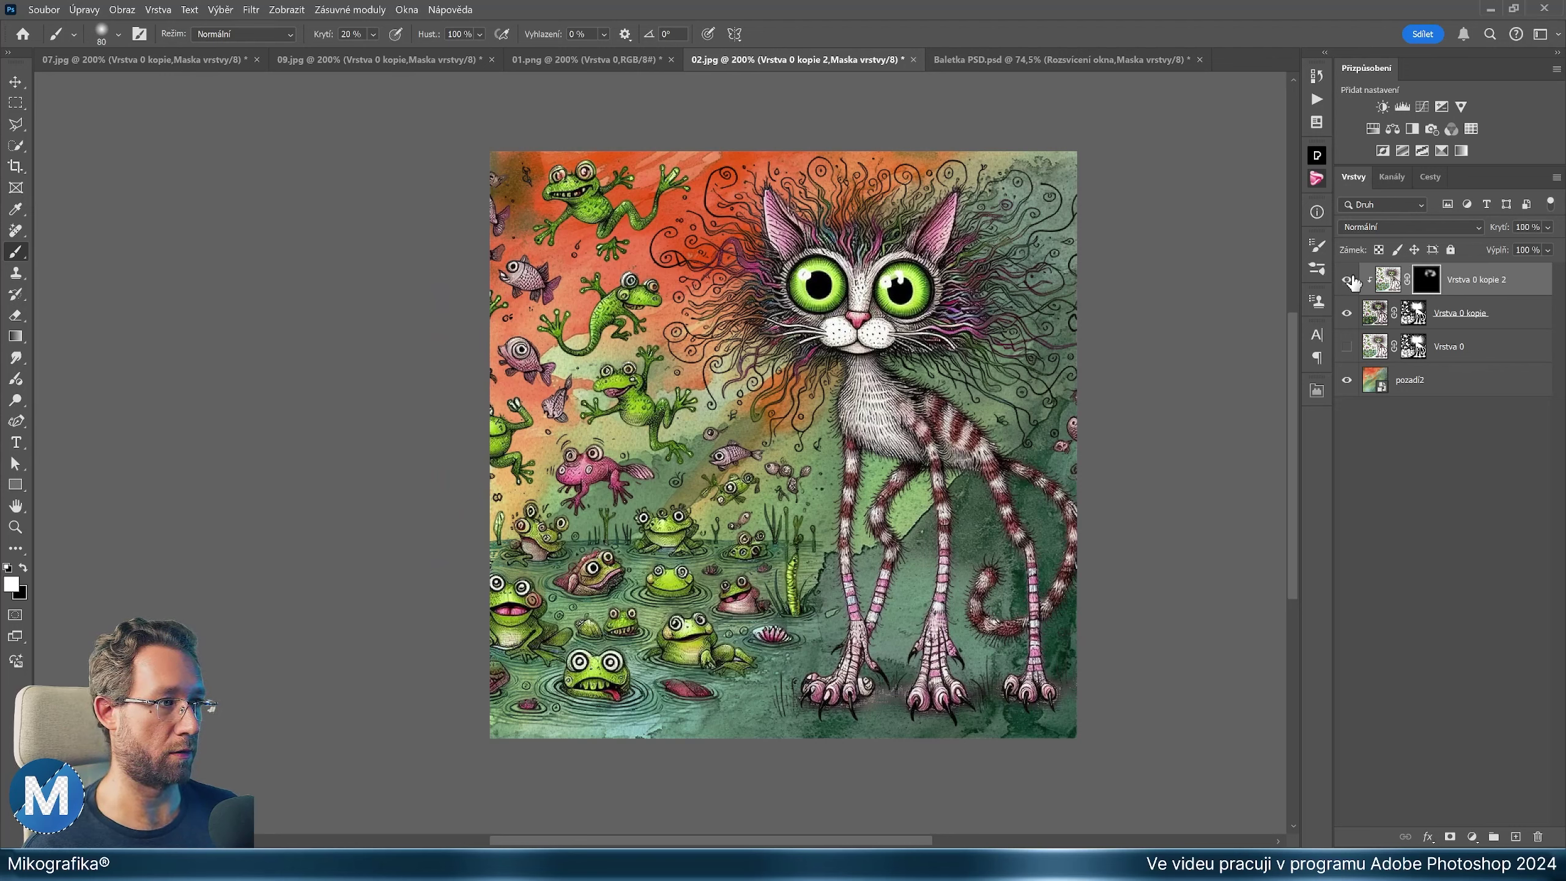
left_click(1347, 281)
left_click(1347, 281)
key("h")
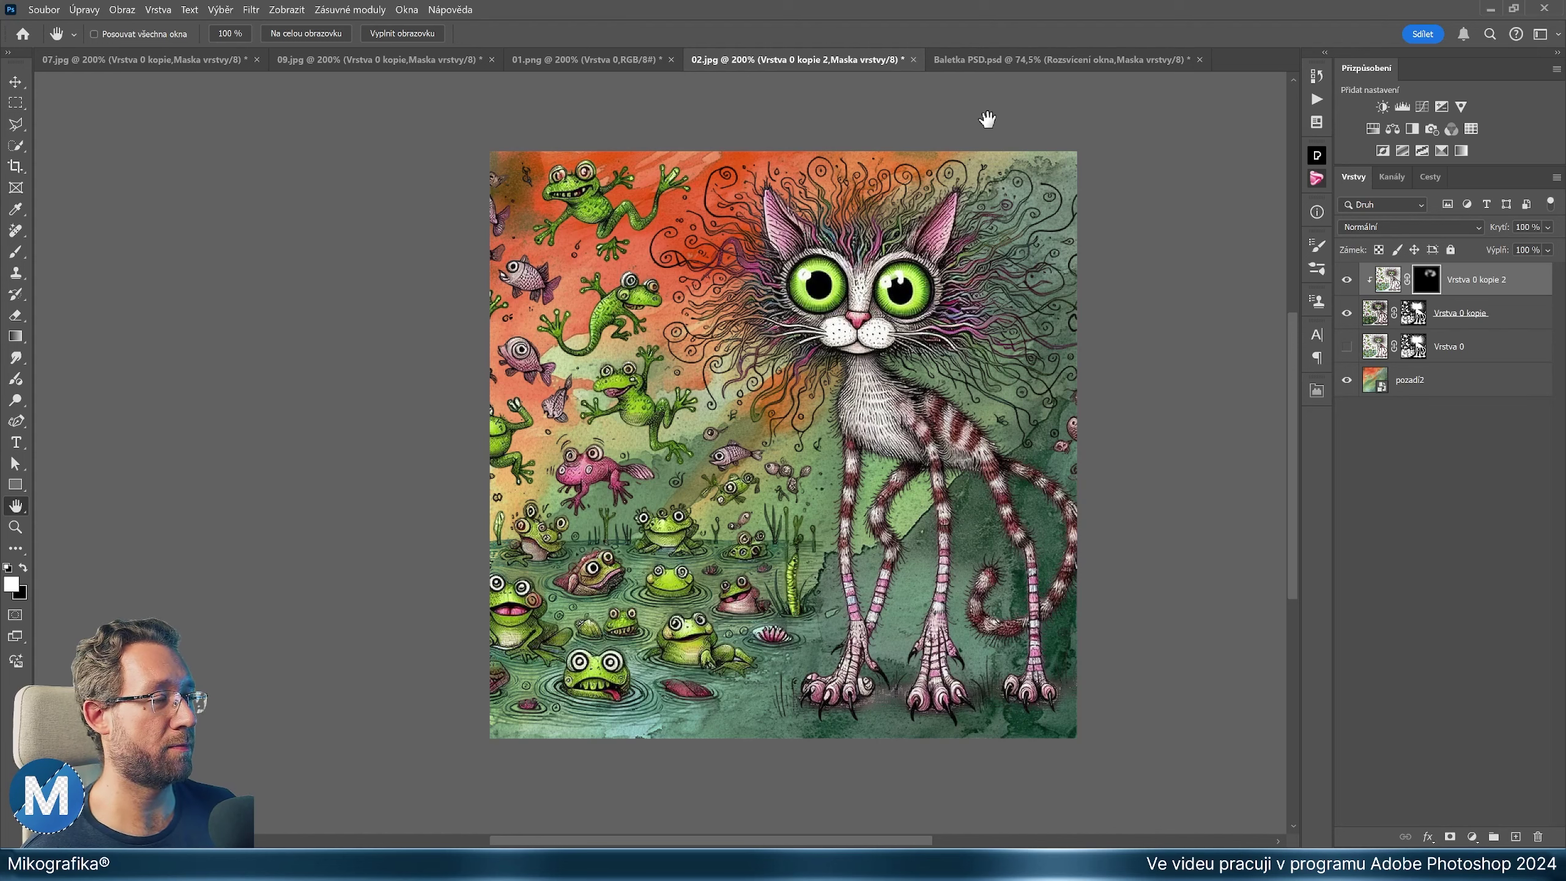
left_click(985, 59)
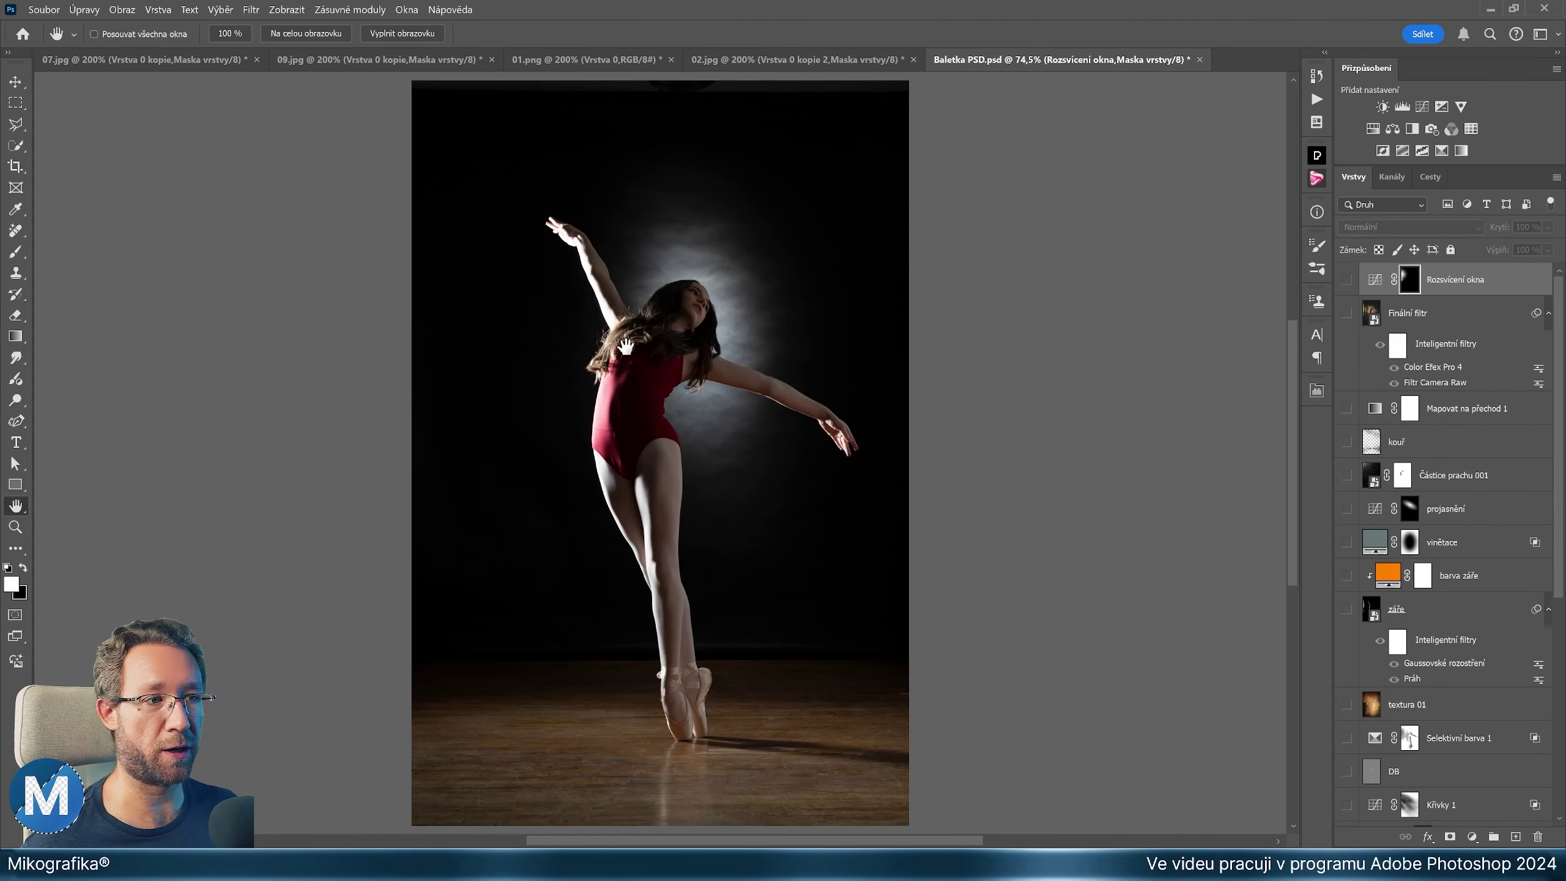
Show the baletka group and its mask, then switch on the background, texture, glow, dust and smoke layers
scroll(1349, 574, "down", 5)
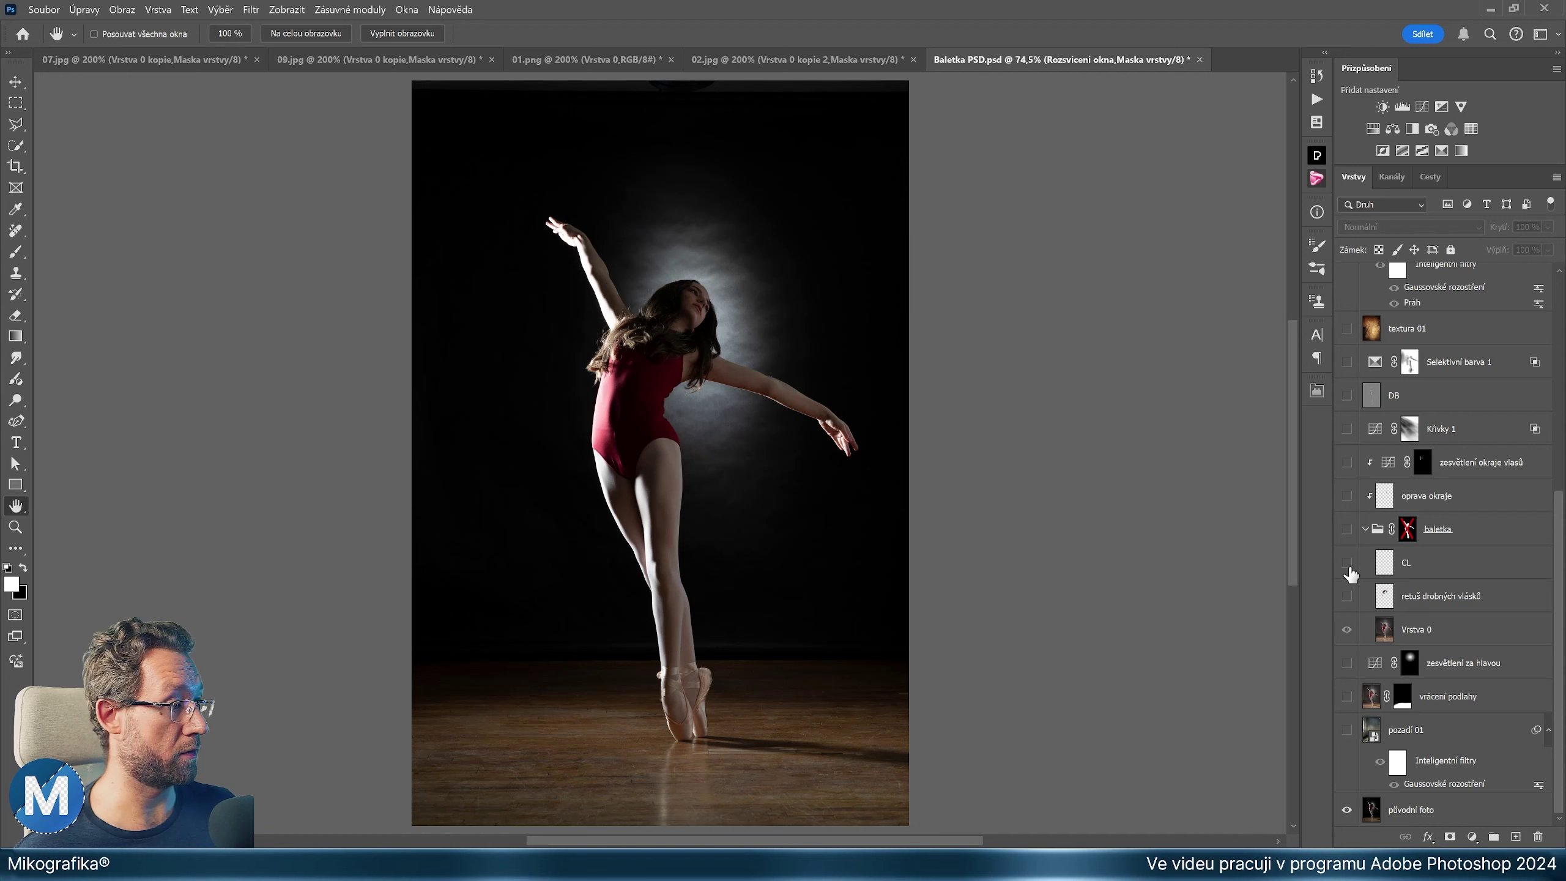
left_click(1346, 529)
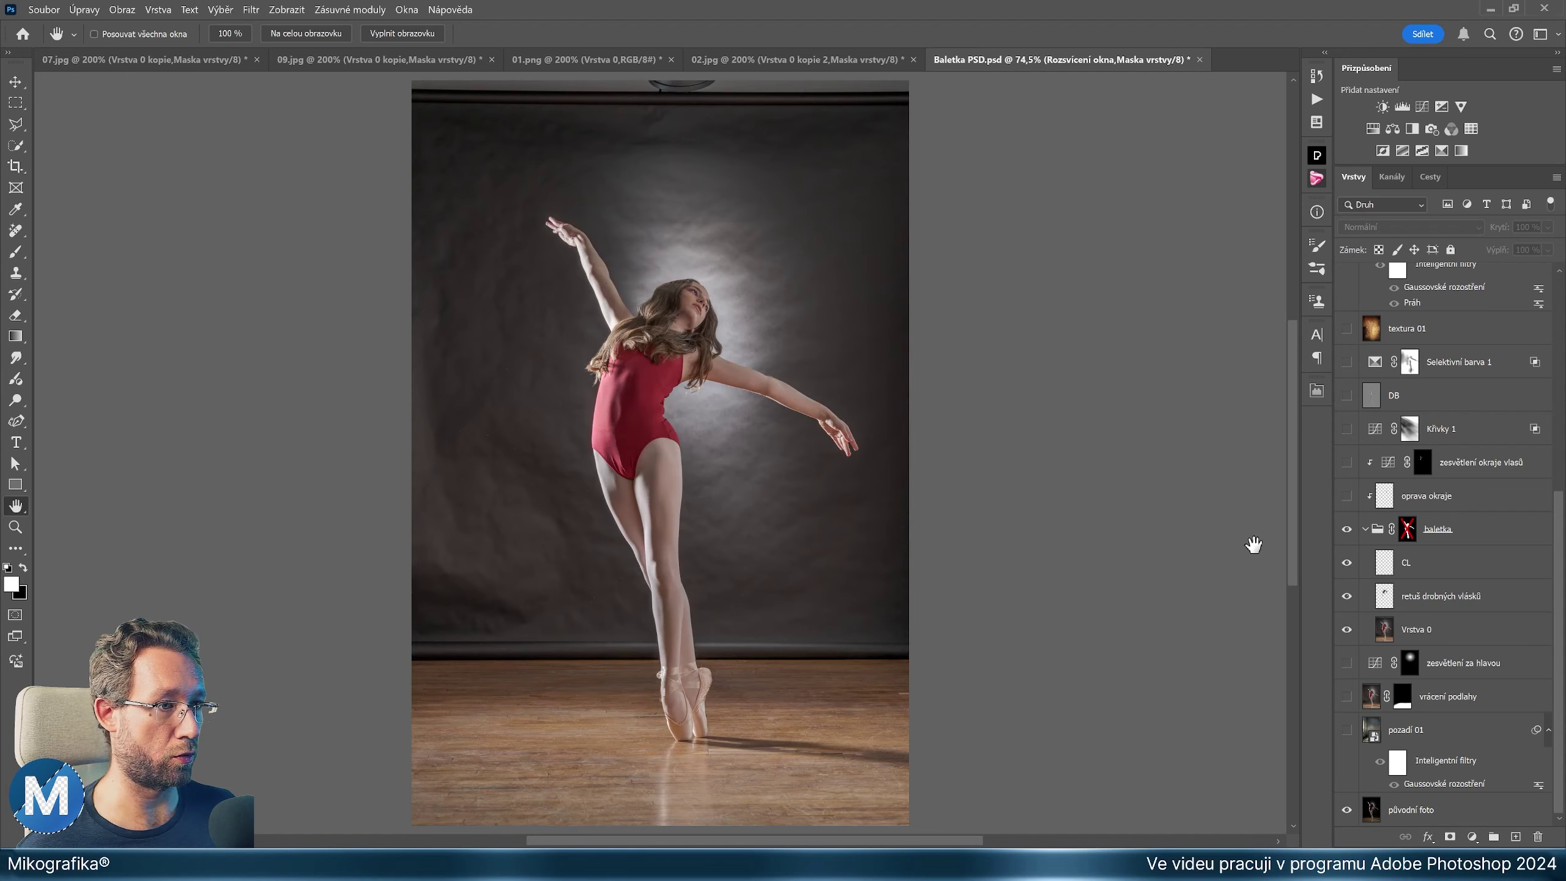
left_click(1408, 528, "shift")
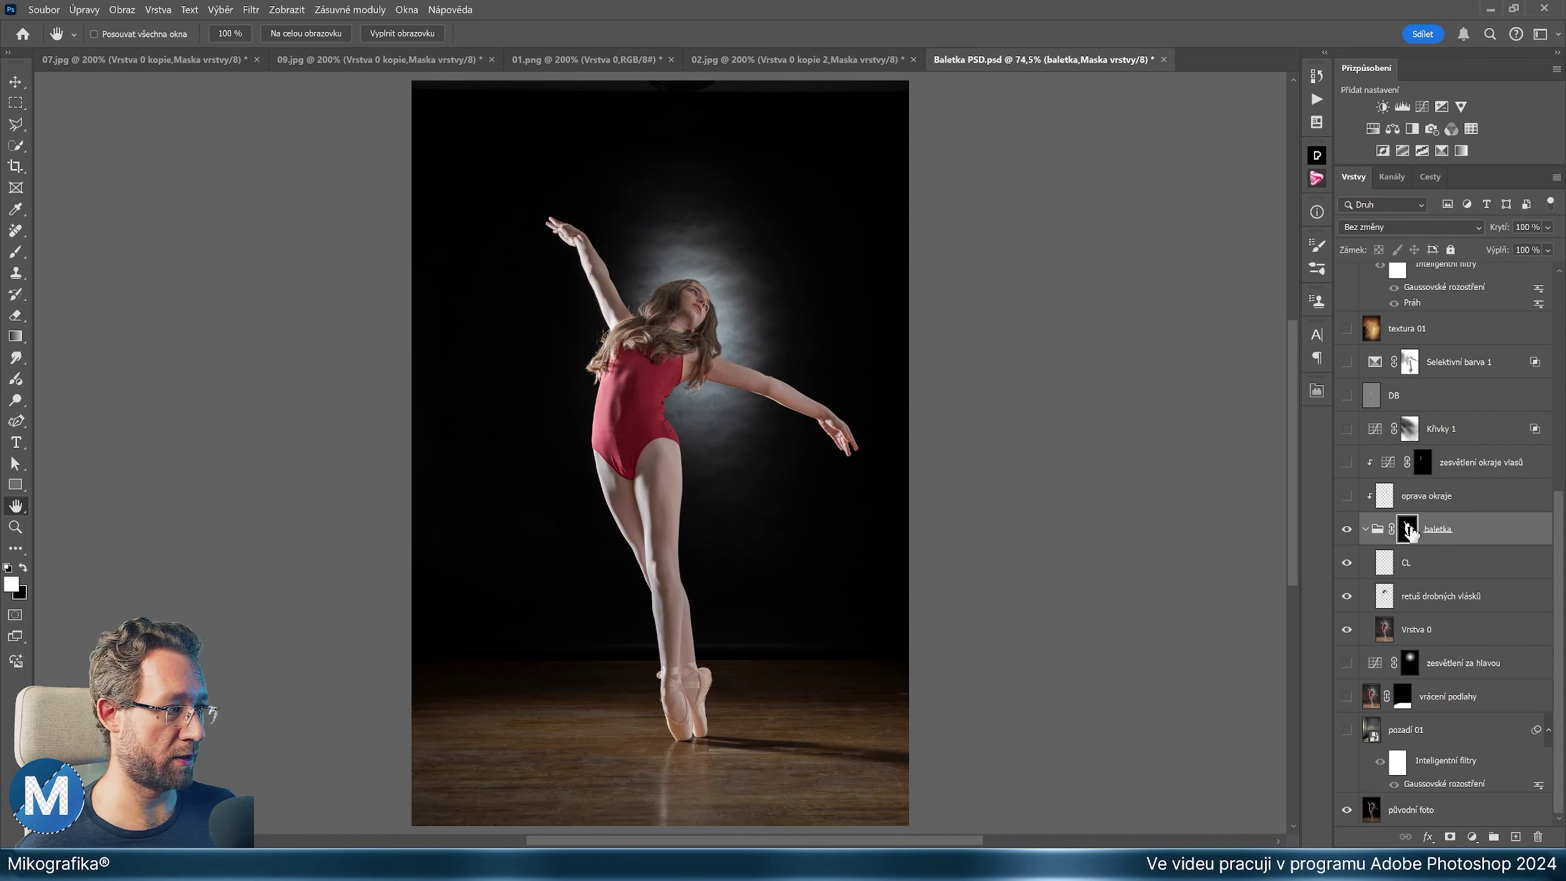
left_click_drag(1346, 730, 1350, 503)
scroll(1418, 592, "up", 5)
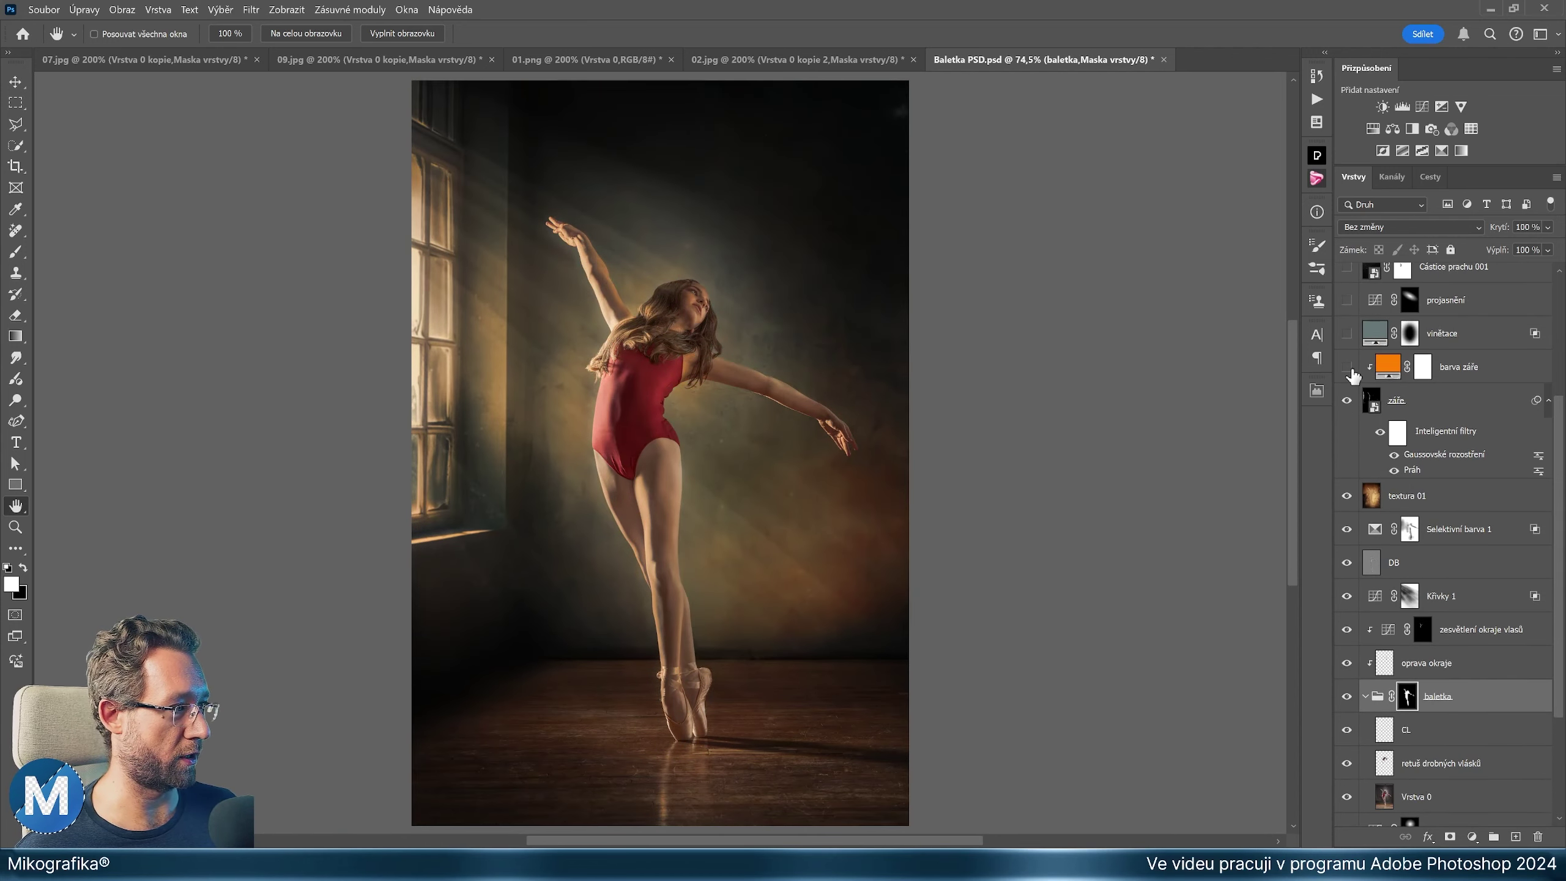
left_click_drag(1350, 503, 1348, 333)
scroll(1392, 420, "up", 6)
left_click_drag(1348, 508, 1347, 279)
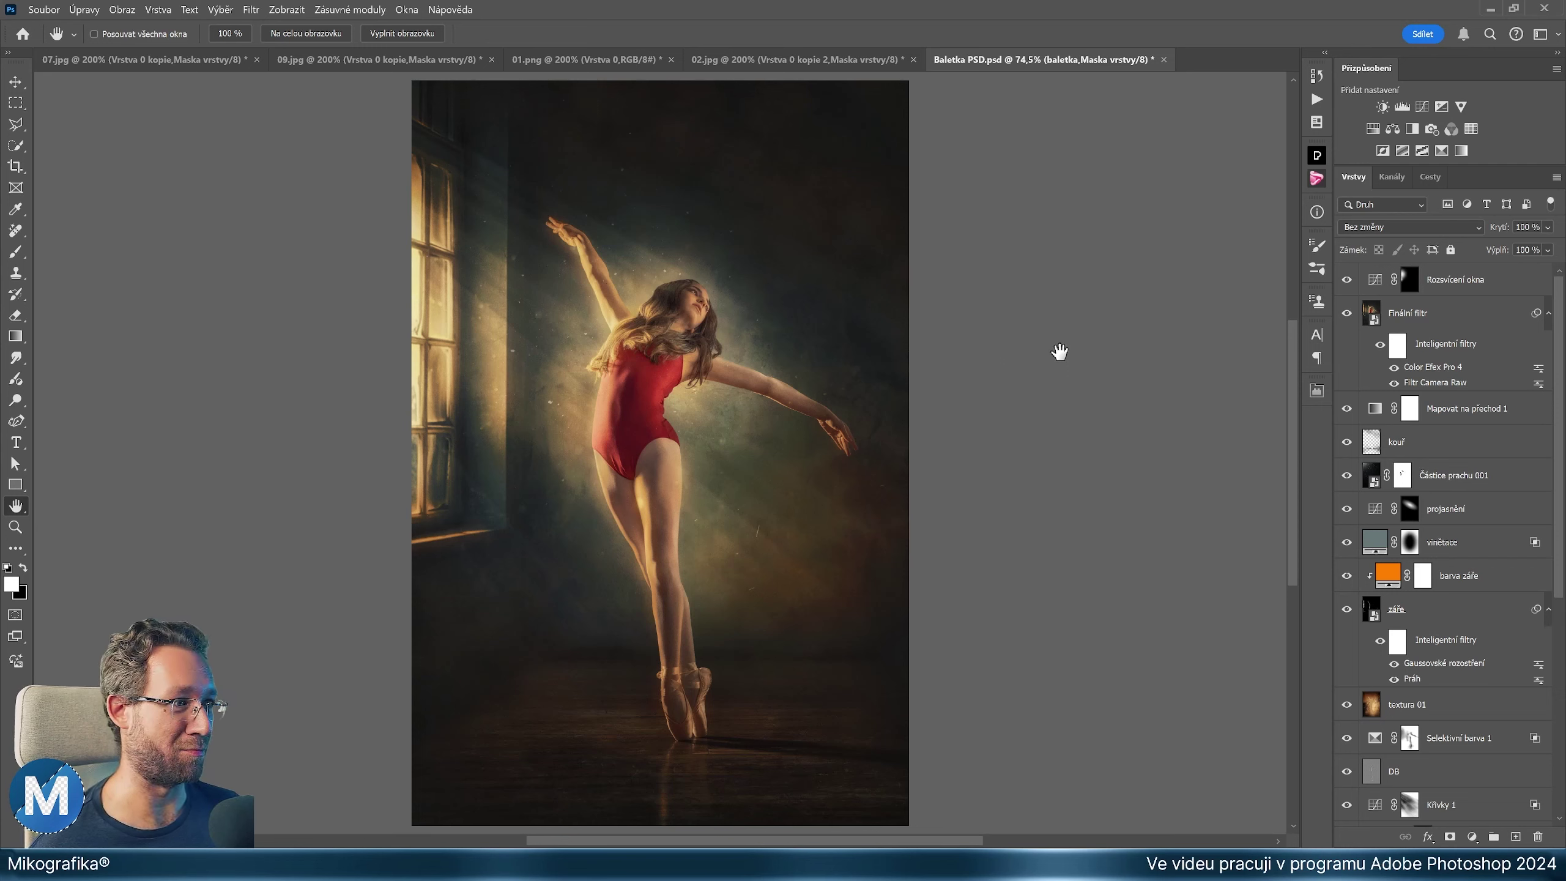
Compare the original photo alone against the full composite, then select the původní foto layer
scroll(1449, 617, "down", 6)
left_click(1347, 809, "alt")
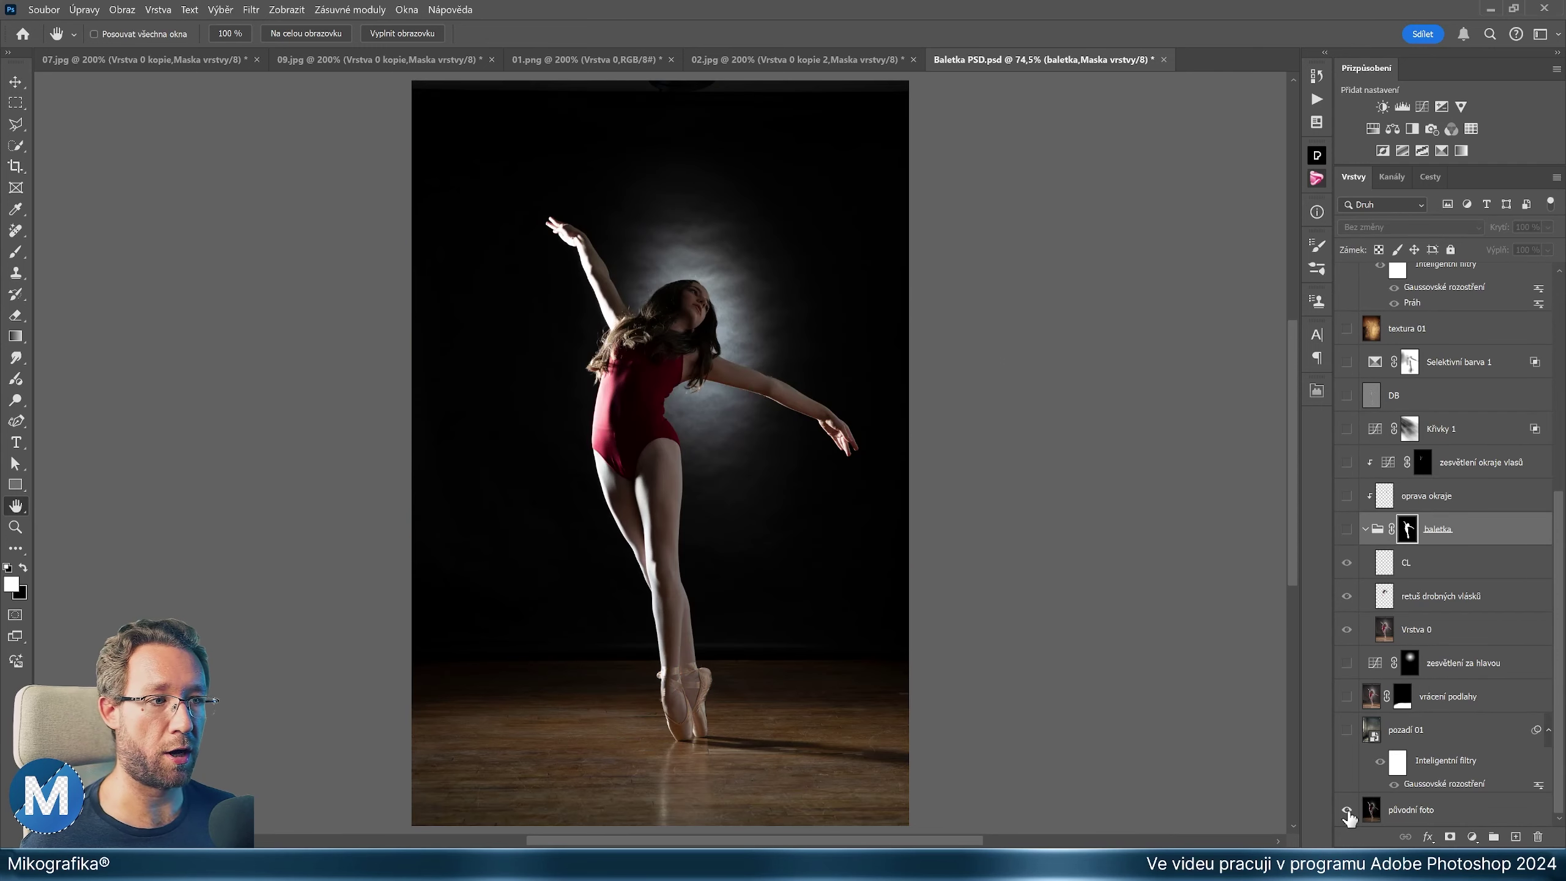
left_click(1347, 811, "alt")
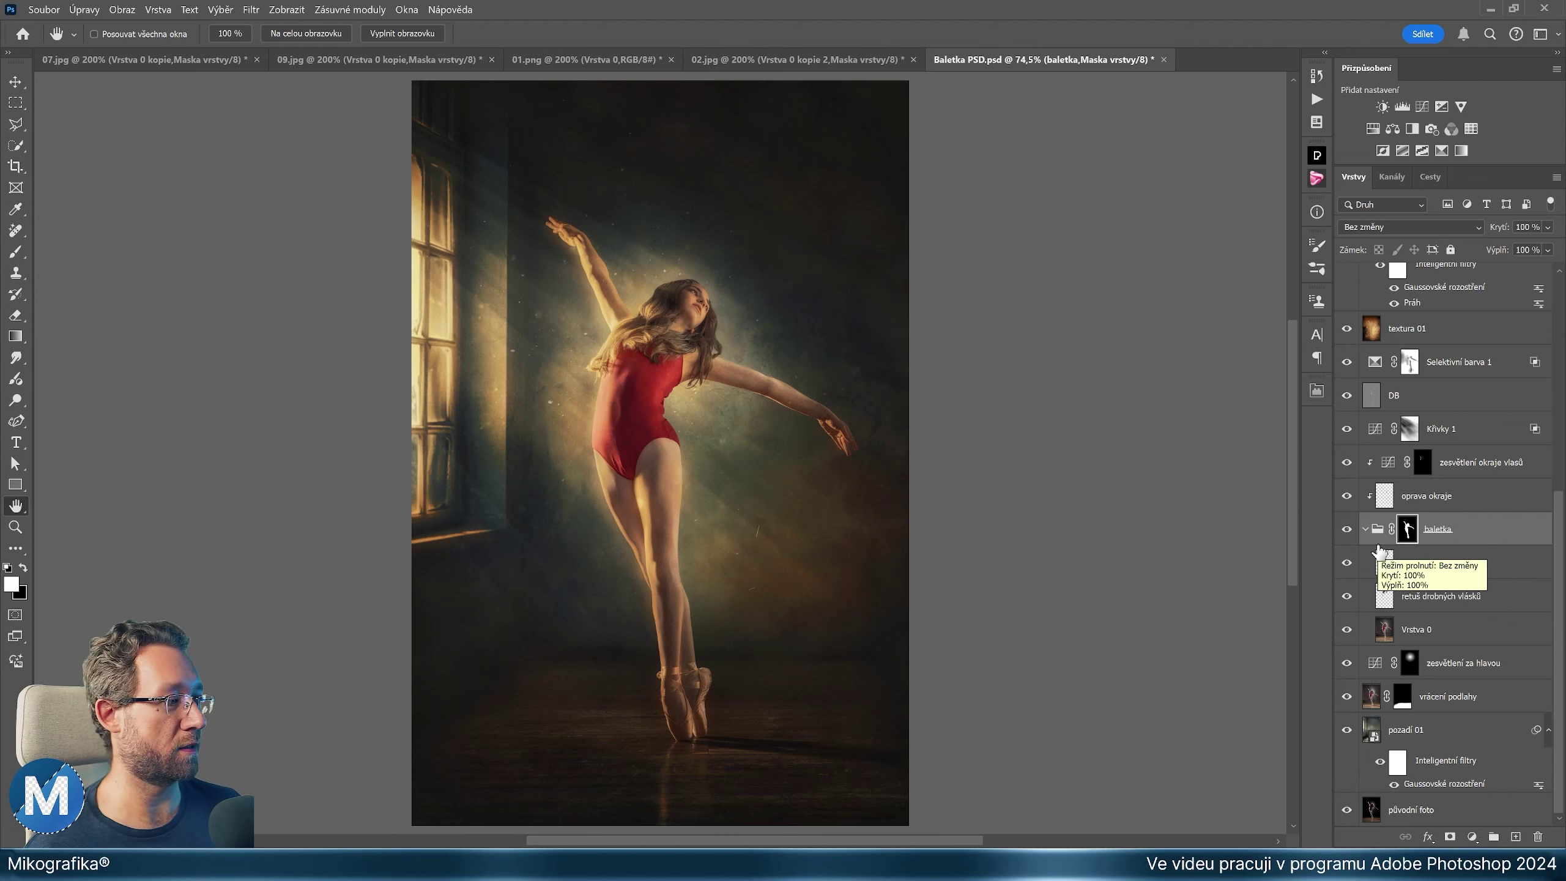
scroll(1418, 574, "up", 5)
scroll(1447, 432, "up", 4)
scroll(1446, 404, "down", 3)
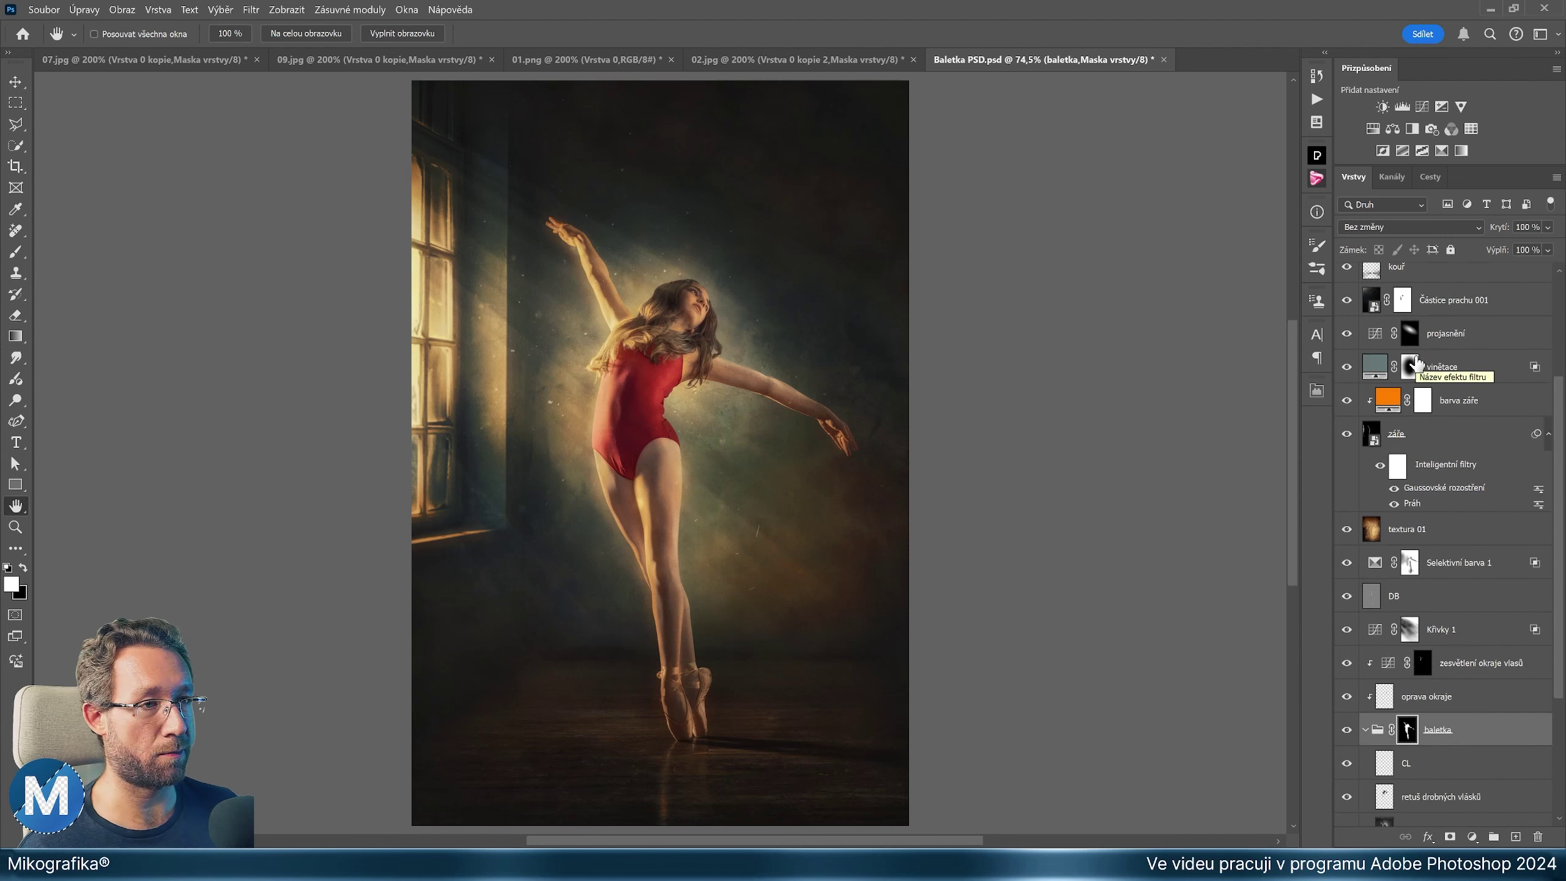
scroll(1447, 405, "down", 3)
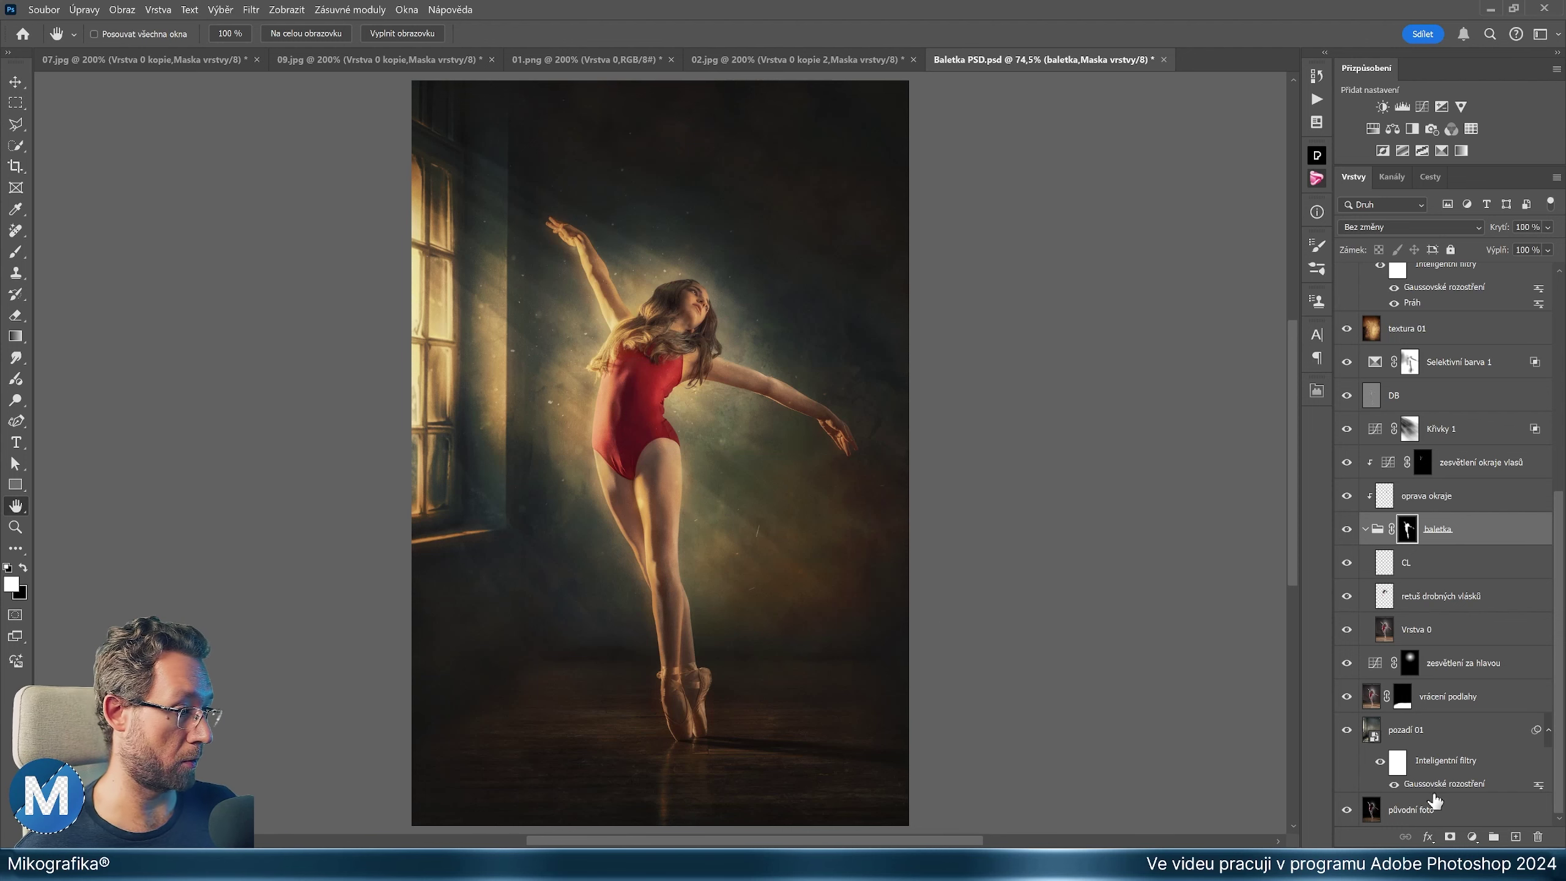
left_click(1434, 812)
Move původní foto to the top of the layer stack and settle its opacity at 40%
scroll(1432, 365, "up", 10)
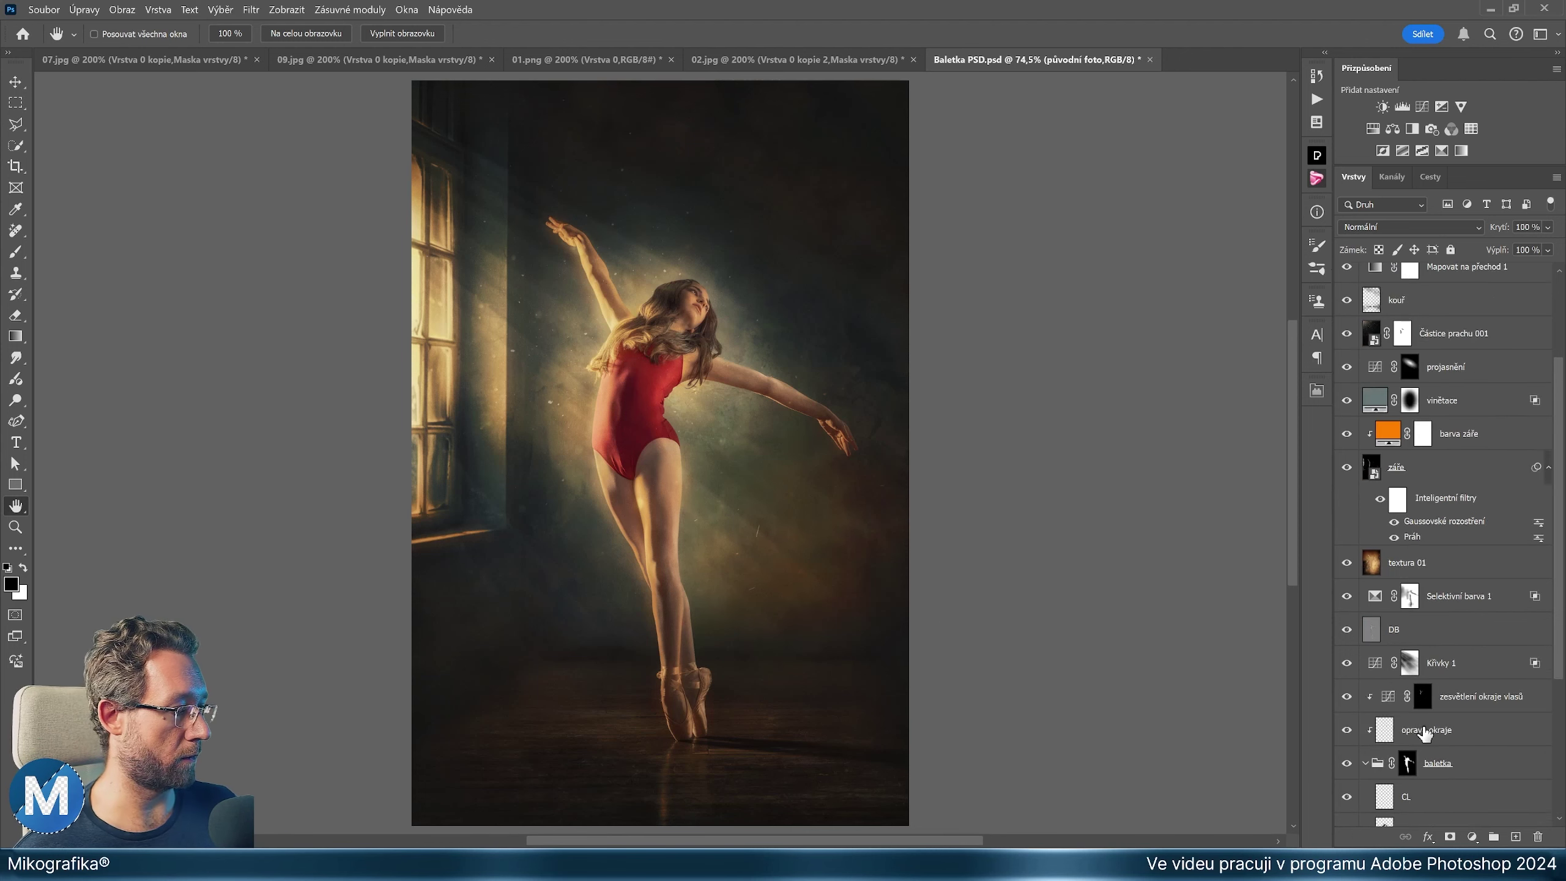
left_click(1449, 281)
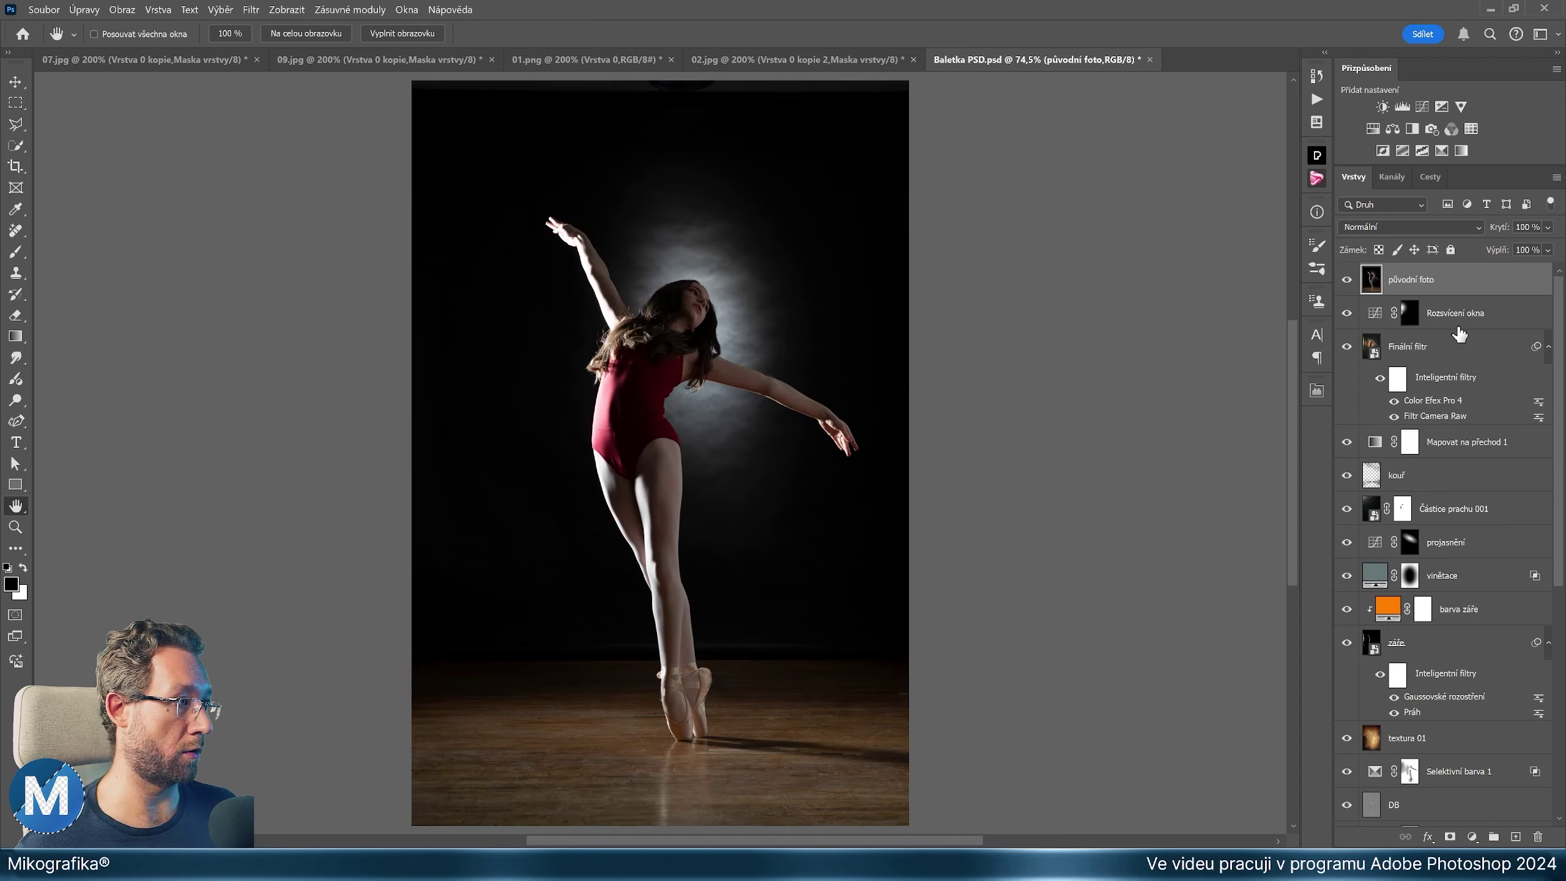
left_click_drag(1514, 235, 1498, 235)
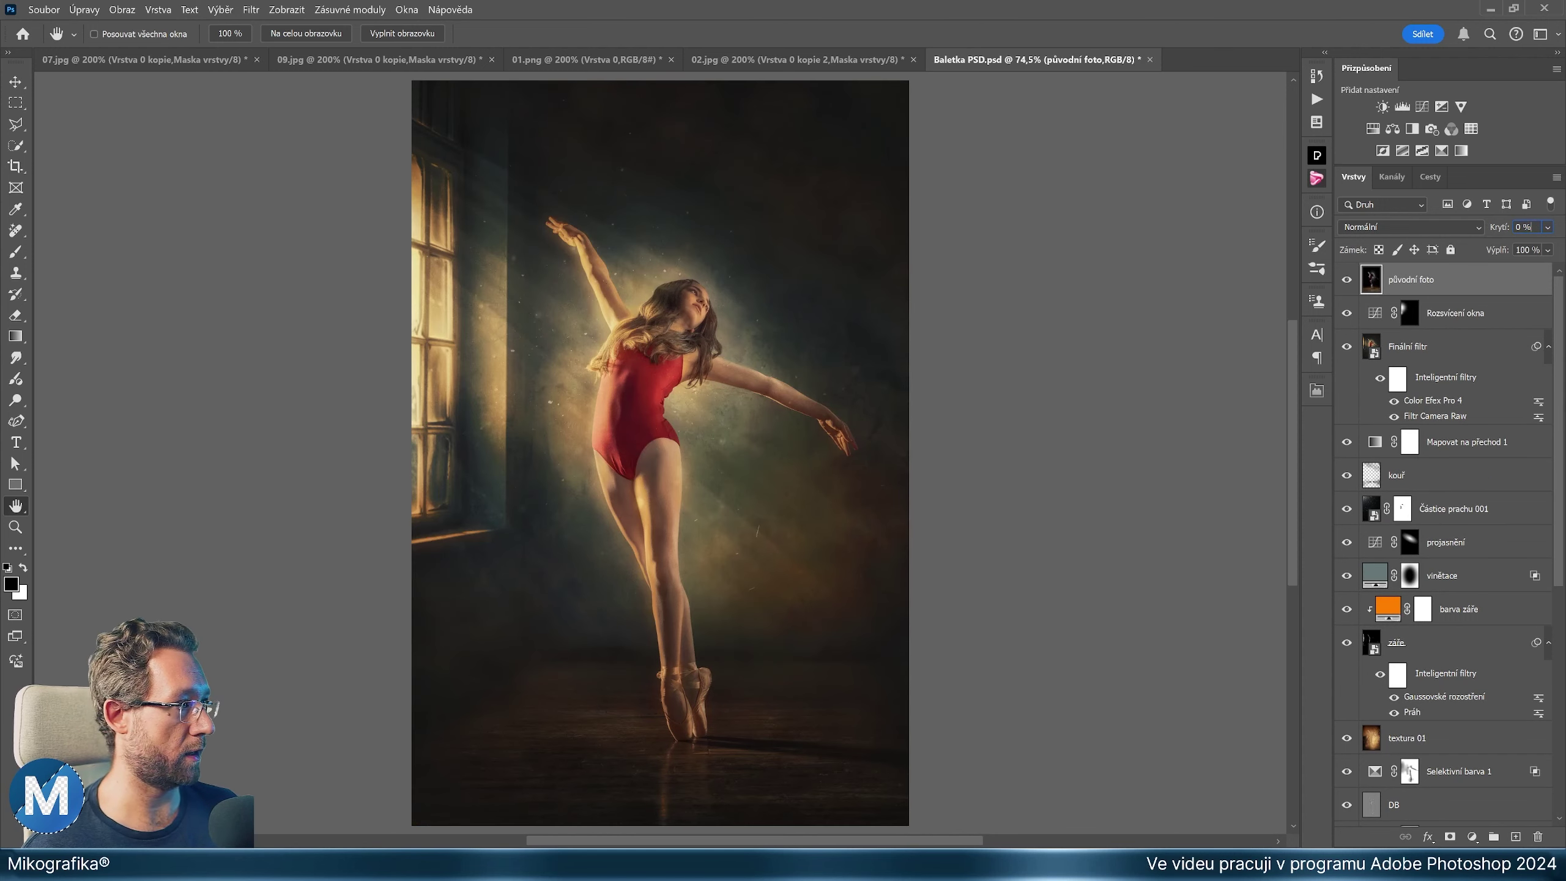
key("shift+Up")
key("shift+Up")
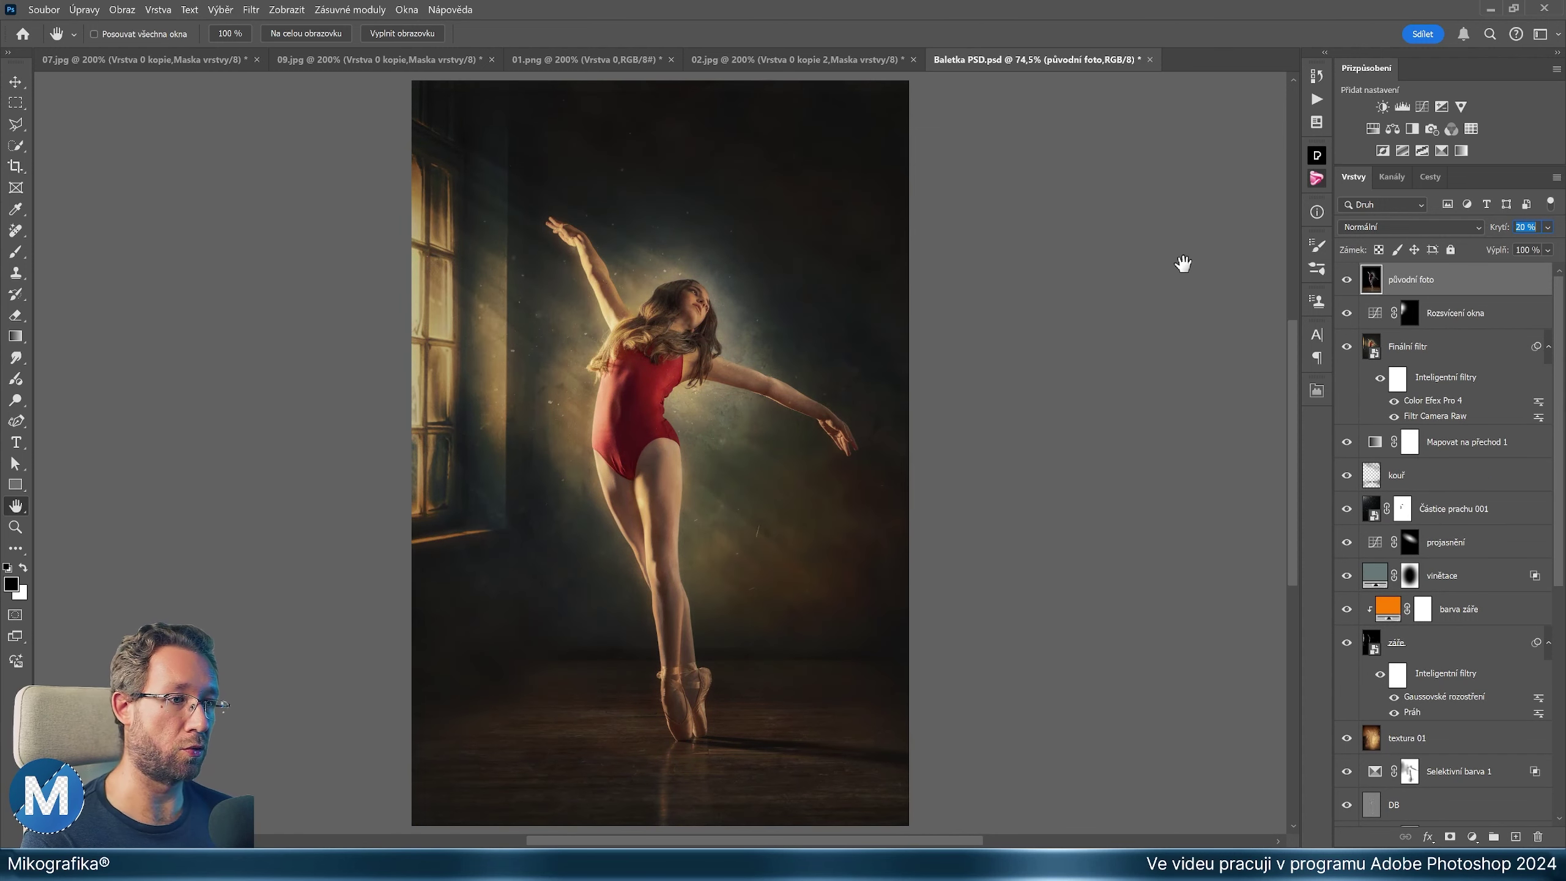
key("shift+Up")
key("shift+Up")
key("shift+Up")
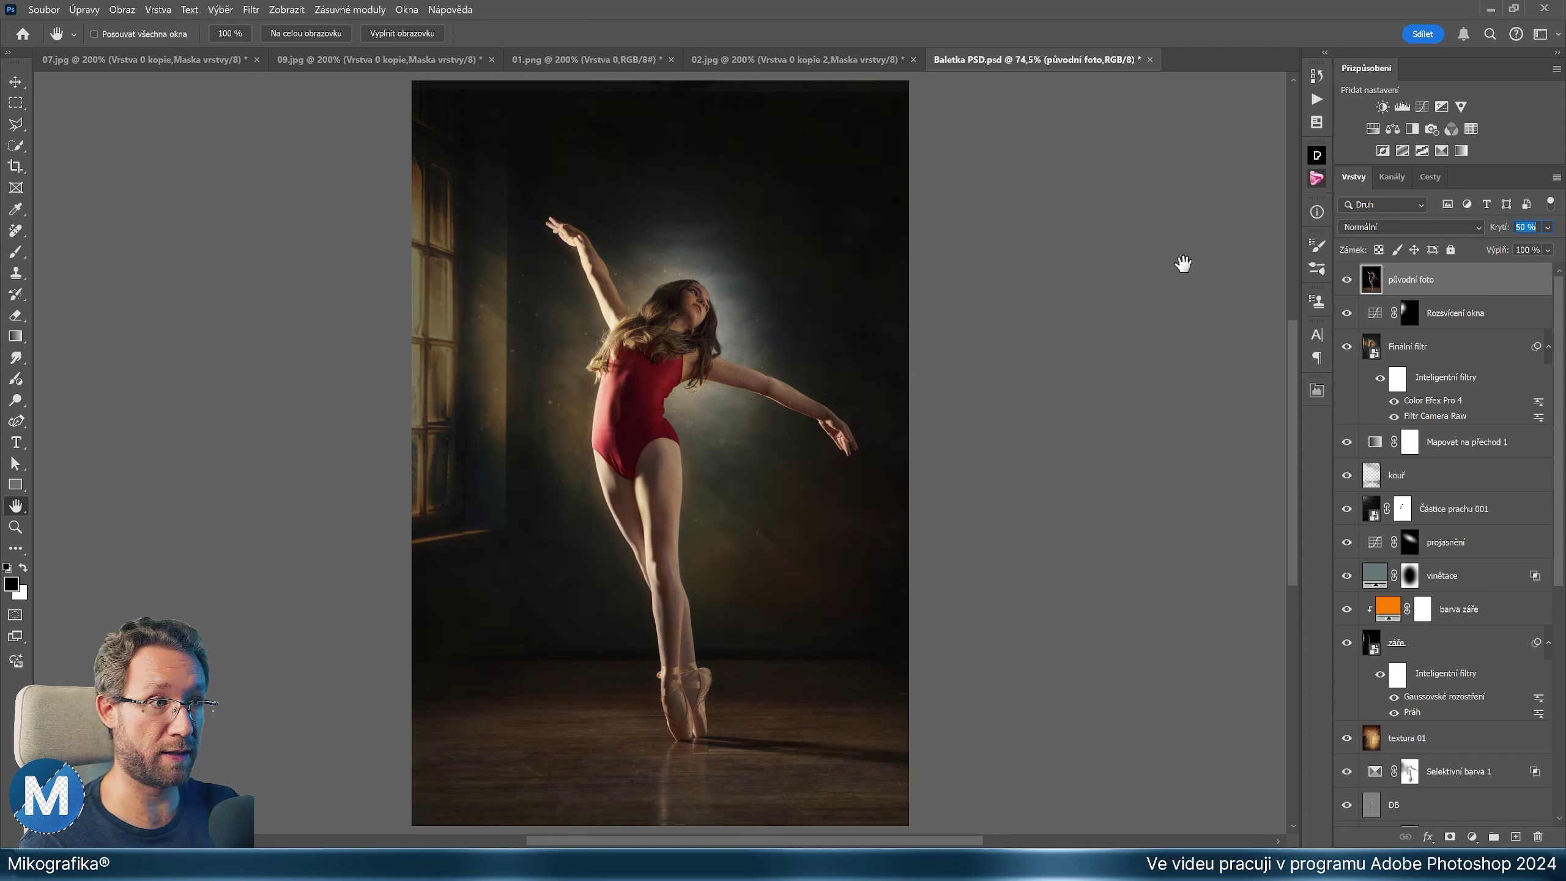
key("shift+Down")
key("shift+Down")
key("shift+Up")
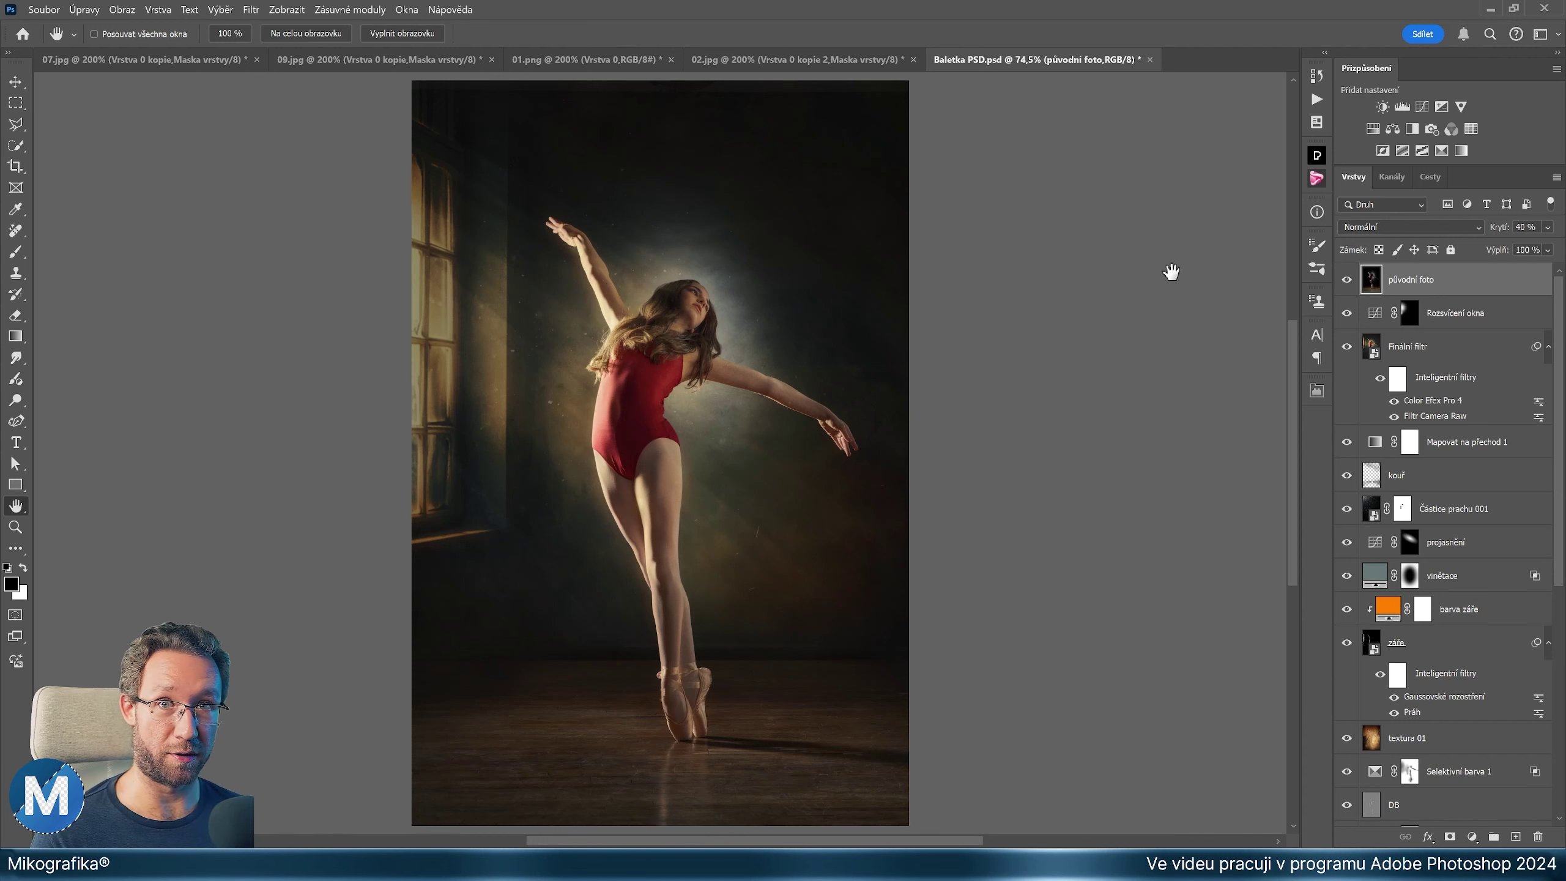
scroll(813, 684, "down", 1)
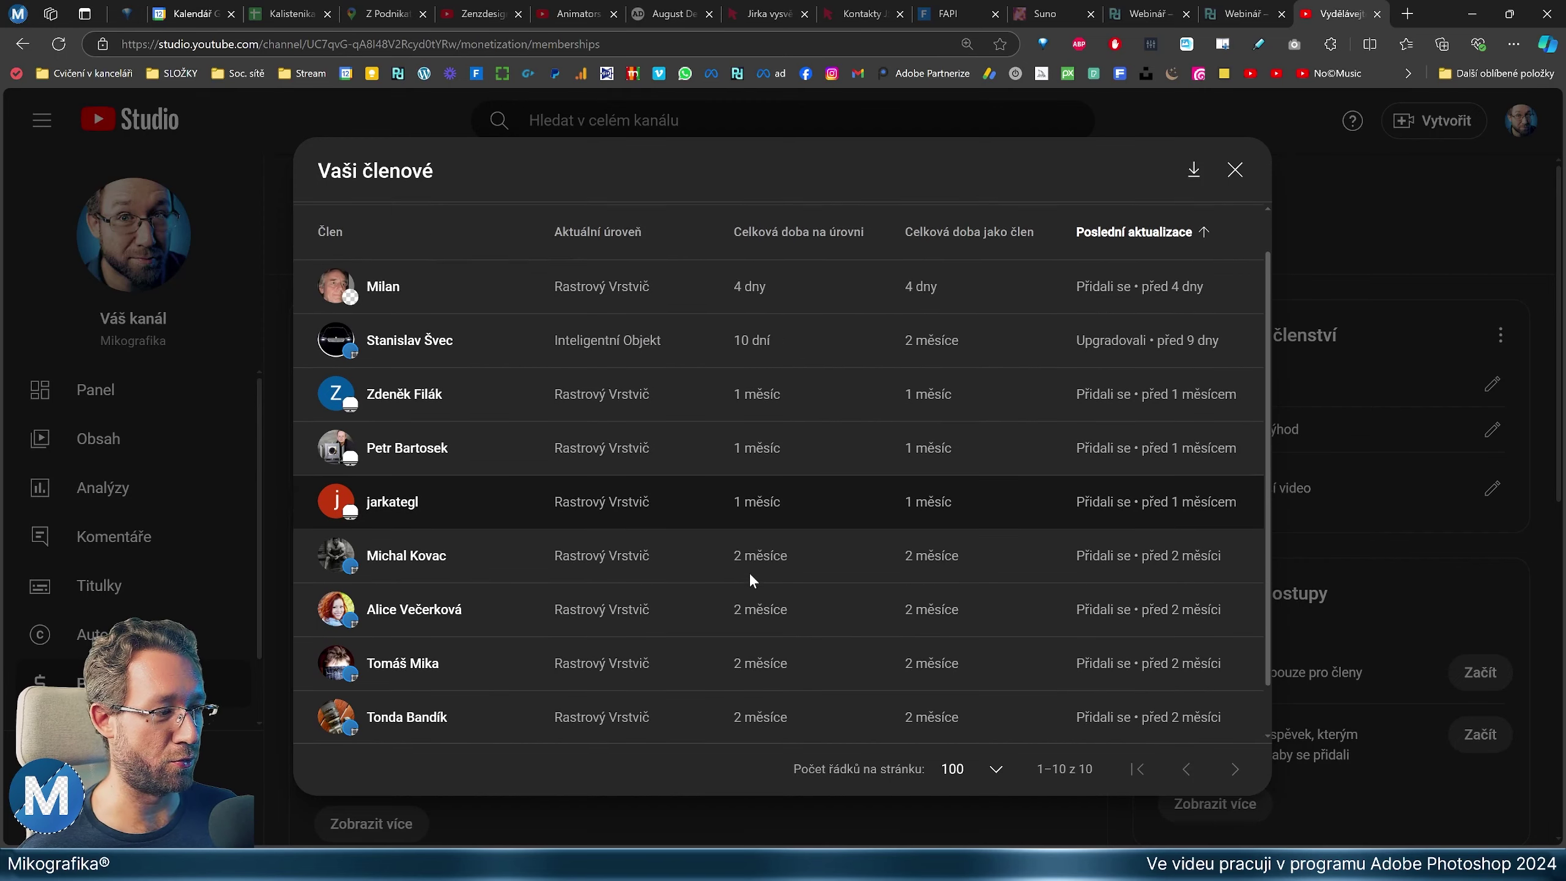
Scroll further down the YouTube Studio members list to see more members and tiers
scroll(749, 572, "down", 1)
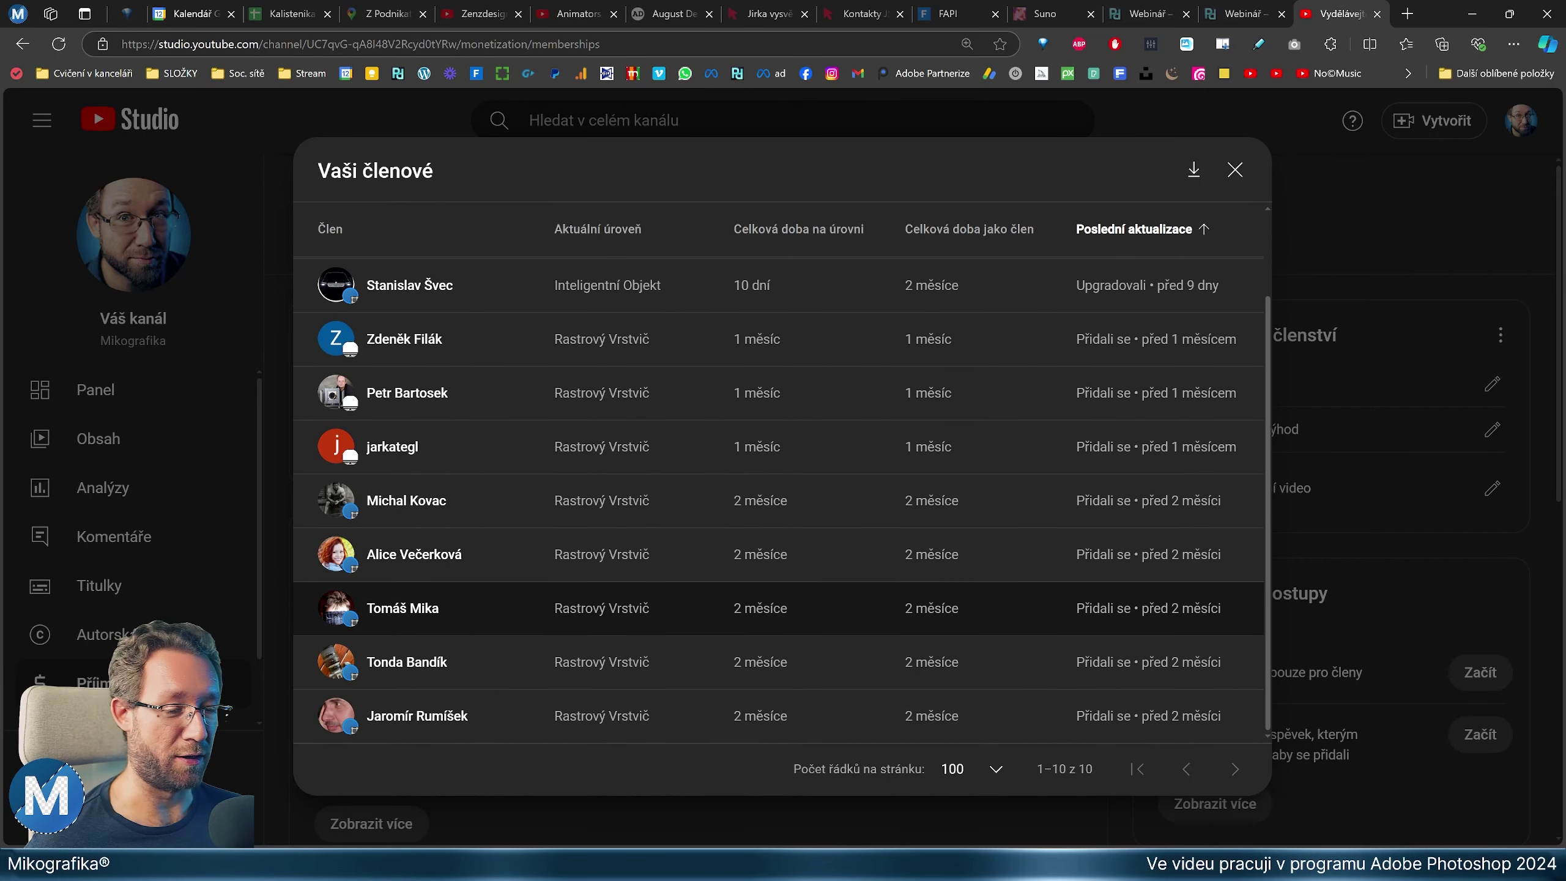